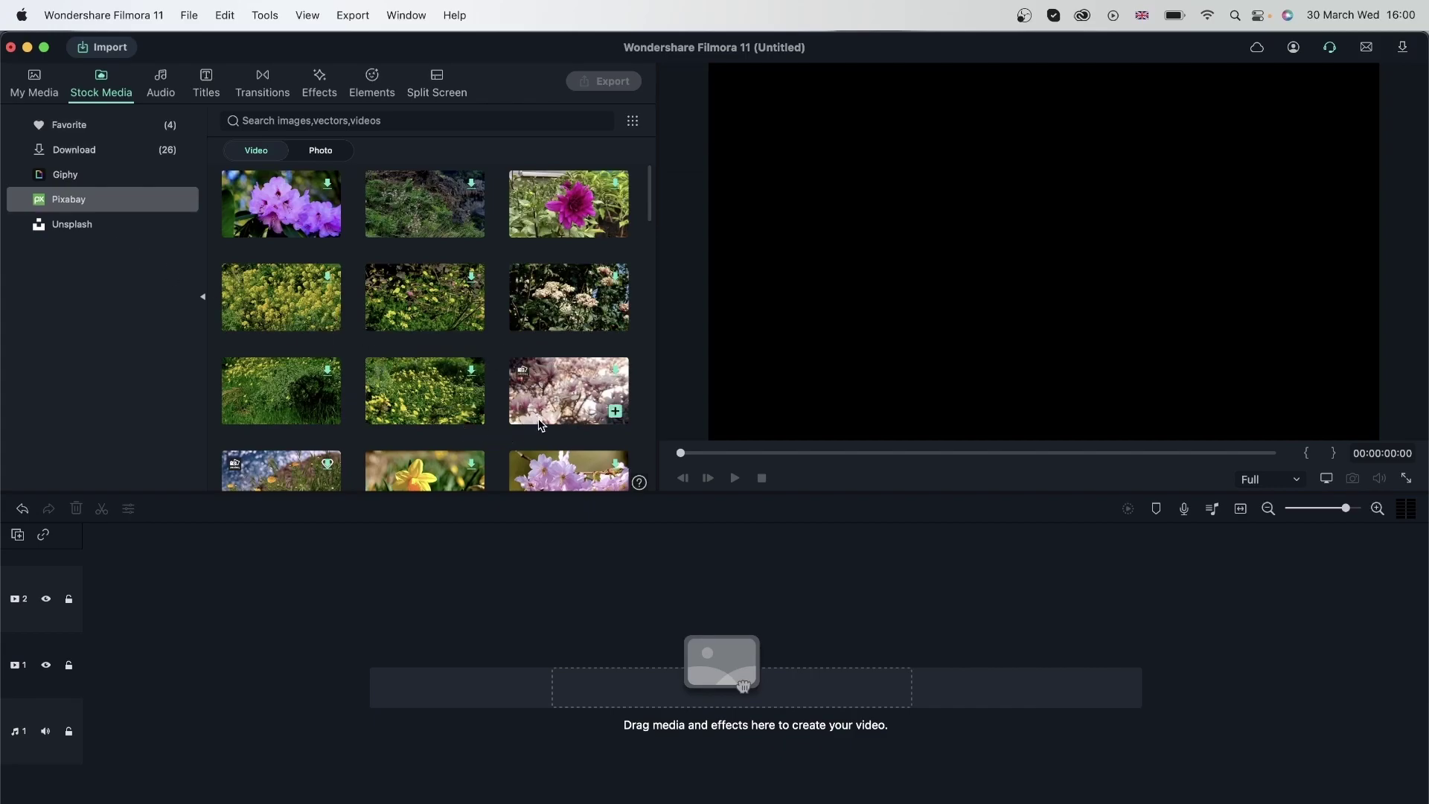
Download the Pixabay clip cherry blossom-112093 and place flower-112092 at the start of video track 1, matching the project to 3840X2160 29.97fps
scroll(521, 402, "down", 2)
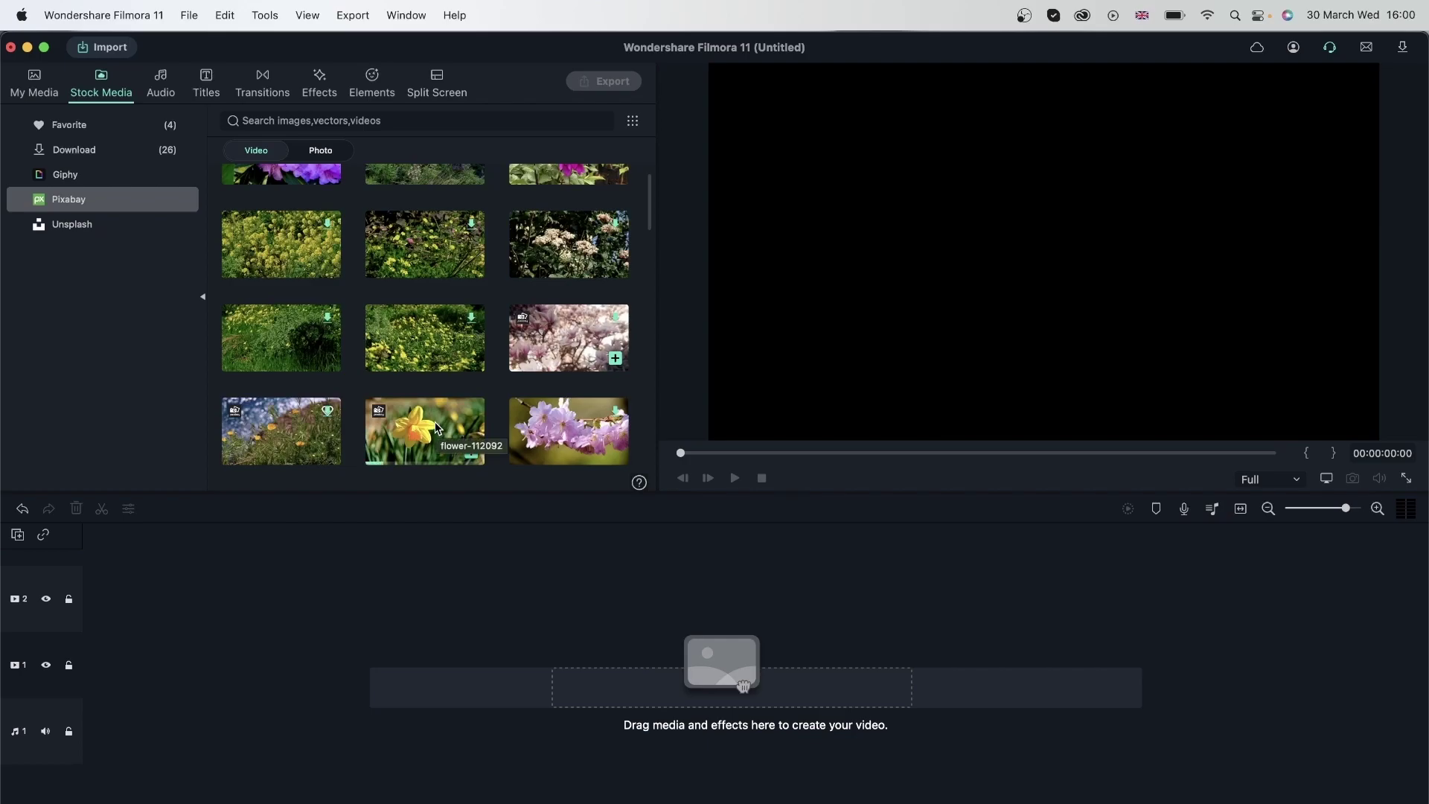
scroll(521, 410, "down", 2)
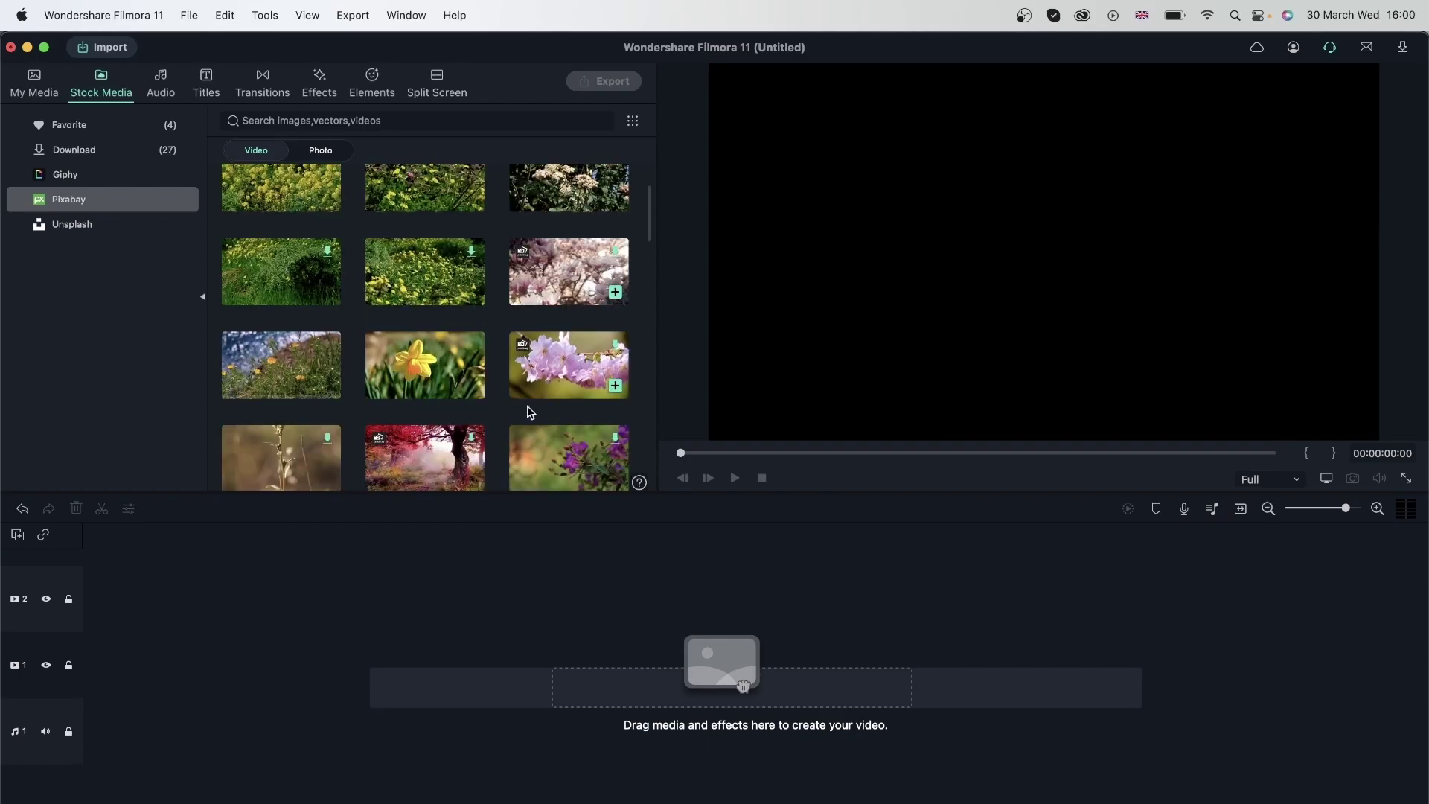
left_click(615, 349)
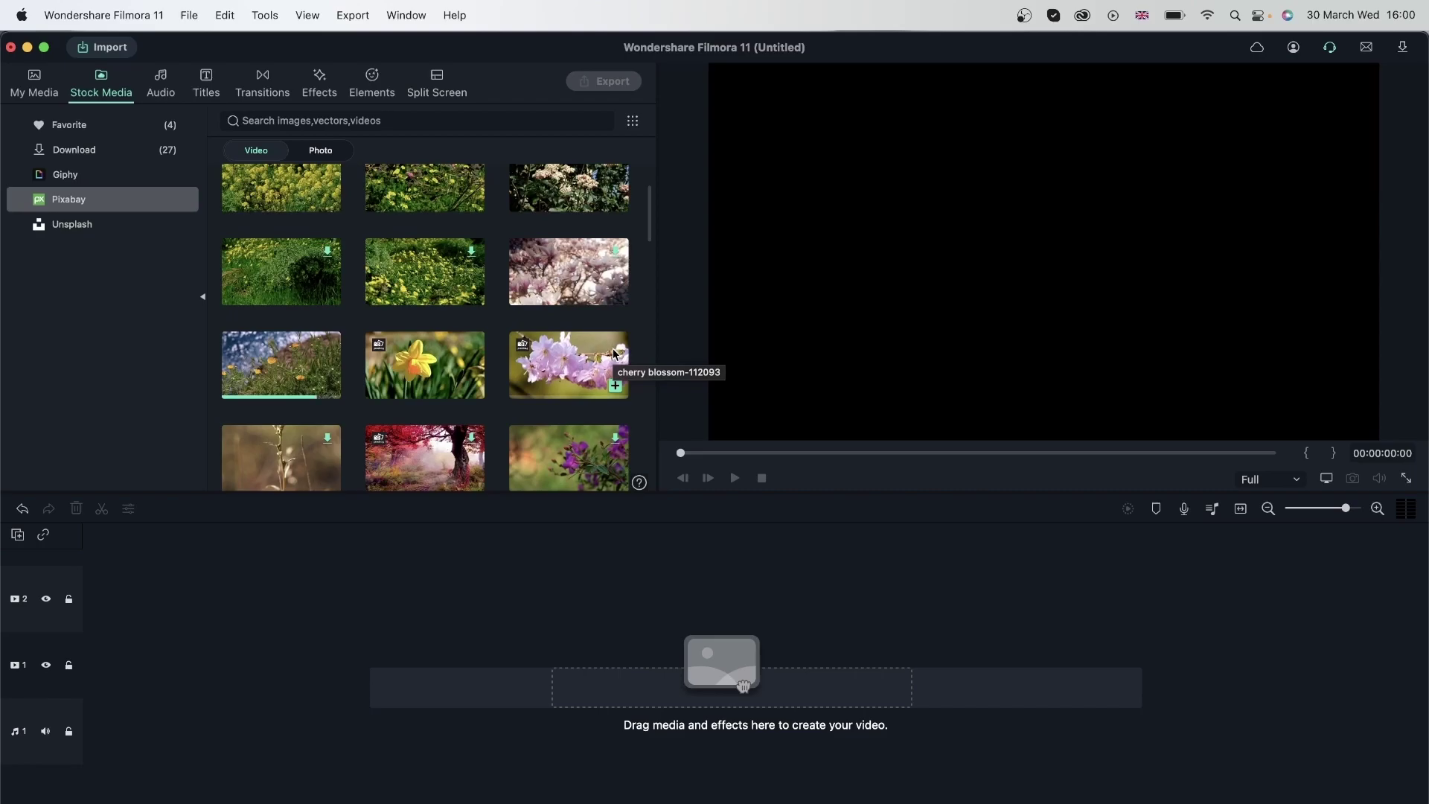
left_click_drag(614, 348, 89, 666)
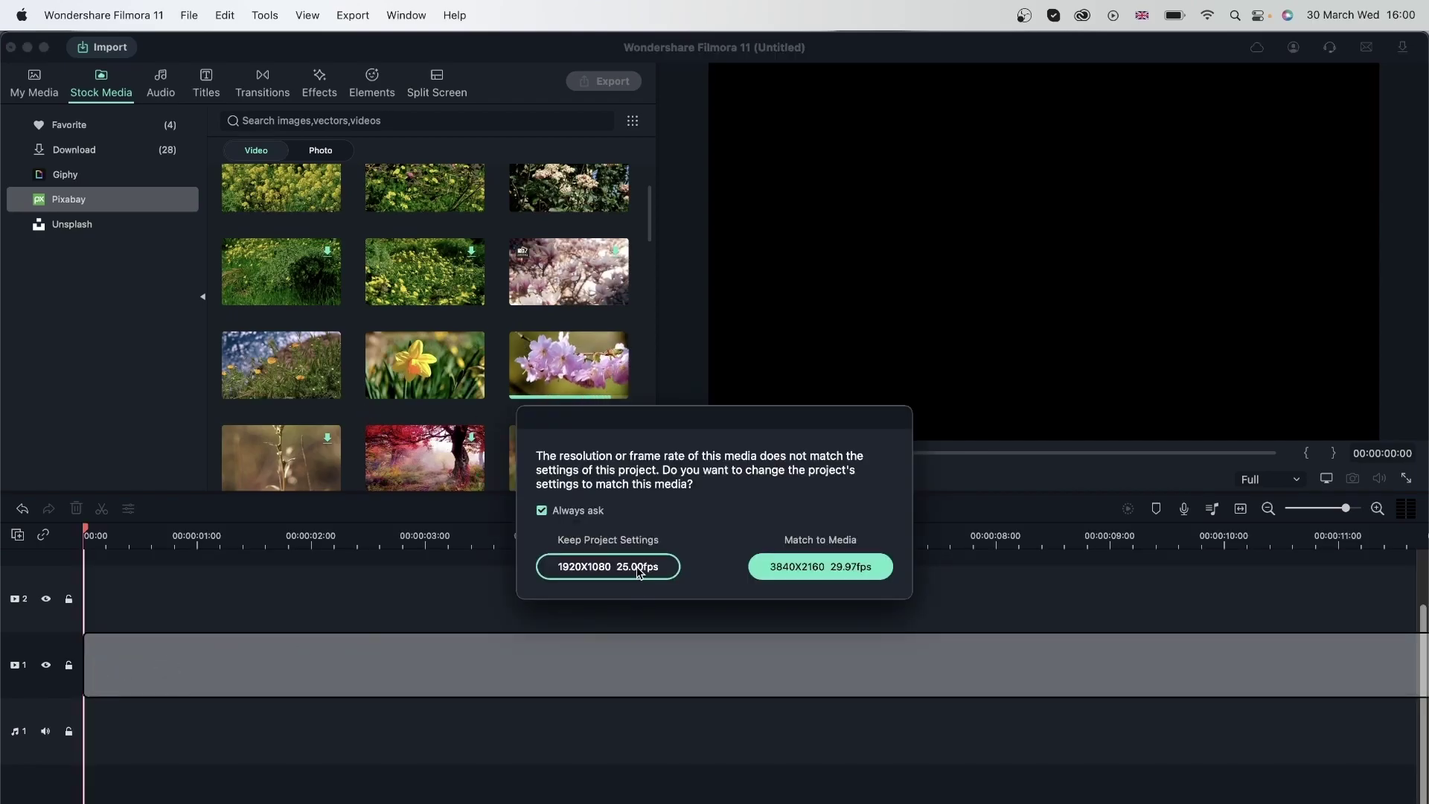
left_click(822, 573)
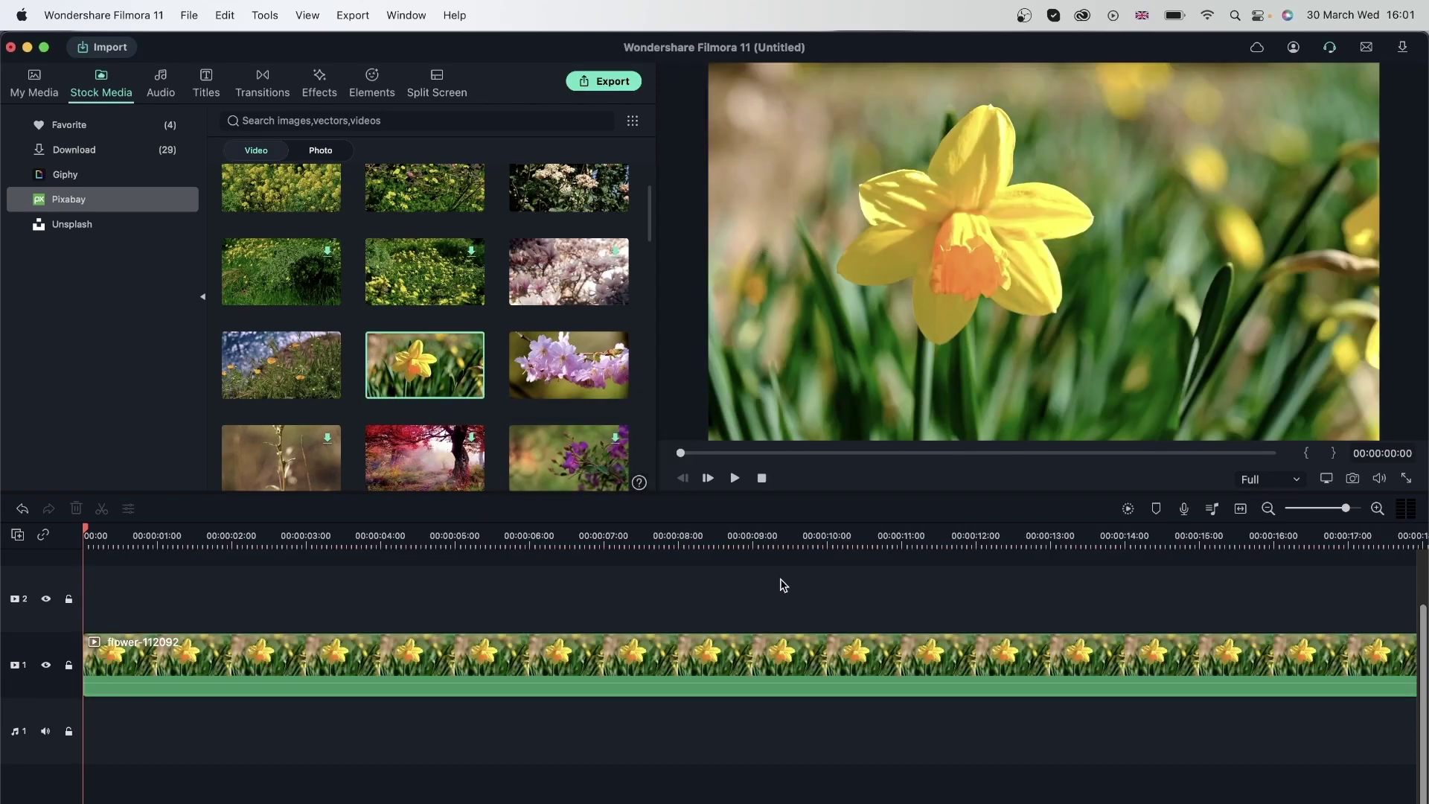
Scrub the timeline to about 00:00:05:24 to preview the flower clip and return the playhead to the start
left_click(125, 532)
left_click_drag(126, 530, 519, 573)
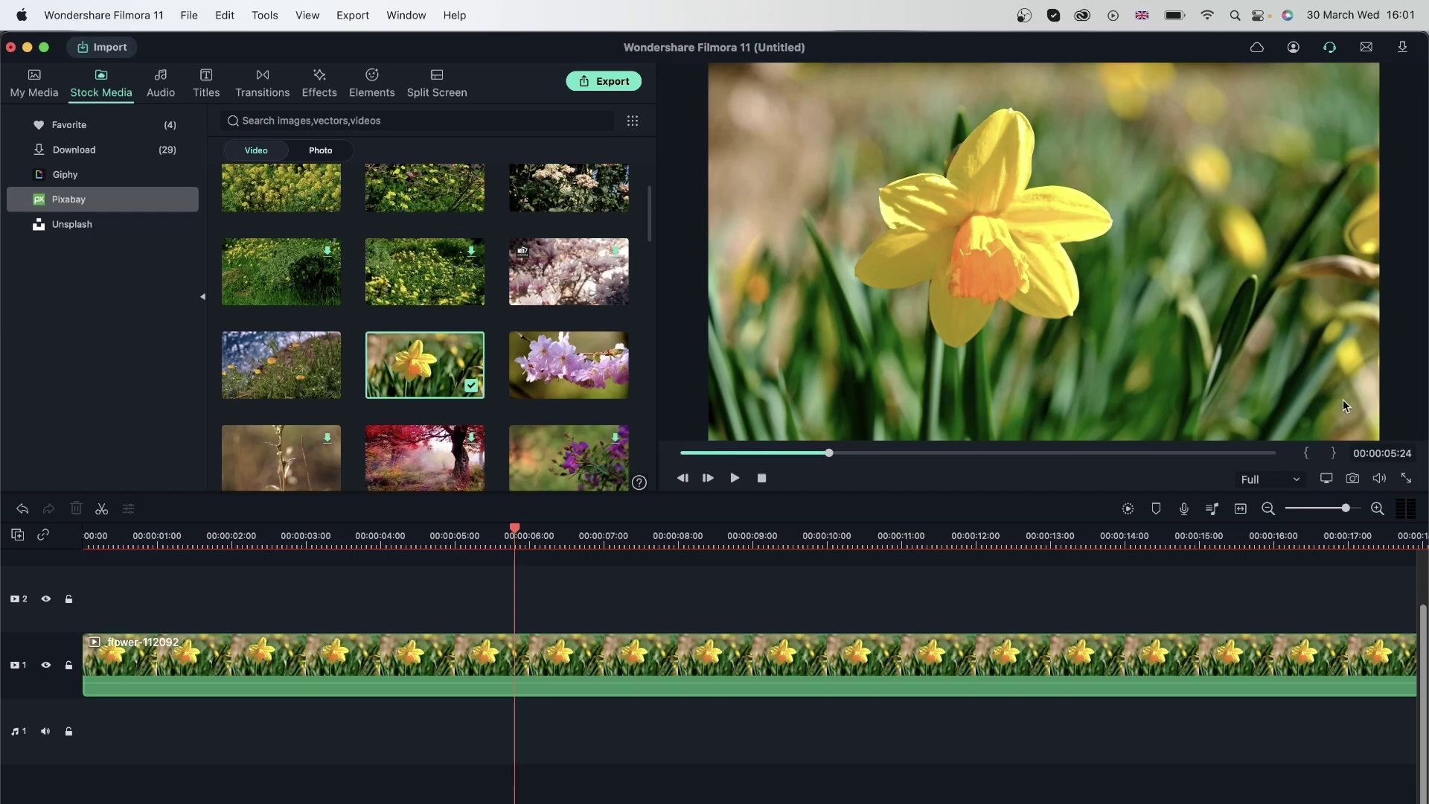
left_click_drag(516, 533, 83, 595)
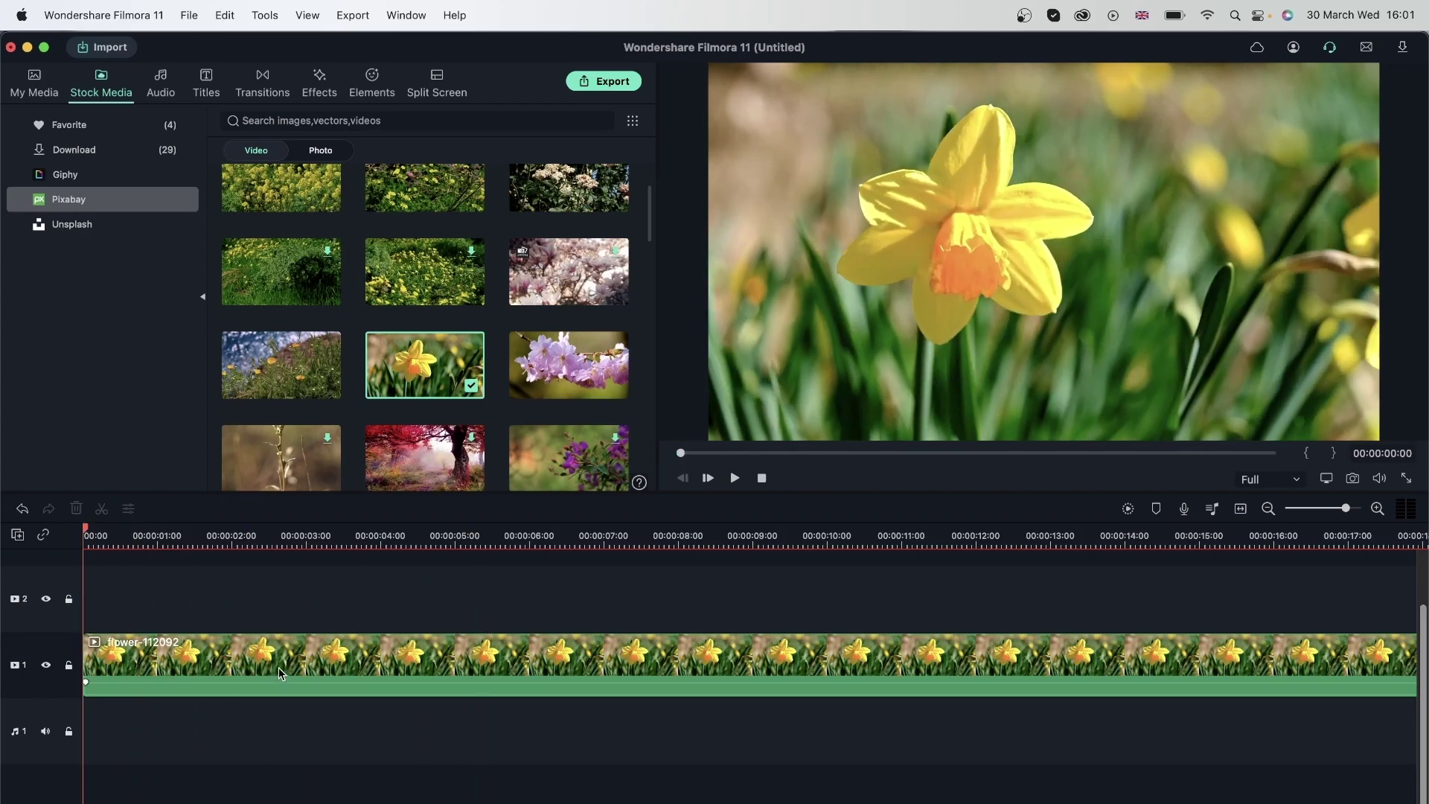
Open the basic video transform settings of the flower clip on track 1
double_click(279, 660)
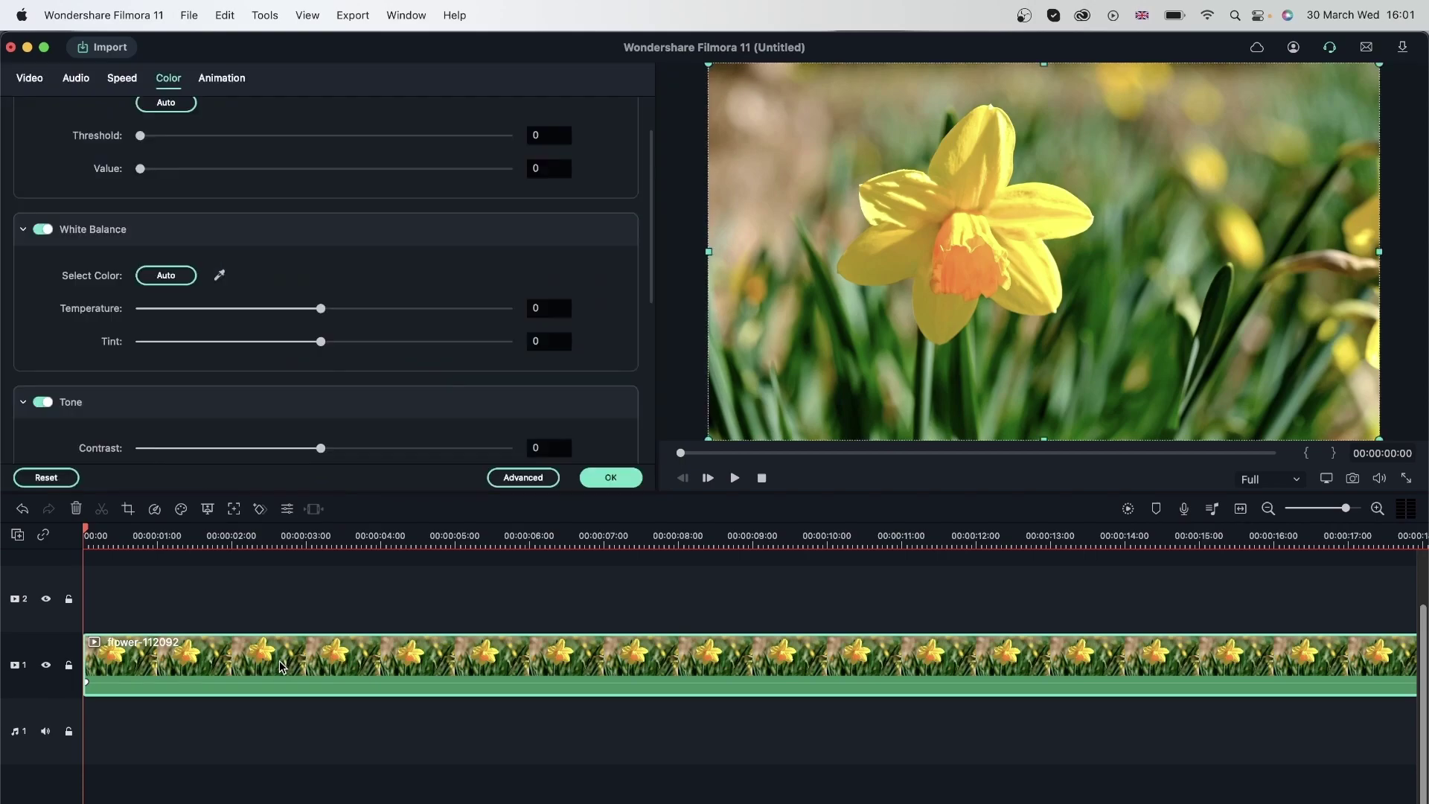
scroll(97, 294, "up", 3)
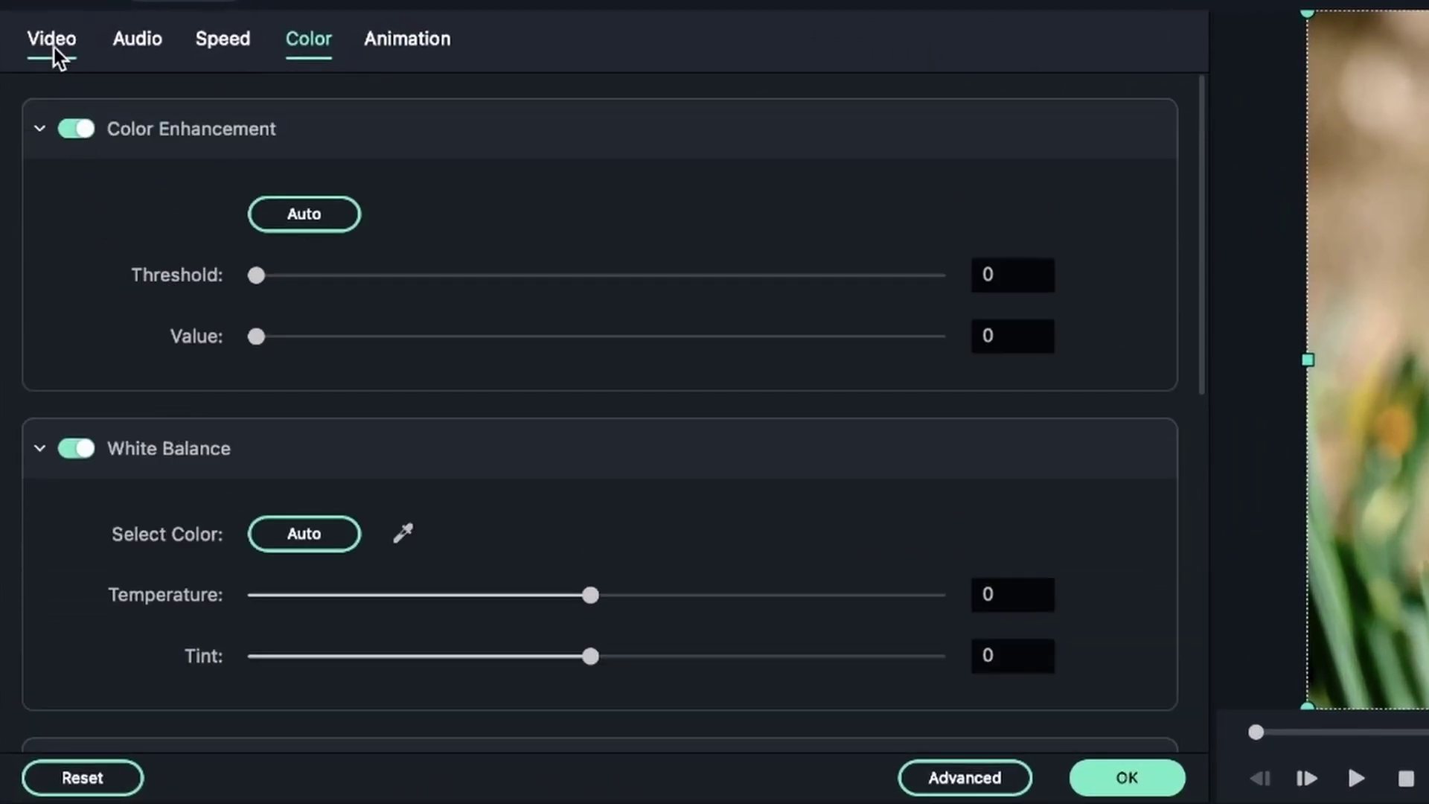
left_click(54, 47)
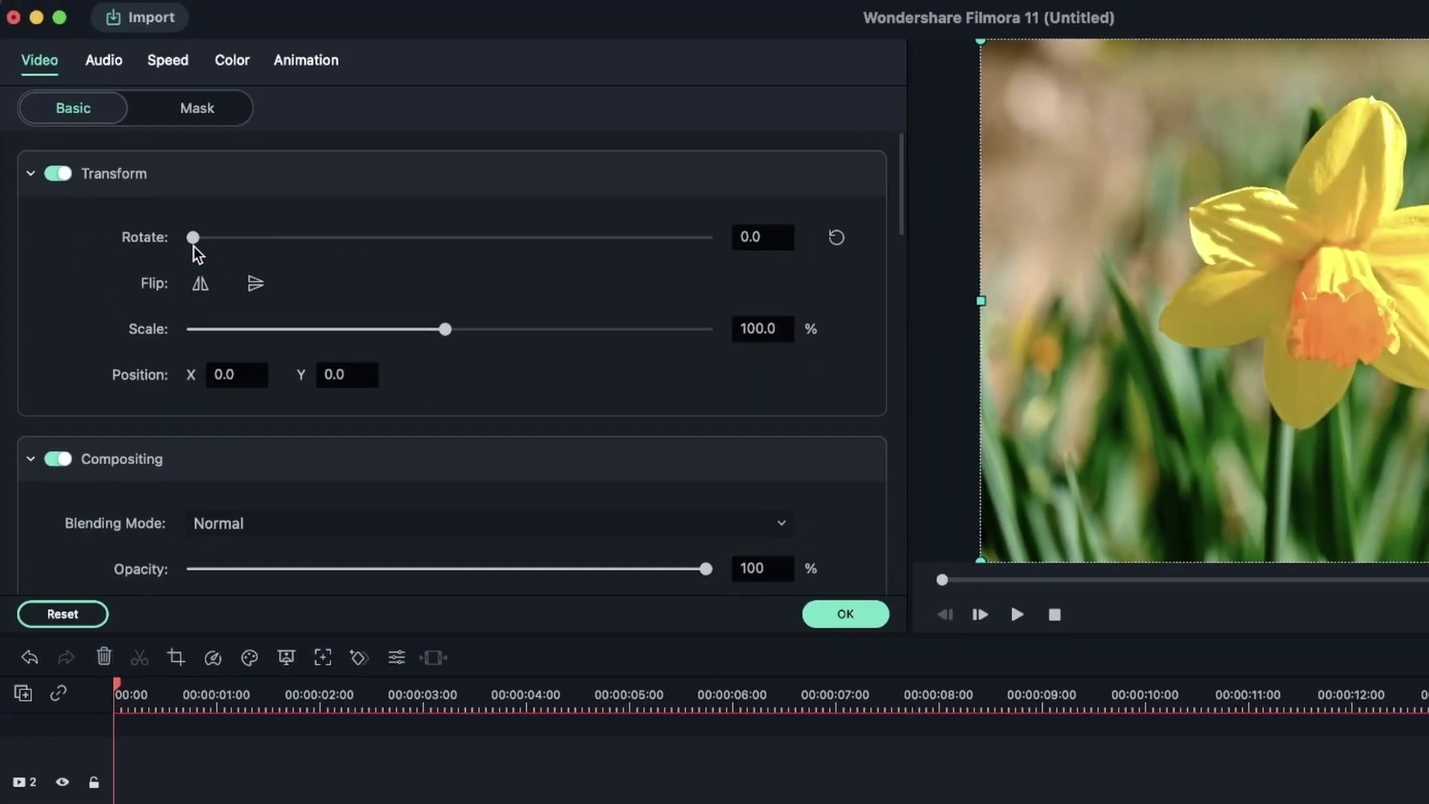
Try rotating the flower clip and flipping it horizontally and vertically, restoring the original orientation after each change
left_click_drag(192, 246, 818, 261)
left_click(830, 240)
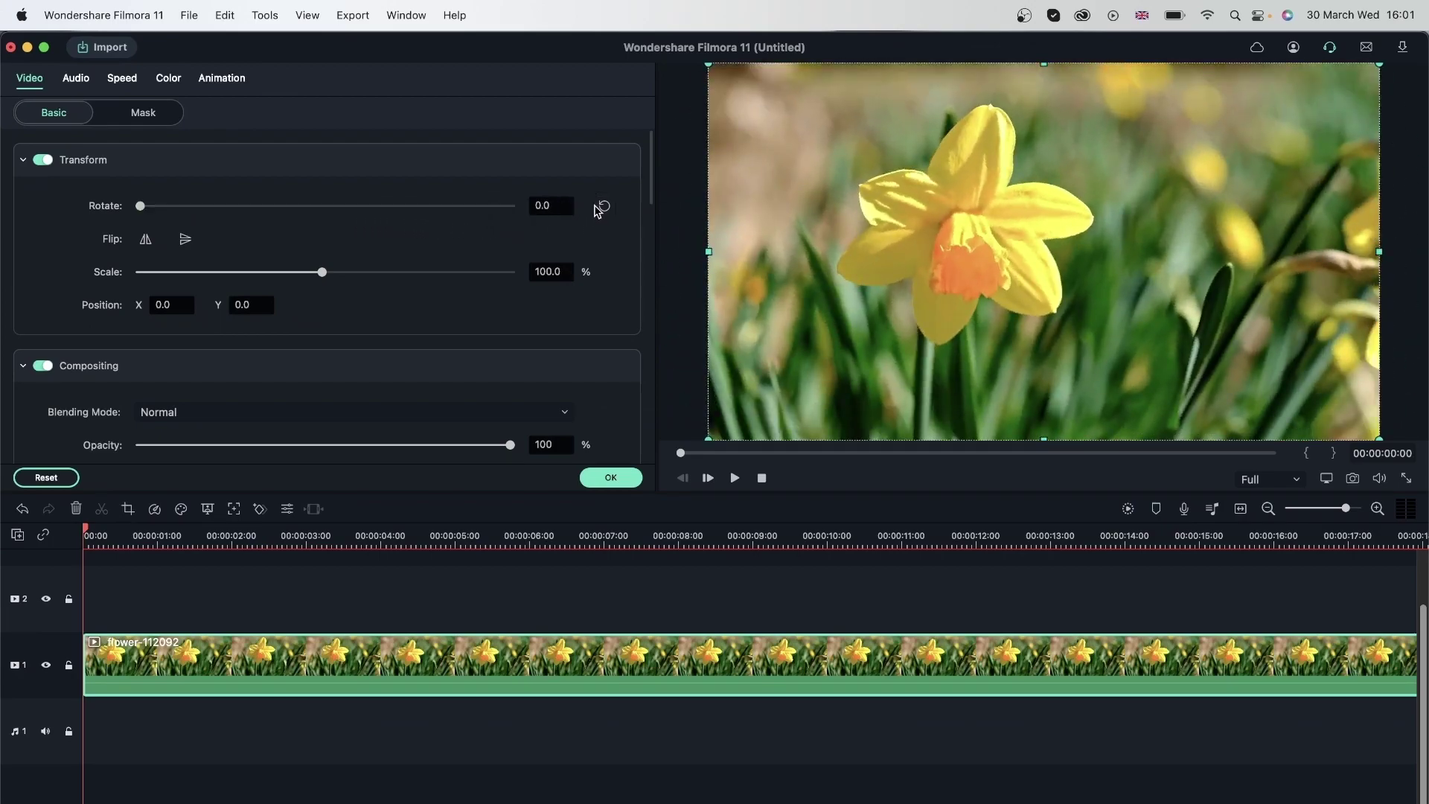
left_click(146, 239)
left_click(148, 239)
left_click(185, 239)
left_click(185, 239)
Try scaling the flower clip down to 14.7% and shifting its X and Y position, resetting both
left_click_drag(323, 275, 161, 274)
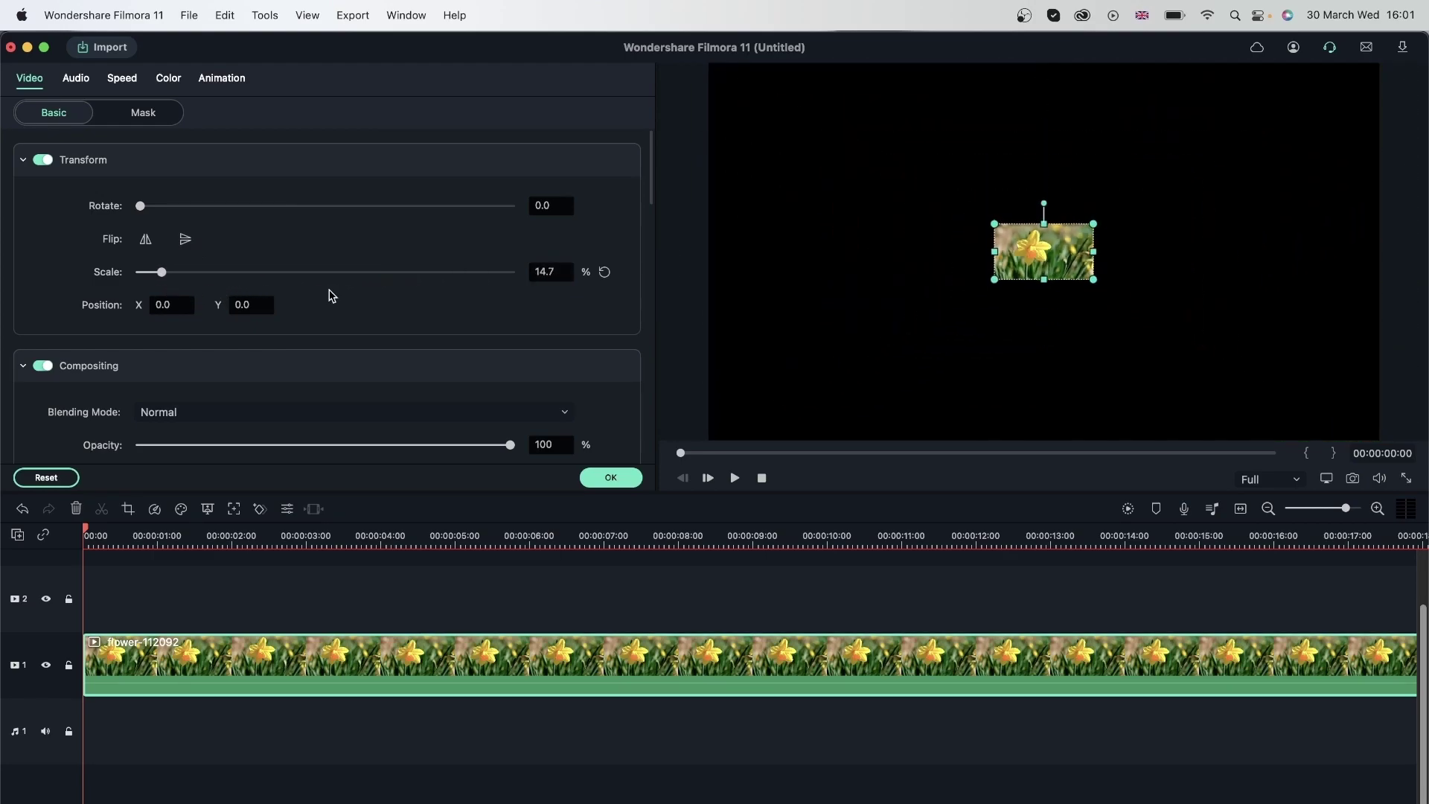
left_click(602, 272)
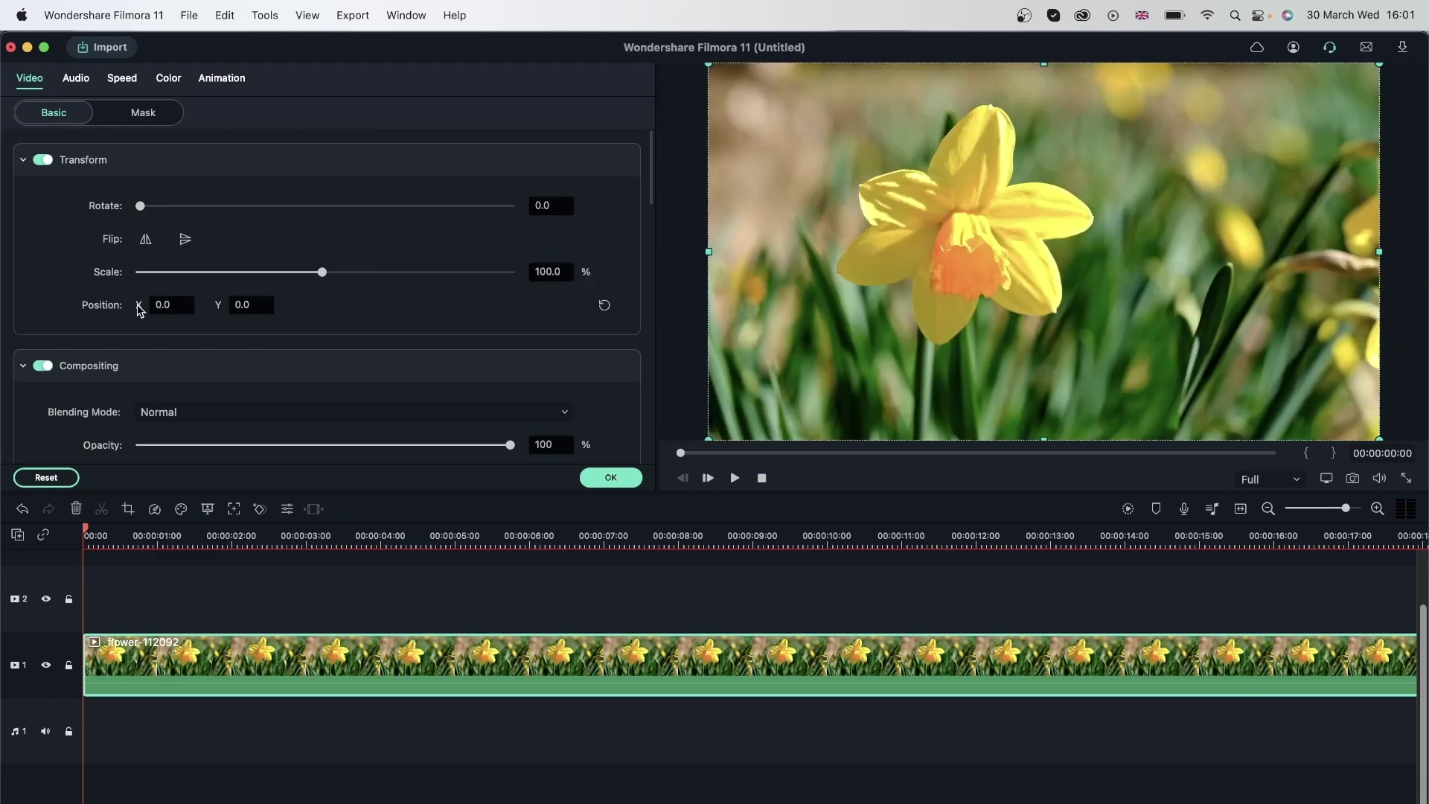
left_click_drag(163, 305, 98, 337)
left_click_drag(248, 304, 513, 319)
left_click(604, 306)
Try enlarging the flower clip to 144.6%, look over the animation presets, and reset the video transform settings
left_click_drag(322, 272, 350, 272)
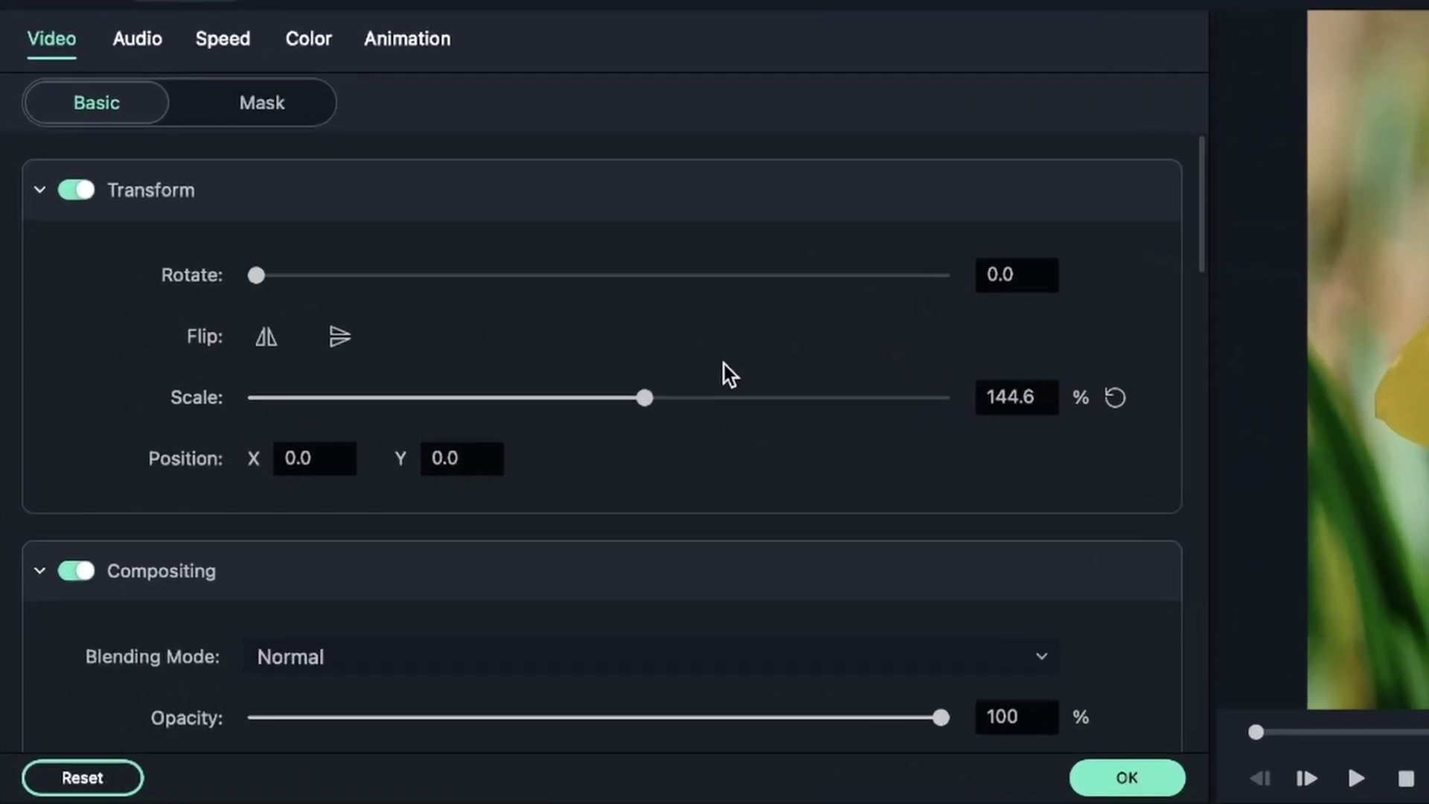
left_click(417, 43)
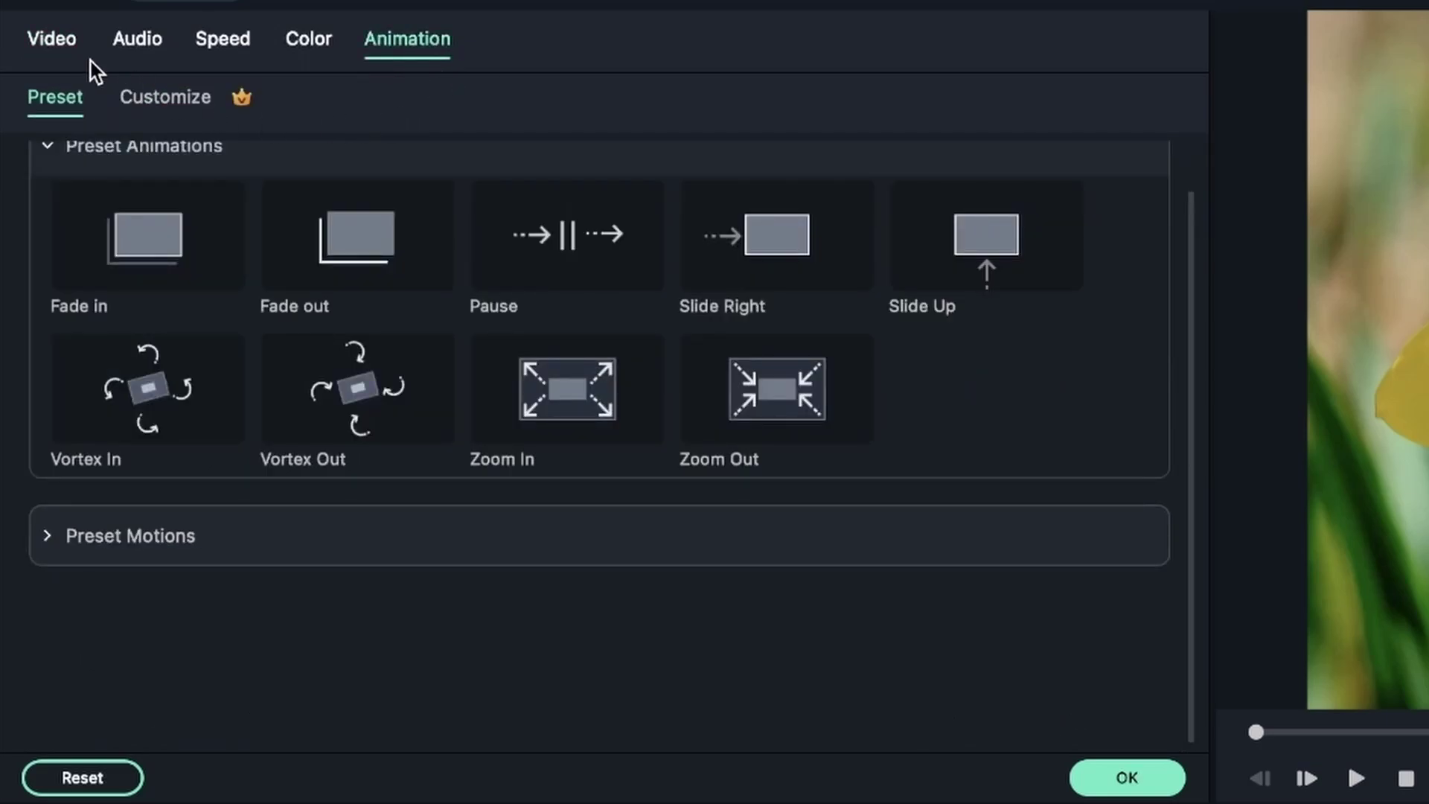
scroll(300, 534, "up", 2)
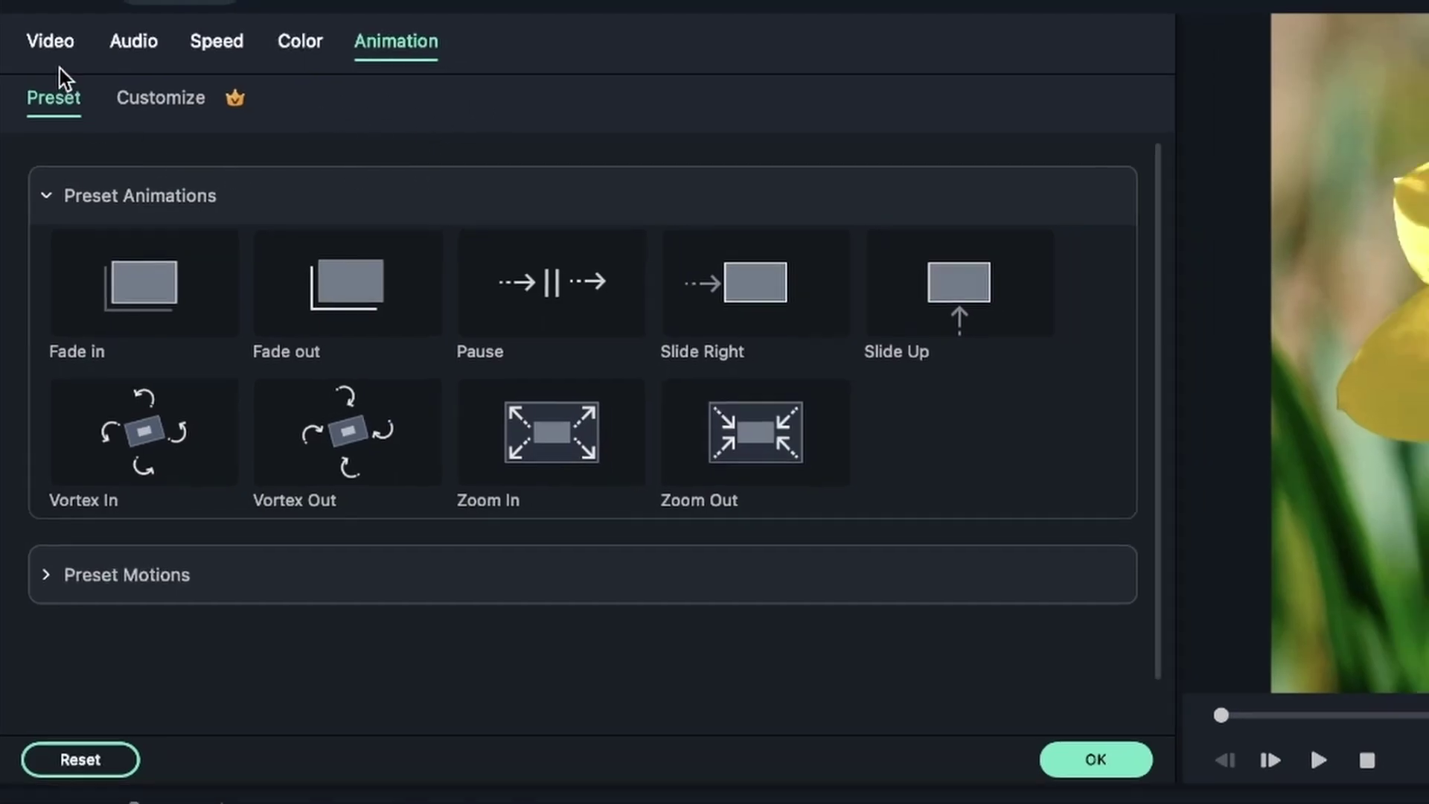
left_click(52, 39)
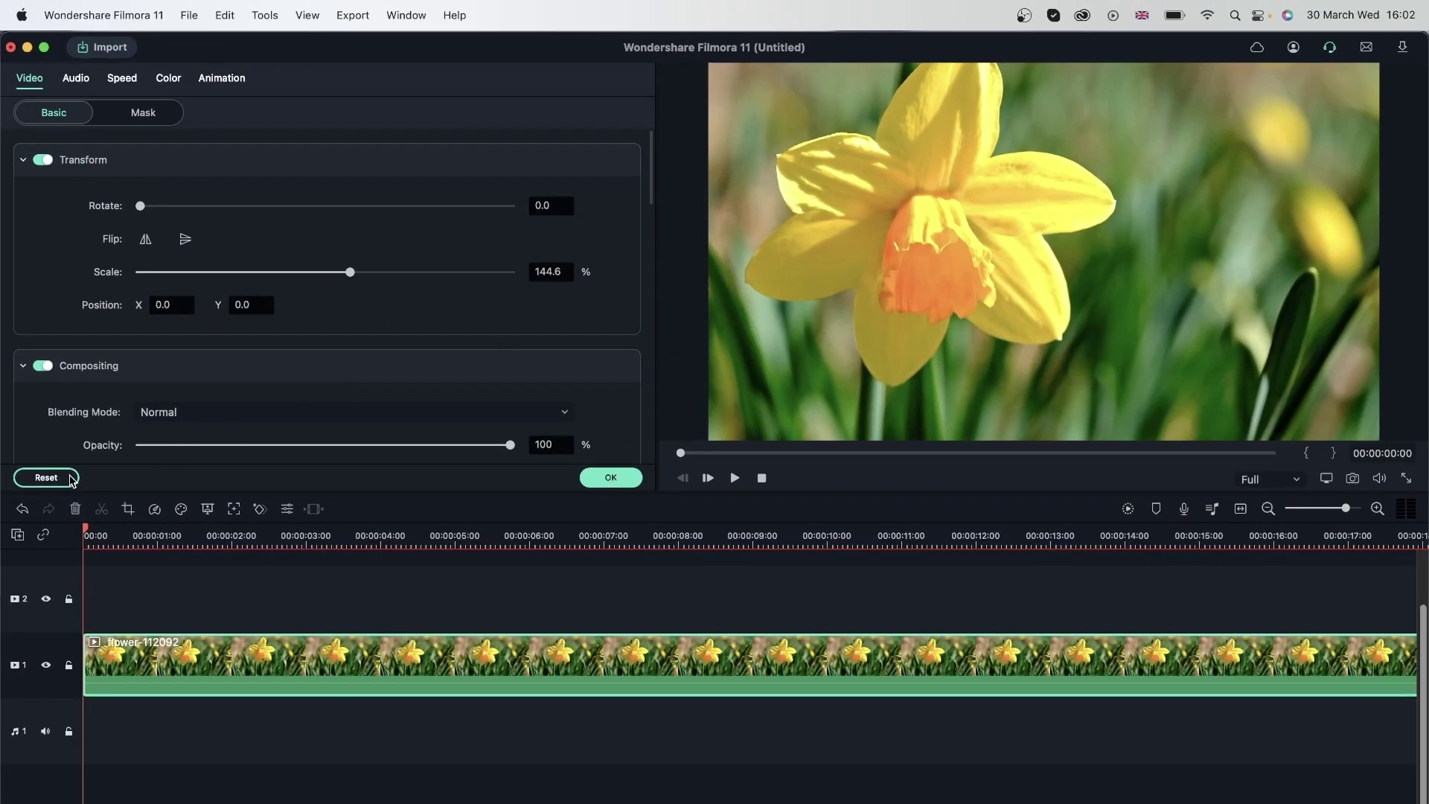
left_click(73, 479)
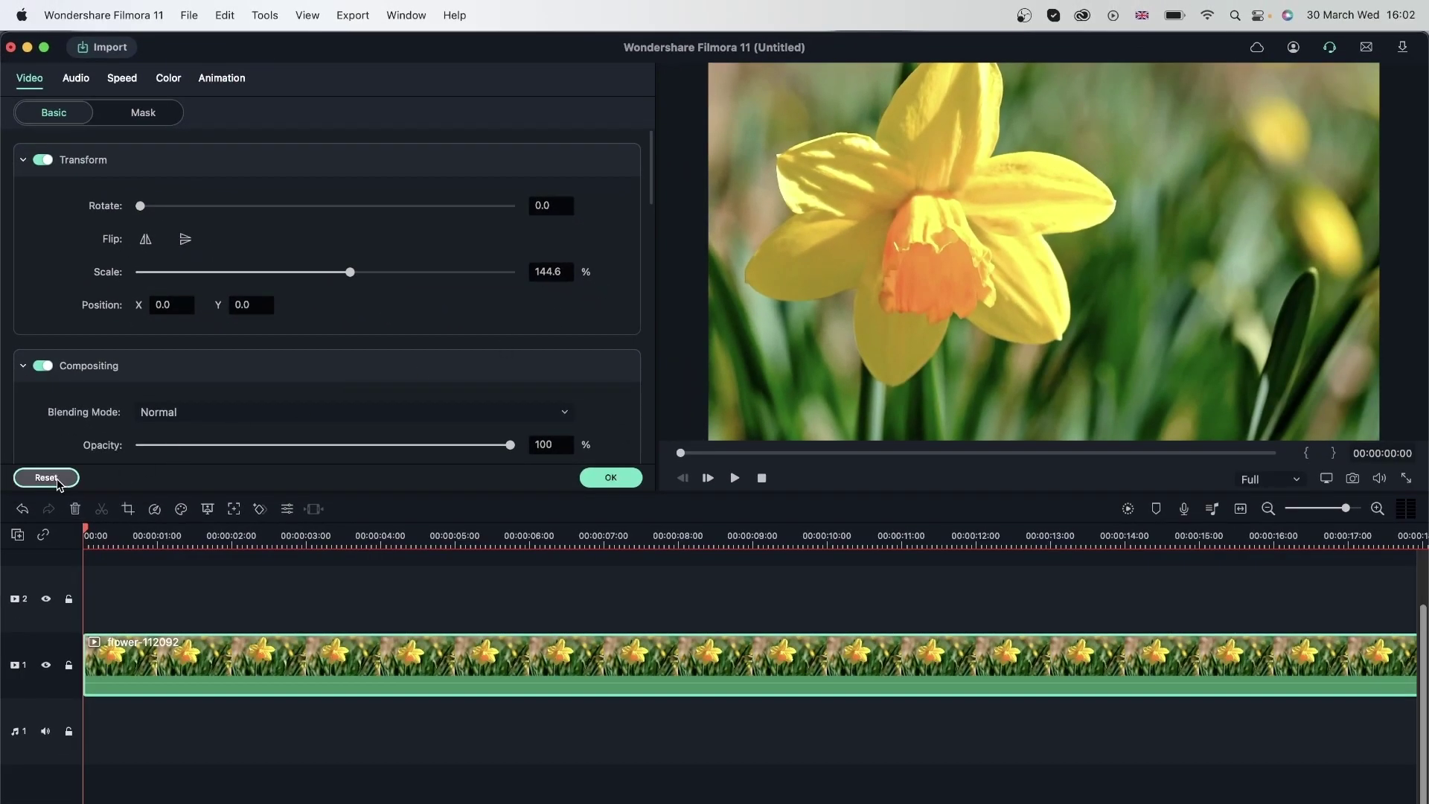
Try the Fade in, Fade out and Pause preset animations on the flower clip and reset the animation
left_click(221, 79)
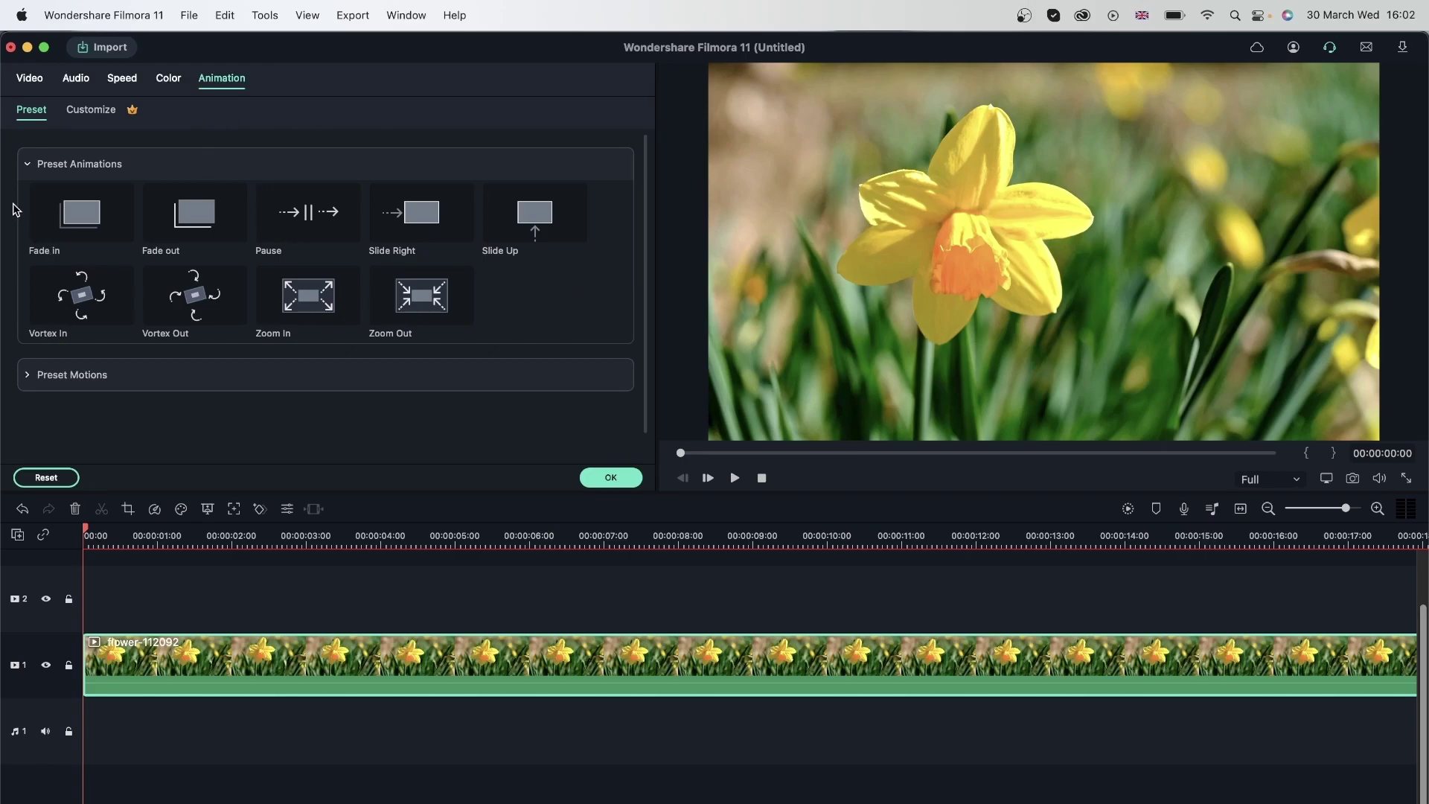
left_click(71, 220)
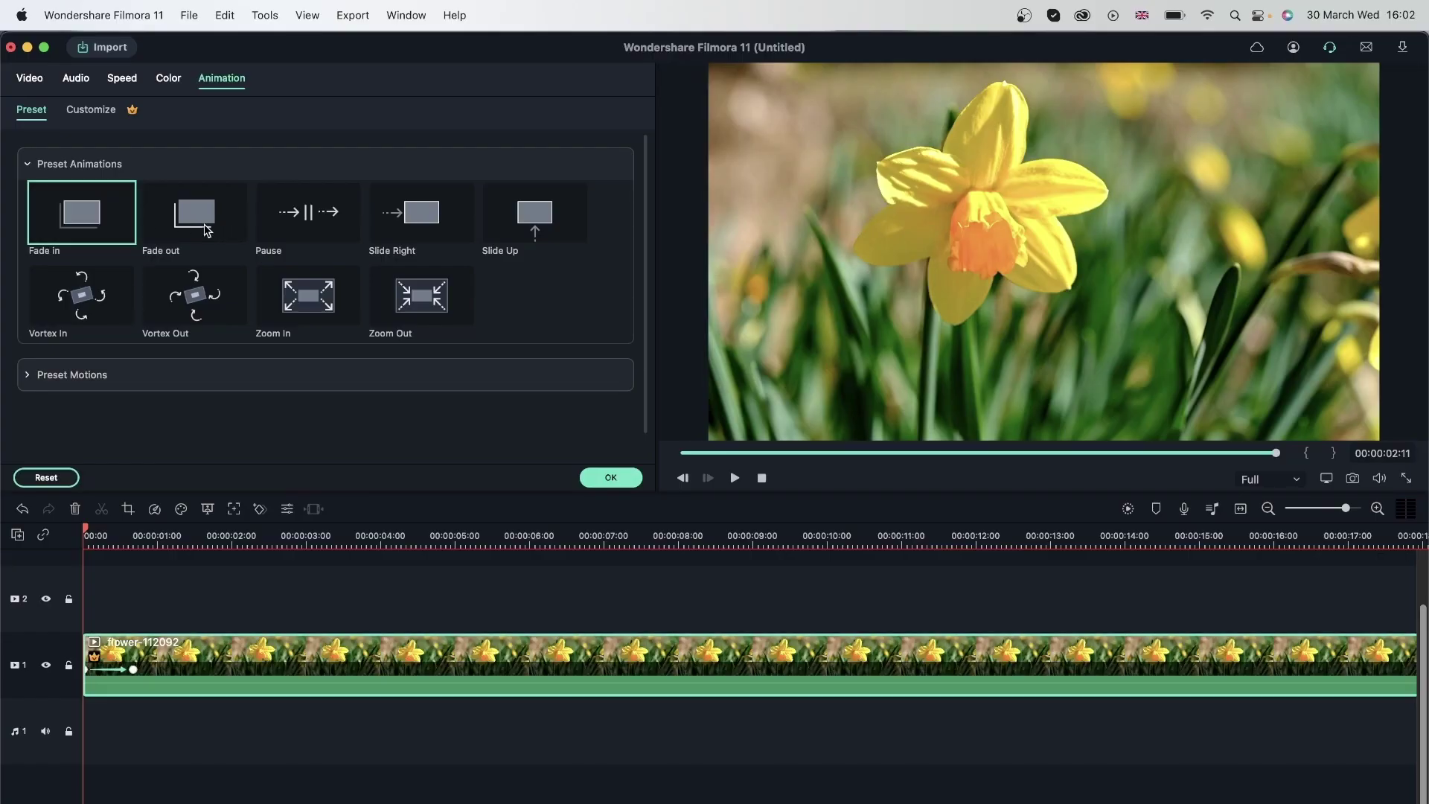
left_click(204, 225)
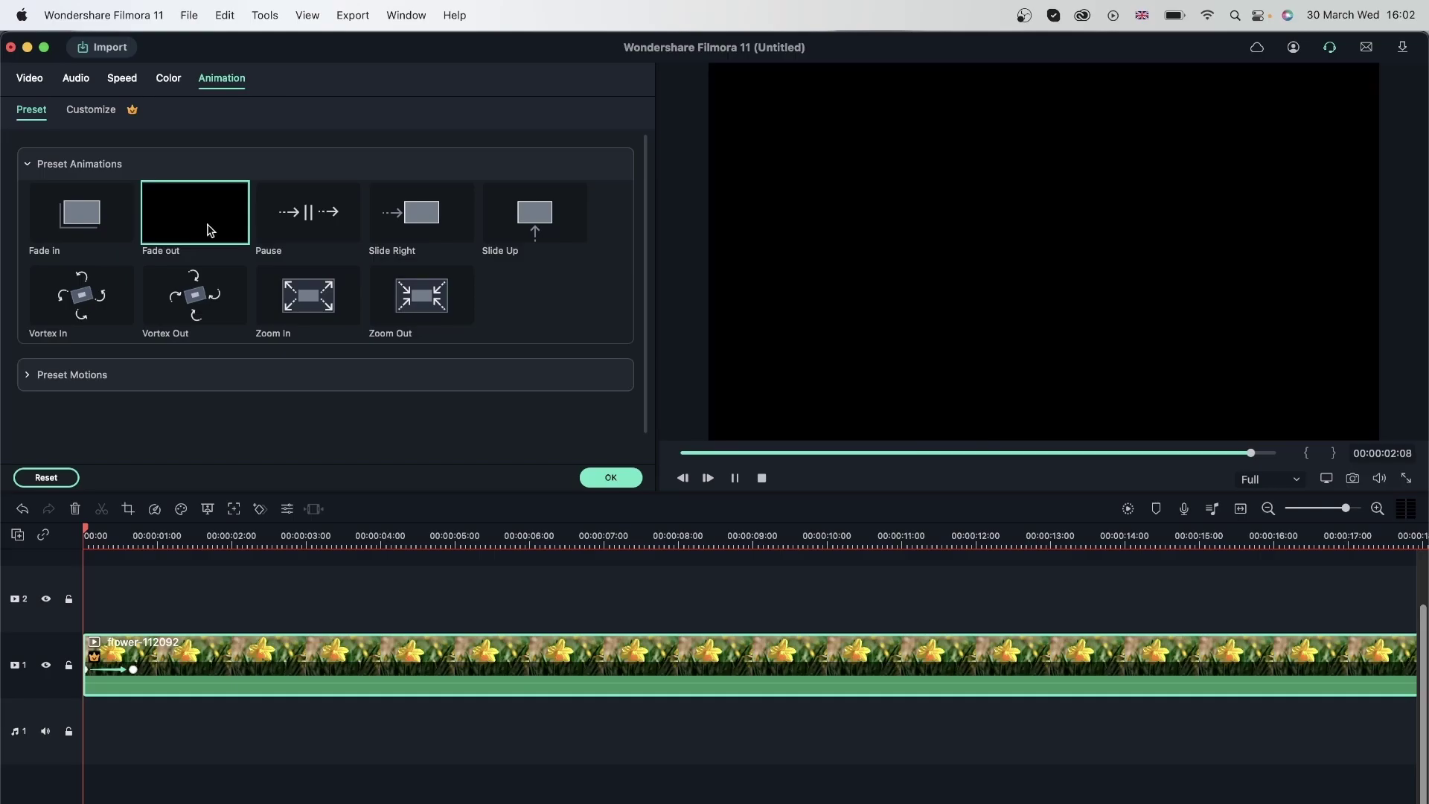
left_click(326, 227)
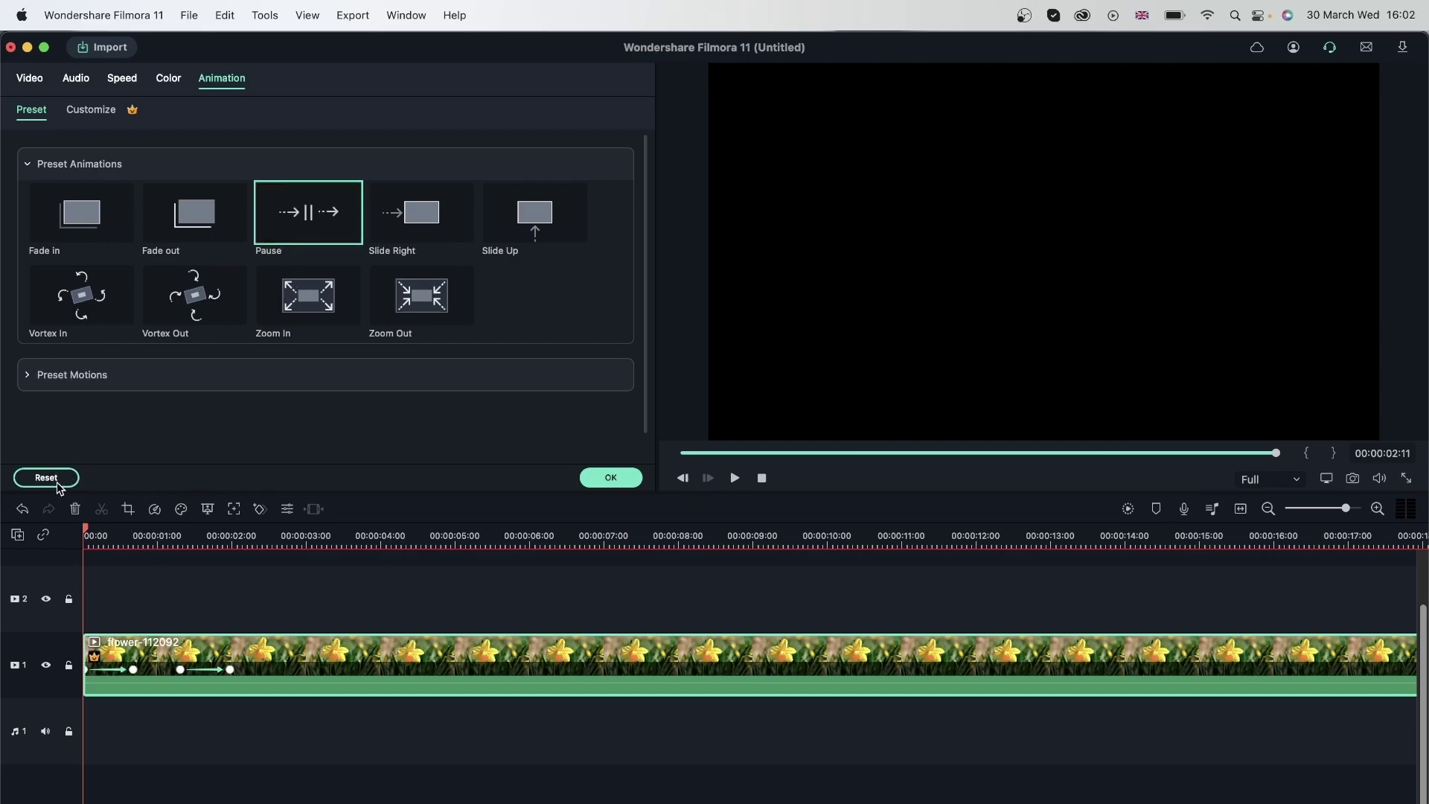
left_click(46, 478)
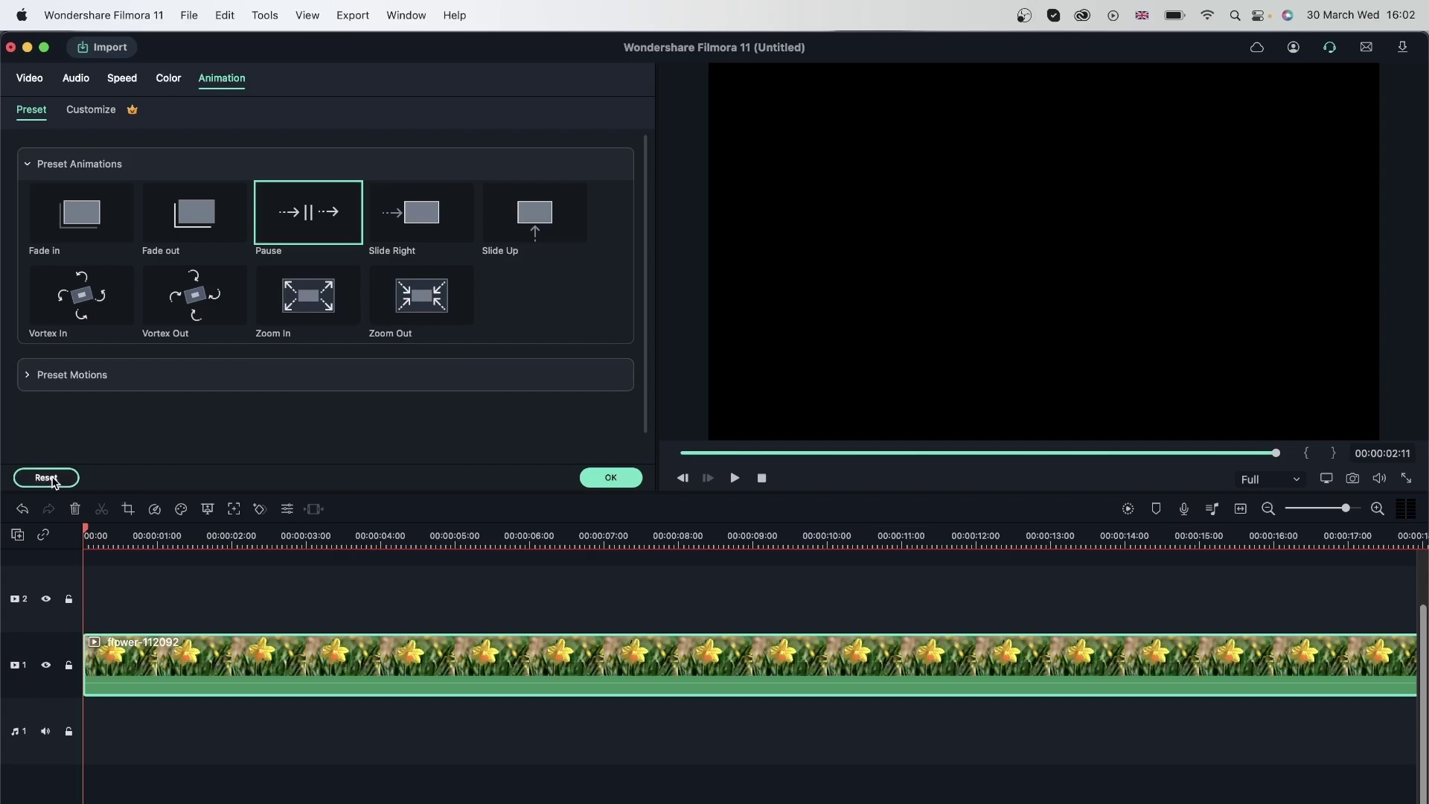
Try preset animations such as Vortex Out and Zoom In on the flower clip and on the village image
left_click(193, 309)
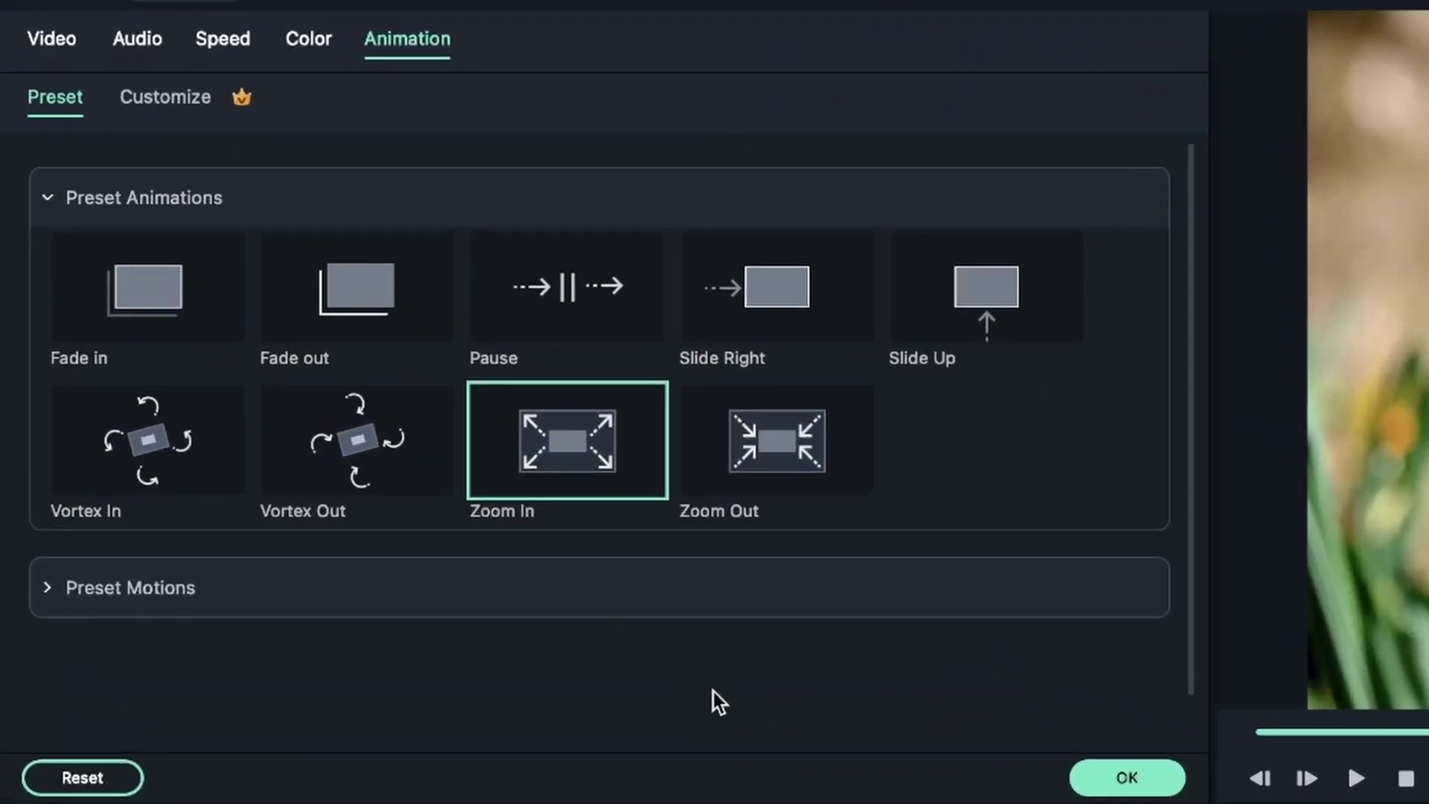
left_click(1073, 765)
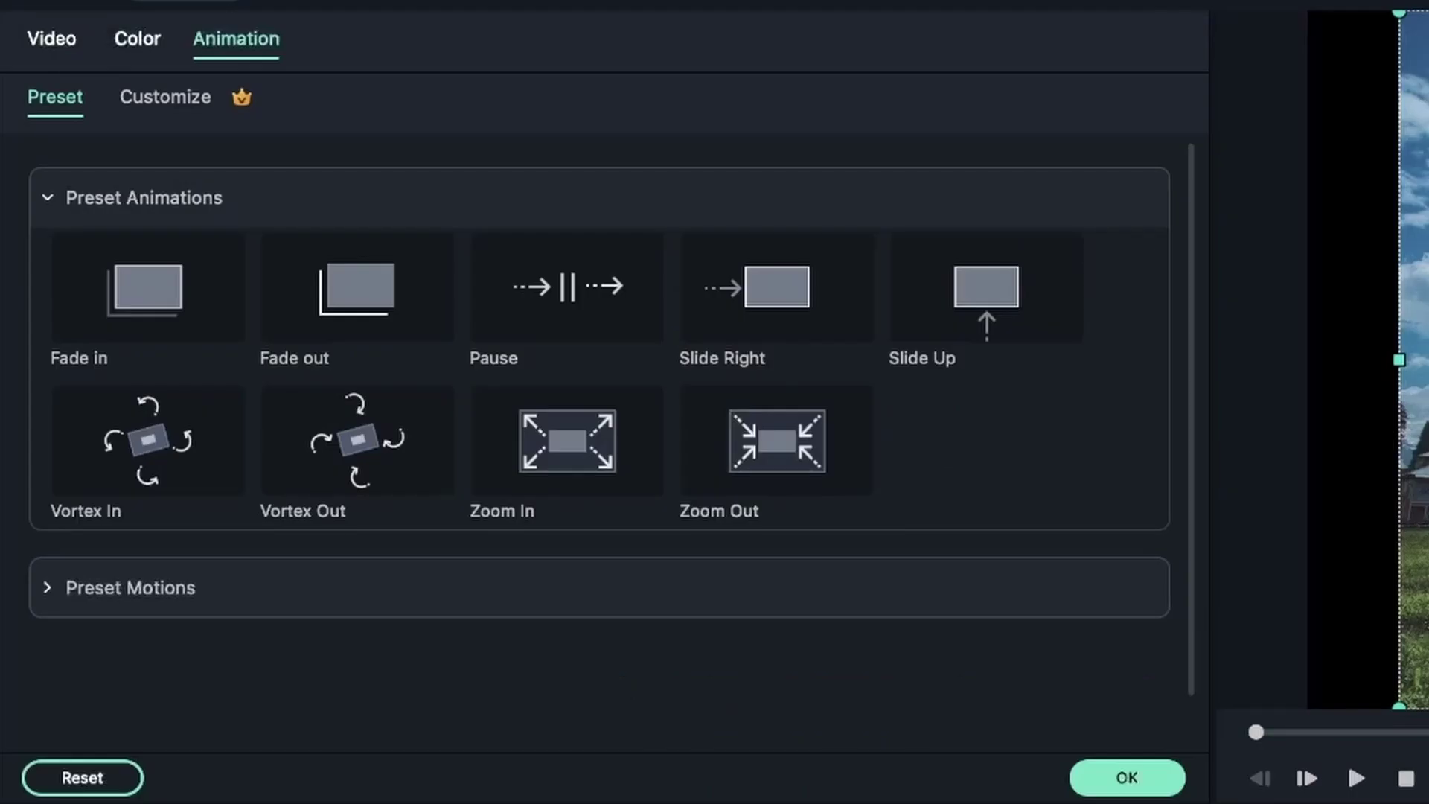
left_click(378, 327)
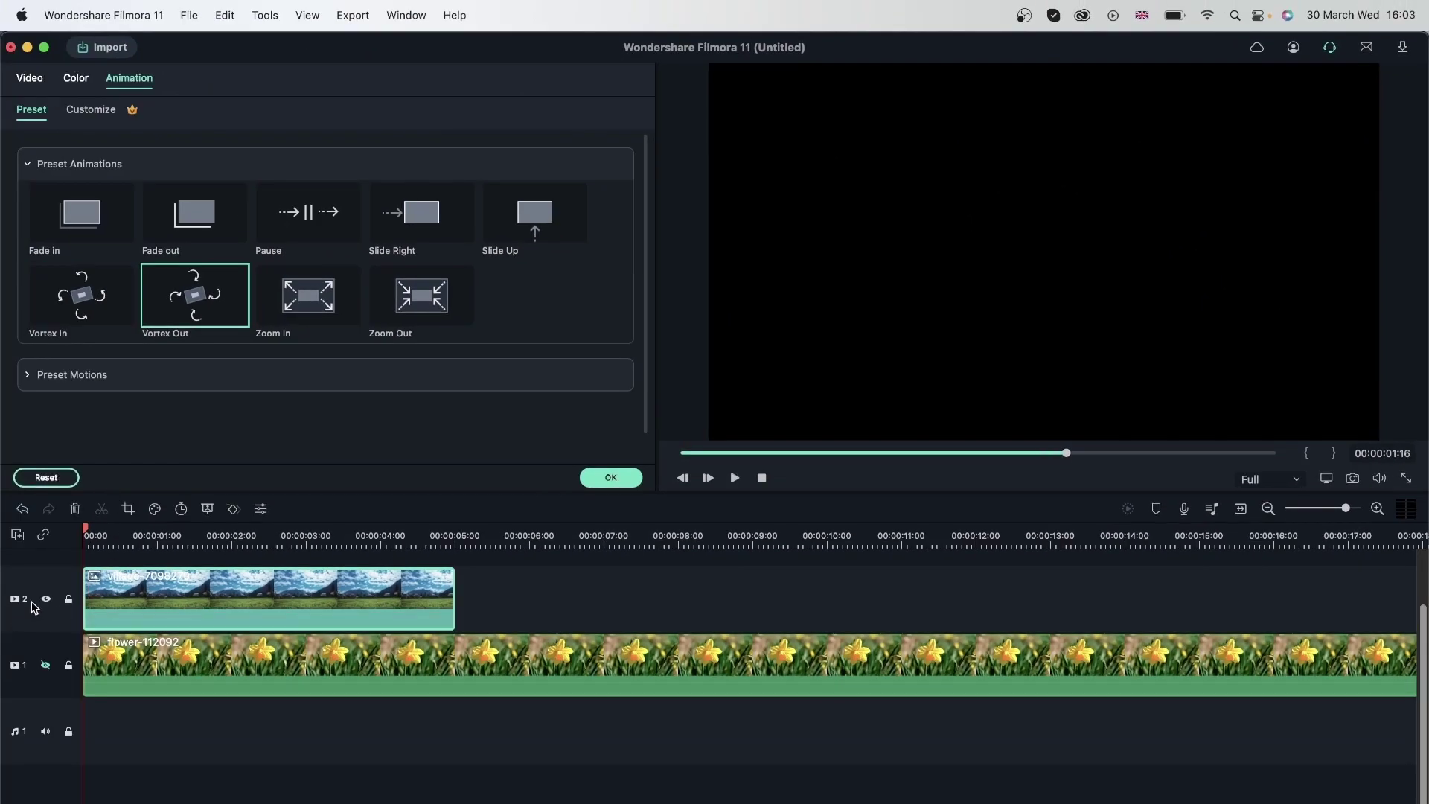
Hide video track 2 and apply the Fade Slide 4 preset motion to the flower clip
left_click(46, 601)
left_click(192, 659)
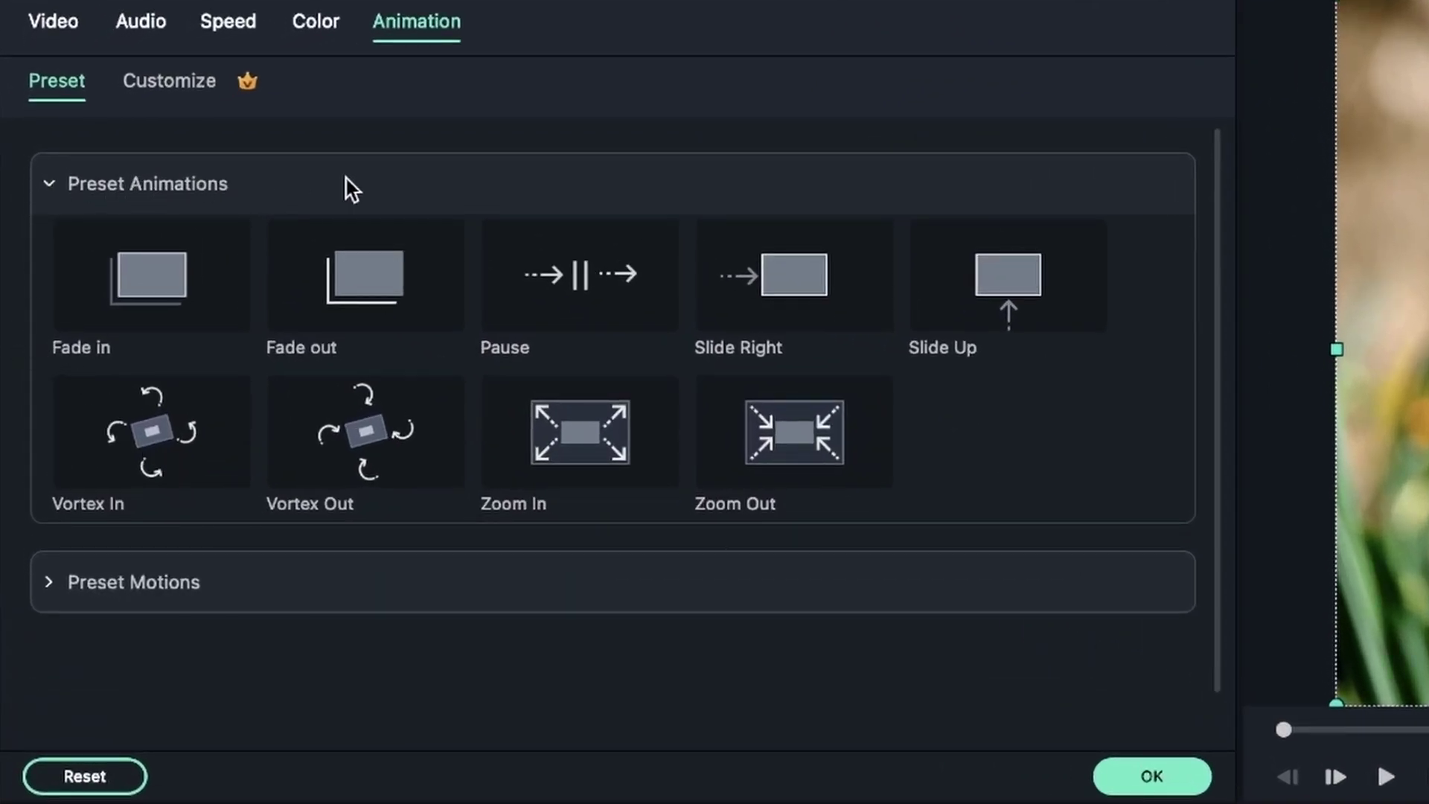
left_click(49, 584)
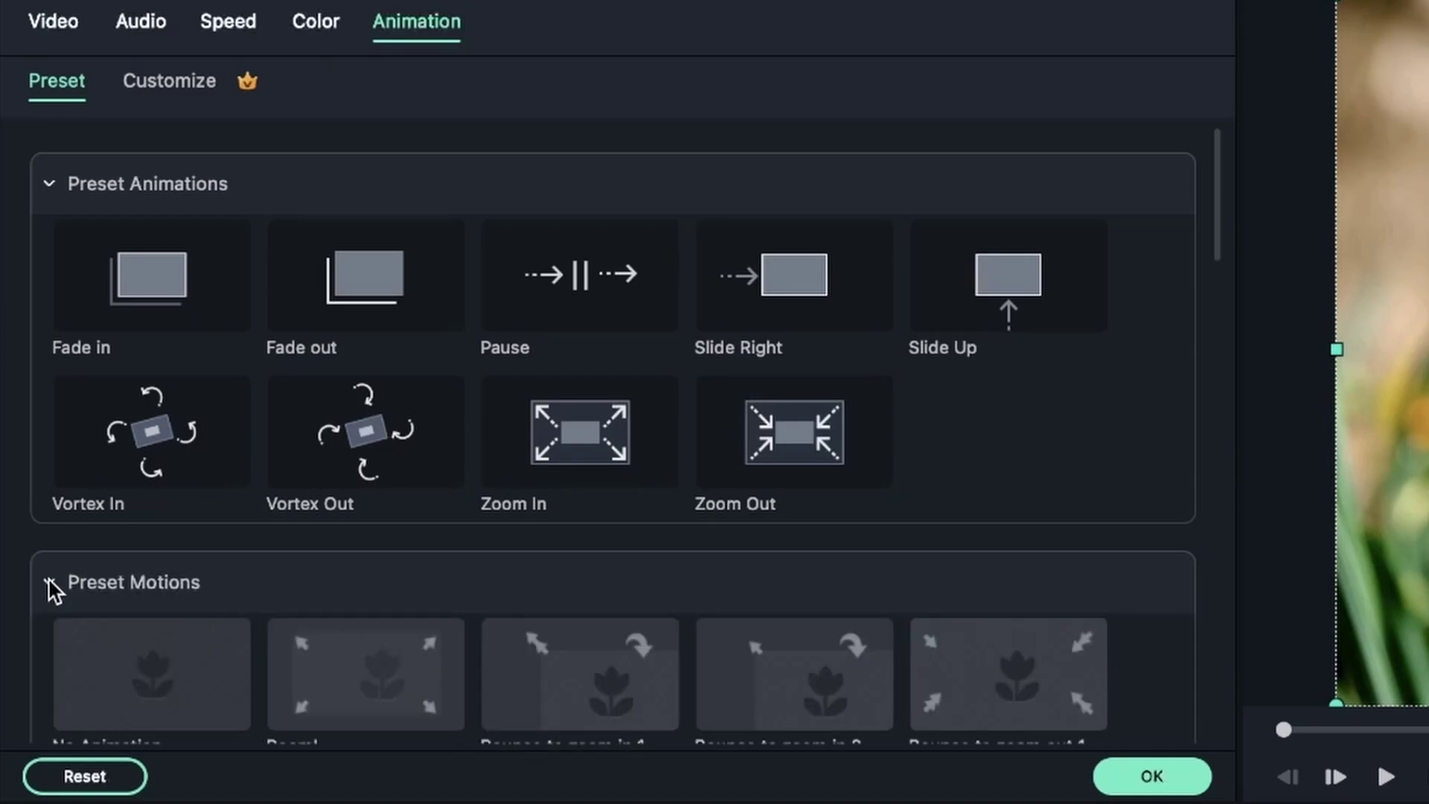
scroll(390, 495, "down", 5)
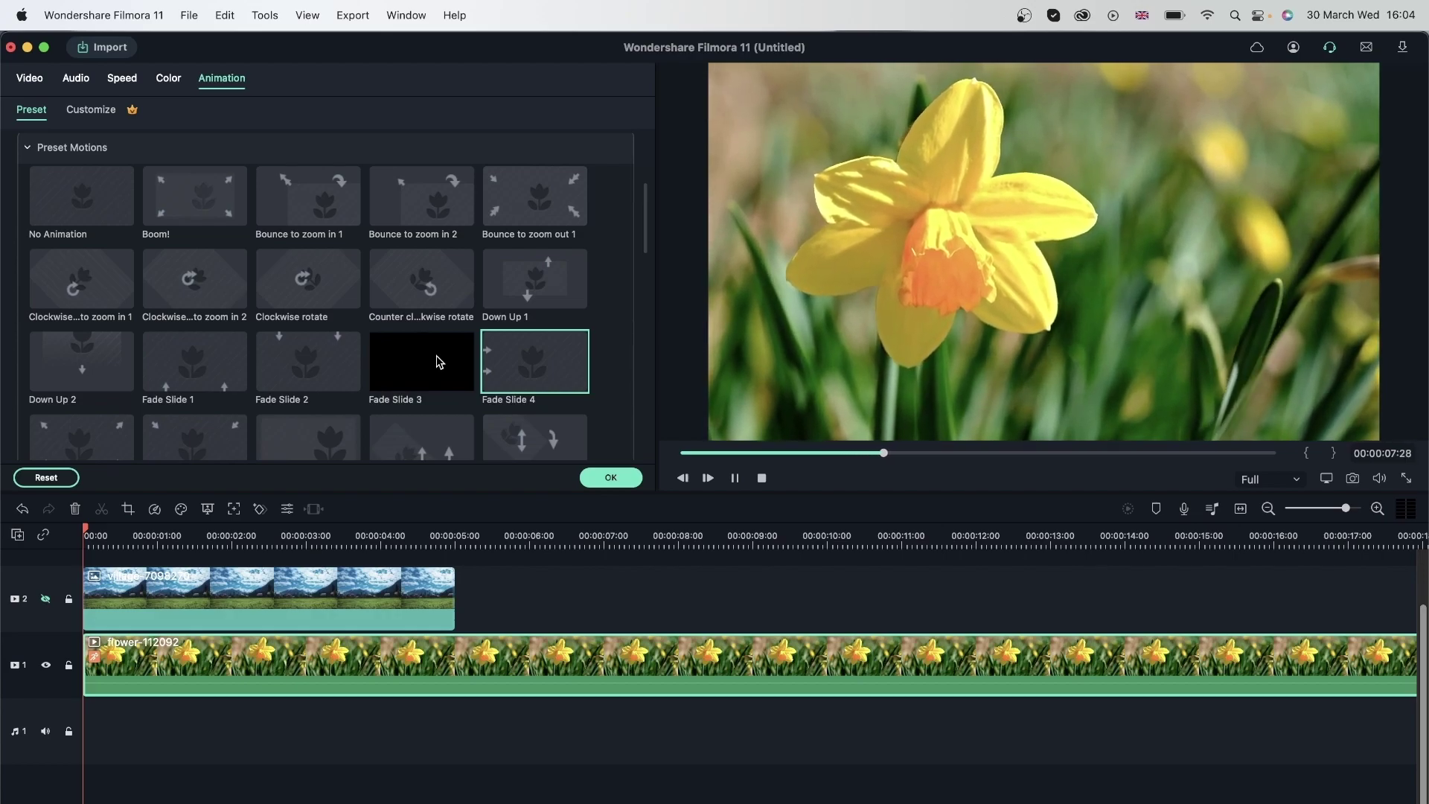
scroll(223, 283, "up", 5)
Apply the Fade out preset animation to the flower clip and lengthen it by moving its end keyframe to about 00:00:03:06
left_click(174, 253)
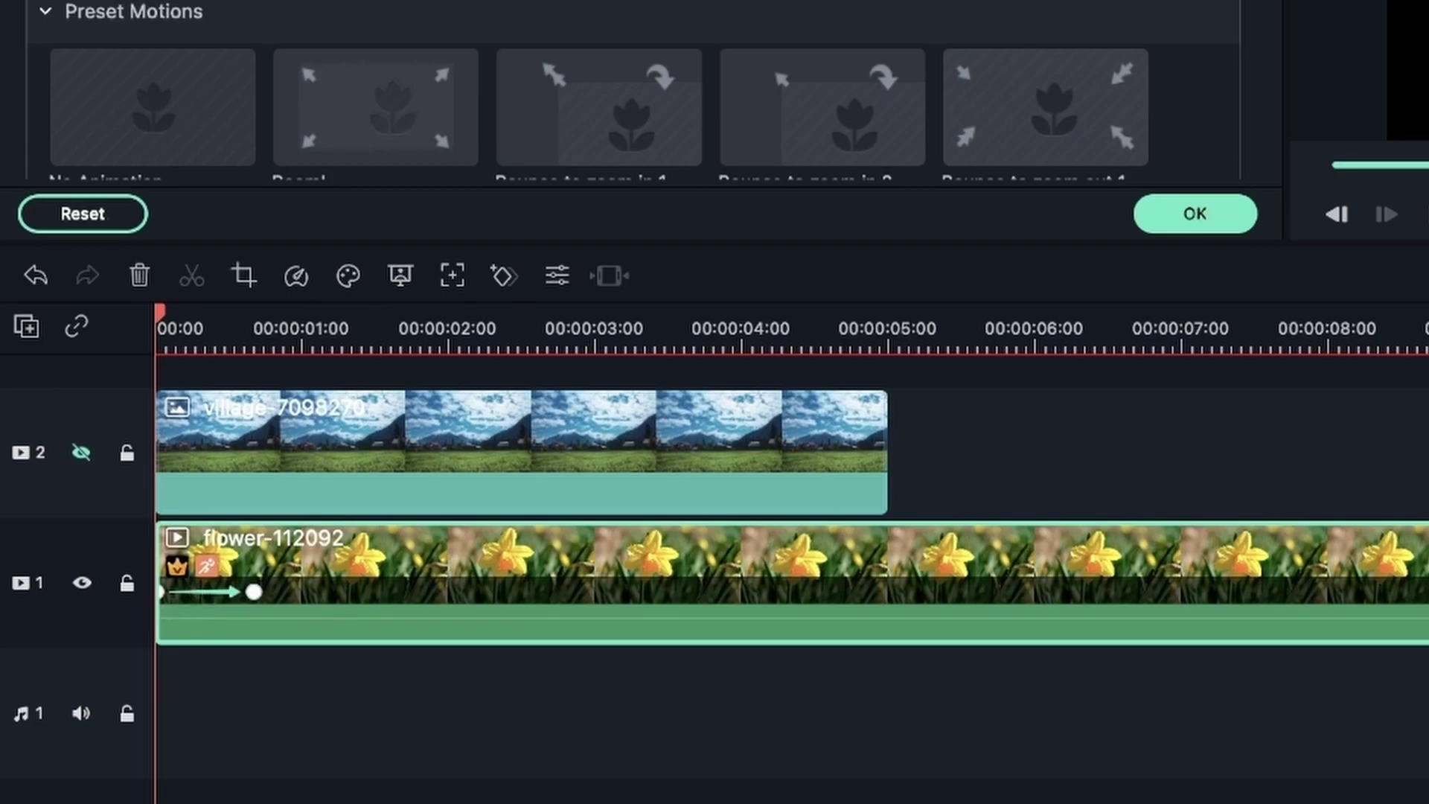
key("super+equal")
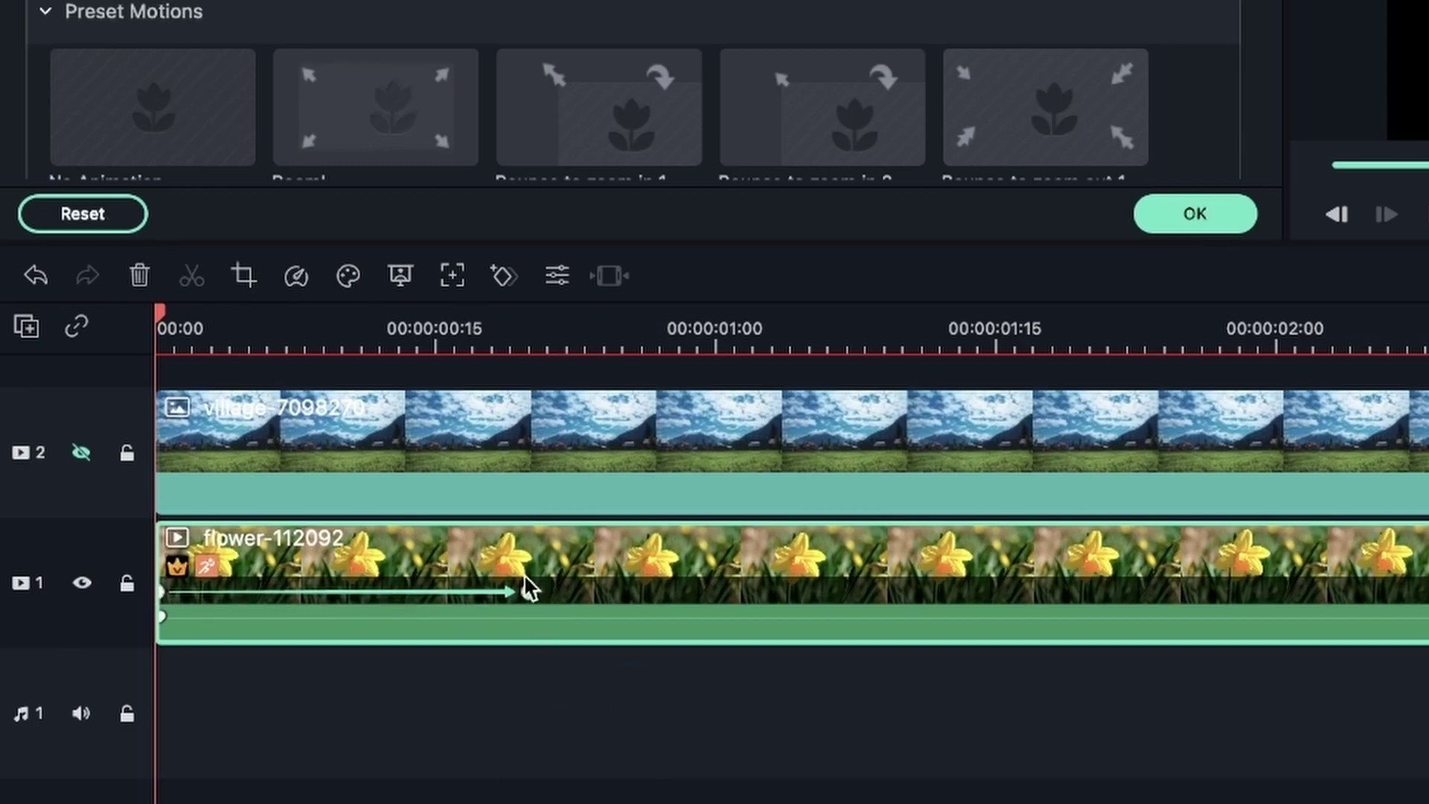
left_click_drag(529, 593, 1428, 602)
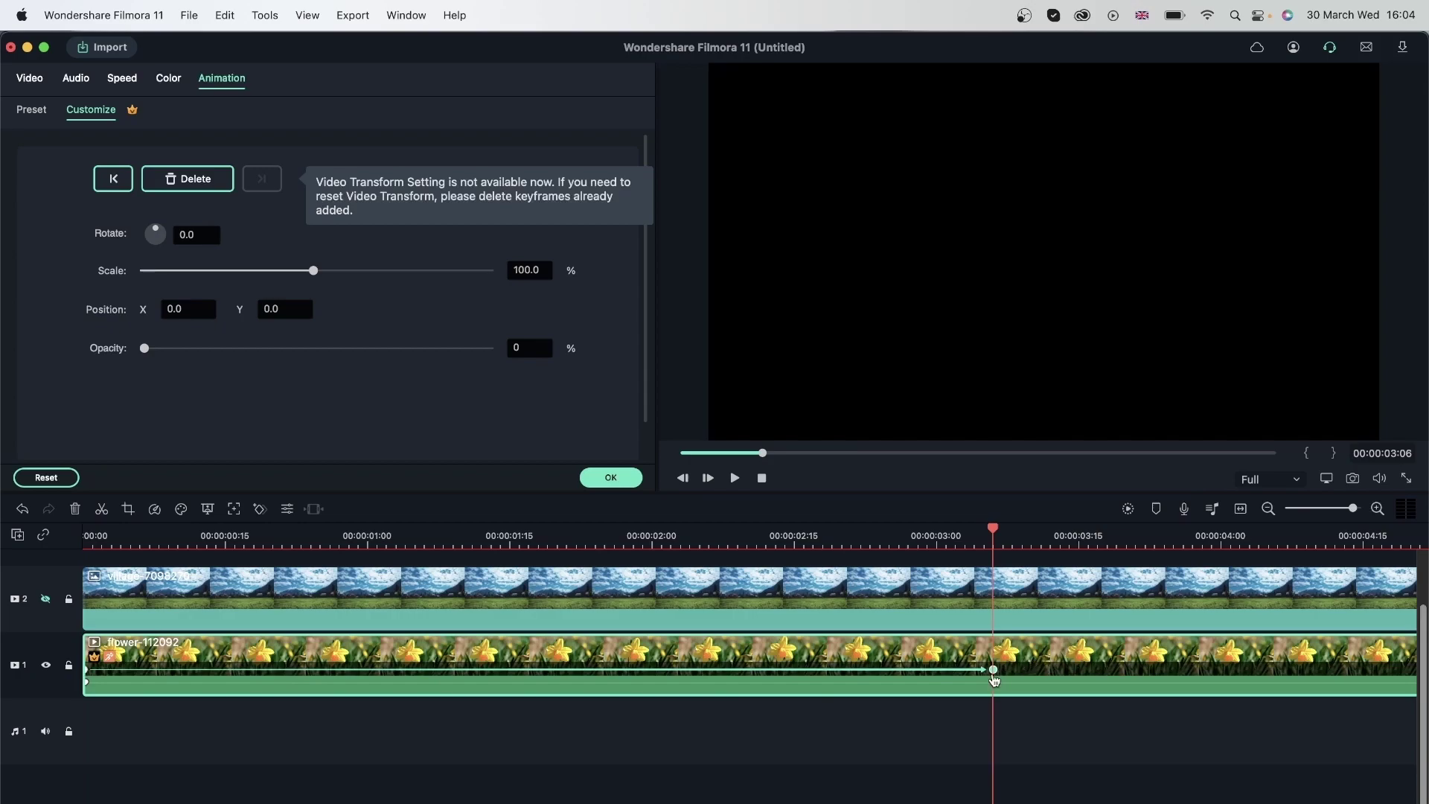
Reposition the fade's keyframes to about 00:00:00:23 and 00:00:01:23, and delete the end keyframe
left_click_drag(995, 674, 1251, 670)
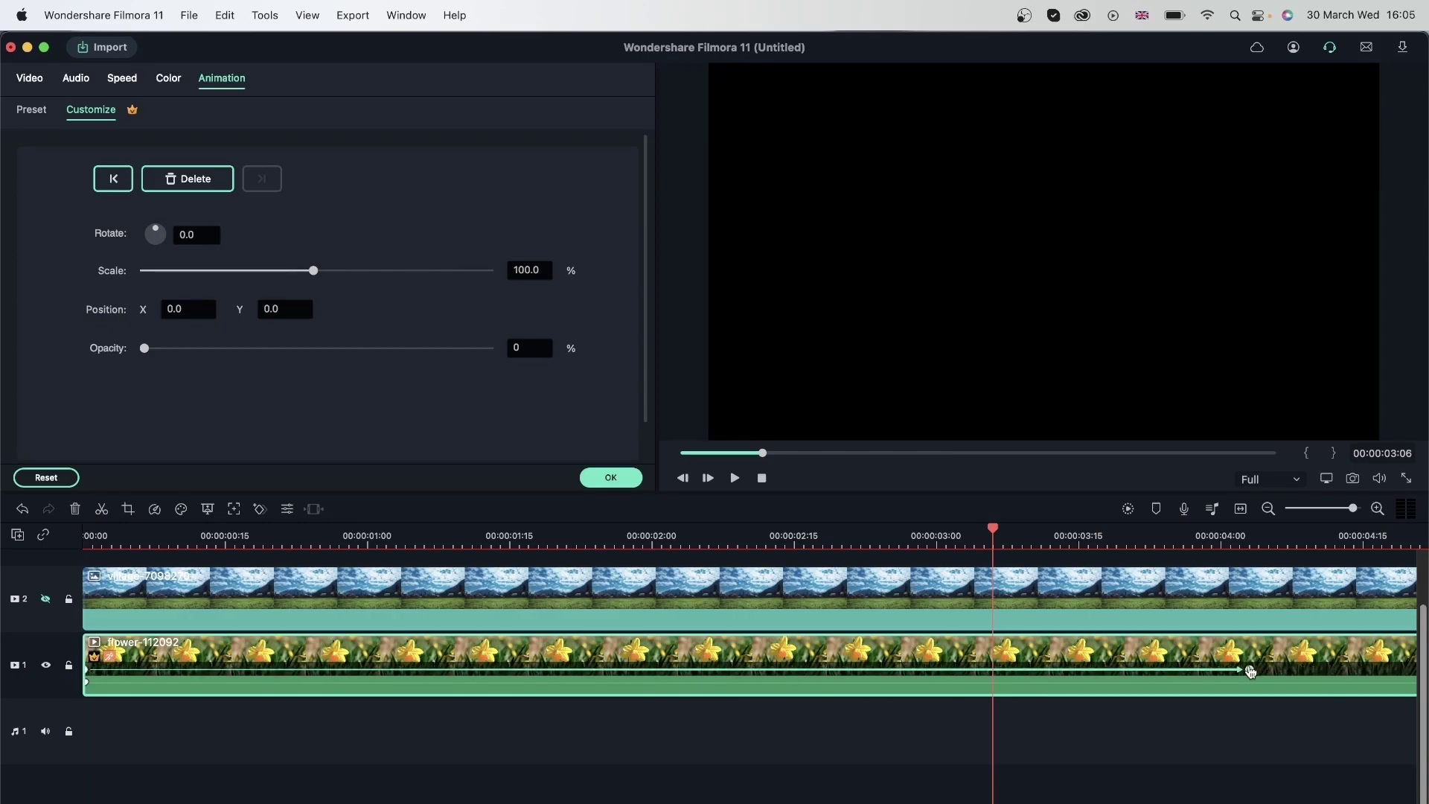
left_click_drag(88, 674, 592, 662)
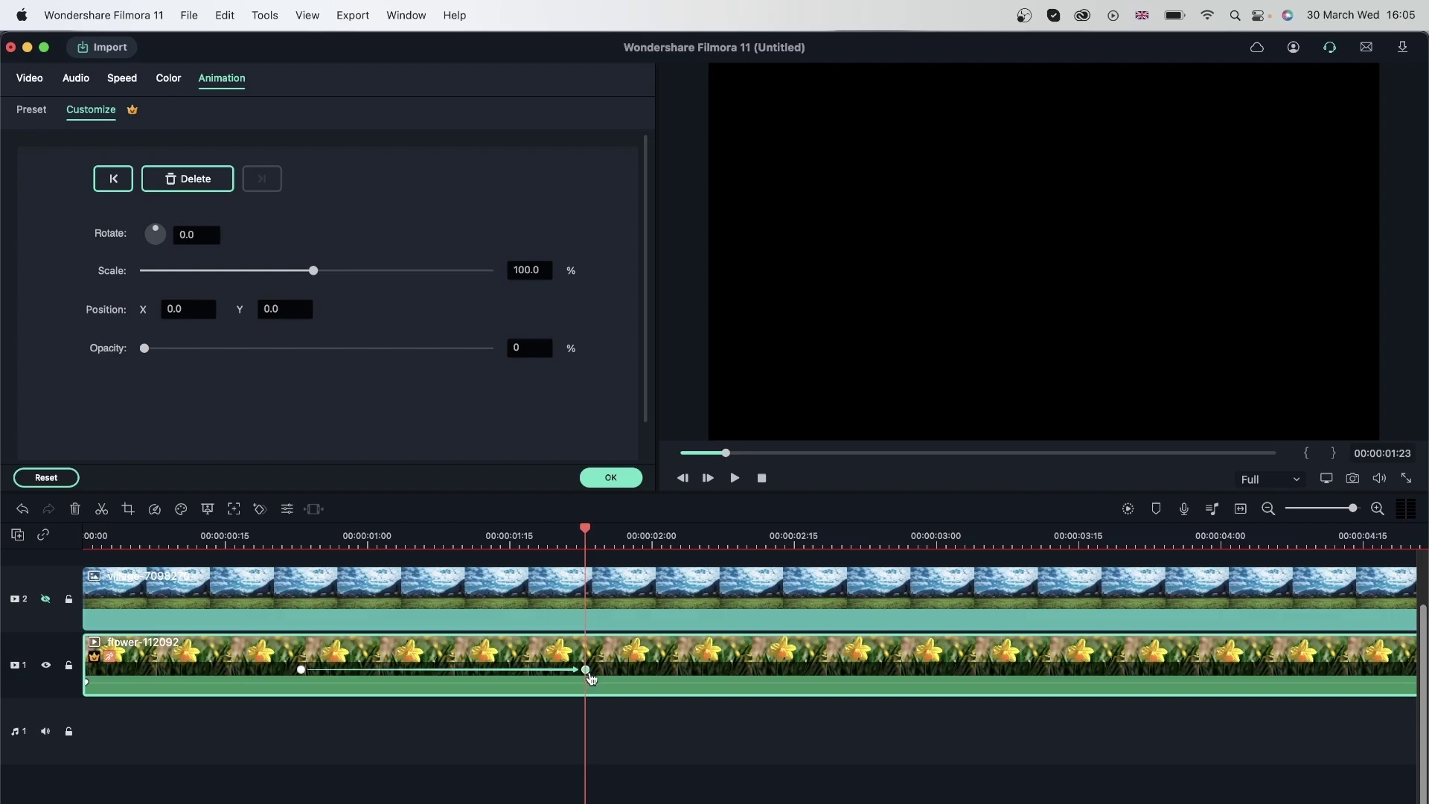
key("Delete")
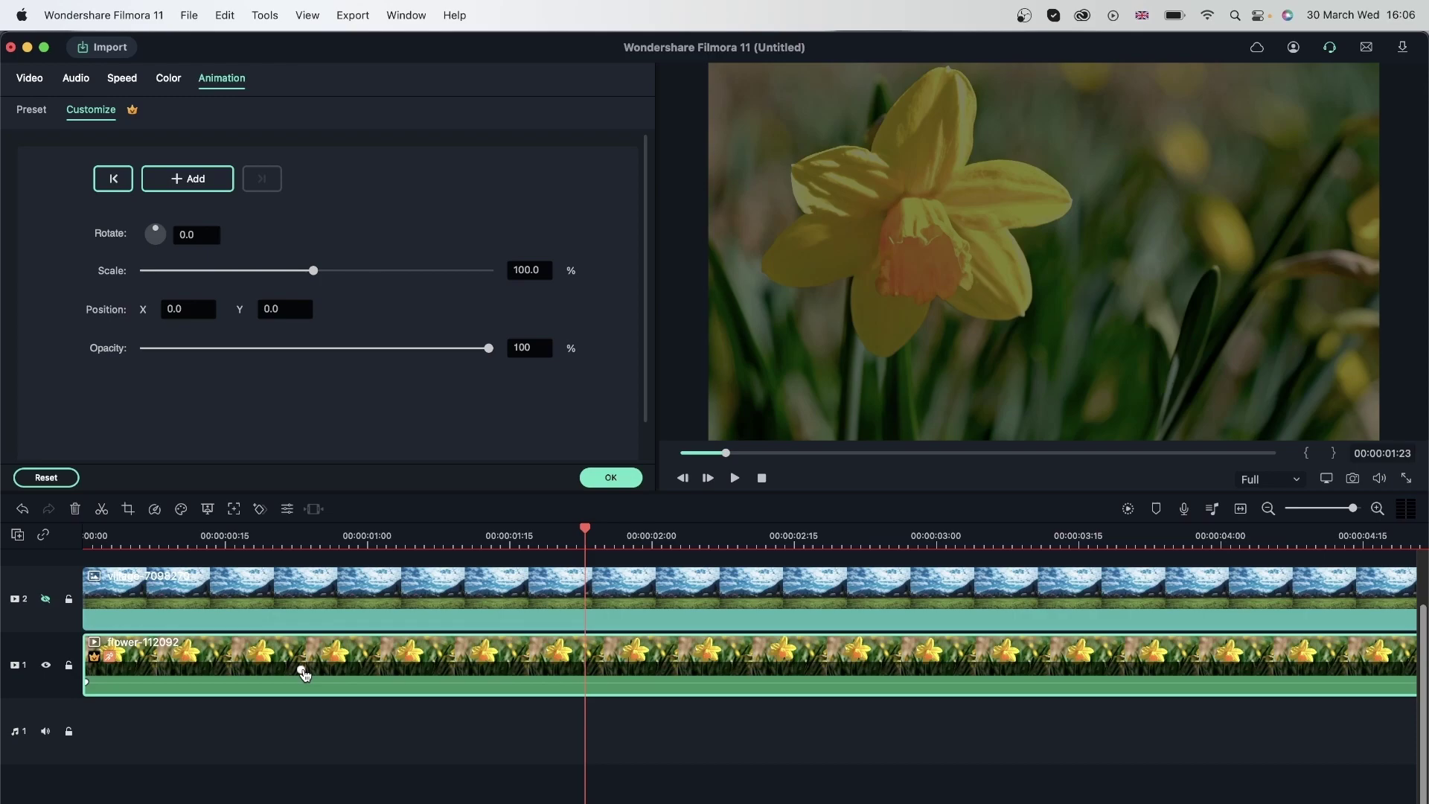
Delete the remaining fade keyframe from the flower clip and apply the Stretch to right preset motion to it
left_click_drag(305, 673, 726, 672)
key("Delete")
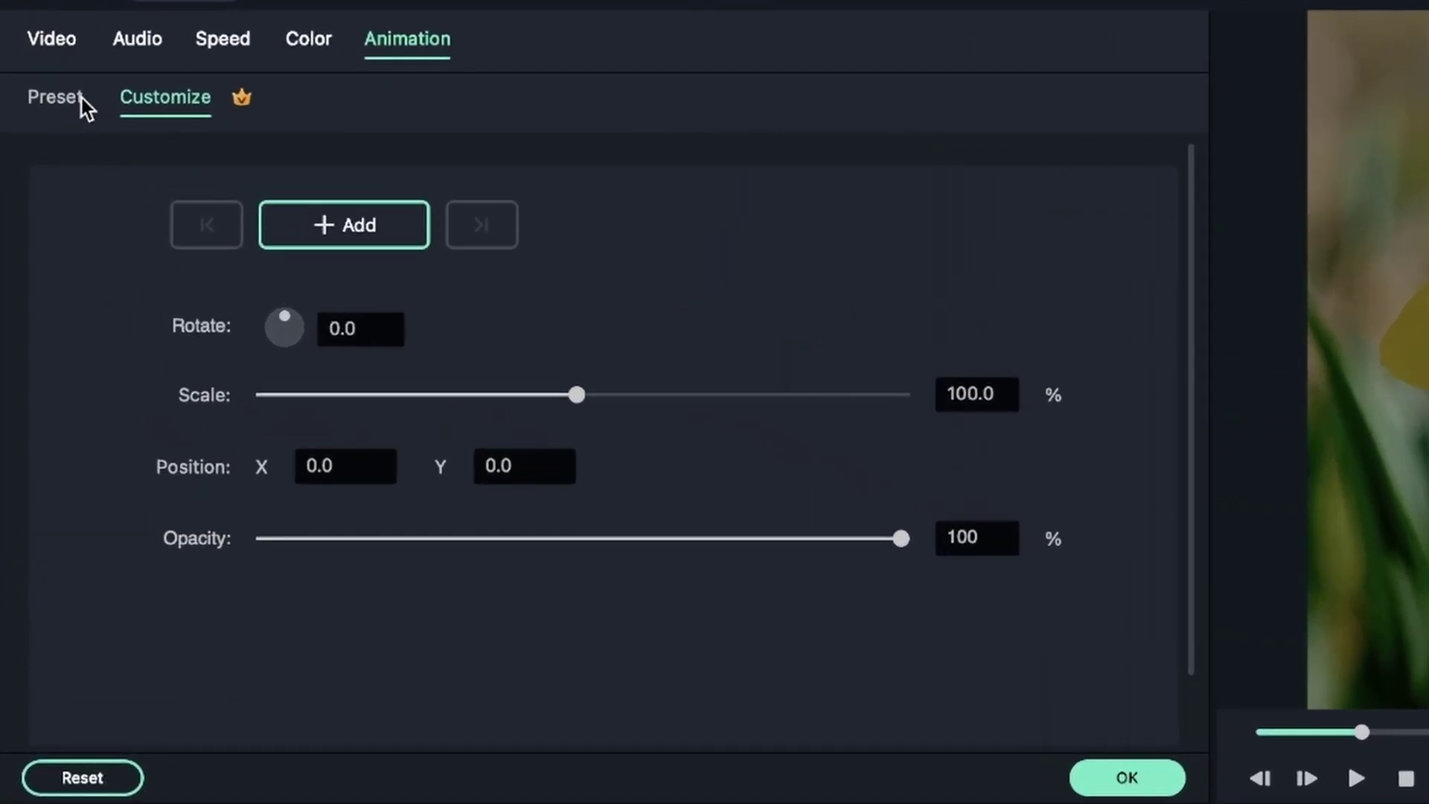
left_click(80, 96)
scroll(488, 421, "down", 10)
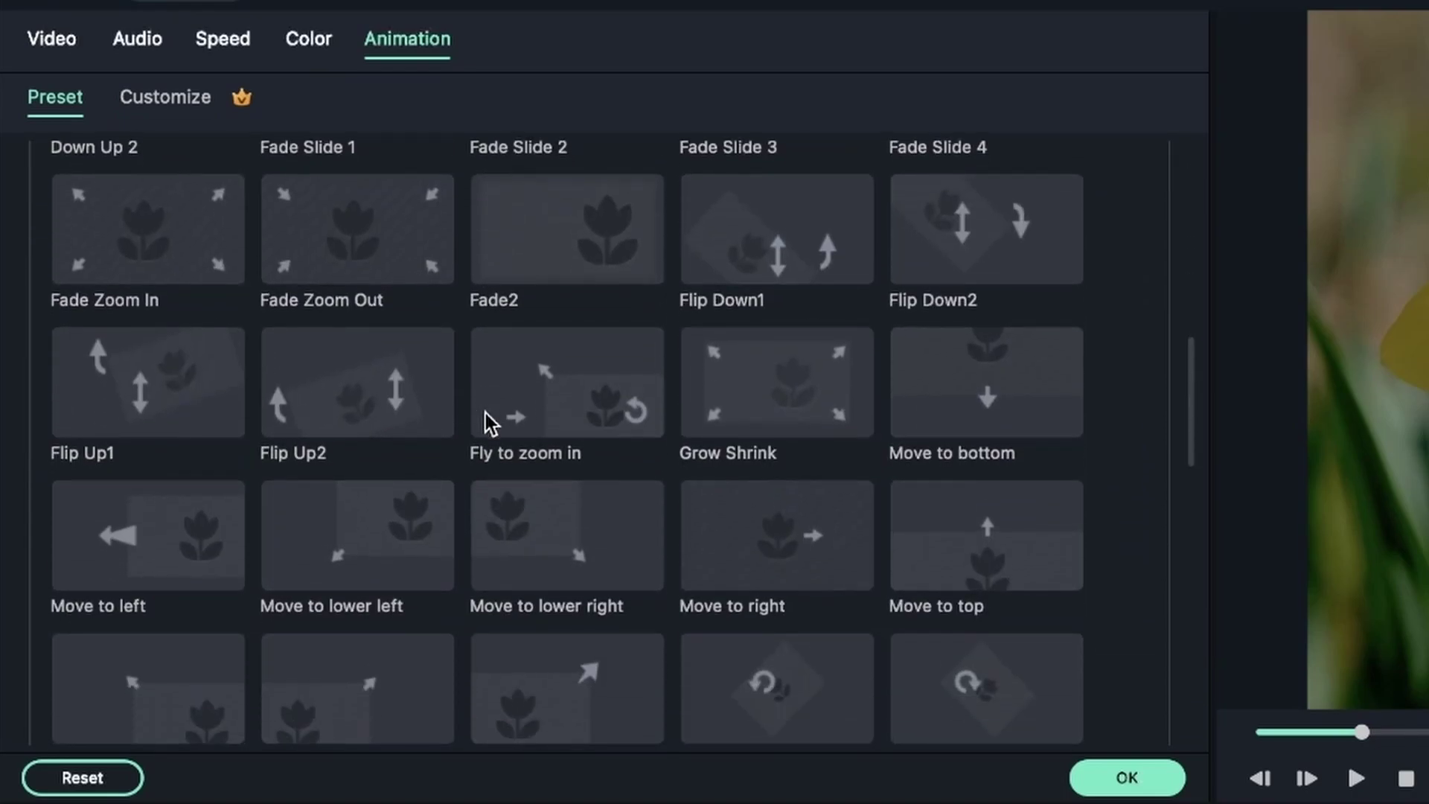
scroll(829, 613, "down", 4)
scroll(833, 613, "up", 10)
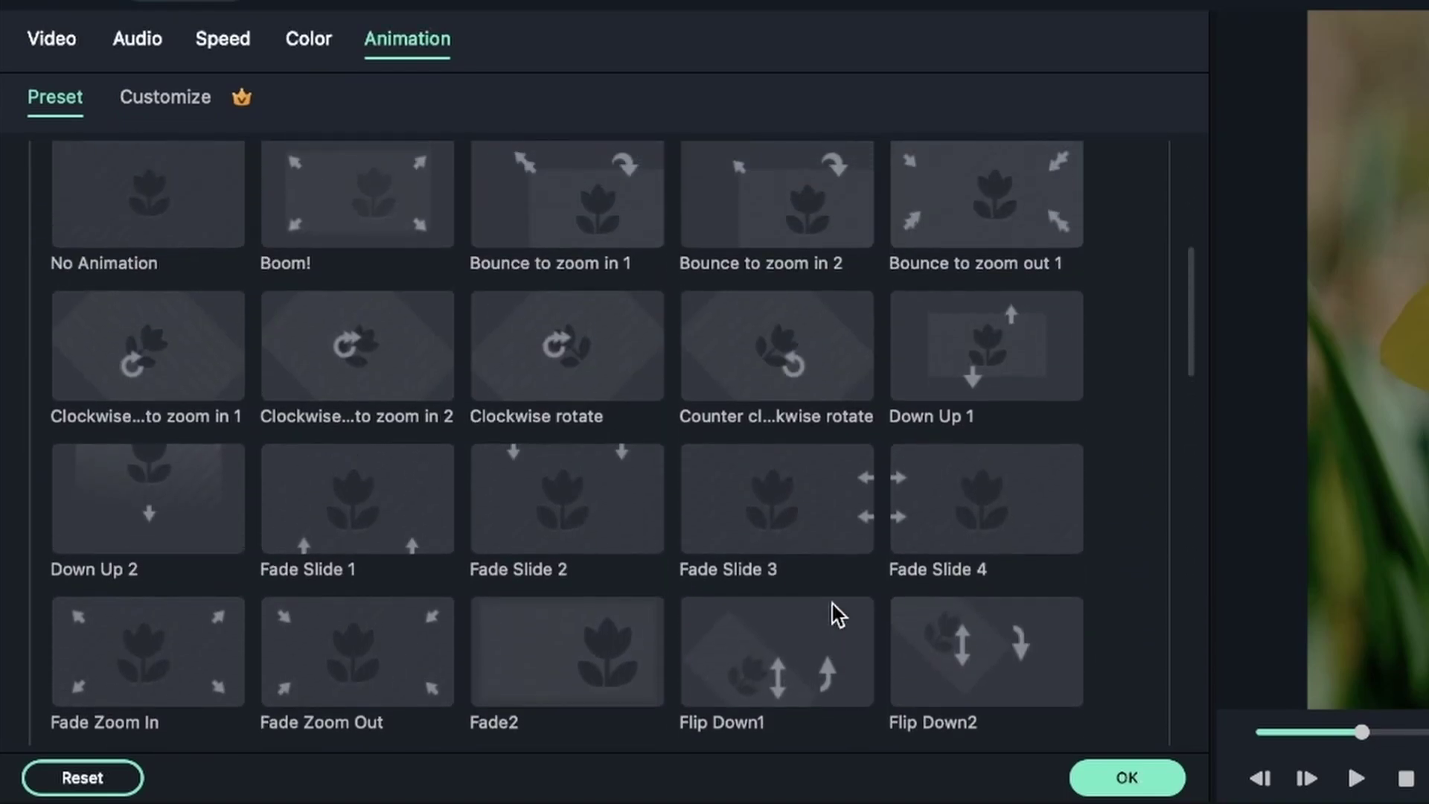
scroll(521, 513, "up", 3)
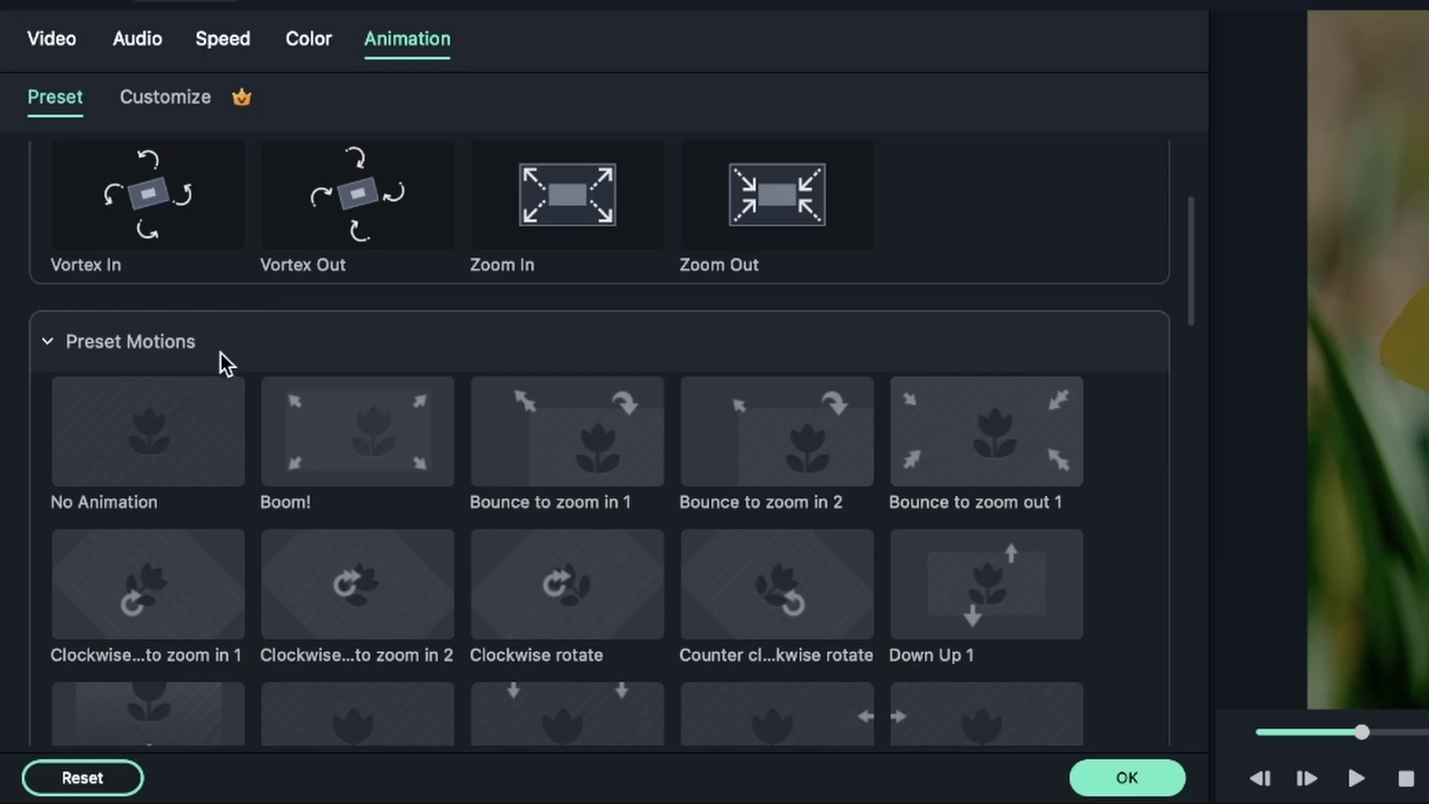
scroll(712, 609, "down", 10)
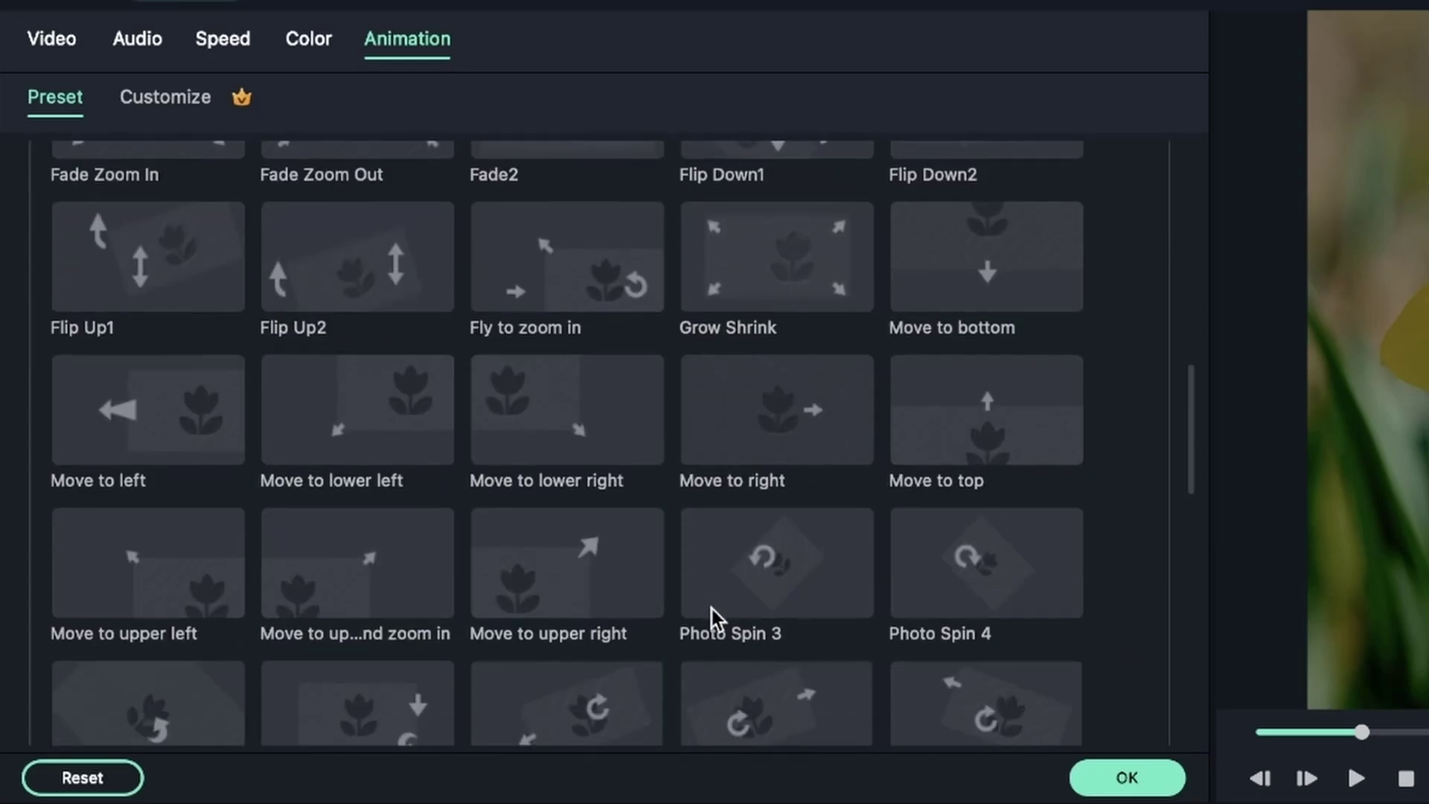
scroll(712, 609, "down", 5)
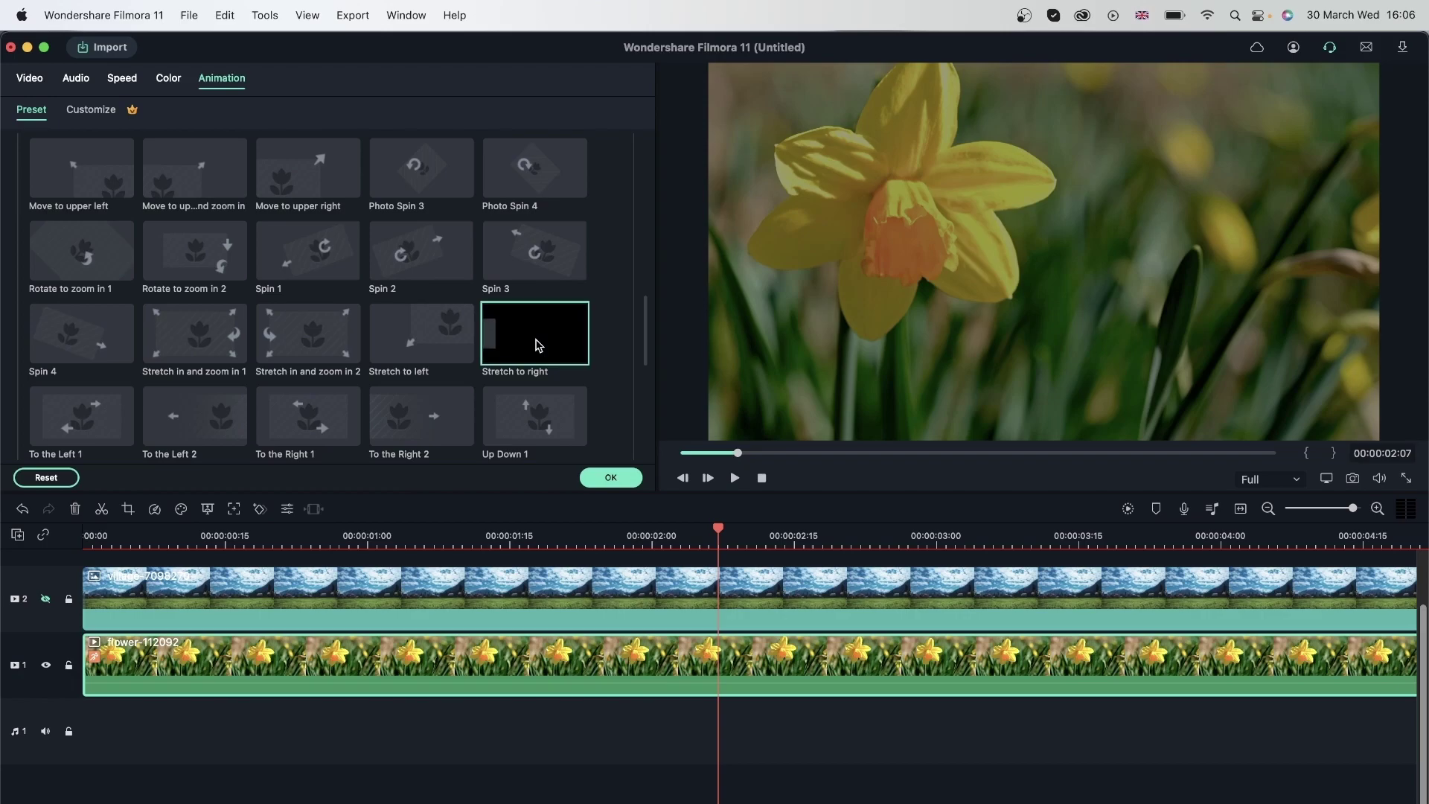
left_click(539, 345)
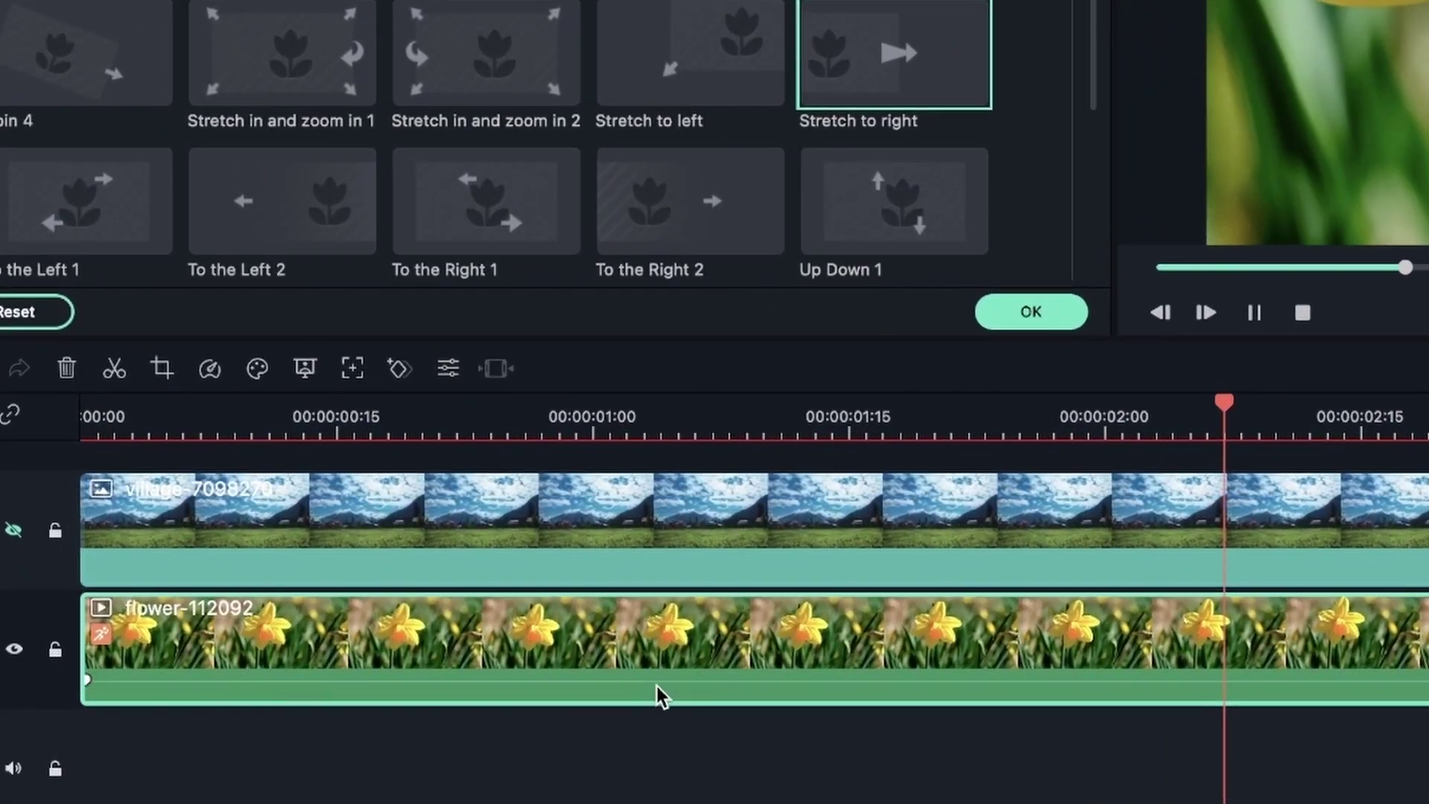
Apply a preset animation that shrinks the flower clip to 0% scale, and shorten it by moving its end keyframe to about 00:00:00:04
scroll(864, 111, "up", 2)
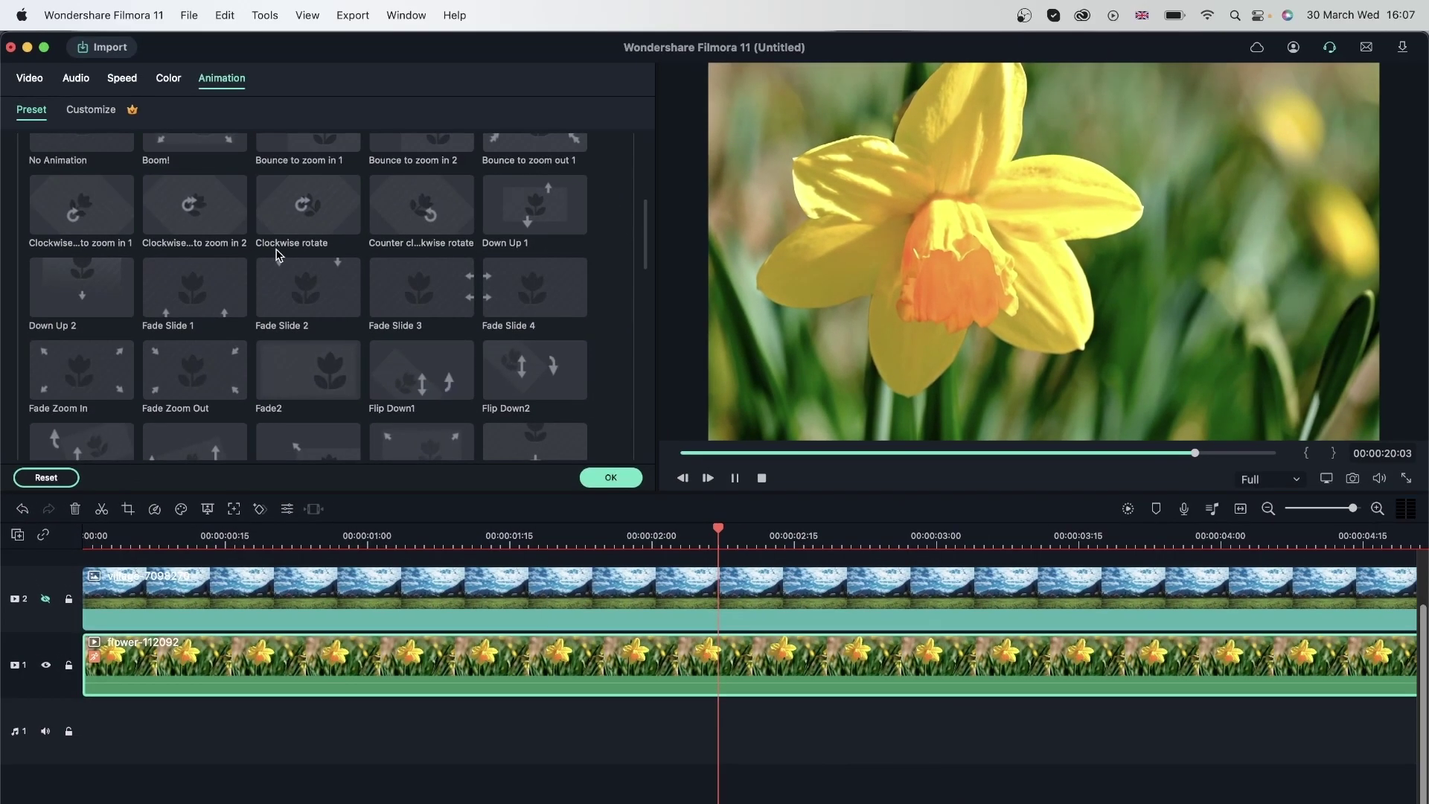
scroll(195, 264, "up", 5)
scroll(195, 265, "up", 1)
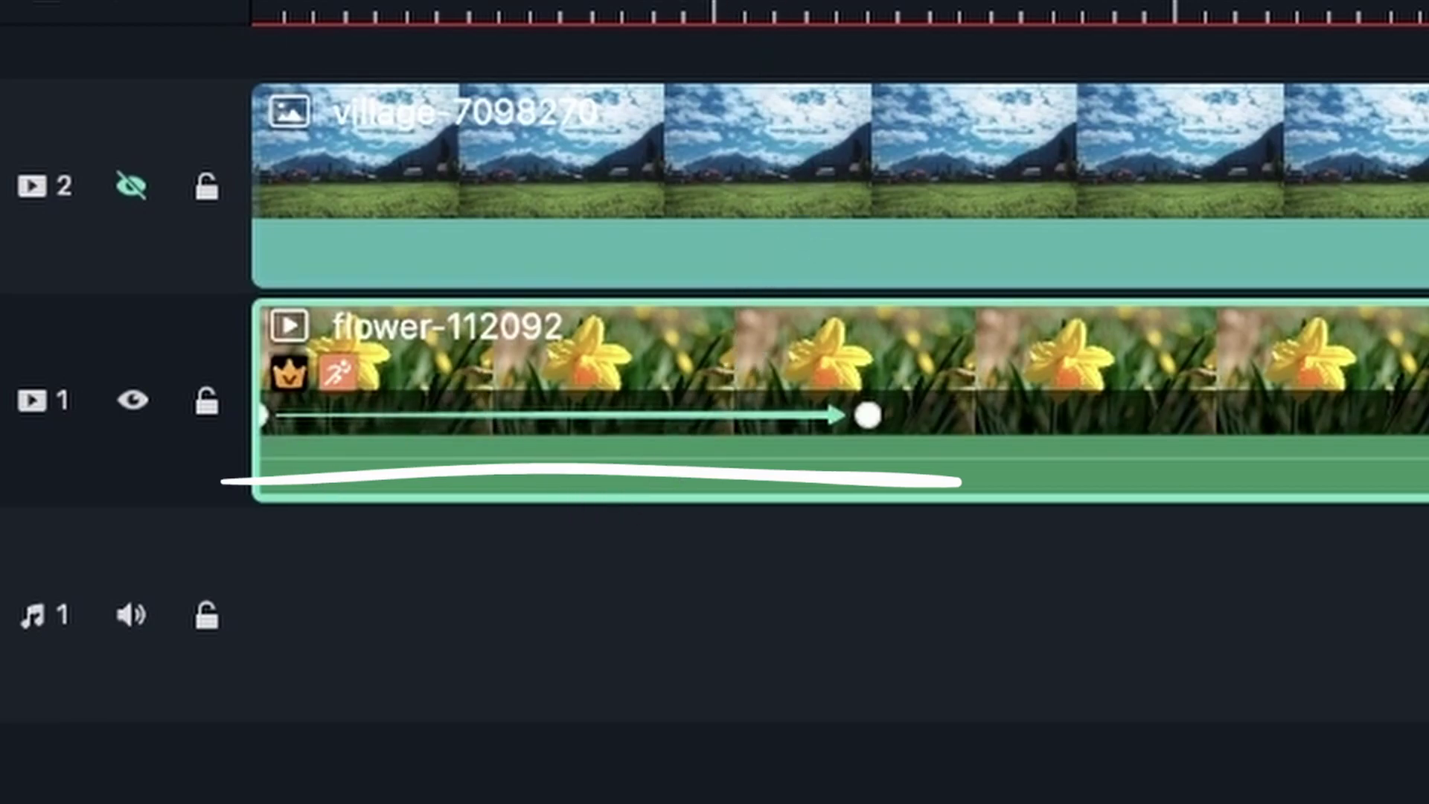
left_click(744, 19)
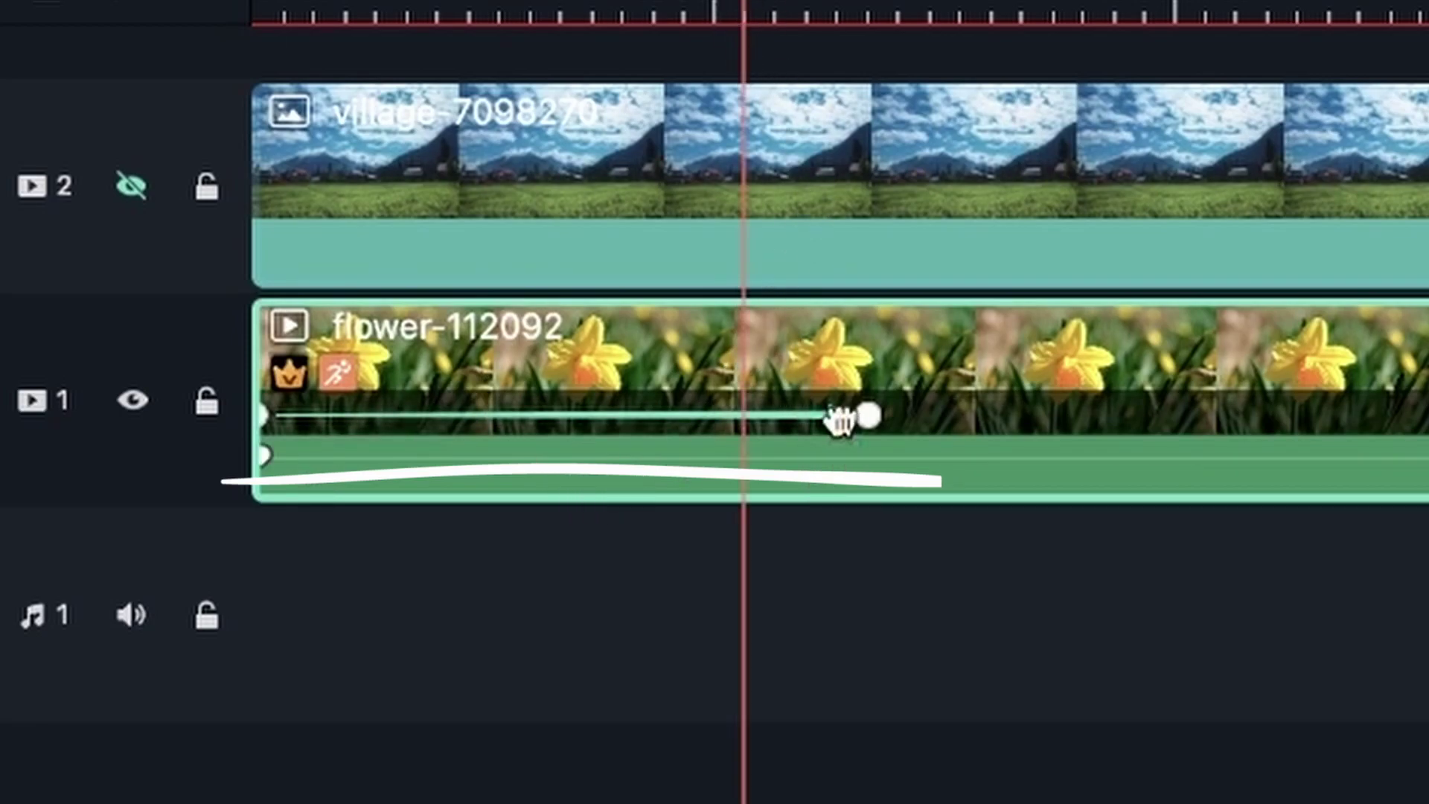
left_click_drag(861, 431, 123, 666)
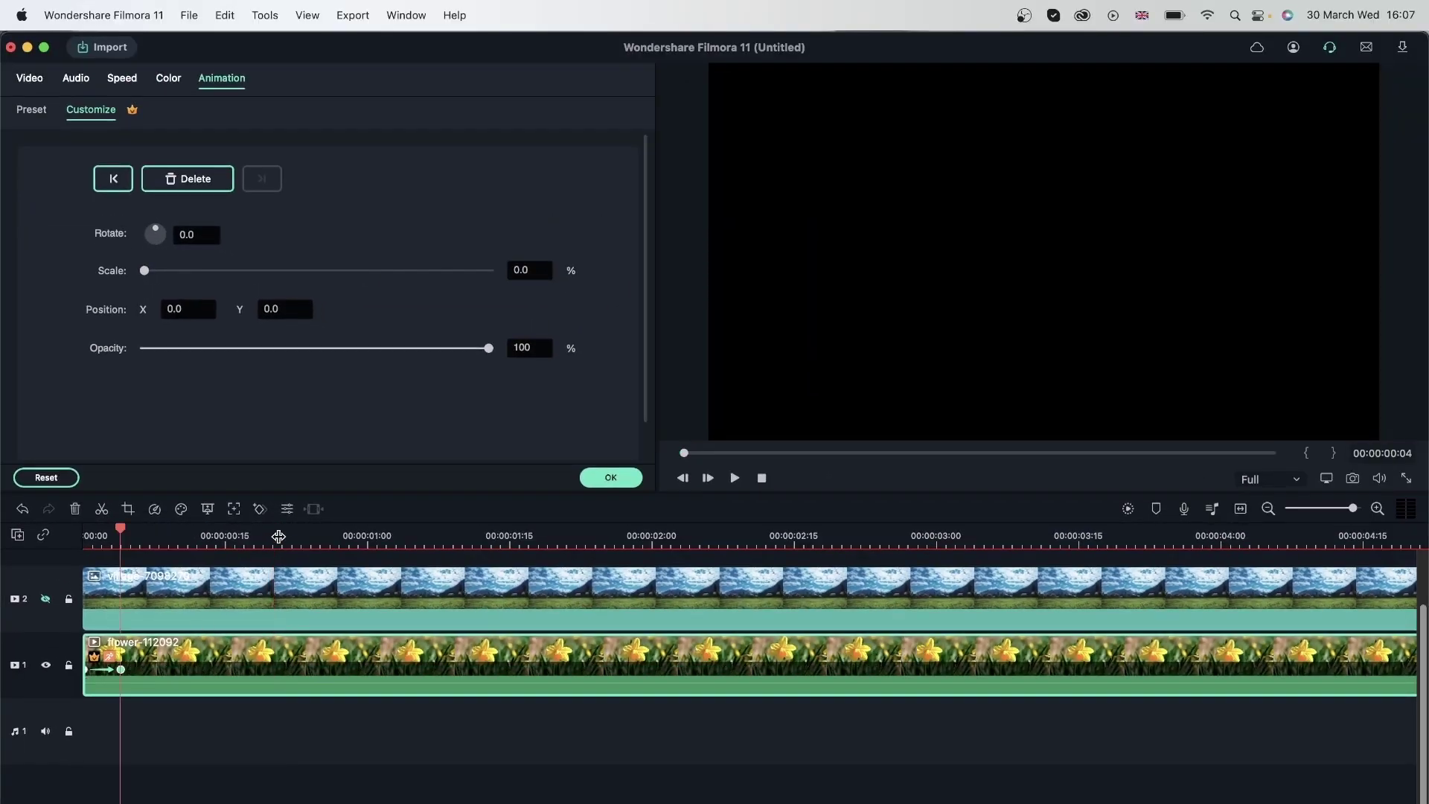
left_click_drag(117, 536, 4, 538)
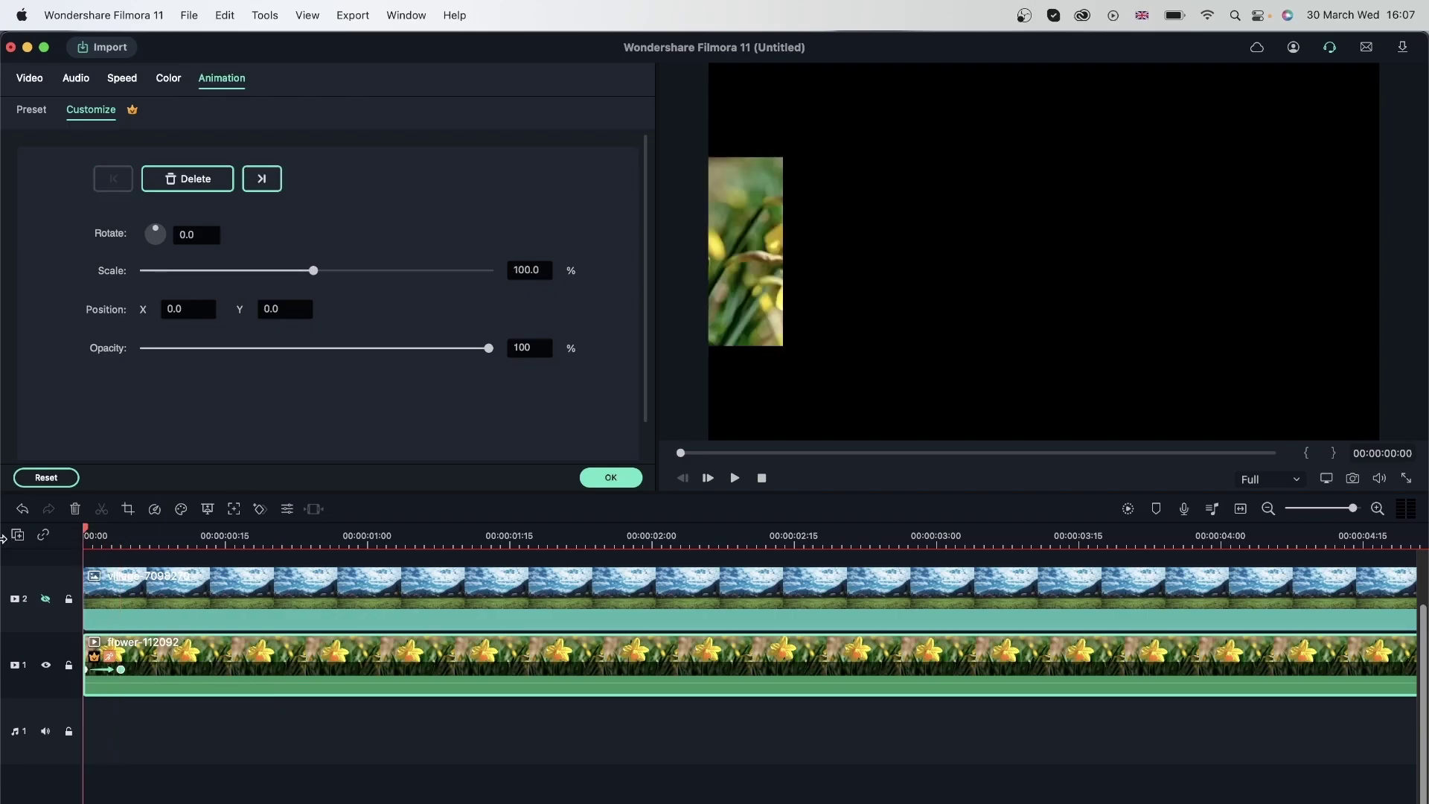
key("space")
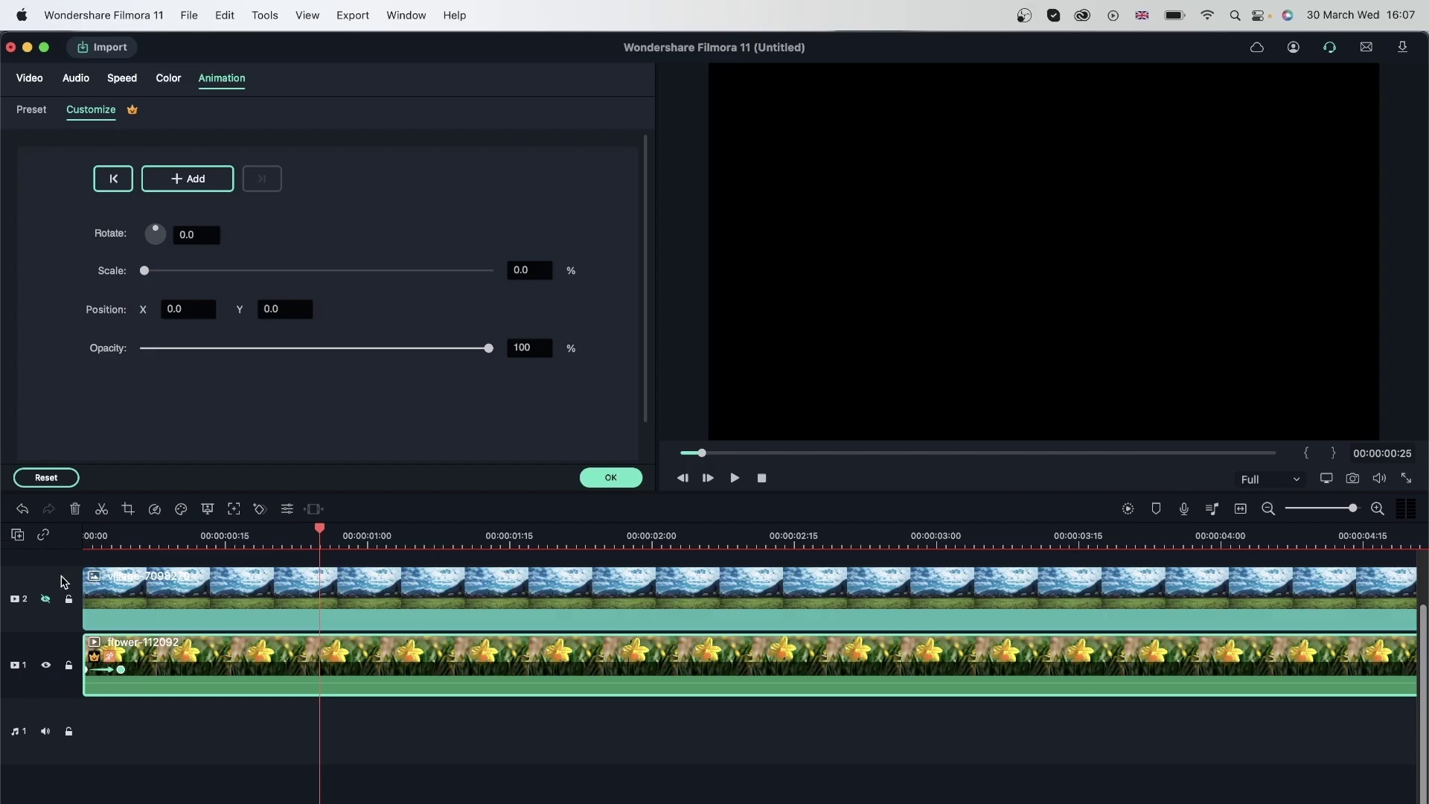
Lengthen the flower clip's shrinking animation by moving its end keyframe to about 00:00:04:07, and play it from the start
left_click_drag(125, 673, 1288, 670)
left_click(161, 531)
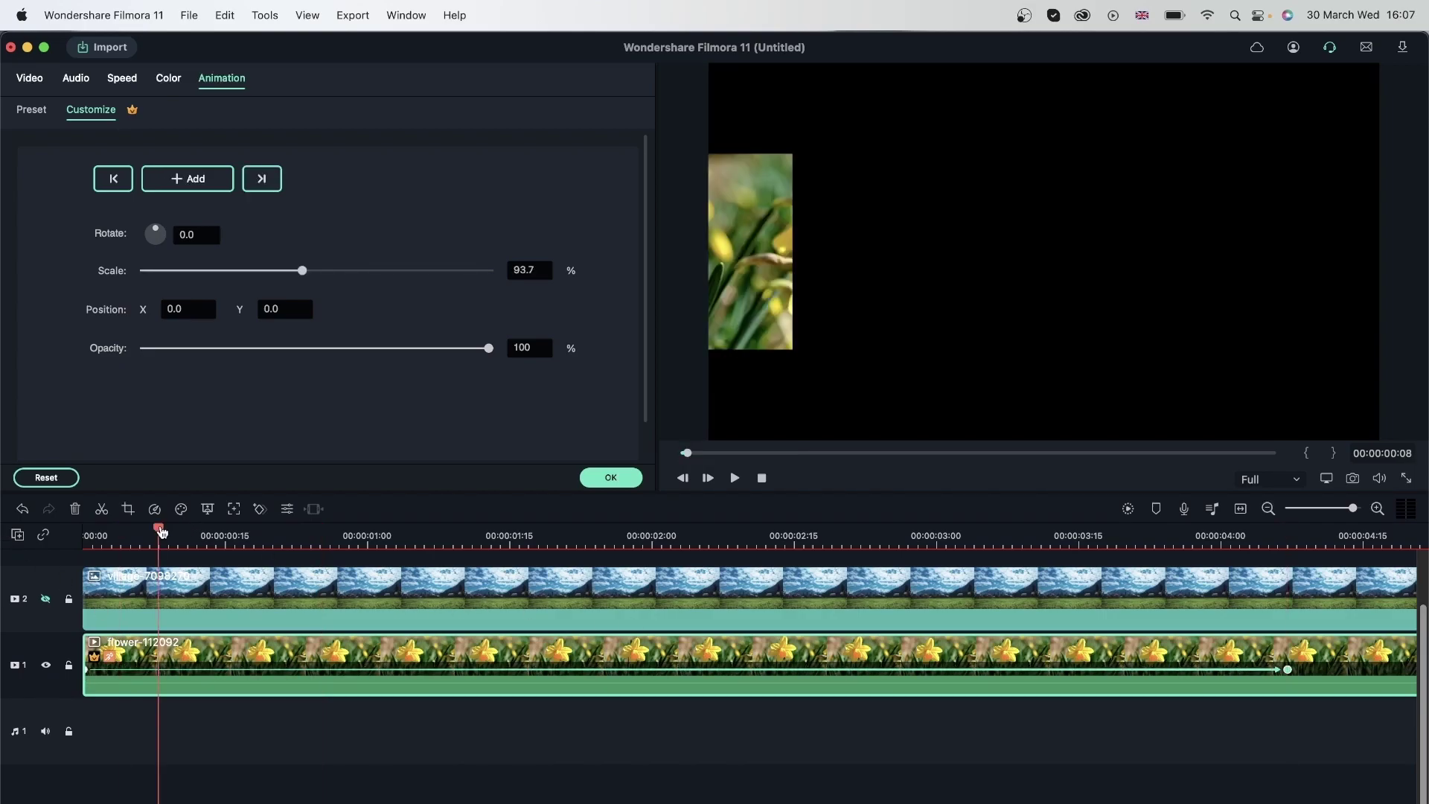
left_click_drag(161, 531, 13, 538)
key("space")
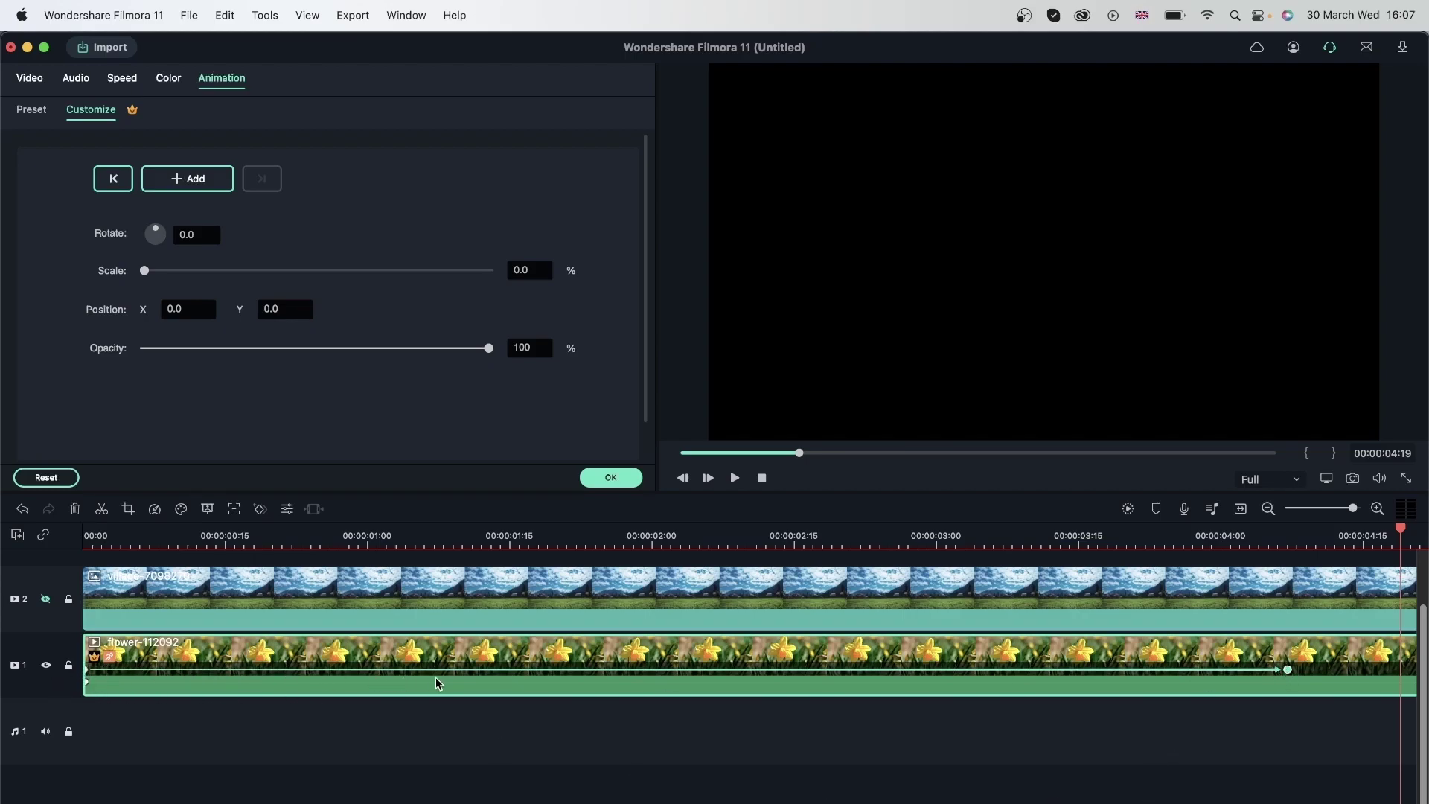
left_click_drag(1273, 679, 1293, 737)
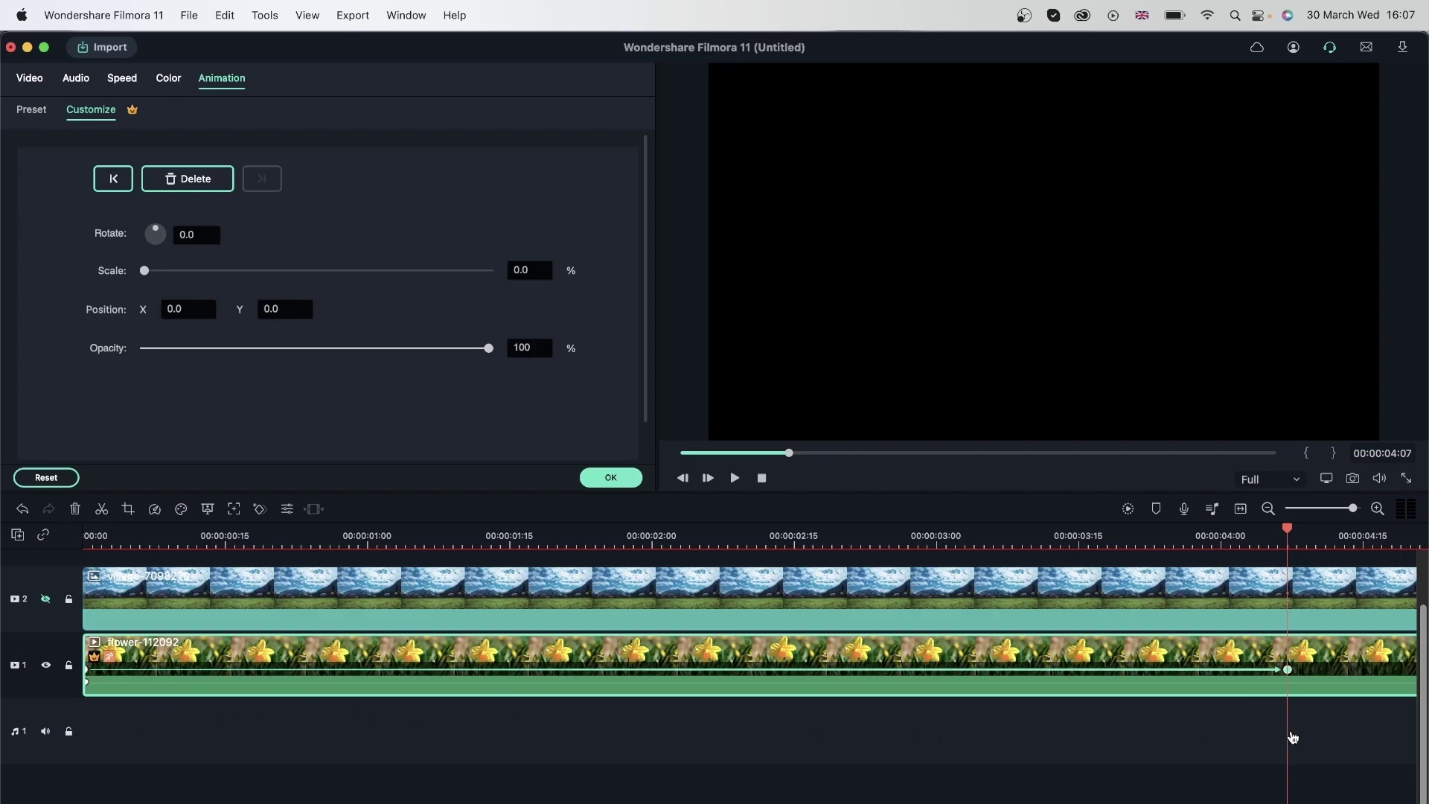
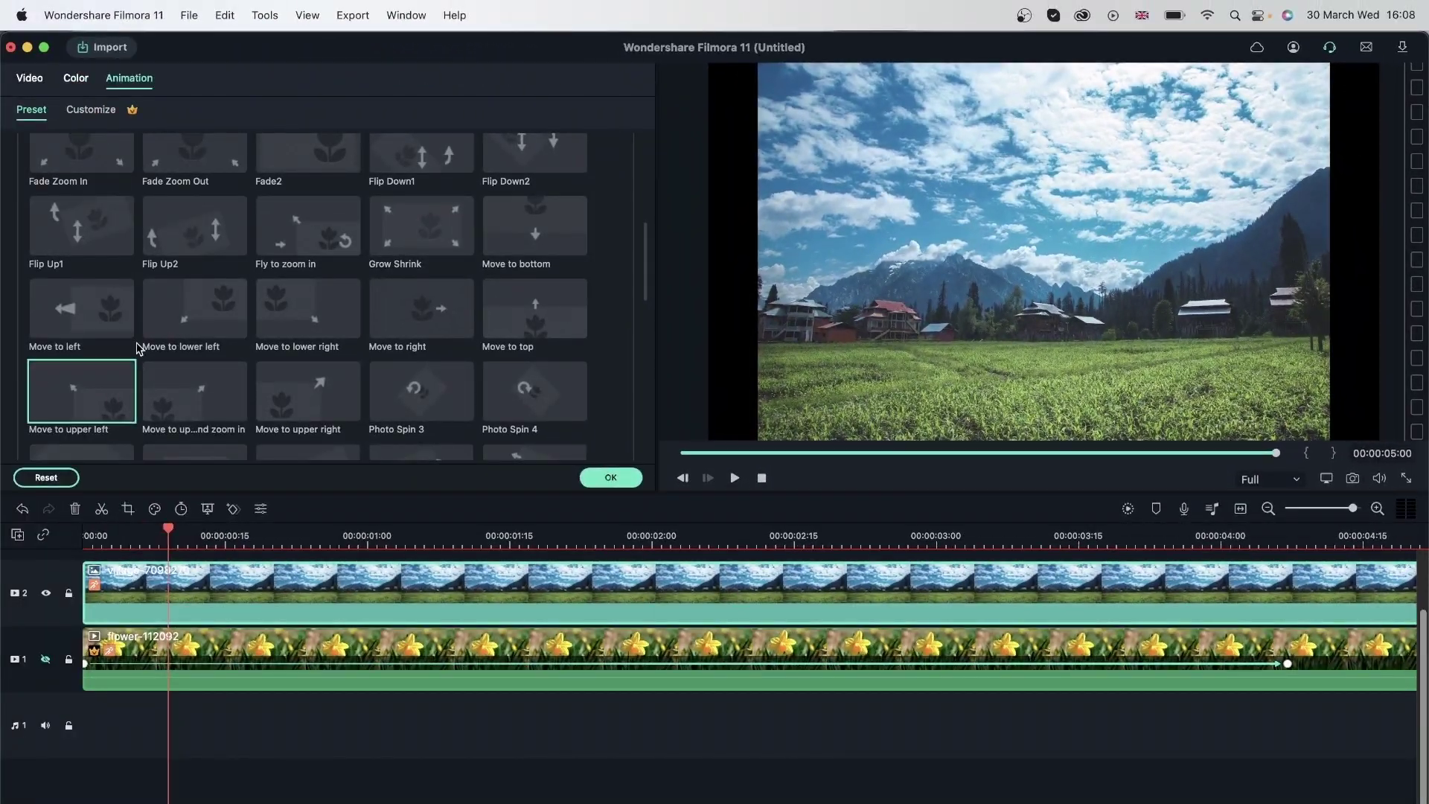
Apply the Fade out preset animation to the village image and move its end keyframe to about 00:00:02:14
scroll(127, 344, "up", 10)
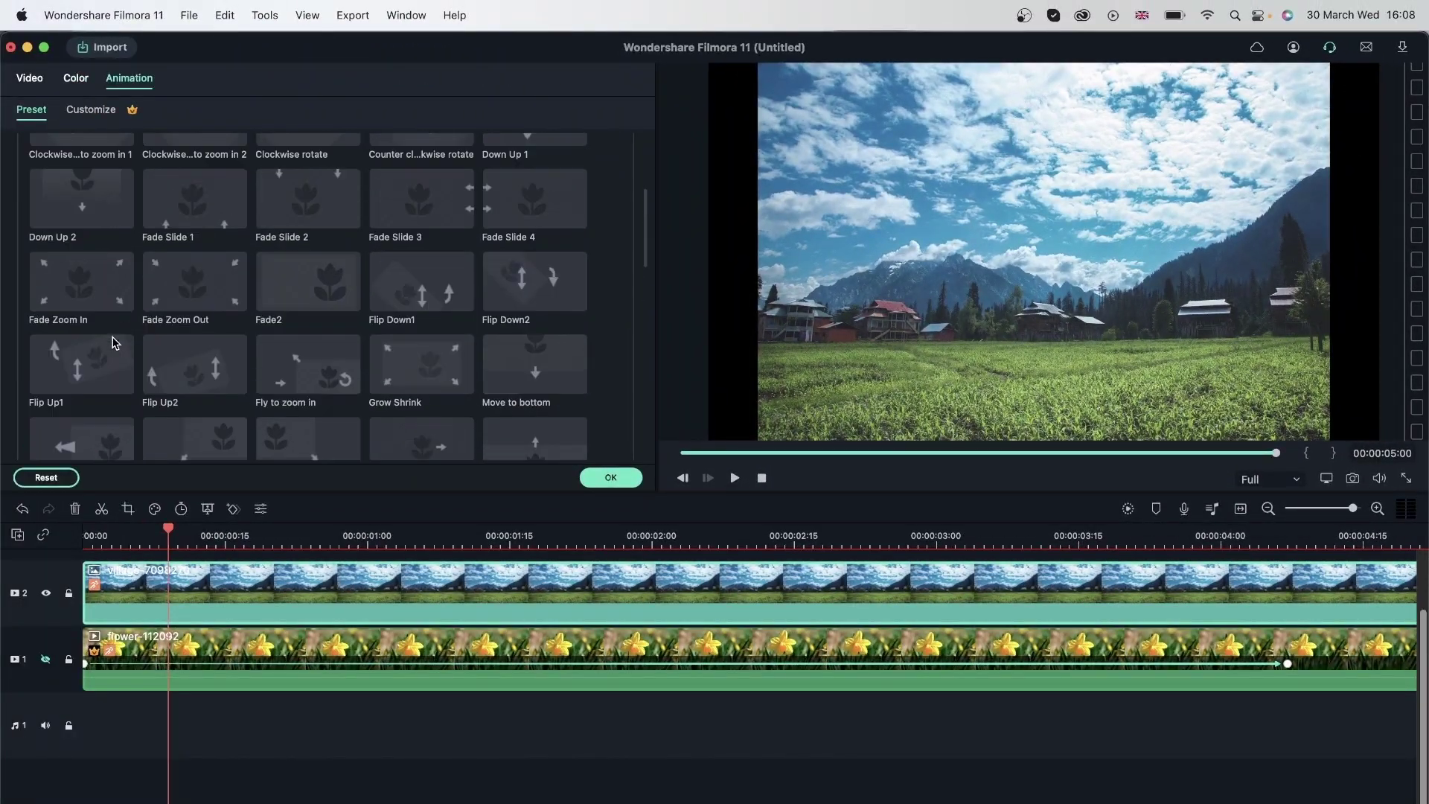
left_click(108, 166)
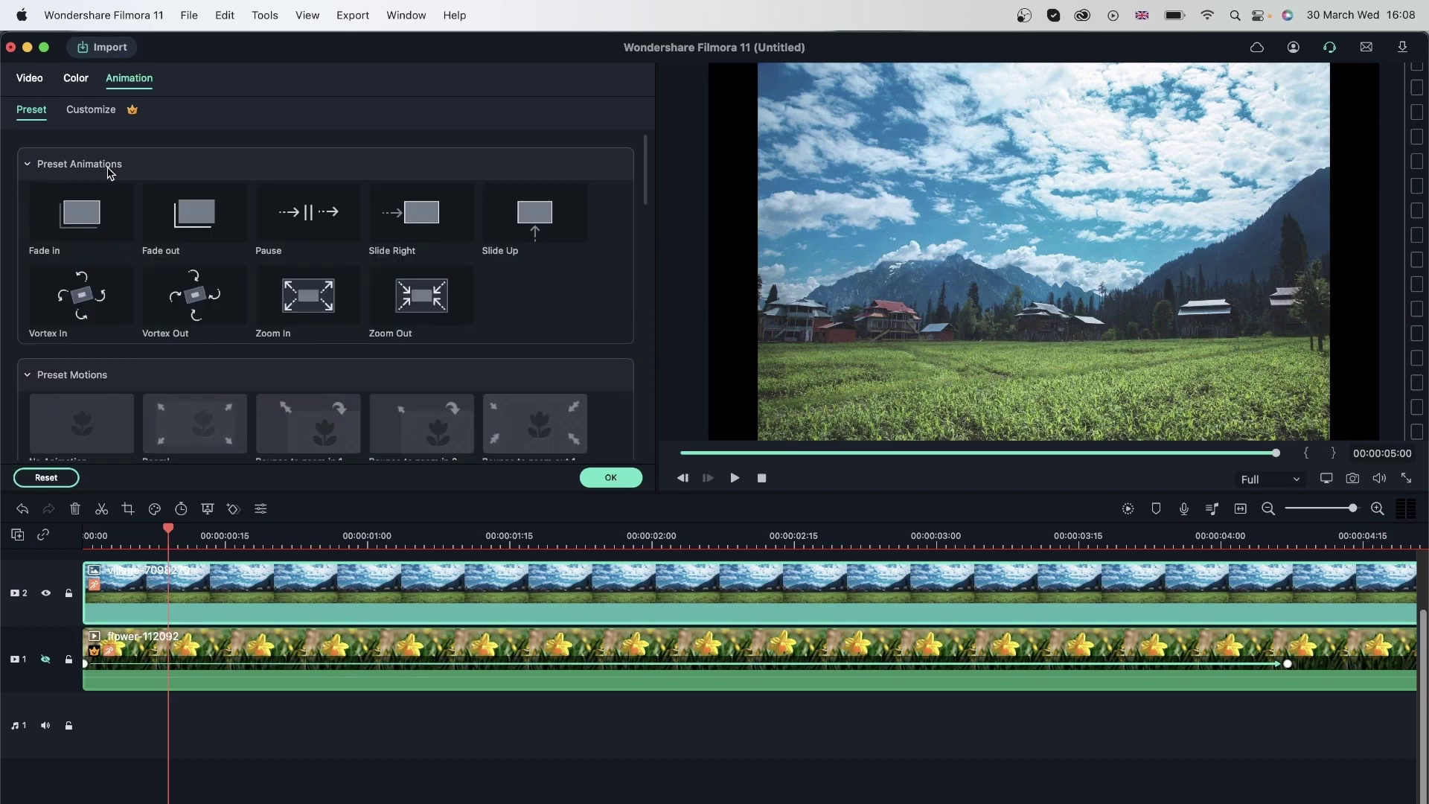
left_click(209, 223)
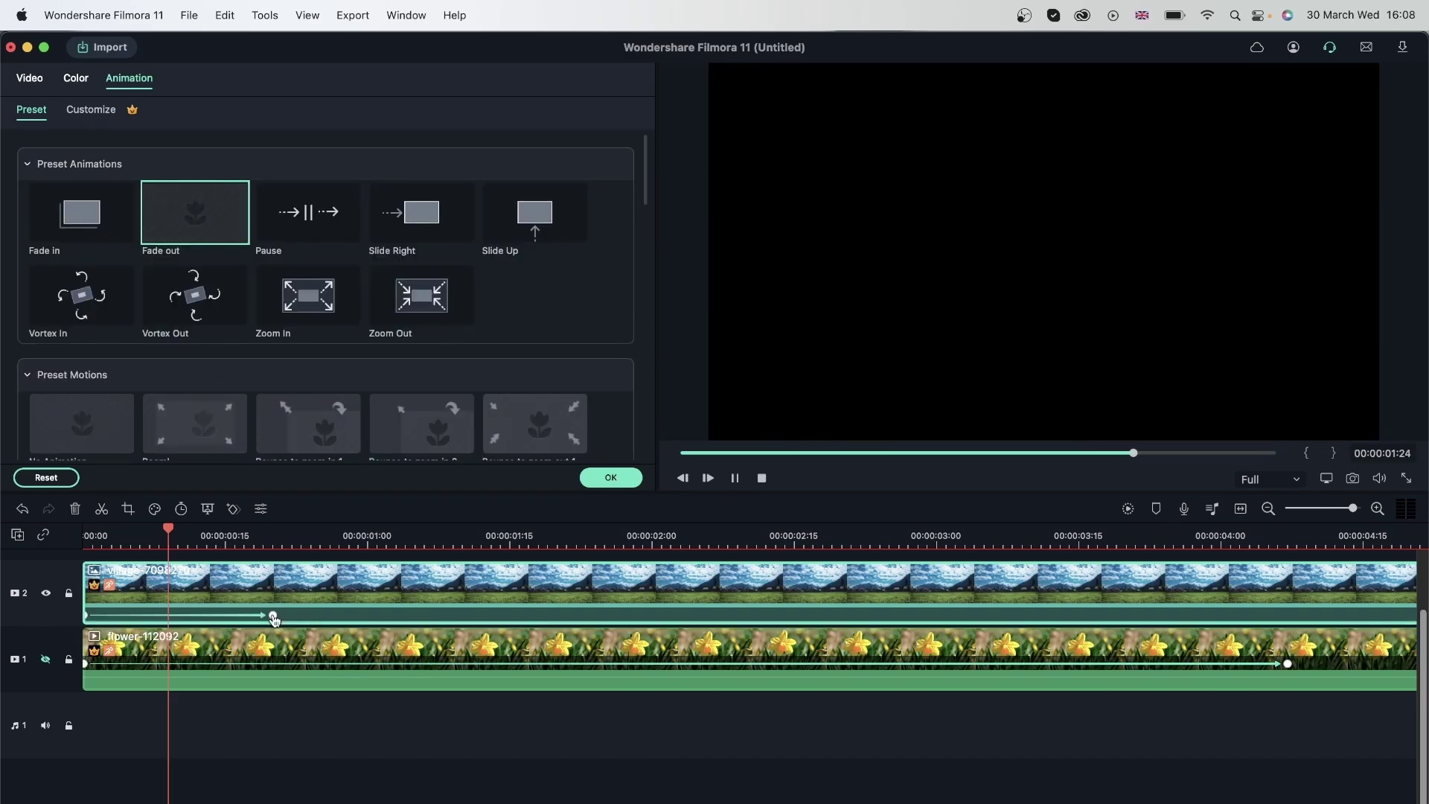
left_click(786, 617)
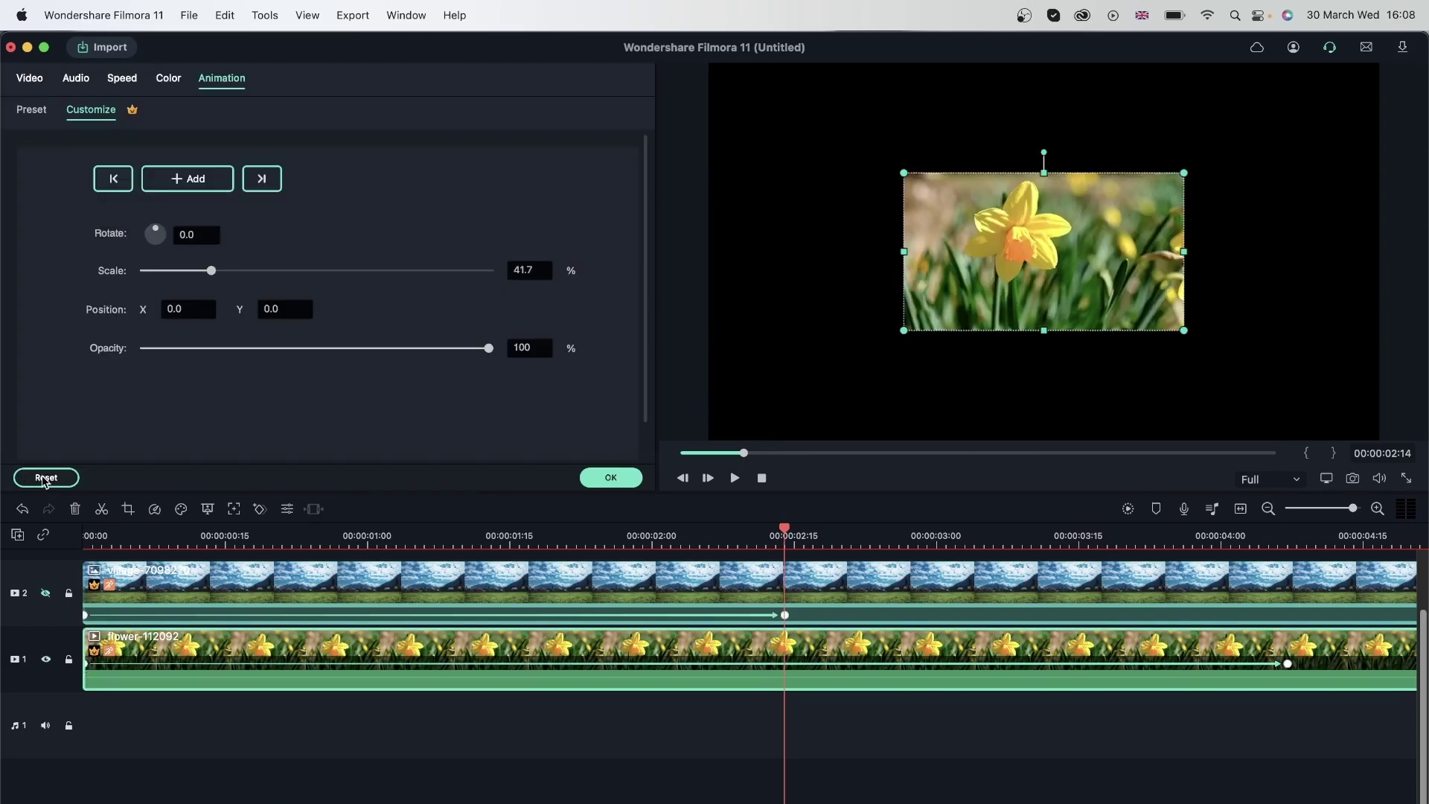
Reset the animation settings of both the flower clip and the village image
left_click(46, 478)
left_click(574, 587)
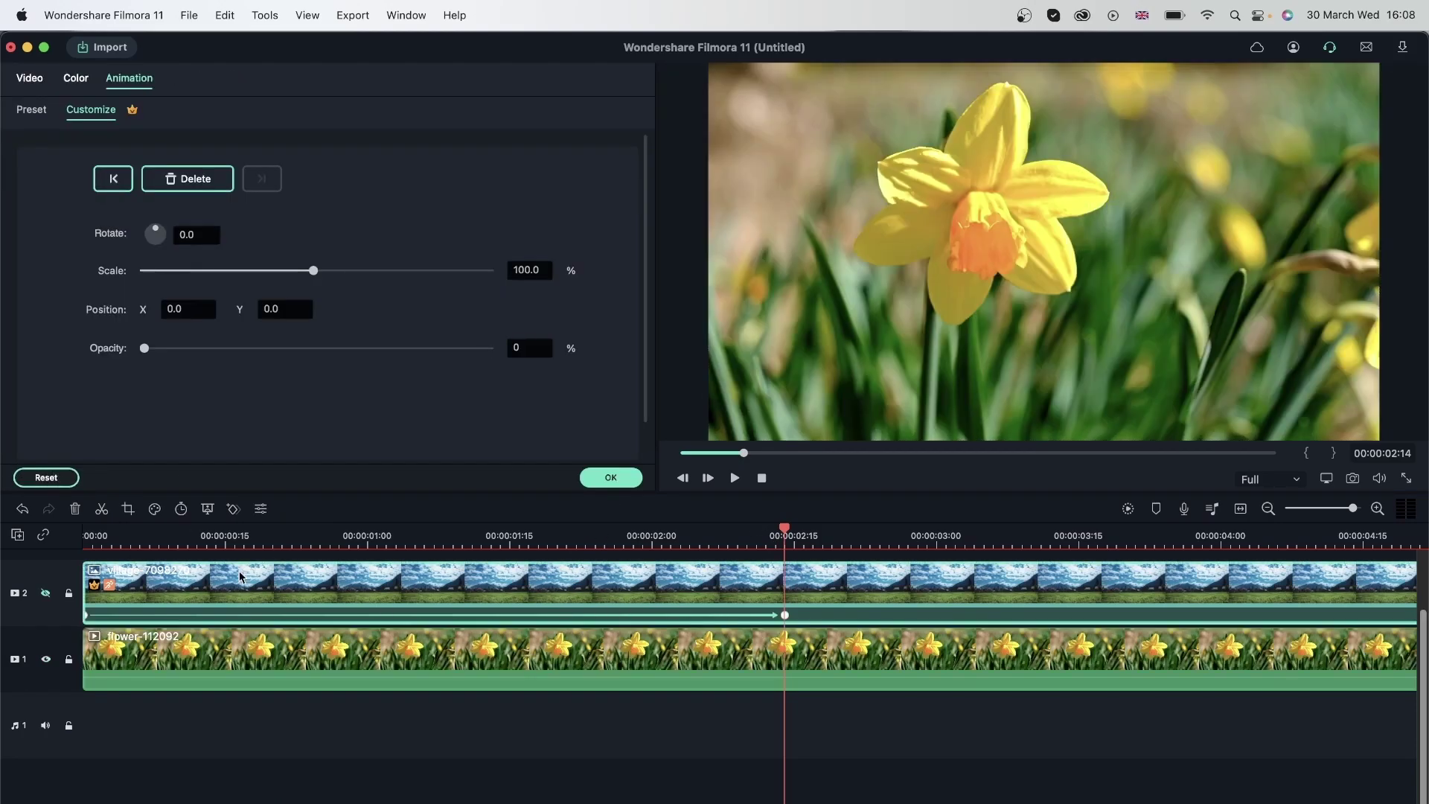
left_click(46, 478)
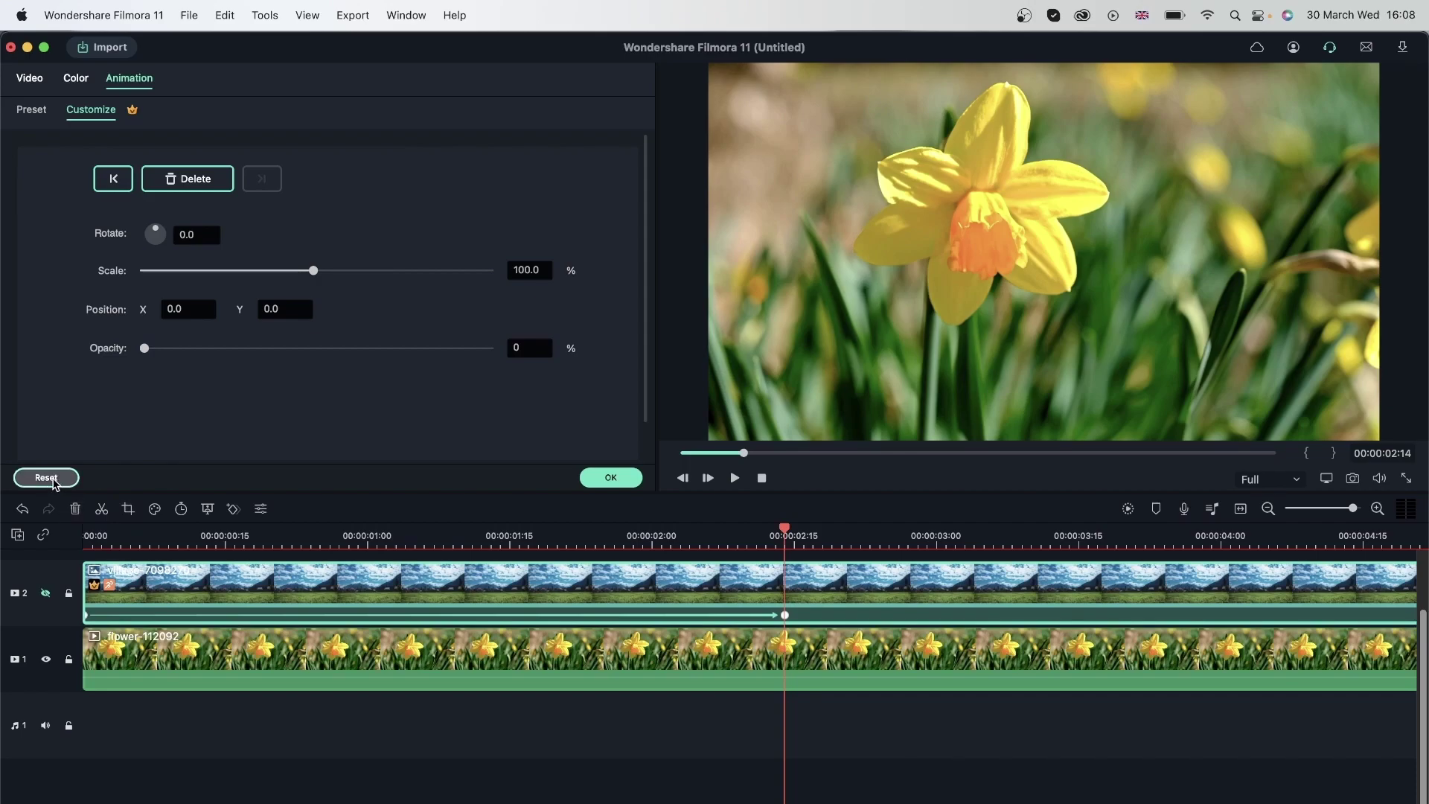
Try lowering the flower clip's opacity at about 00:00:00:13, restore it to 100%, and delete the resulting keyframe
left_click(791, 665)
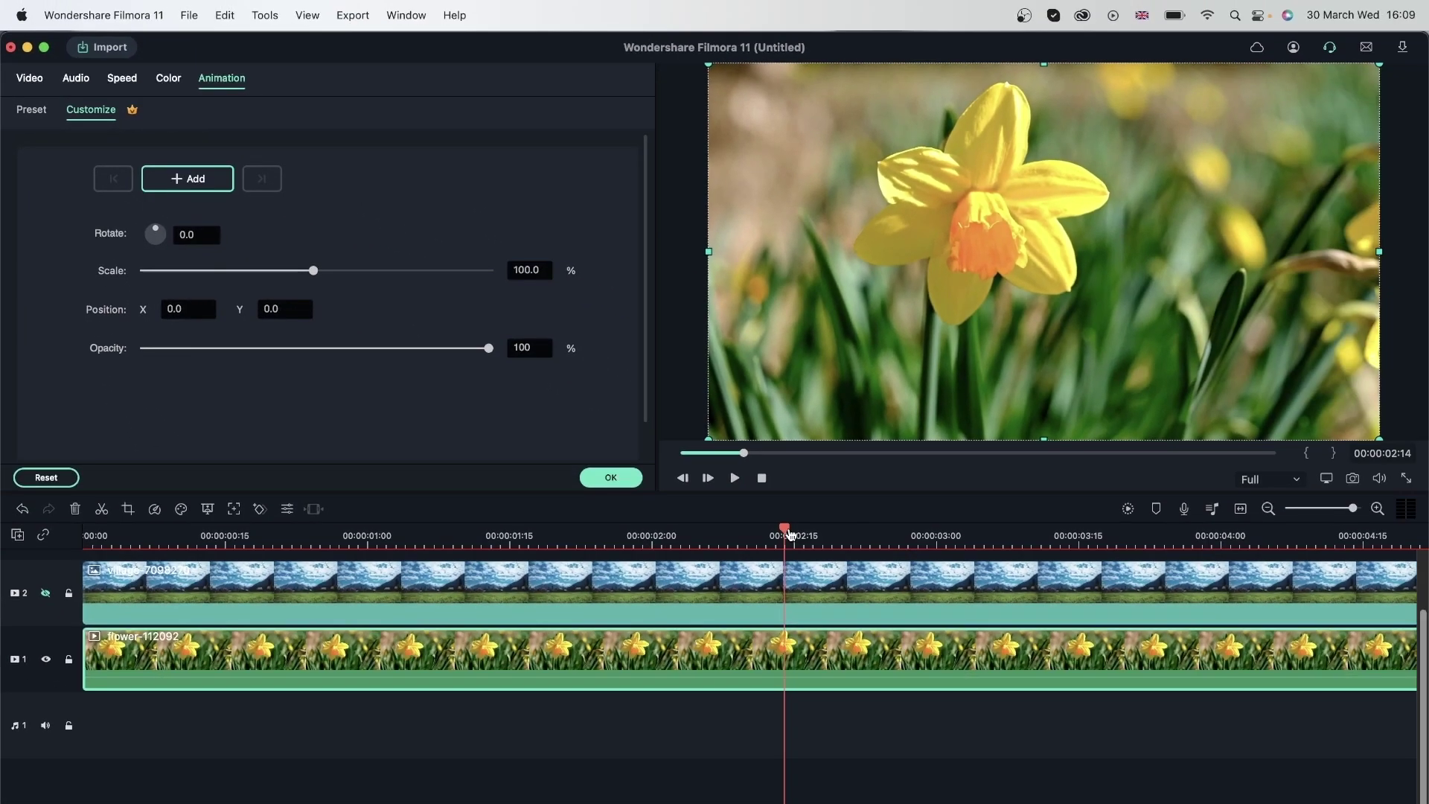
left_click_drag(782, 536, 234, 551)
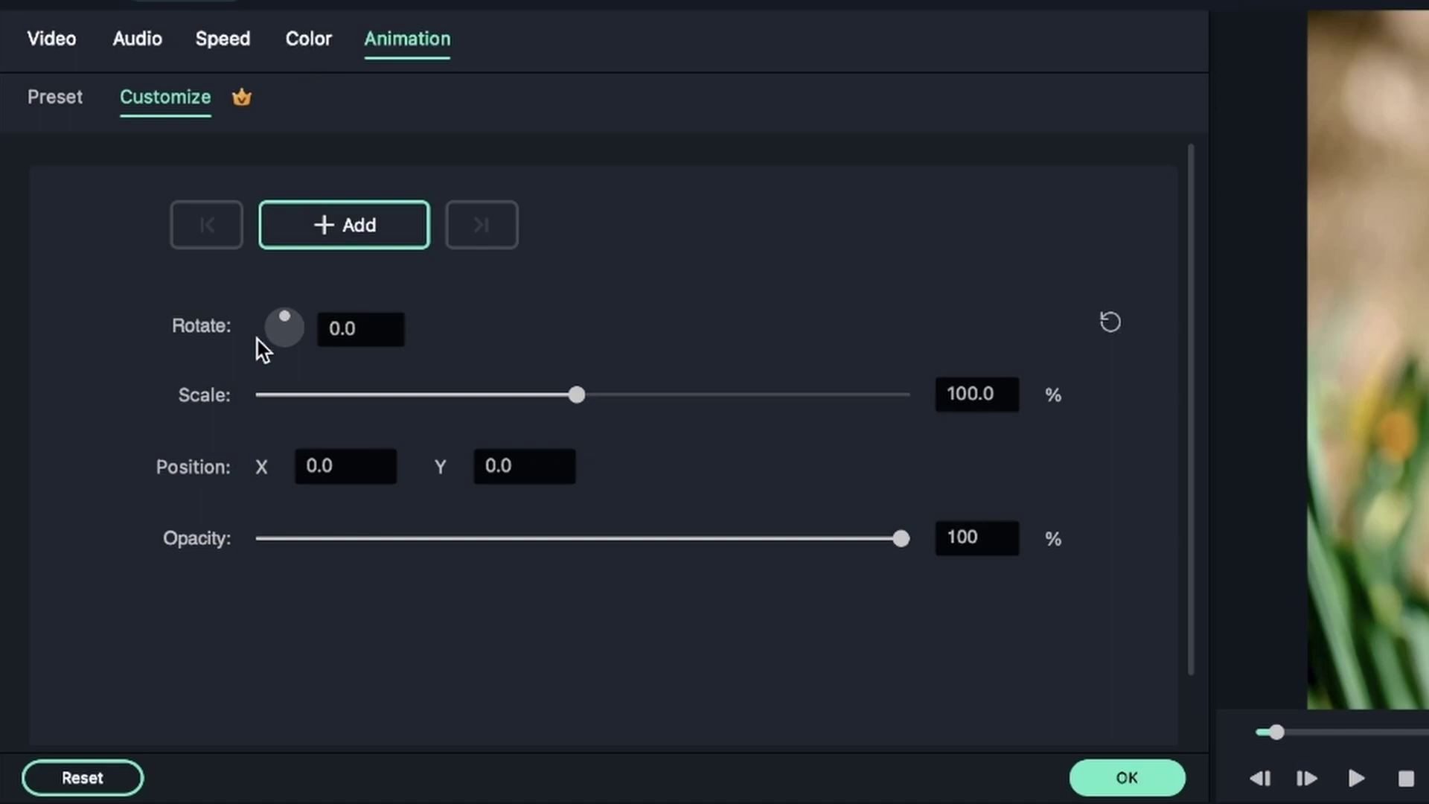
left_click(32, 41)
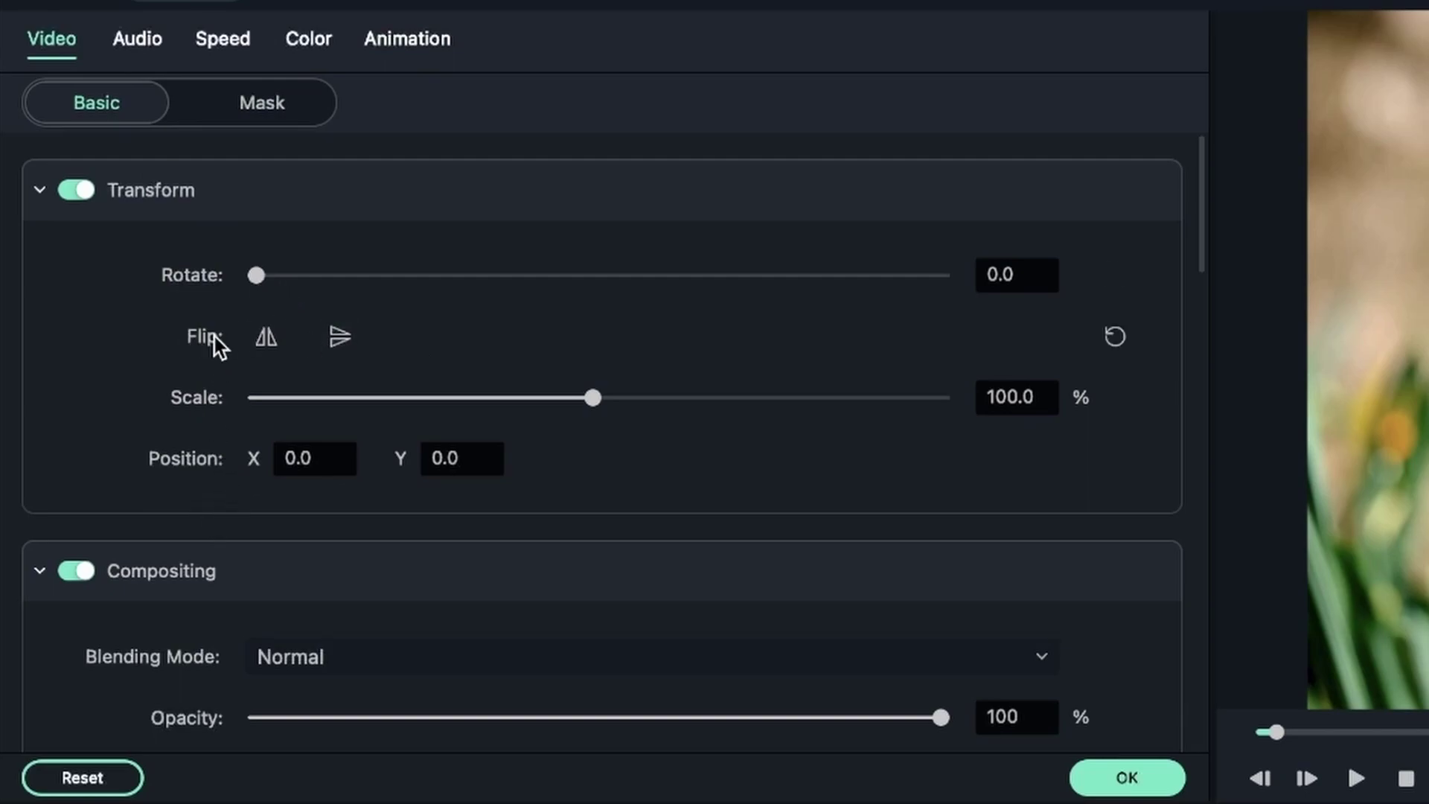
left_click(408, 46)
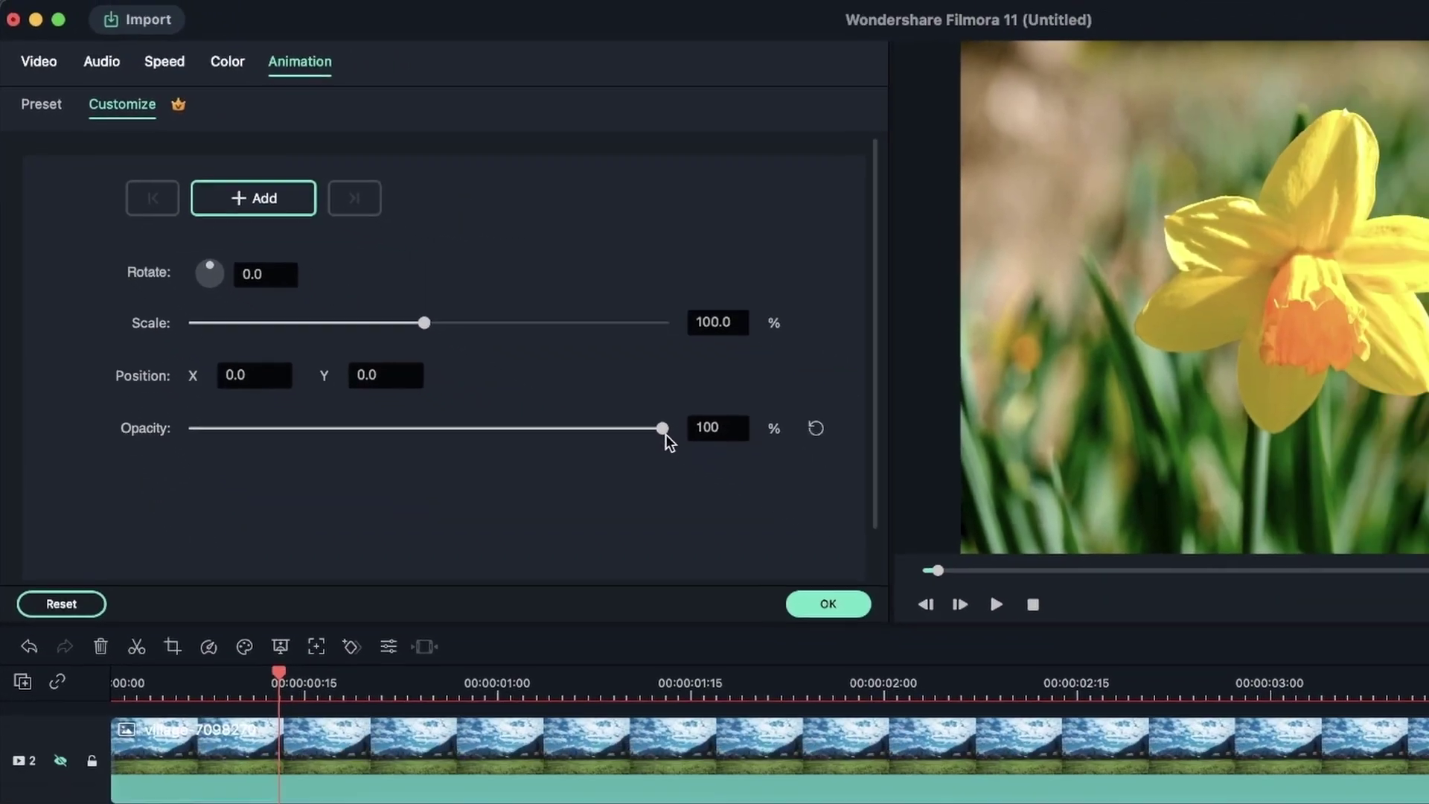
left_click_drag(901, 538, 327, 547)
left_click_drag(179, 349, 622, 419)
left_click_drag(488, 347, 566, 355)
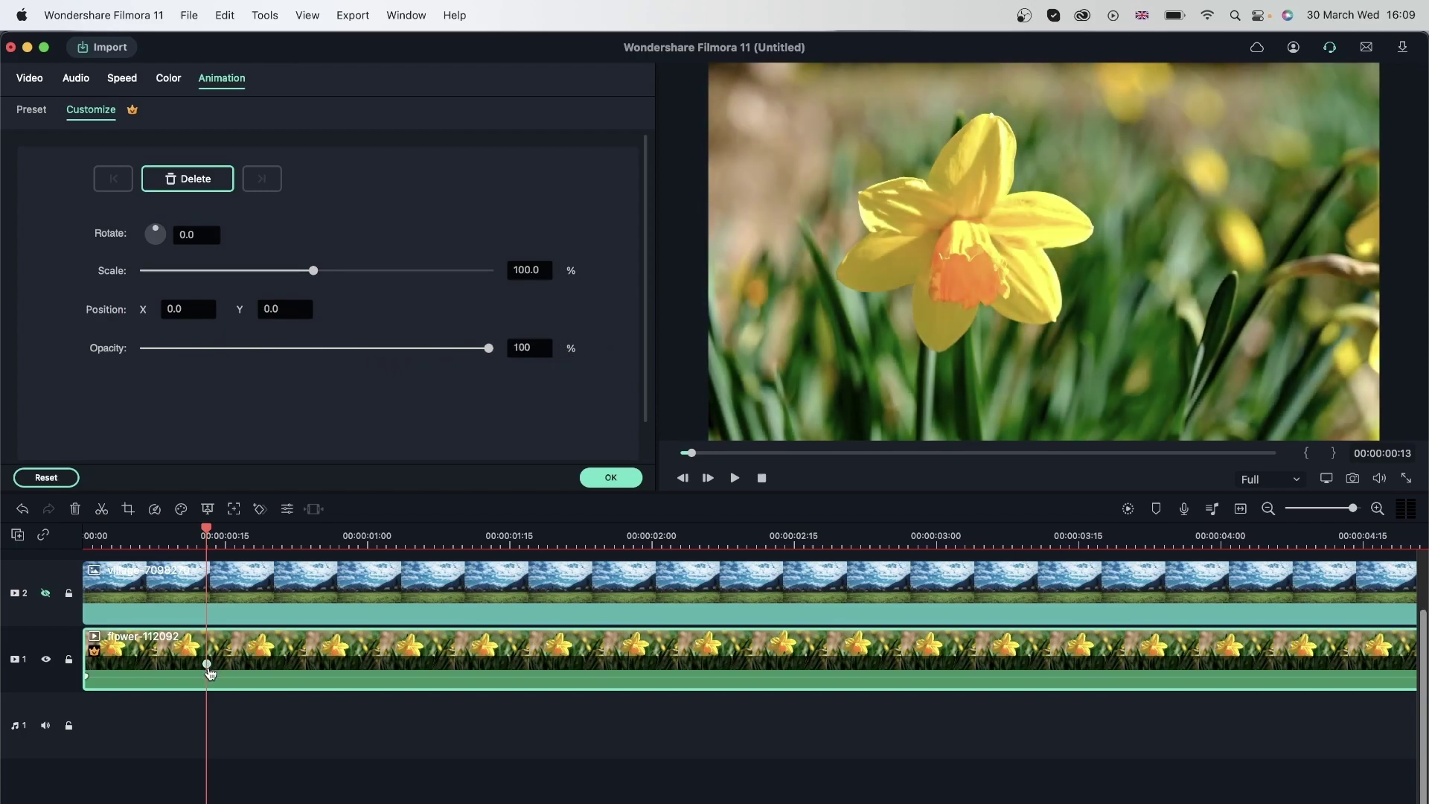
left_click(74, 508)
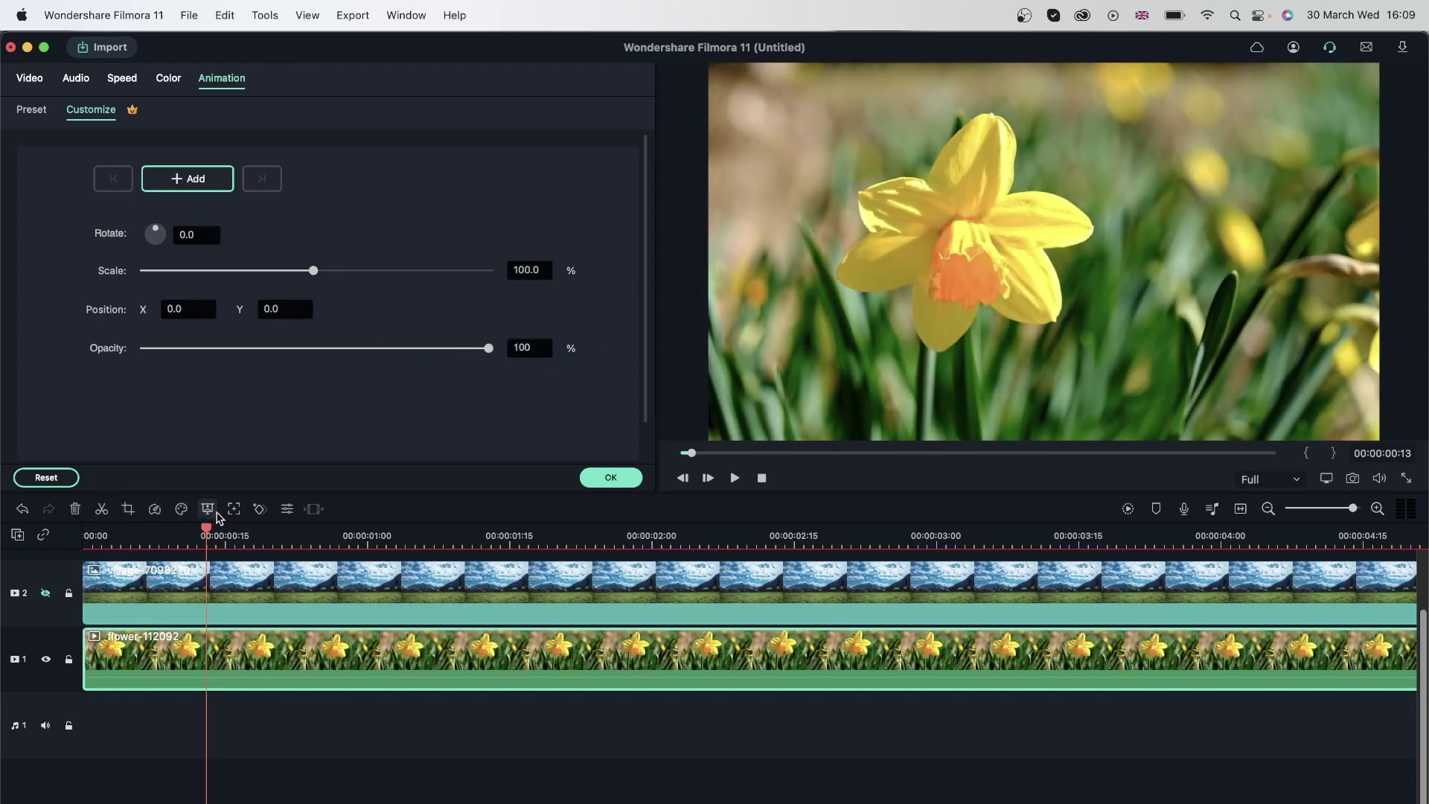
Place markers on the flower clip at about 00:00:01:04 and 00:00:03:23
left_click_drag(208, 533, 405, 533)
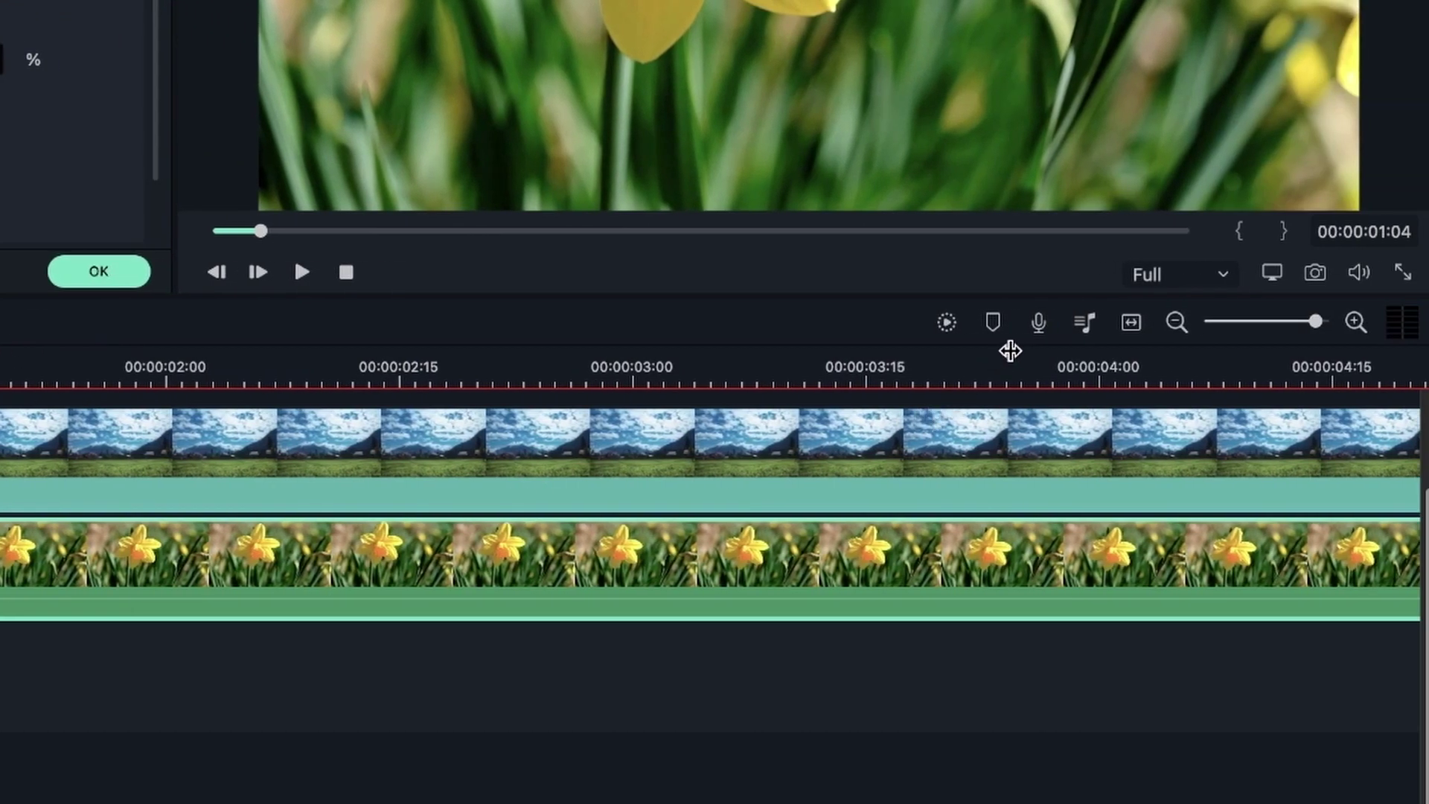
left_click(990, 357)
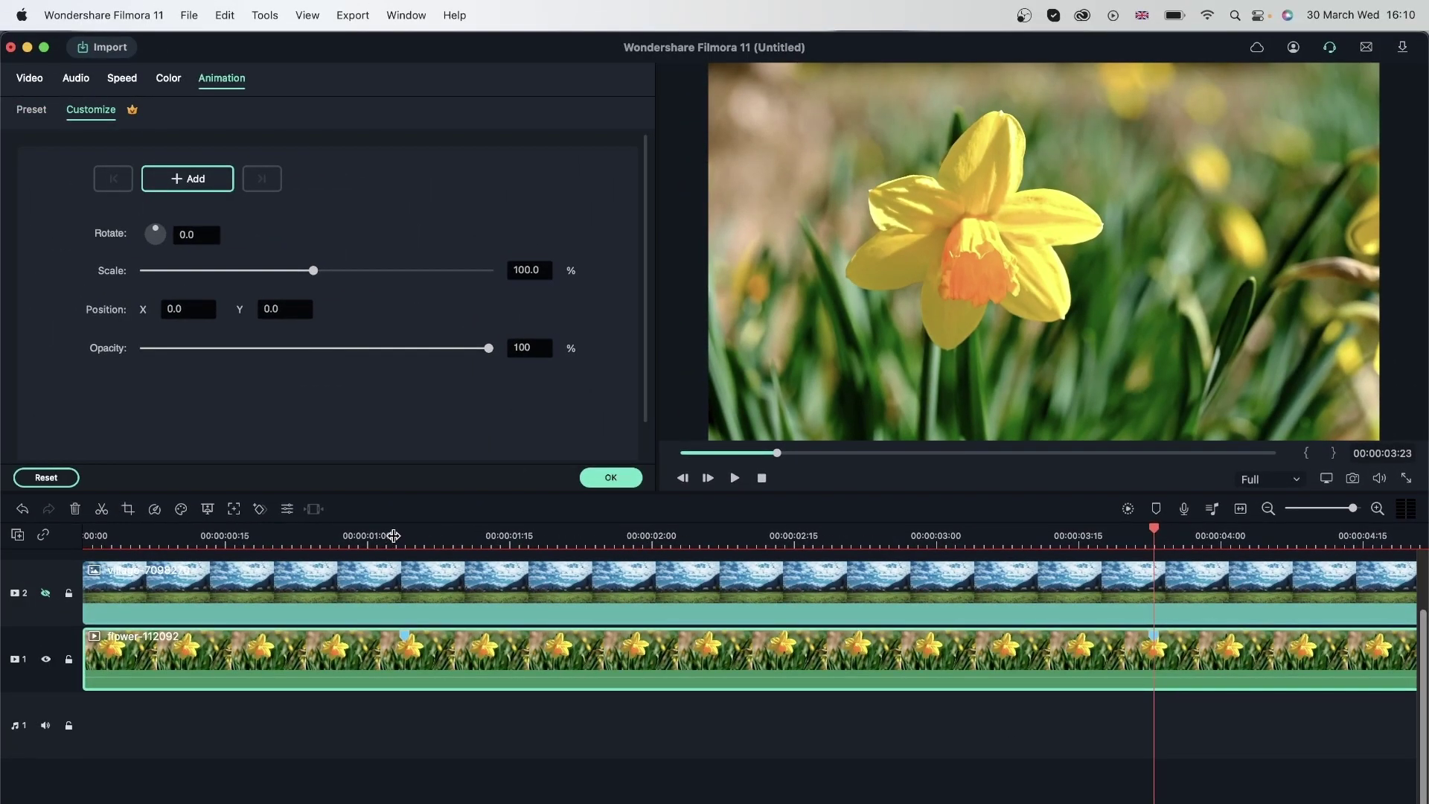
left_click(395, 536)
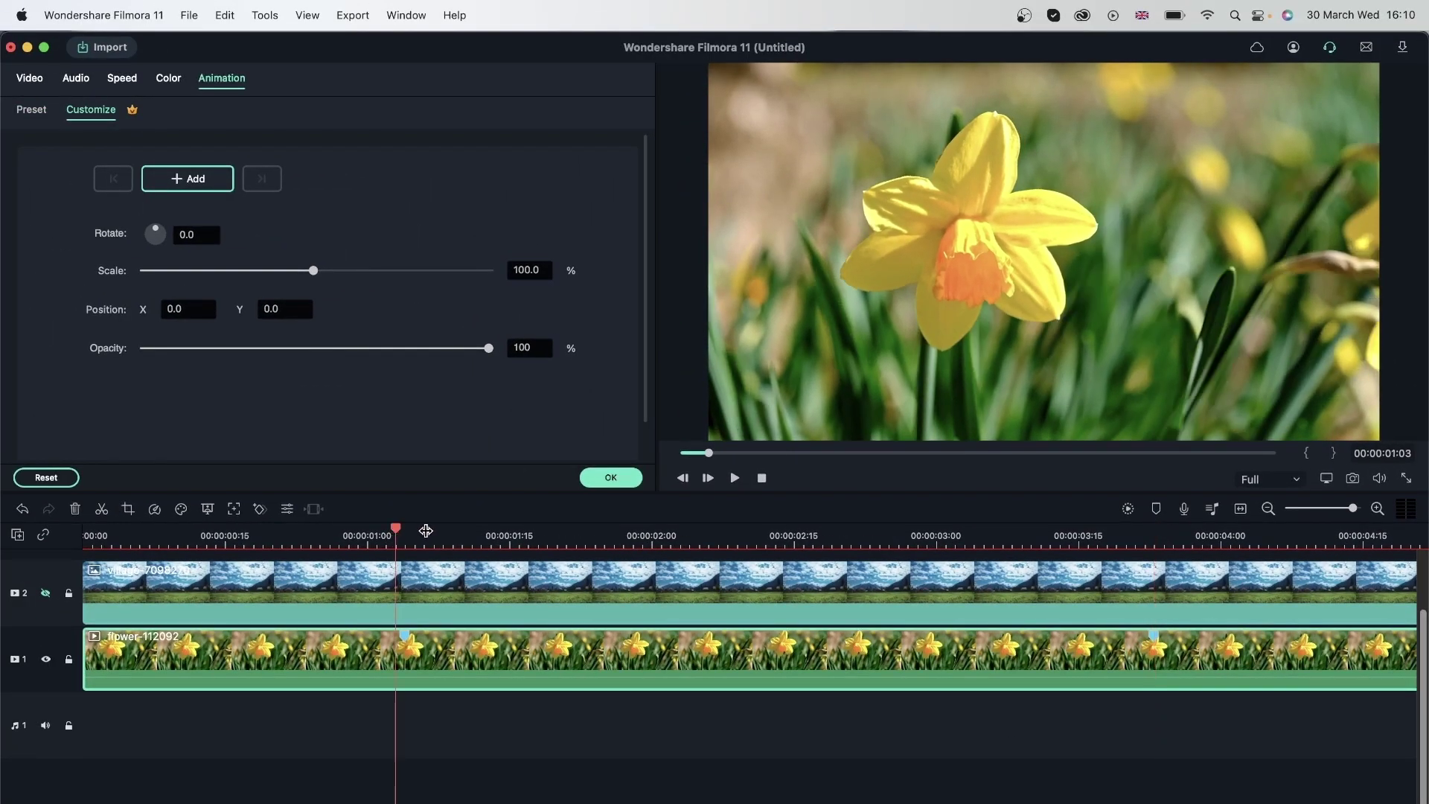
left_click_drag(396, 536, 348, 536)
Add a keyframe to the flower clip at the first marker and move the playhead to the second marker
left_click(405, 638)
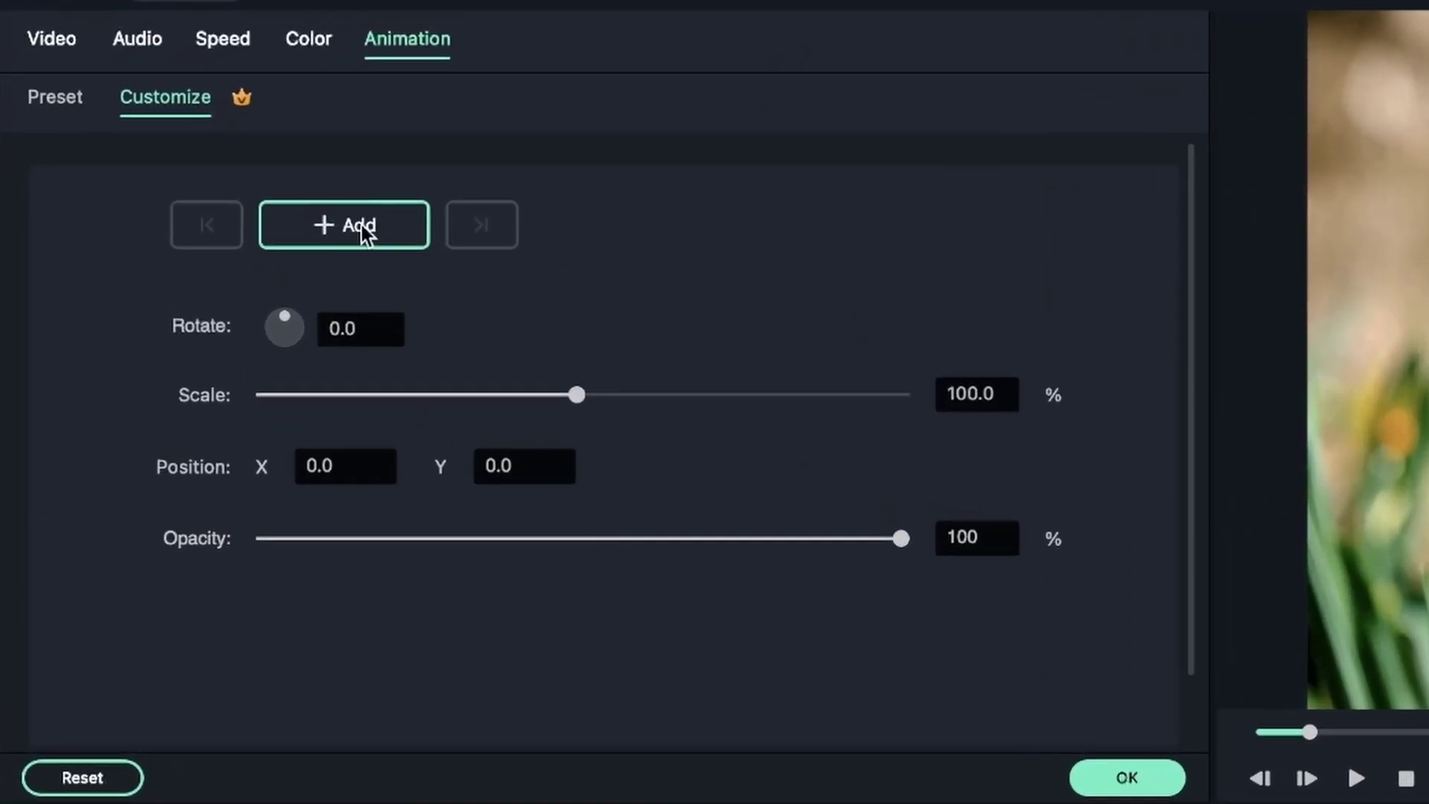
left_click(327, 228)
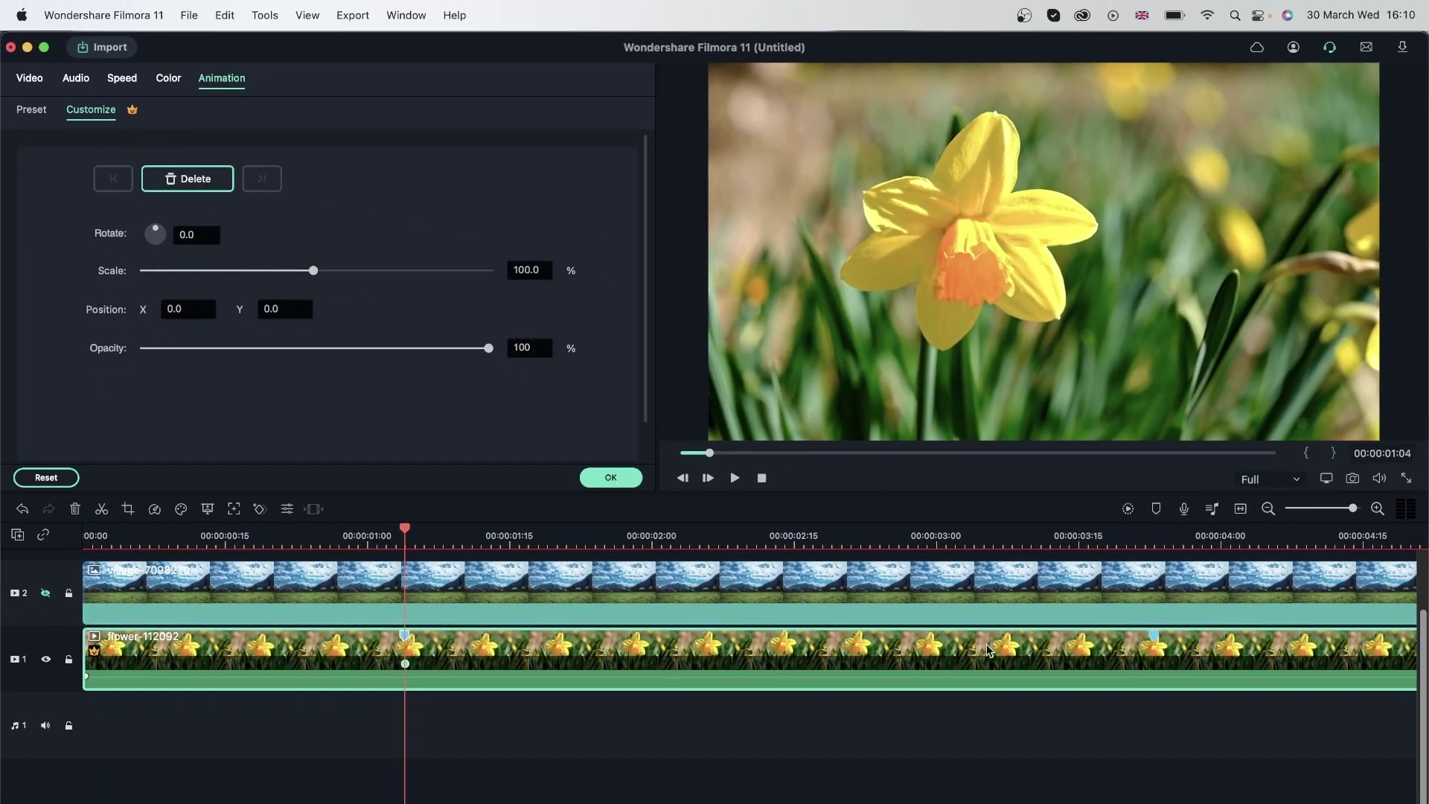
left_click(1155, 640)
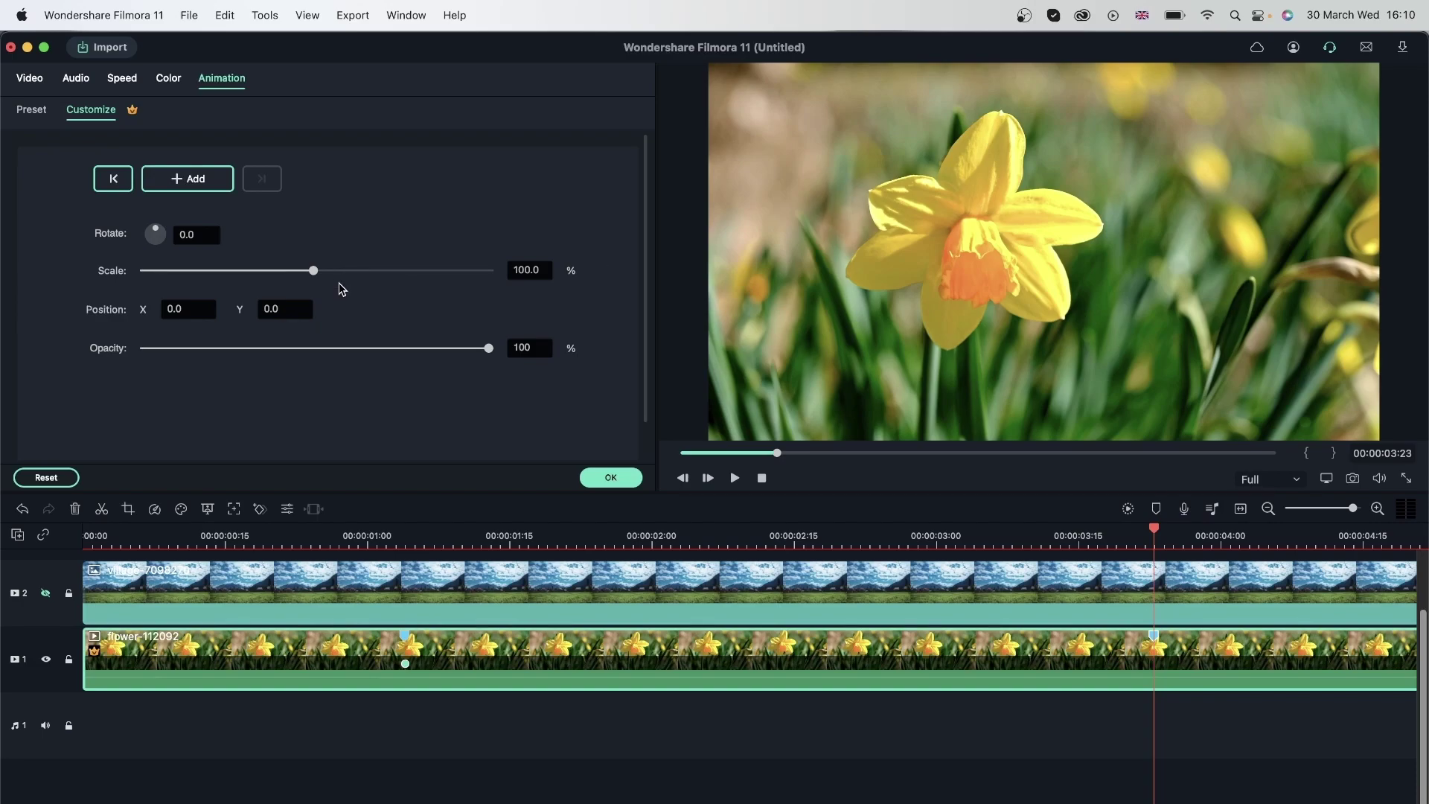
Keyframe the flower clip at the second marker with scale 146.5% and position X 533.0, Y -156.0
left_click_drag(316, 274, 344, 277)
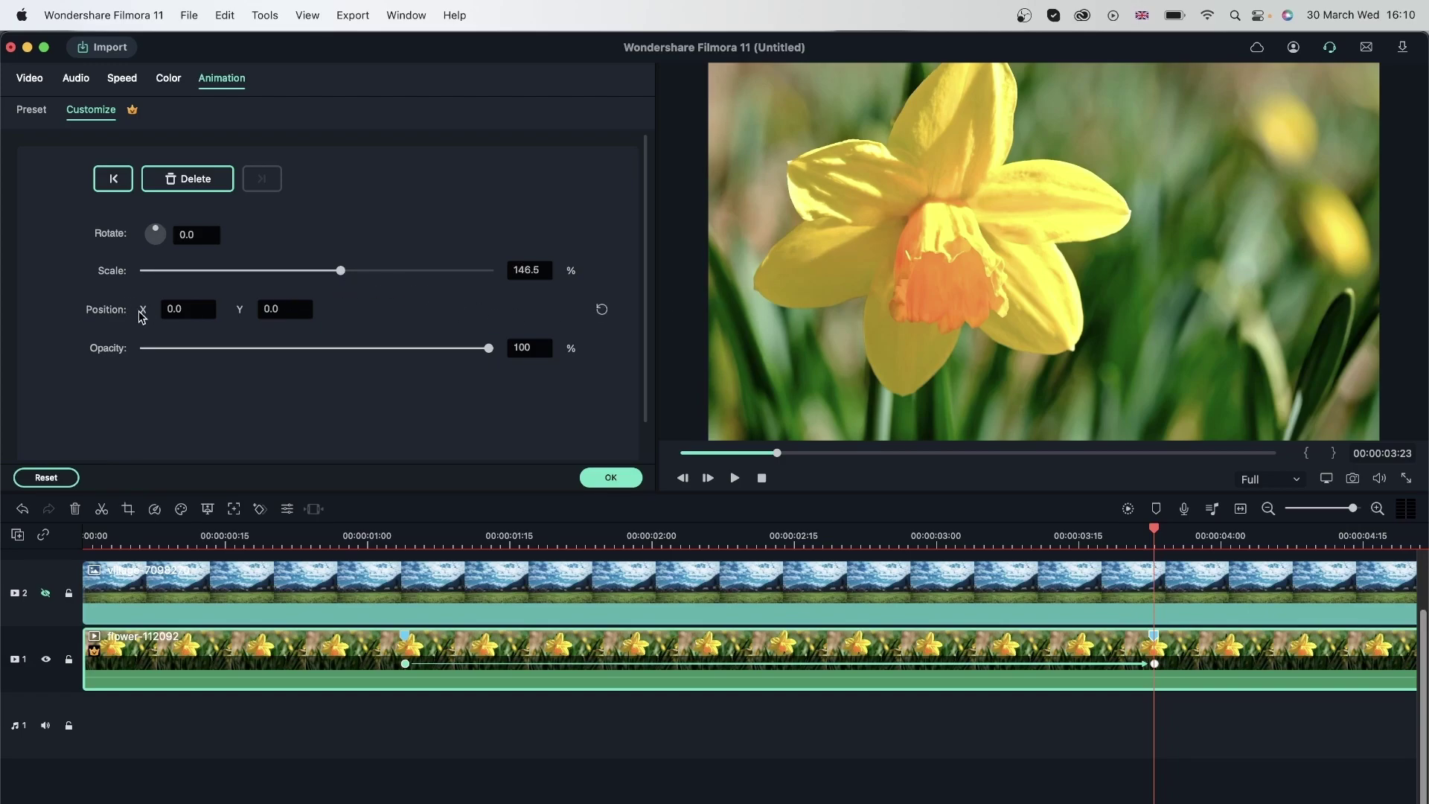
left_click_drag(170, 309, 617, 332)
left_click_drag(283, 311, 158, 321)
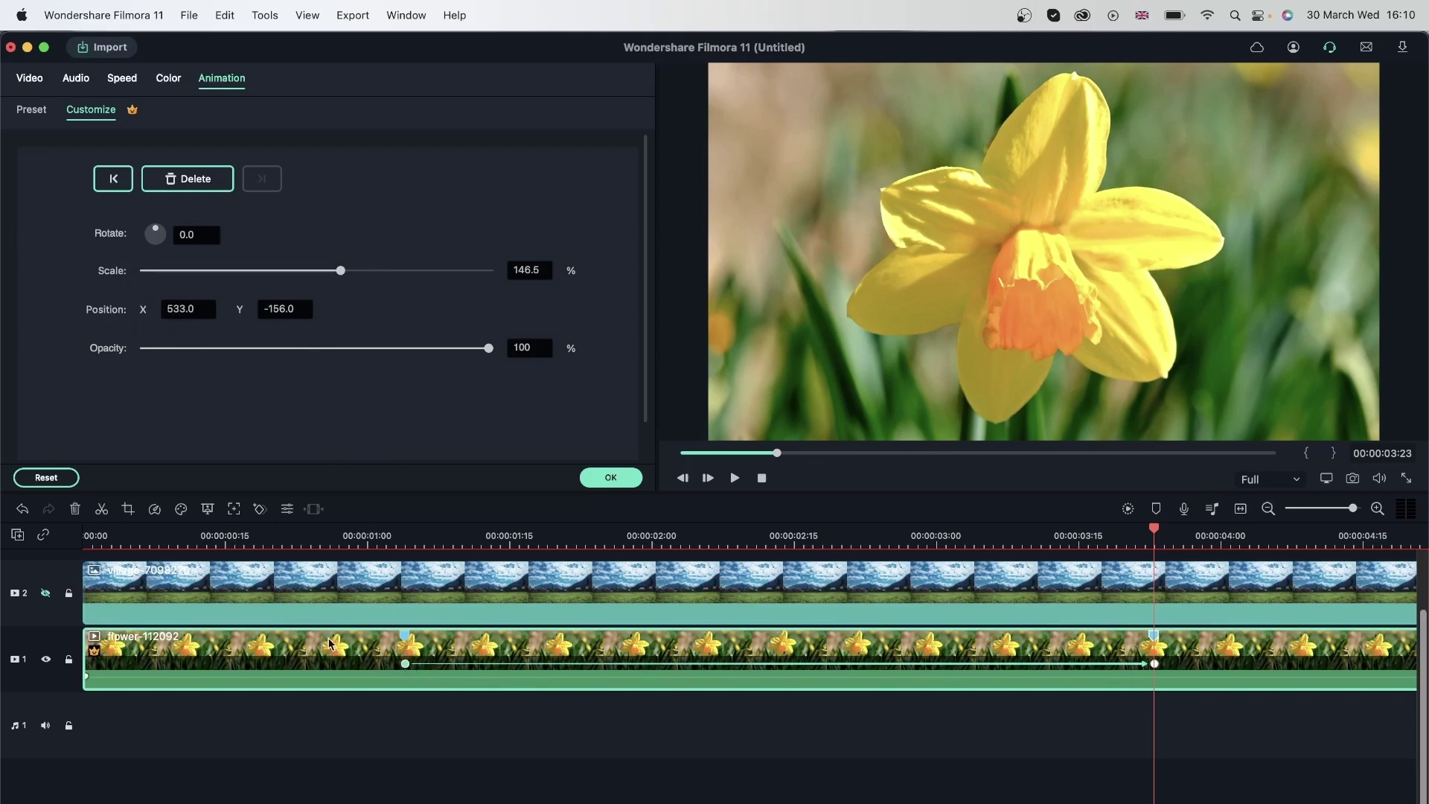
Play back the flower clip's scale and position animation, including a run from the start of the timeline
left_click(412, 533)
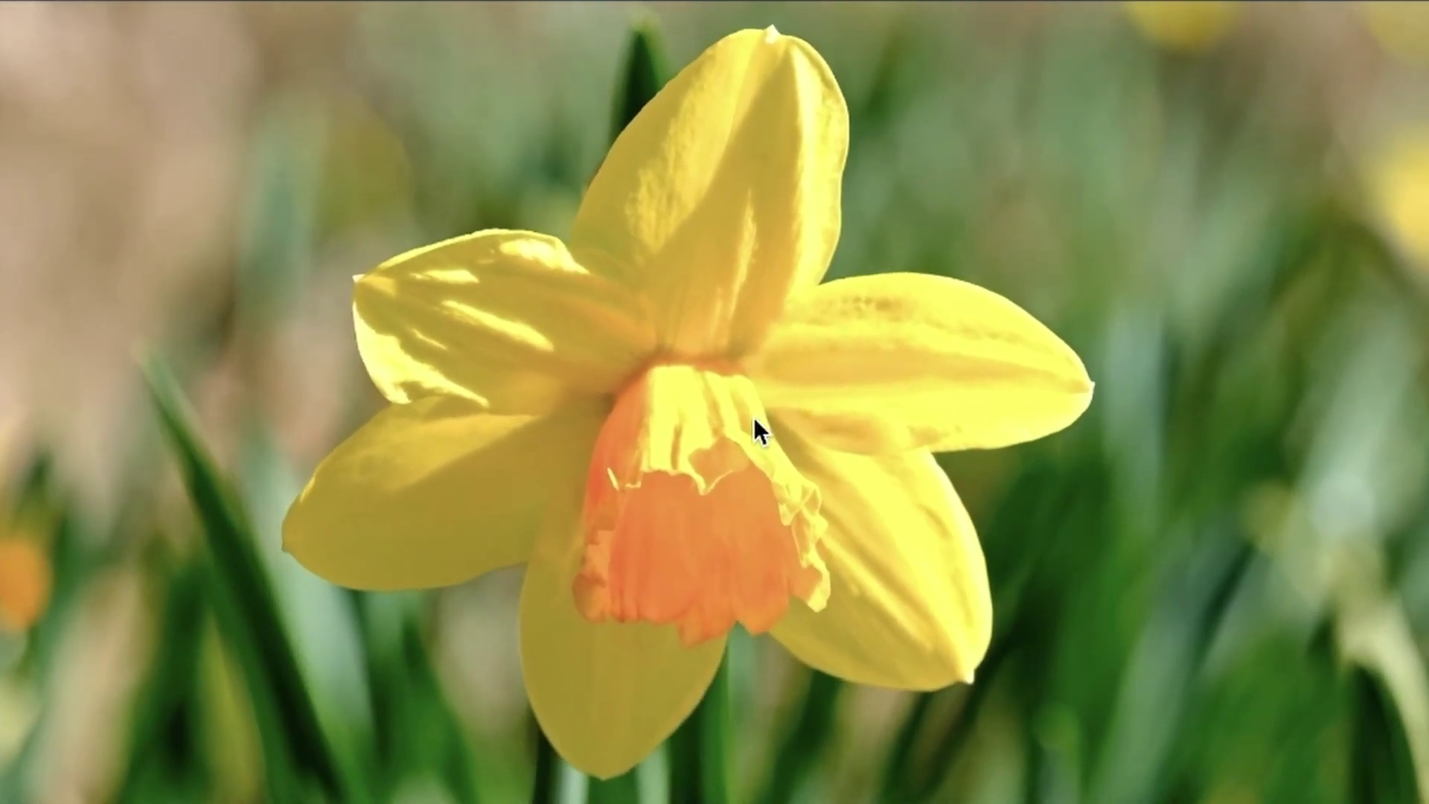
key("Escape")
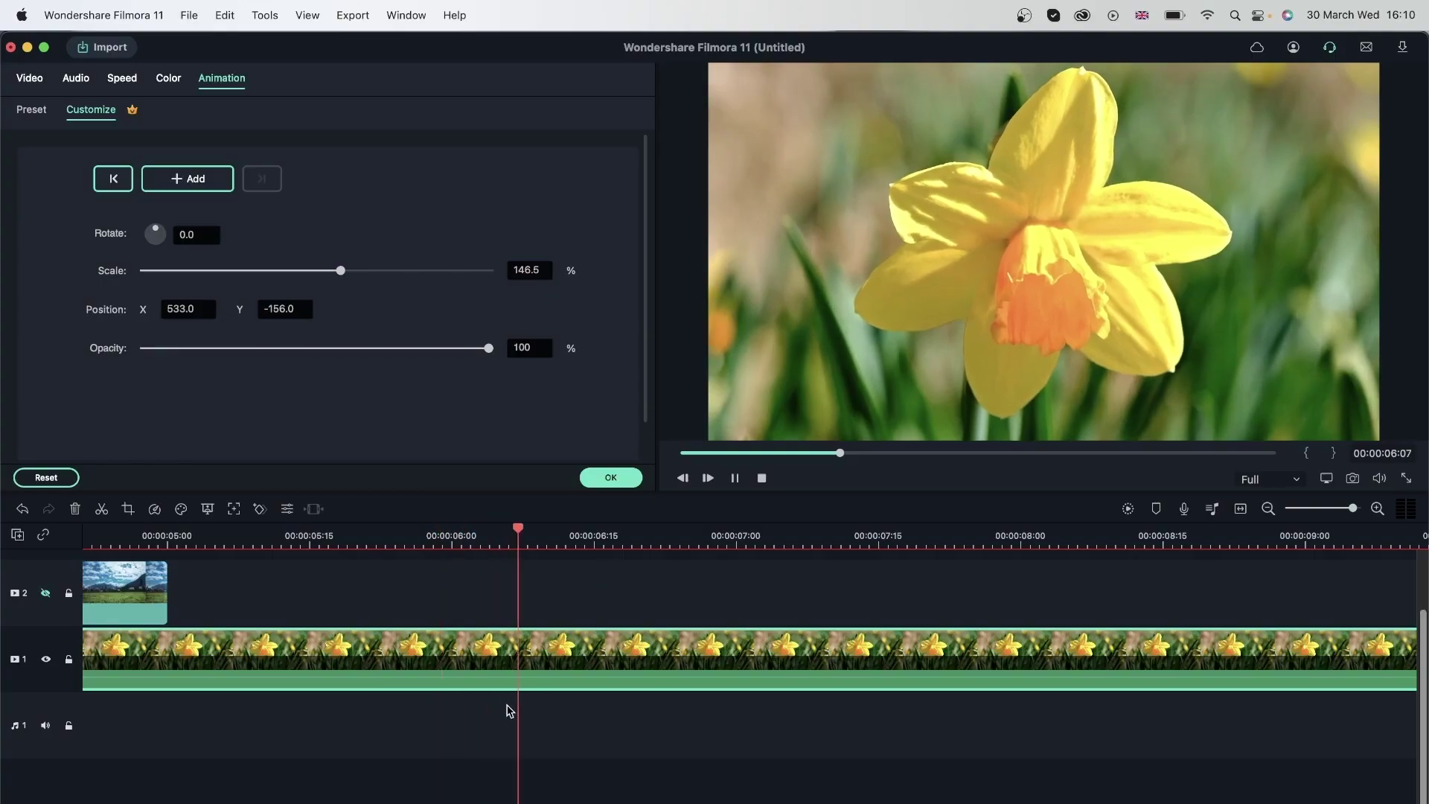
key("space")
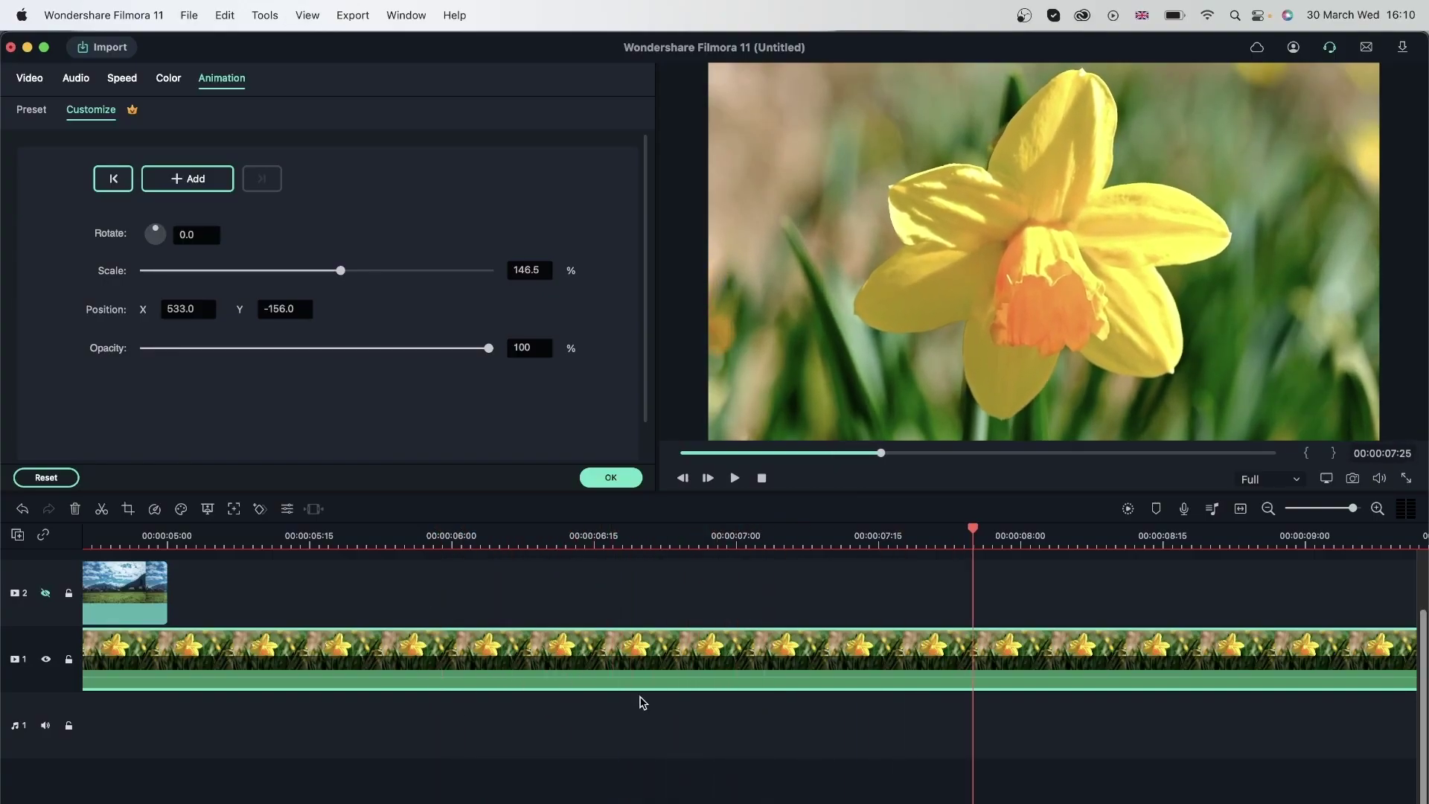
left_click(1268, 508)
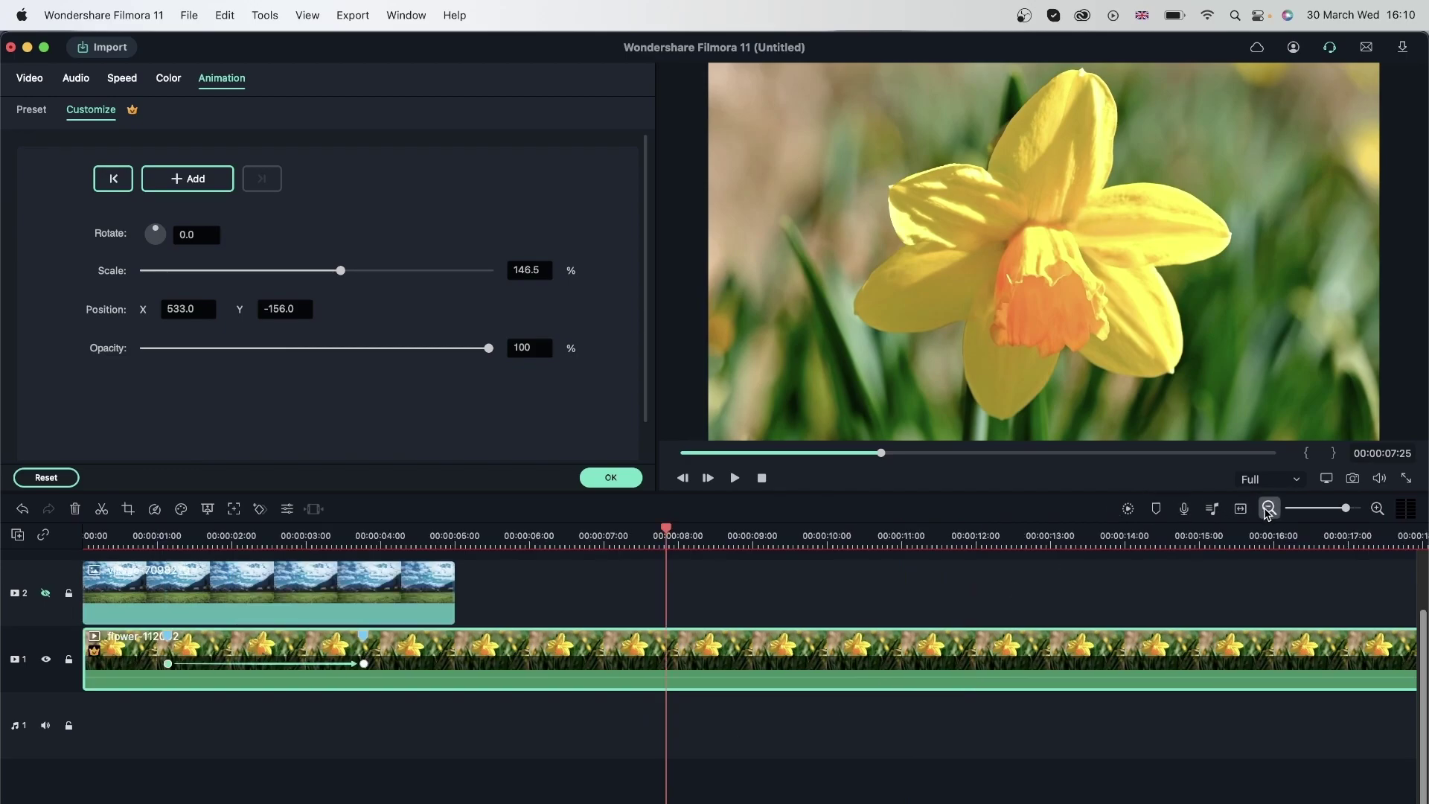
left_click_drag(127, 538, 84, 538)
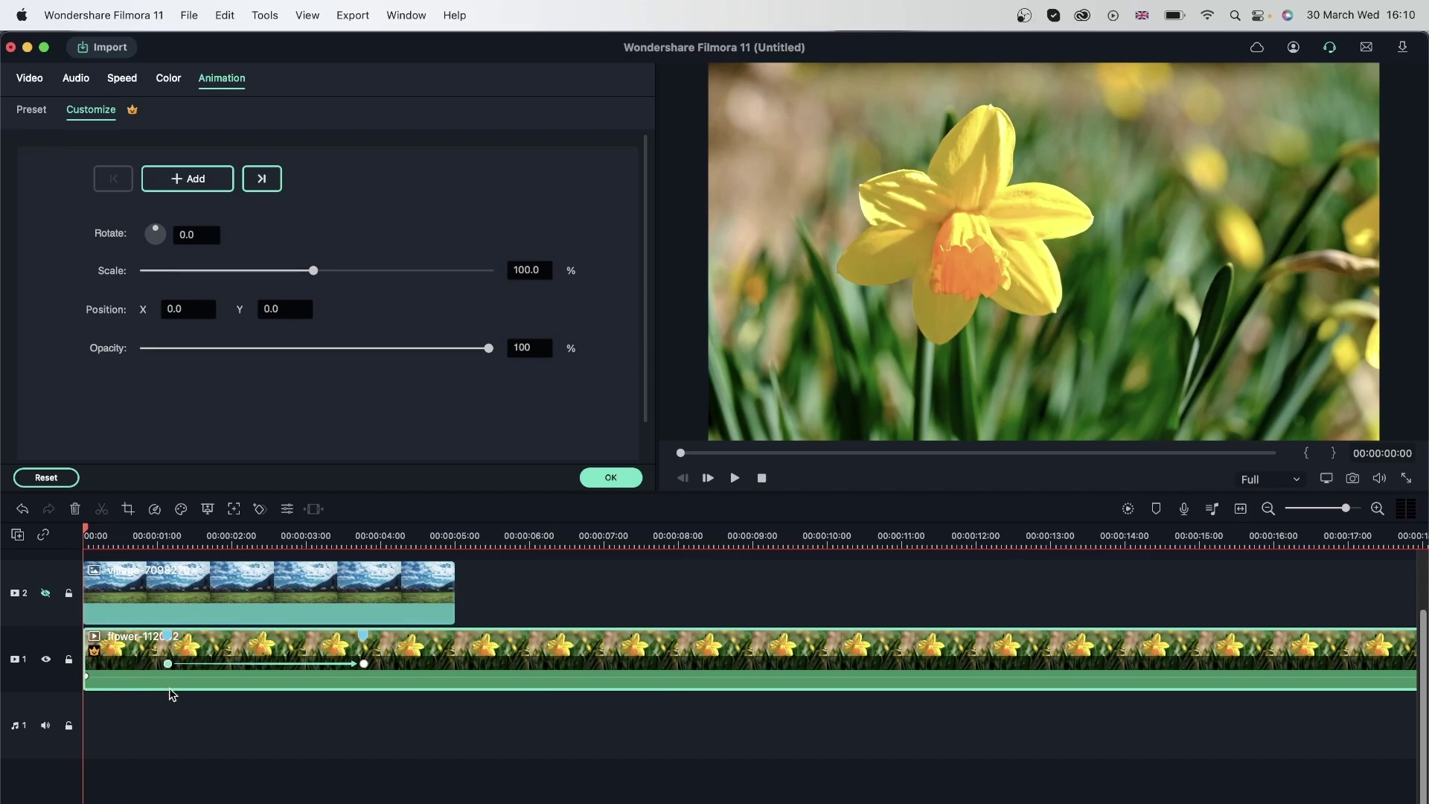
key("space")
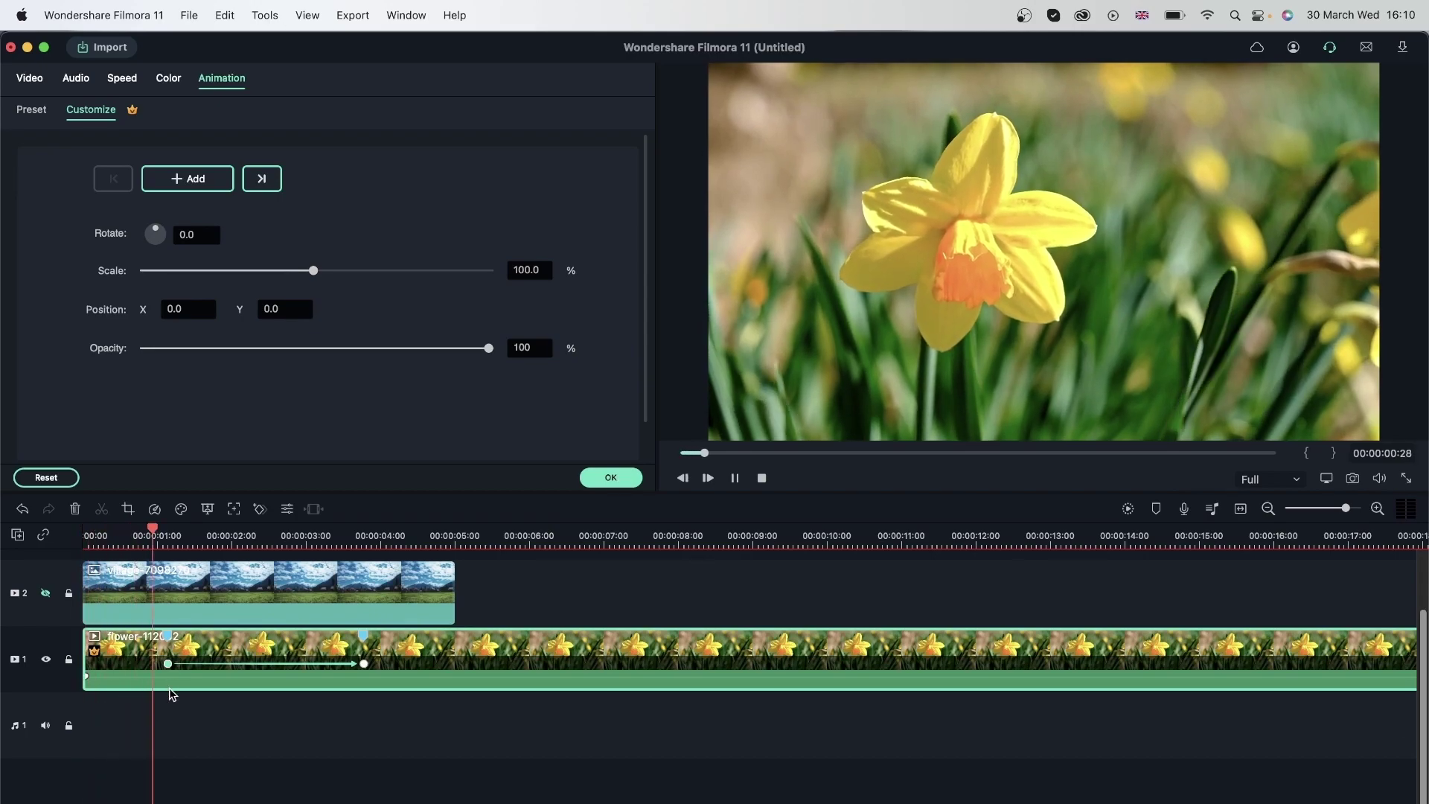
key("space")
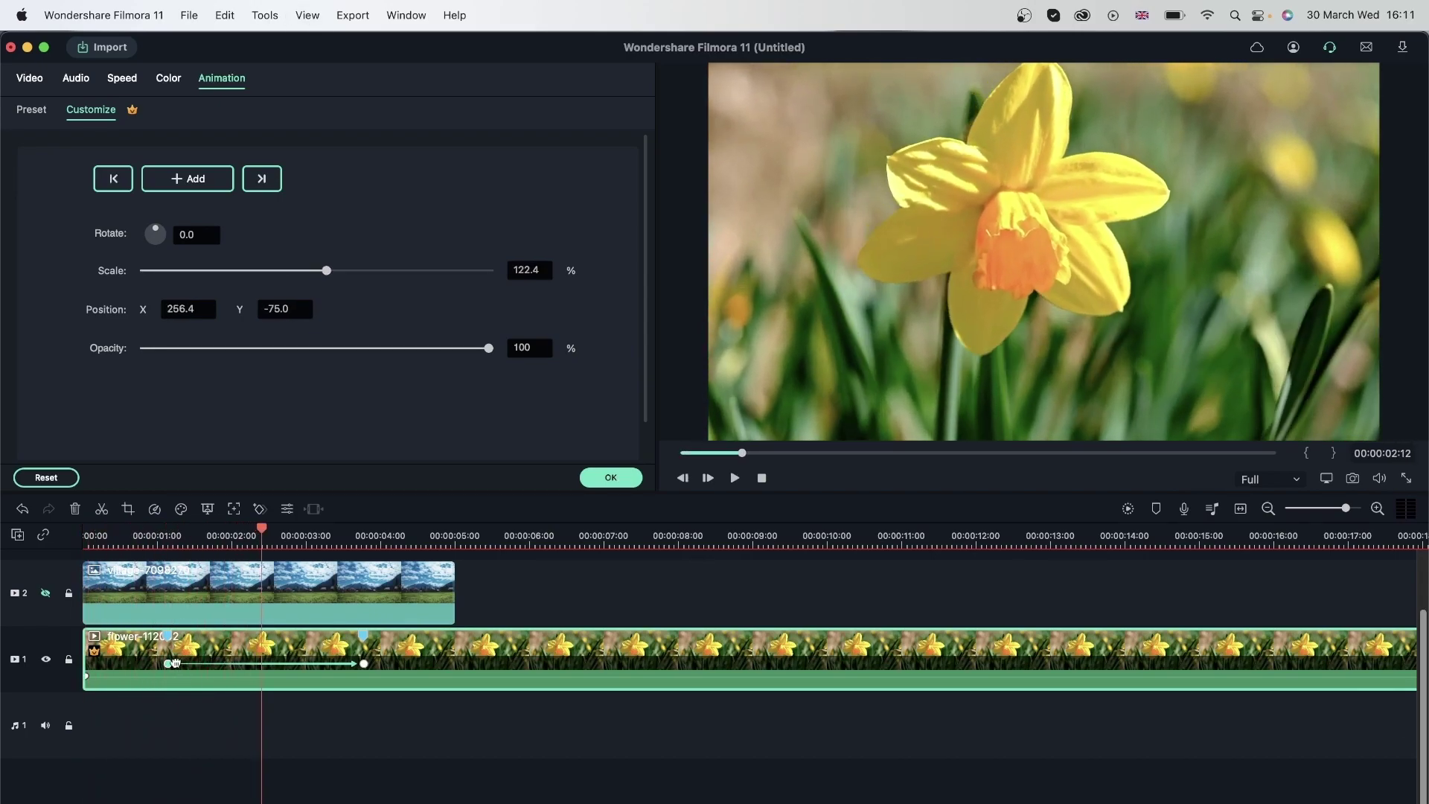
Create a flower clip keyframe at 00:00:07:04 with its scale and position reset to their defaults
left_click(364, 665)
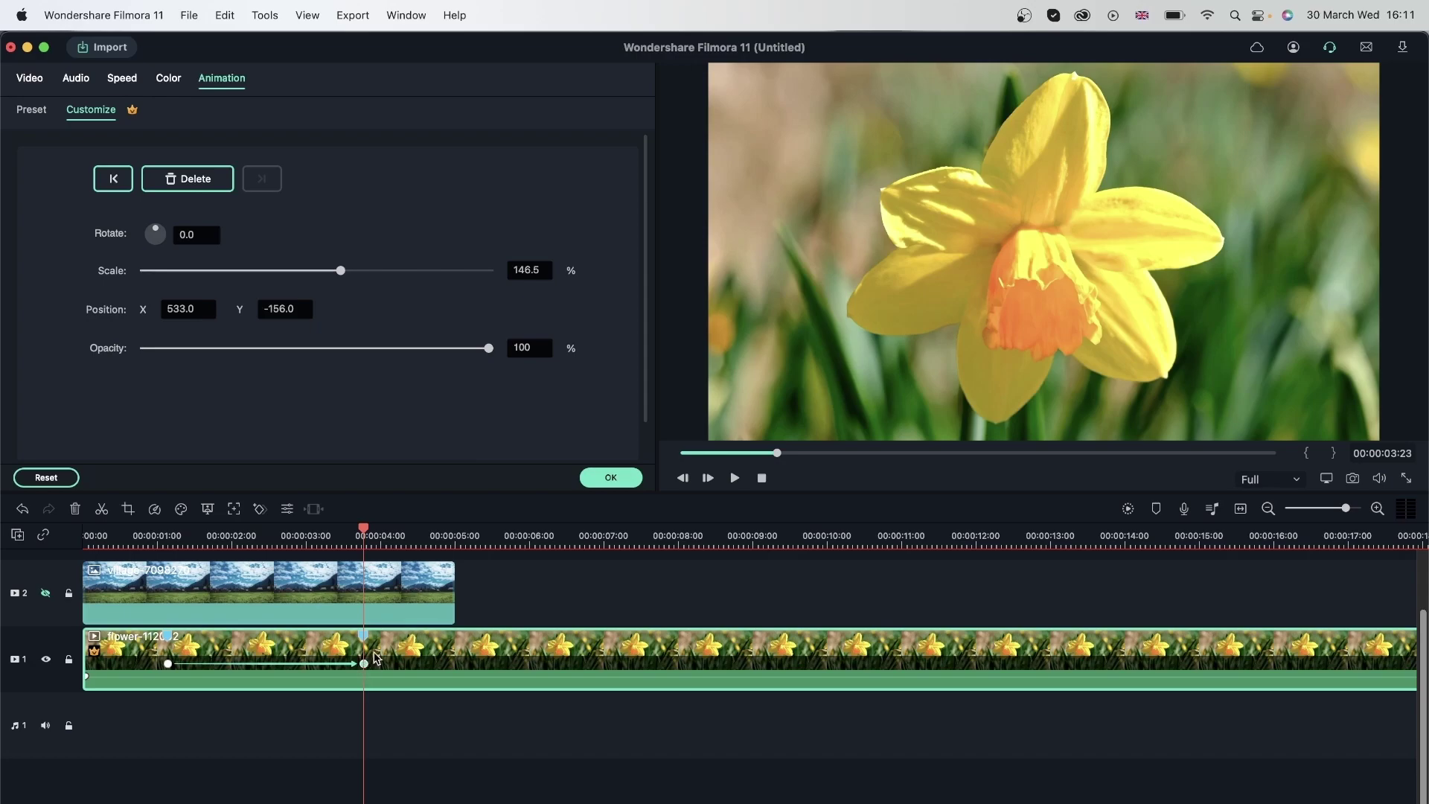
left_click(614, 533)
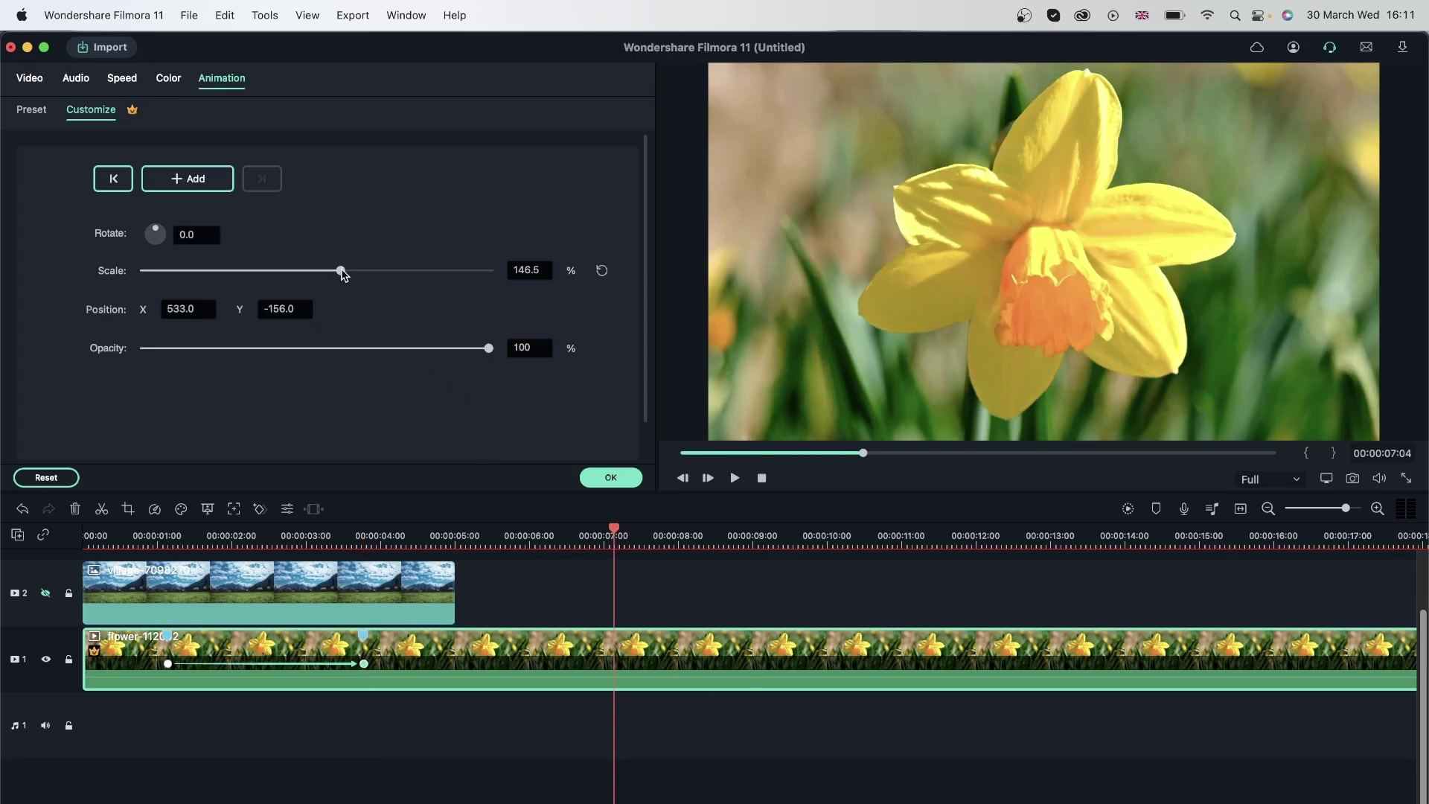
left_click_drag(342, 274, 274, 271)
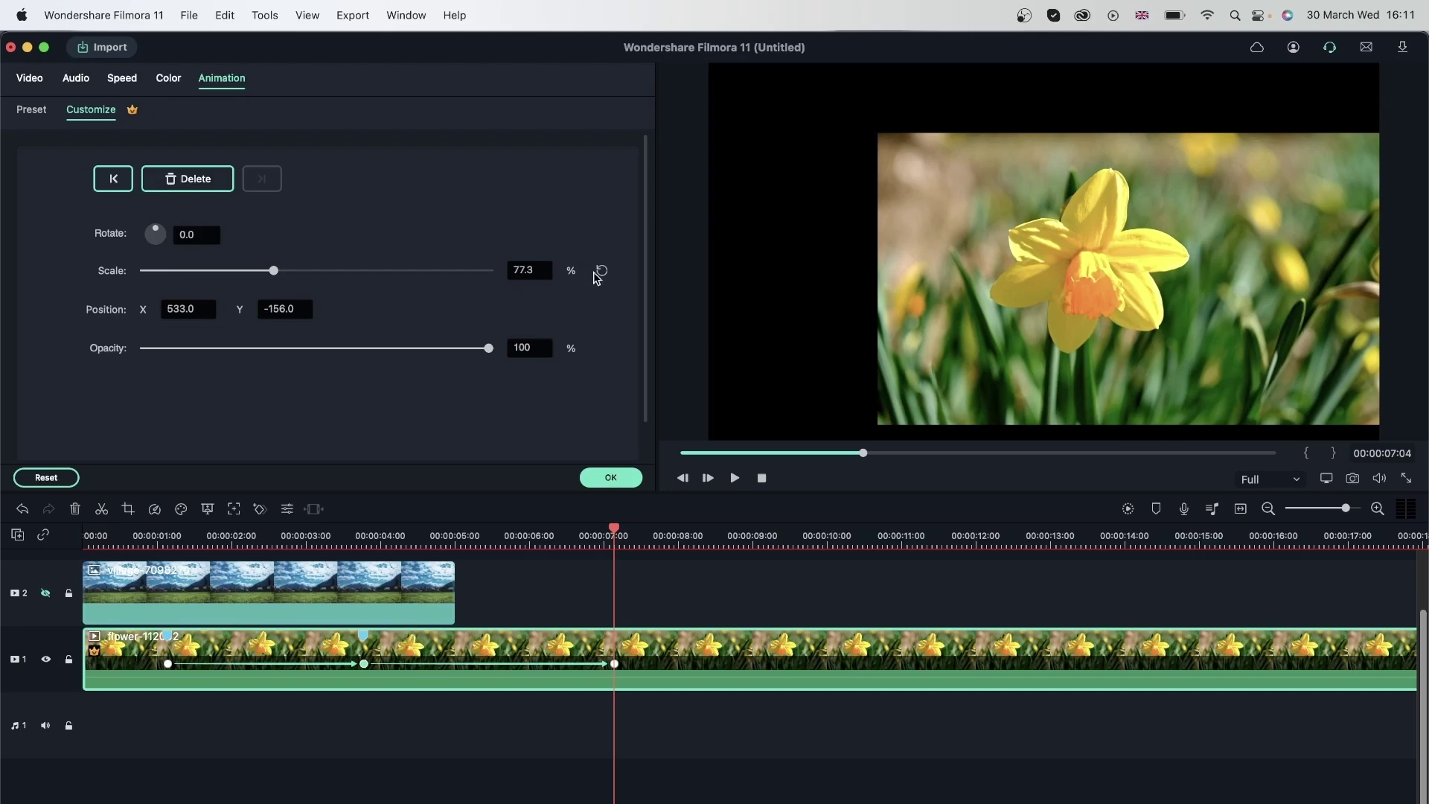
left_click(599, 274)
left_click(602, 313)
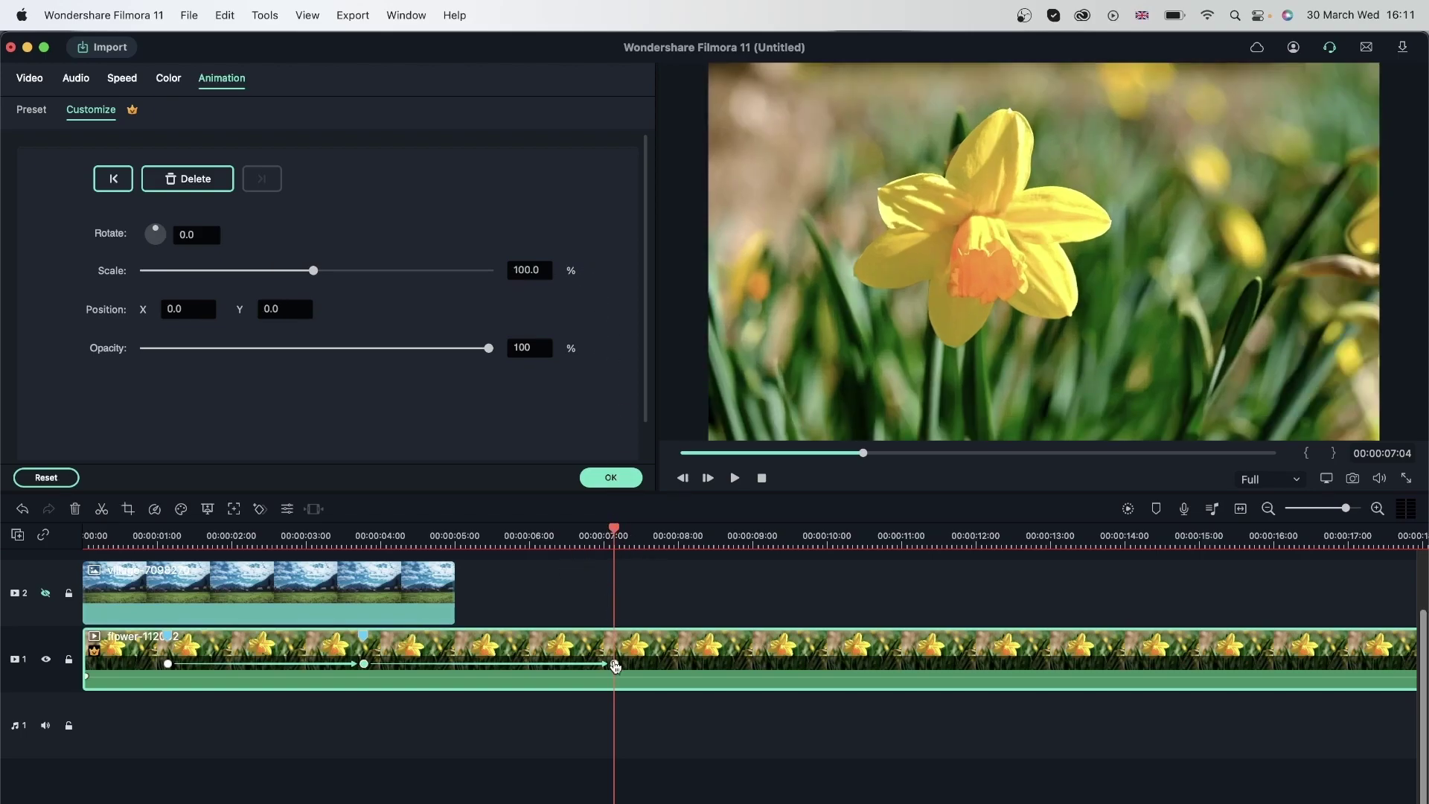
Set the flower clip's keyframe at 00:00:07:04 to 83.3% scale and 0% opacity, and apply the changes
left_click(698, 536)
left_click(630, 600)
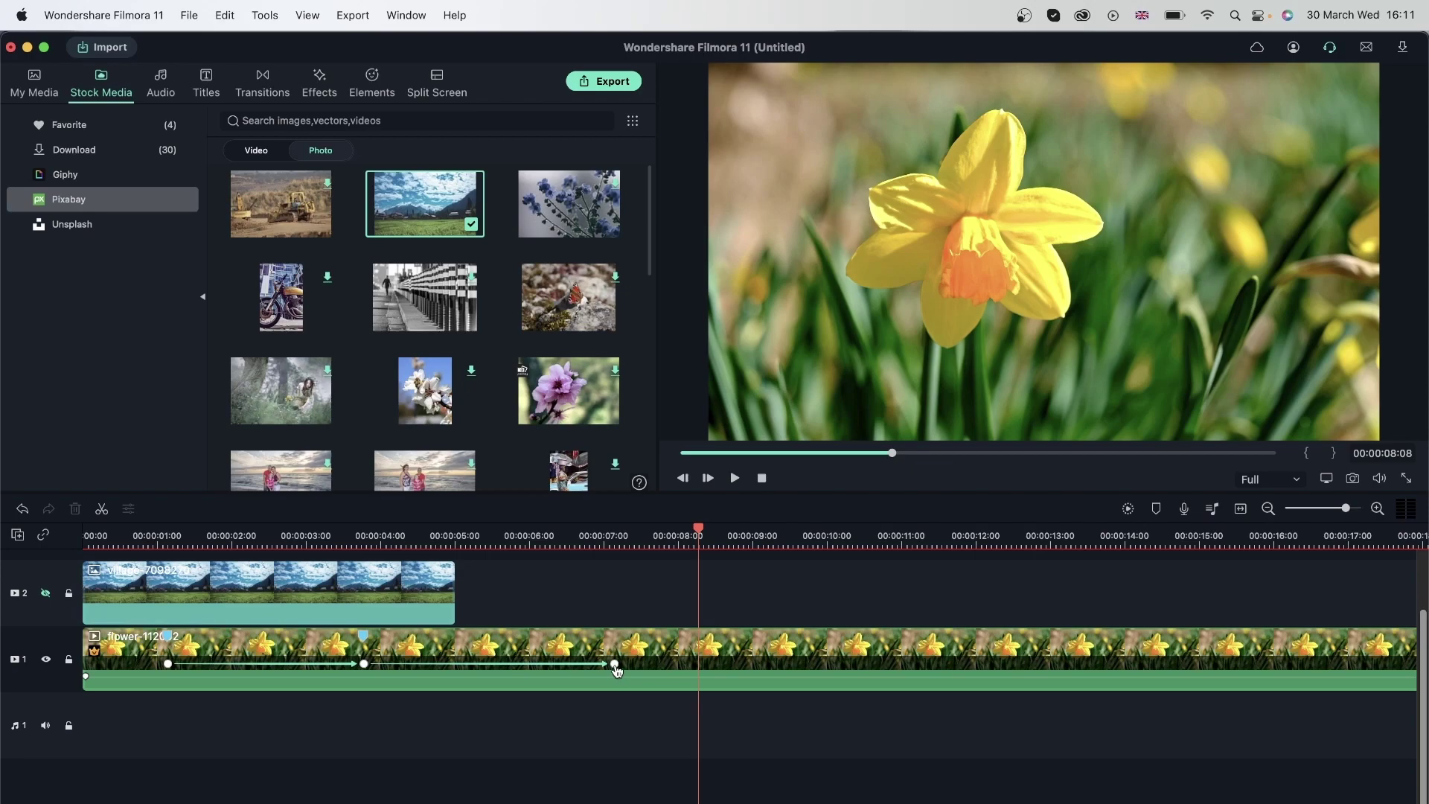
left_click(615, 664)
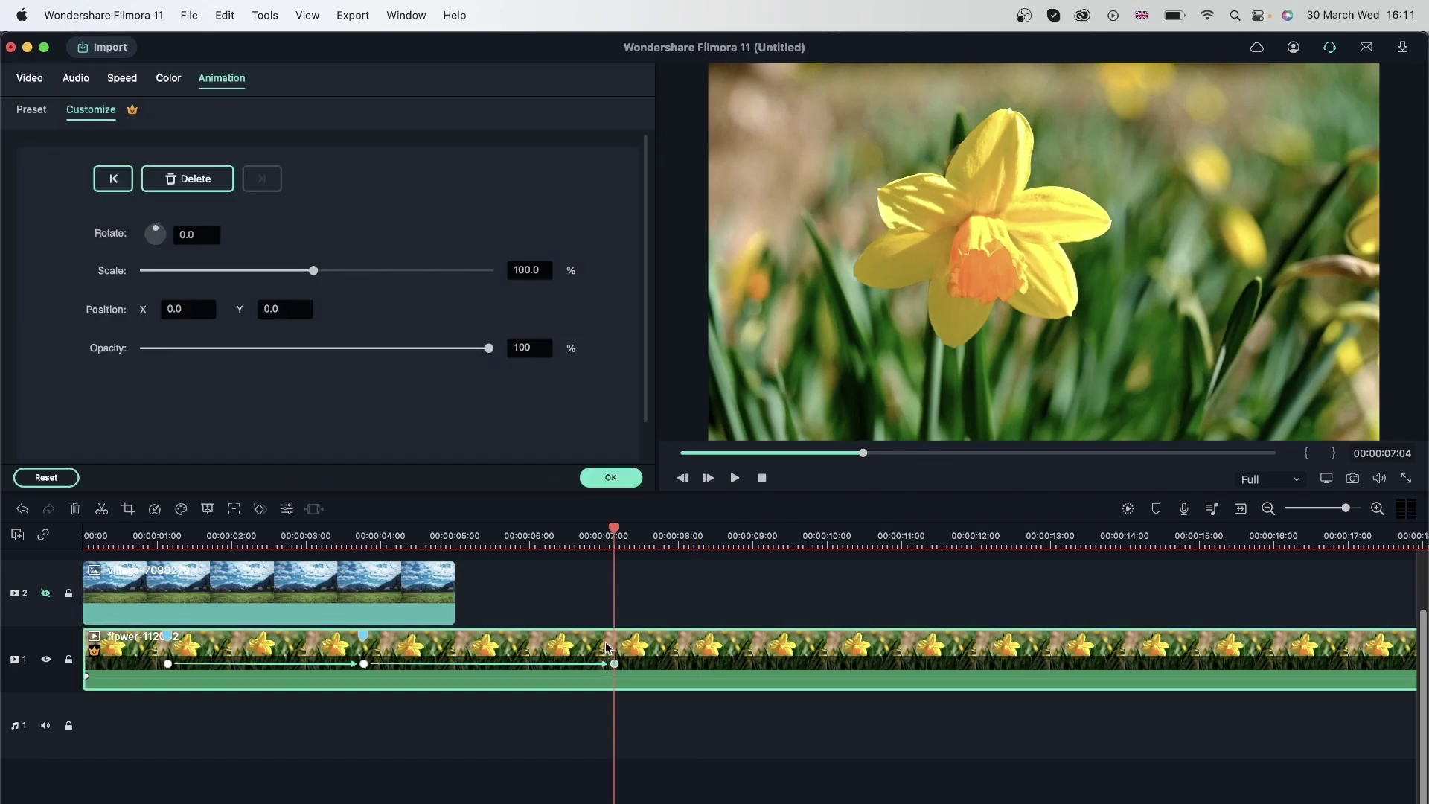
left_click_drag(313, 272, 285, 274)
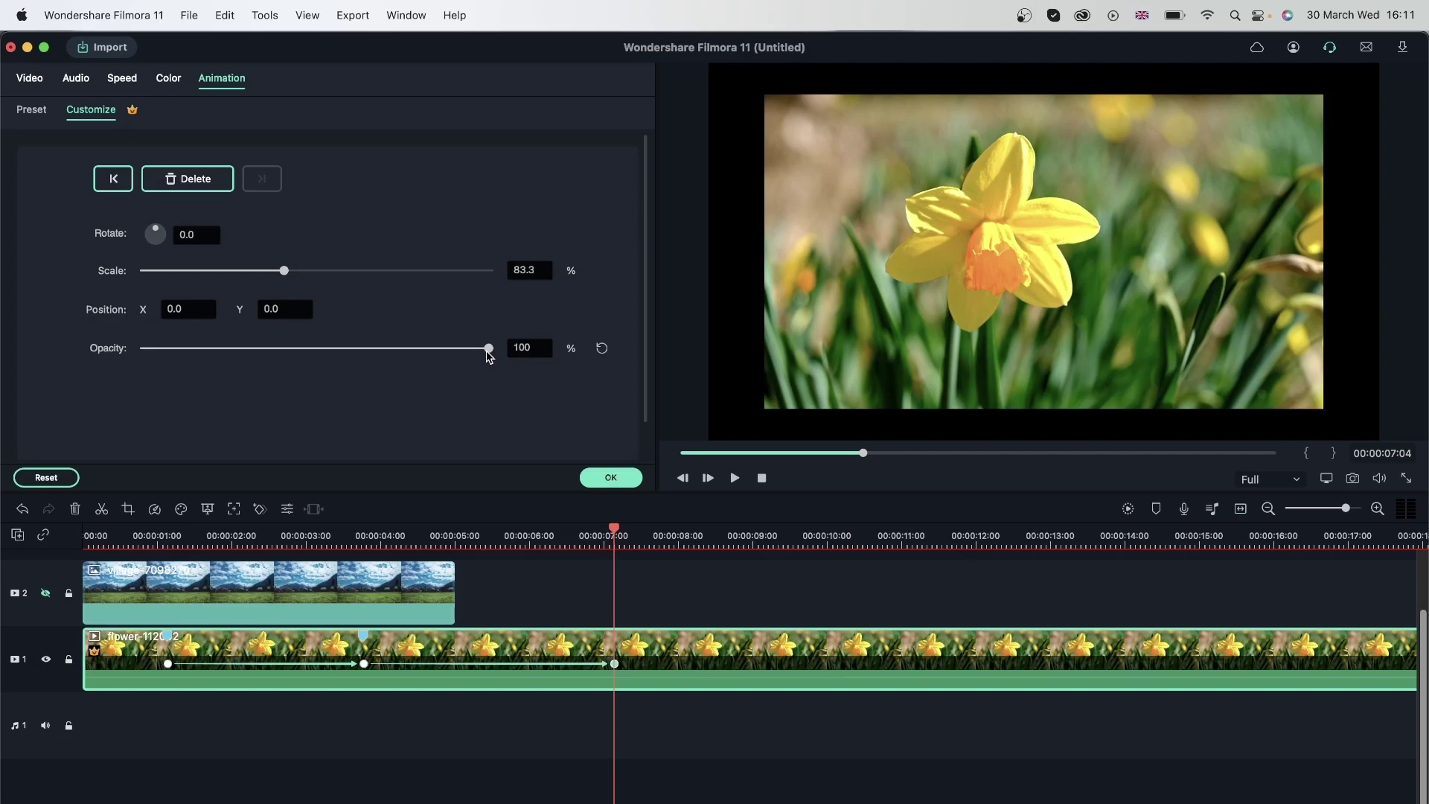
left_click_drag(489, 348, 119, 349)
left_click(615, 479)
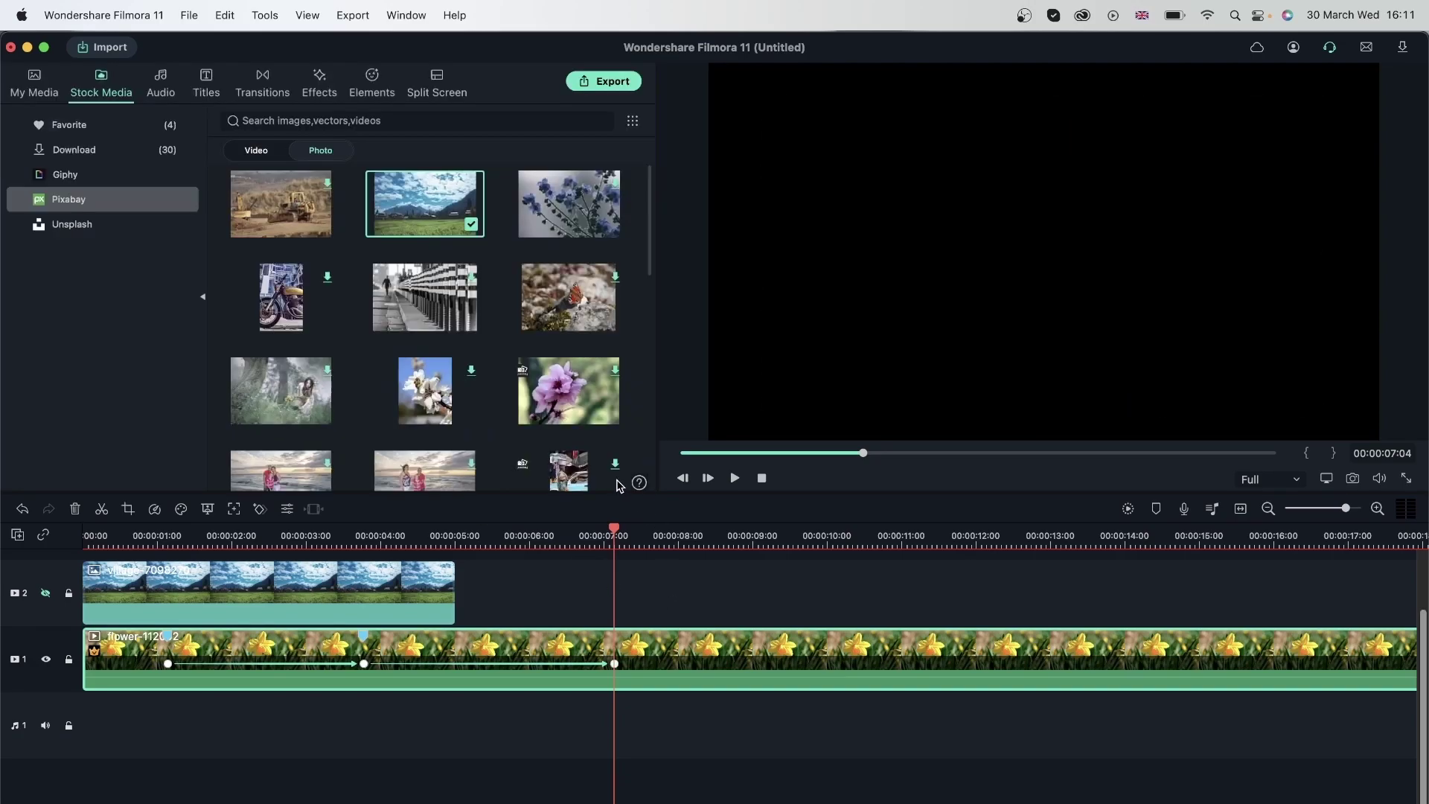
Play back the flower clip's zoom and fade-out animation from around the first marker
left_click(364, 665)
key("super+shift+f")
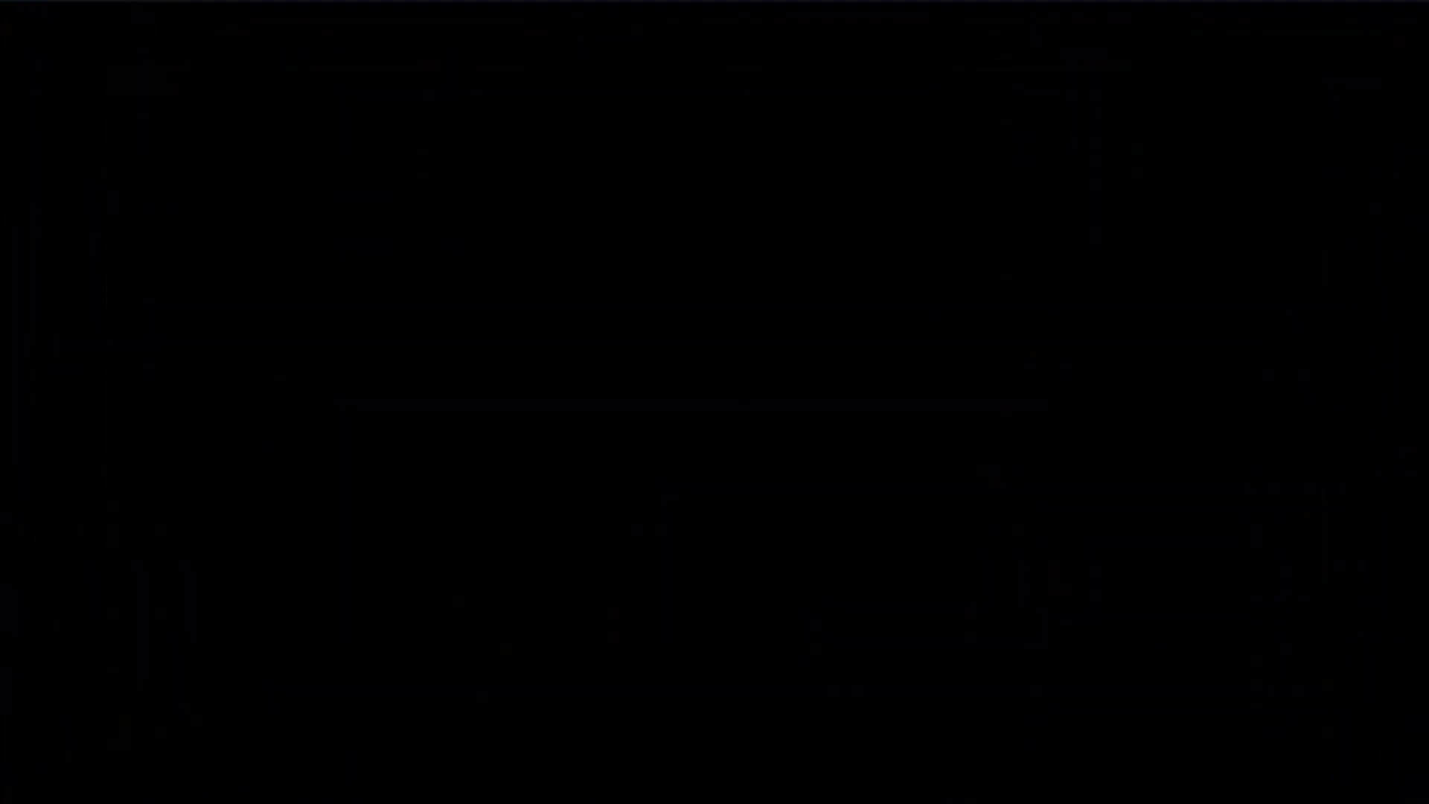
key("Escape")
left_click(162, 539)
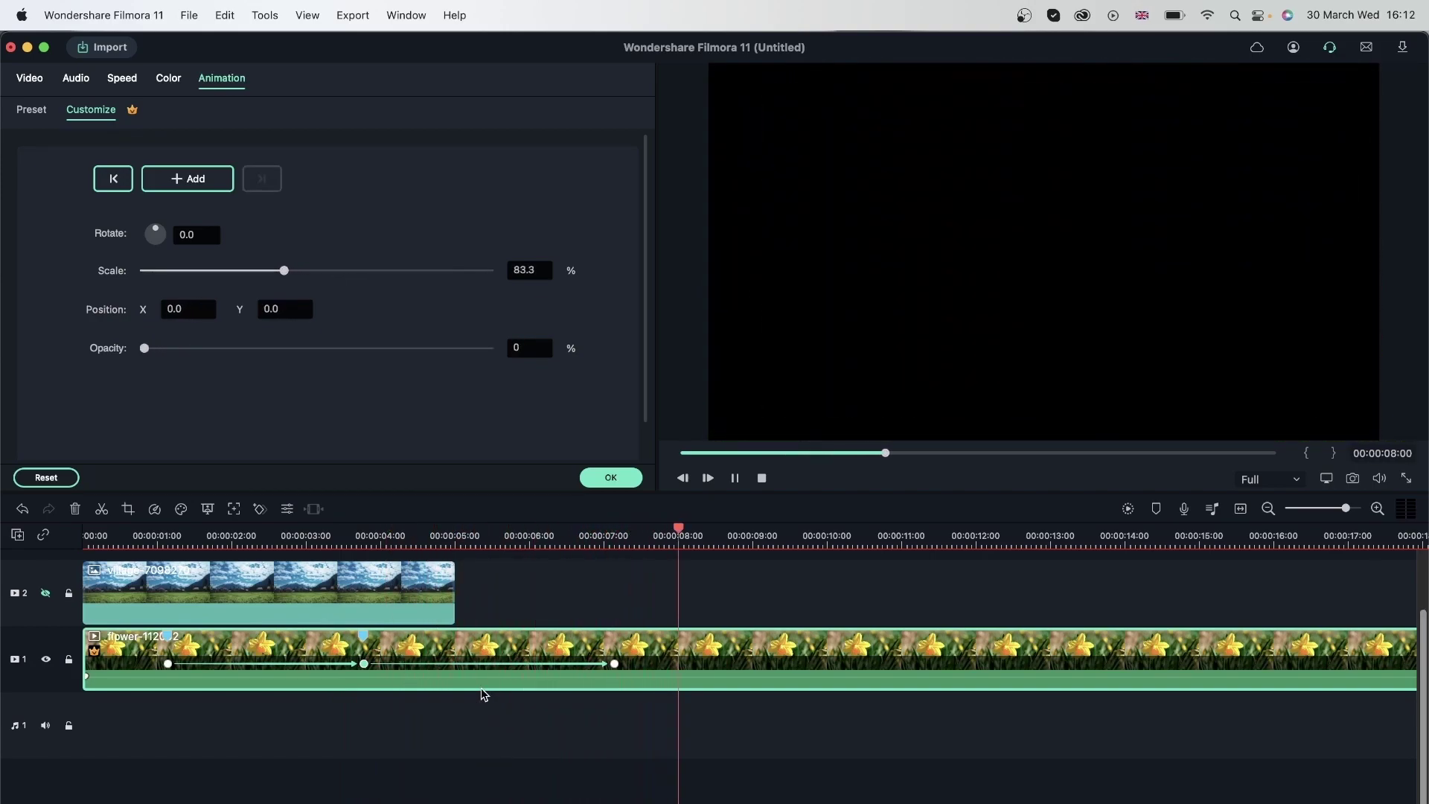
Stop playback at 00:00:08:24 and add a flower clip keyframe there with 100% opacity
key("space")
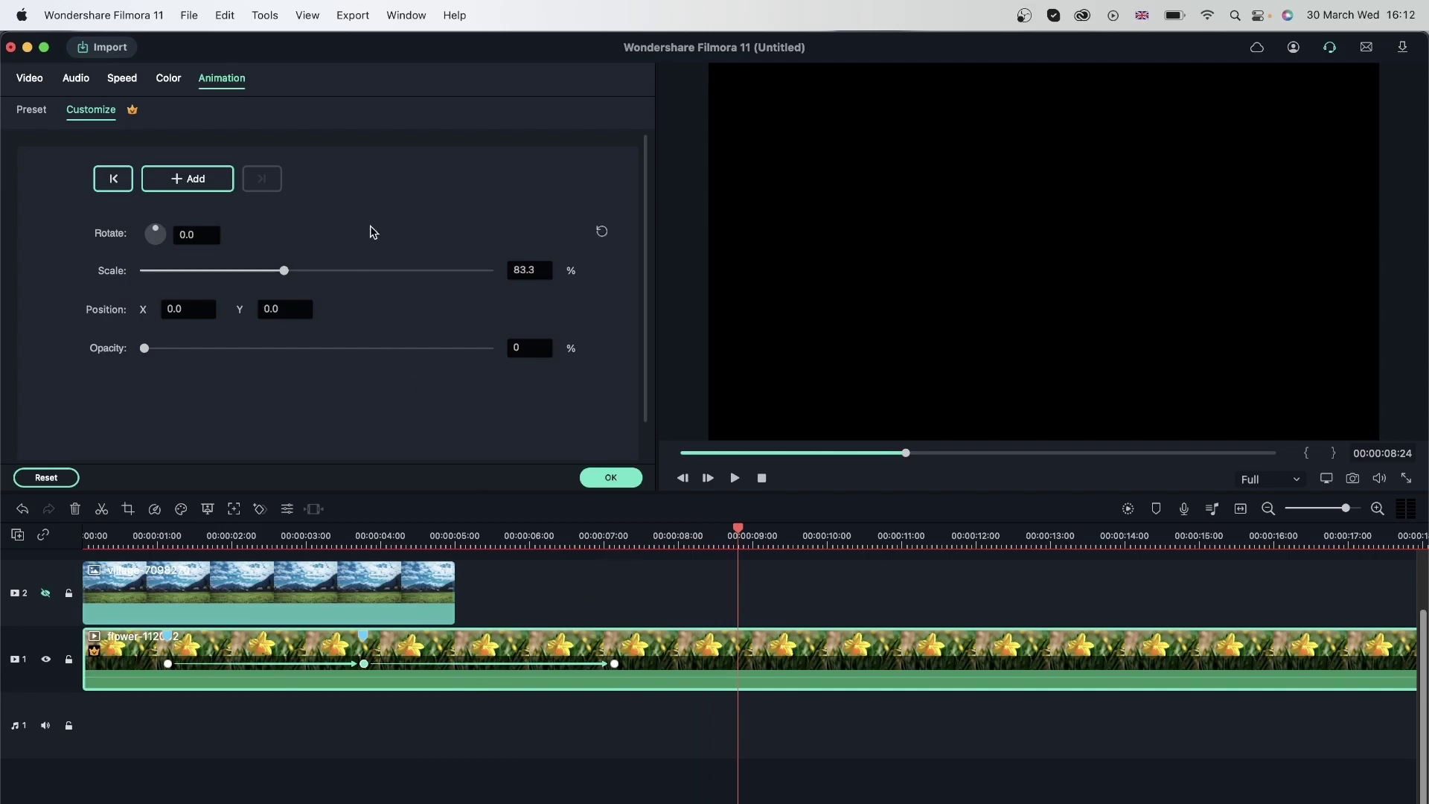
left_click(196, 181)
left_click_drag(146, 350, 717, 372)
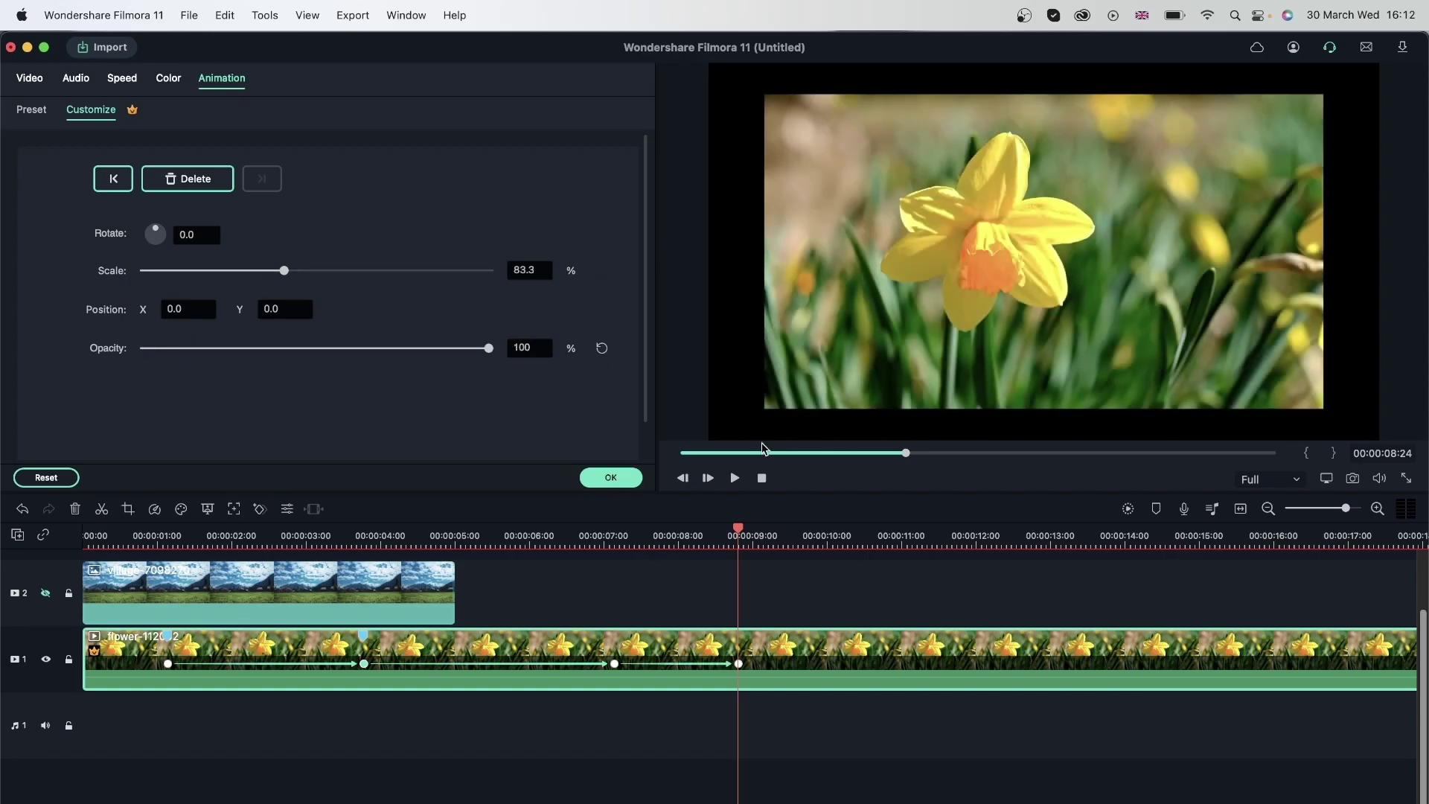
Play back the fade-in between the flower clip's last two keyframes
left_click(617, 542)
key("space")
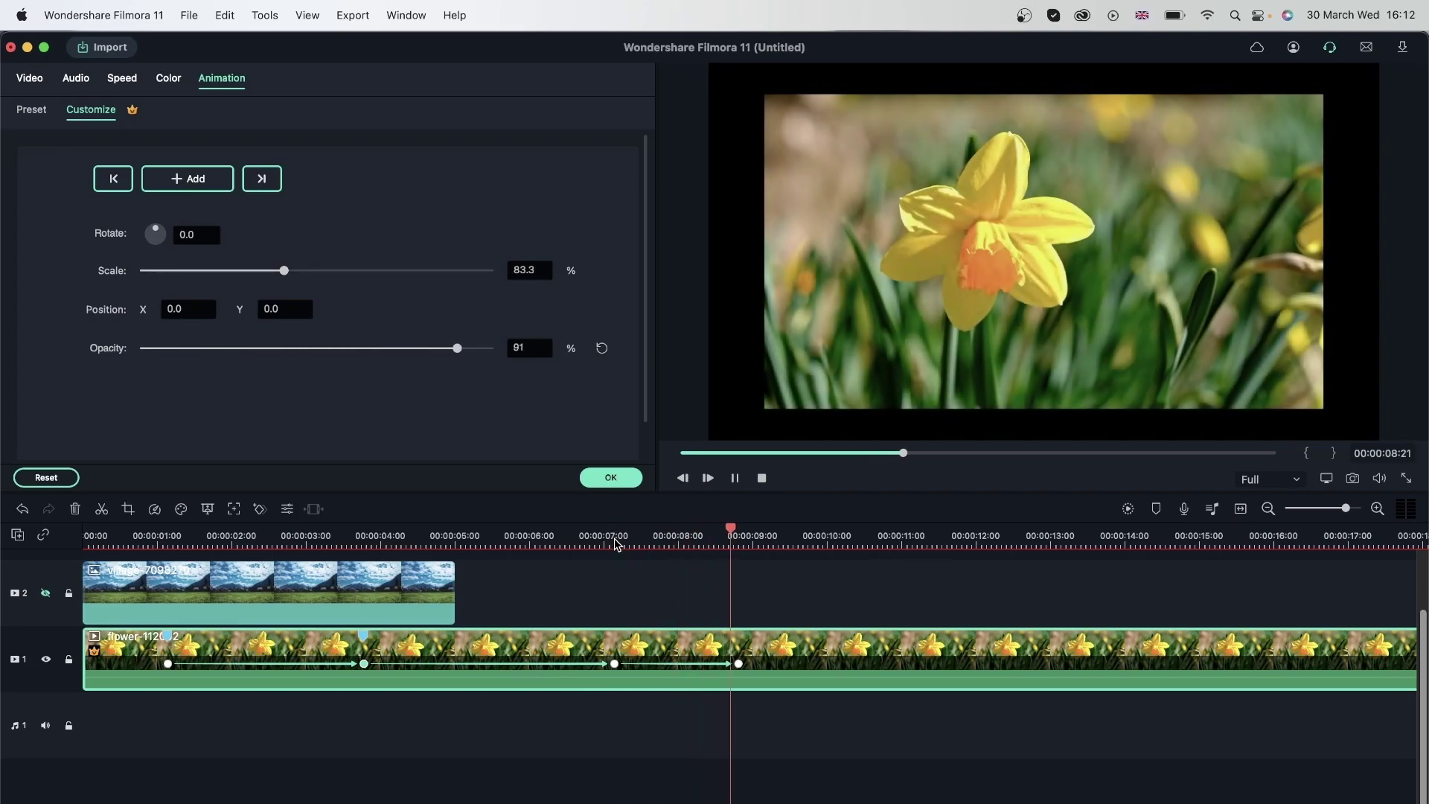
key("space")
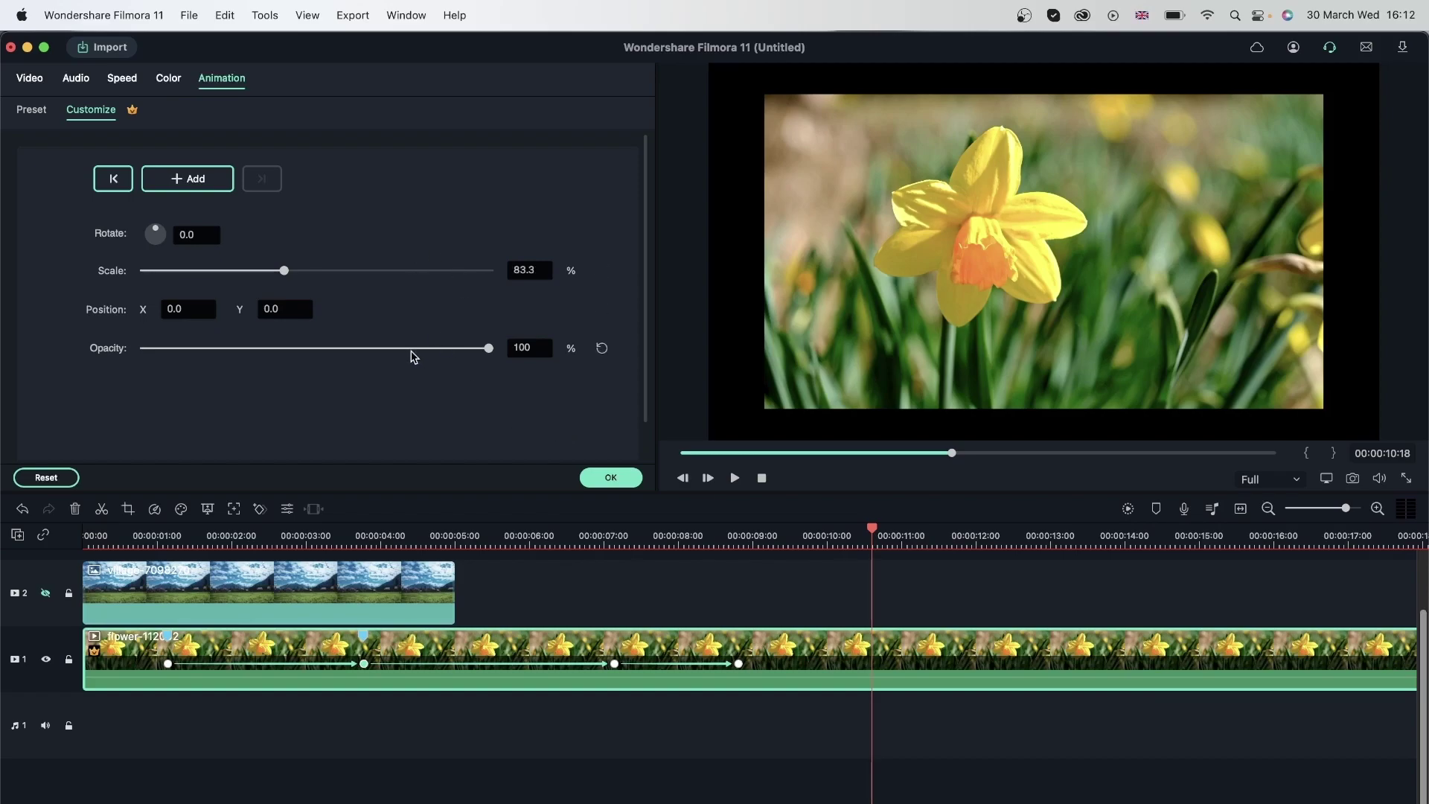
Examine the flower clip's settings at the keyframes at 00:00:03:23, 00:00:07:04 and 00:00:08:24
left_click(614, 665)
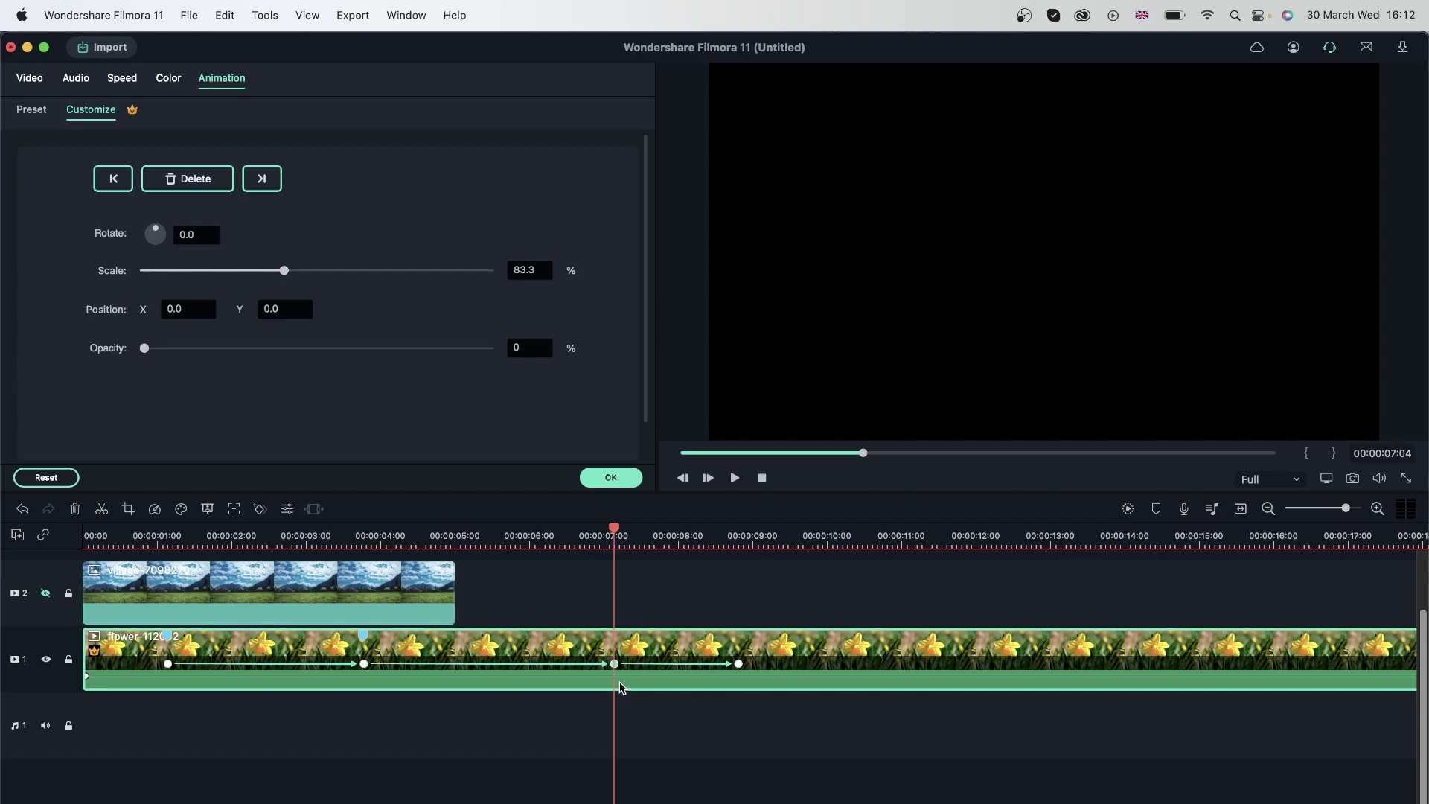
left_click(364, 665)
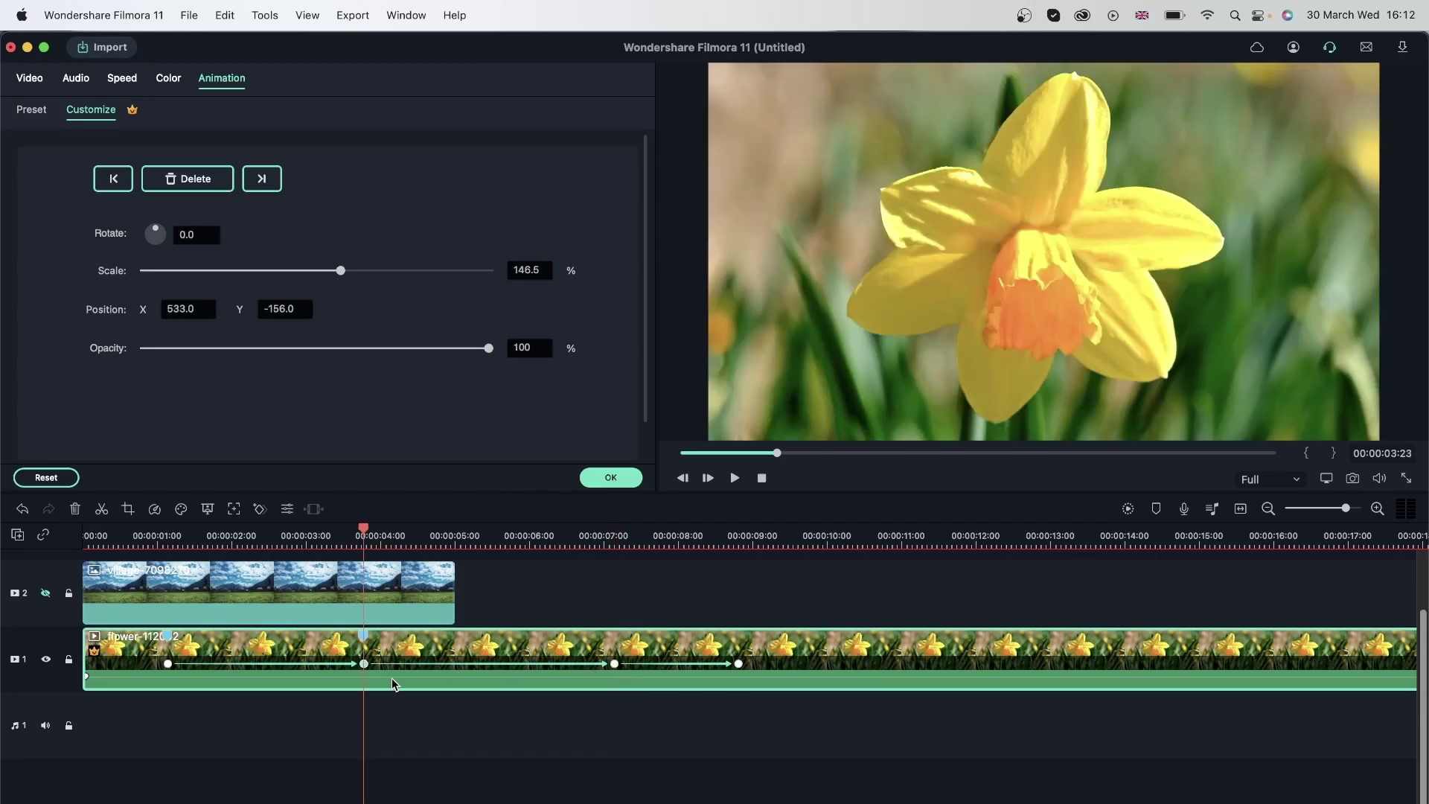
left_click(614, 665)
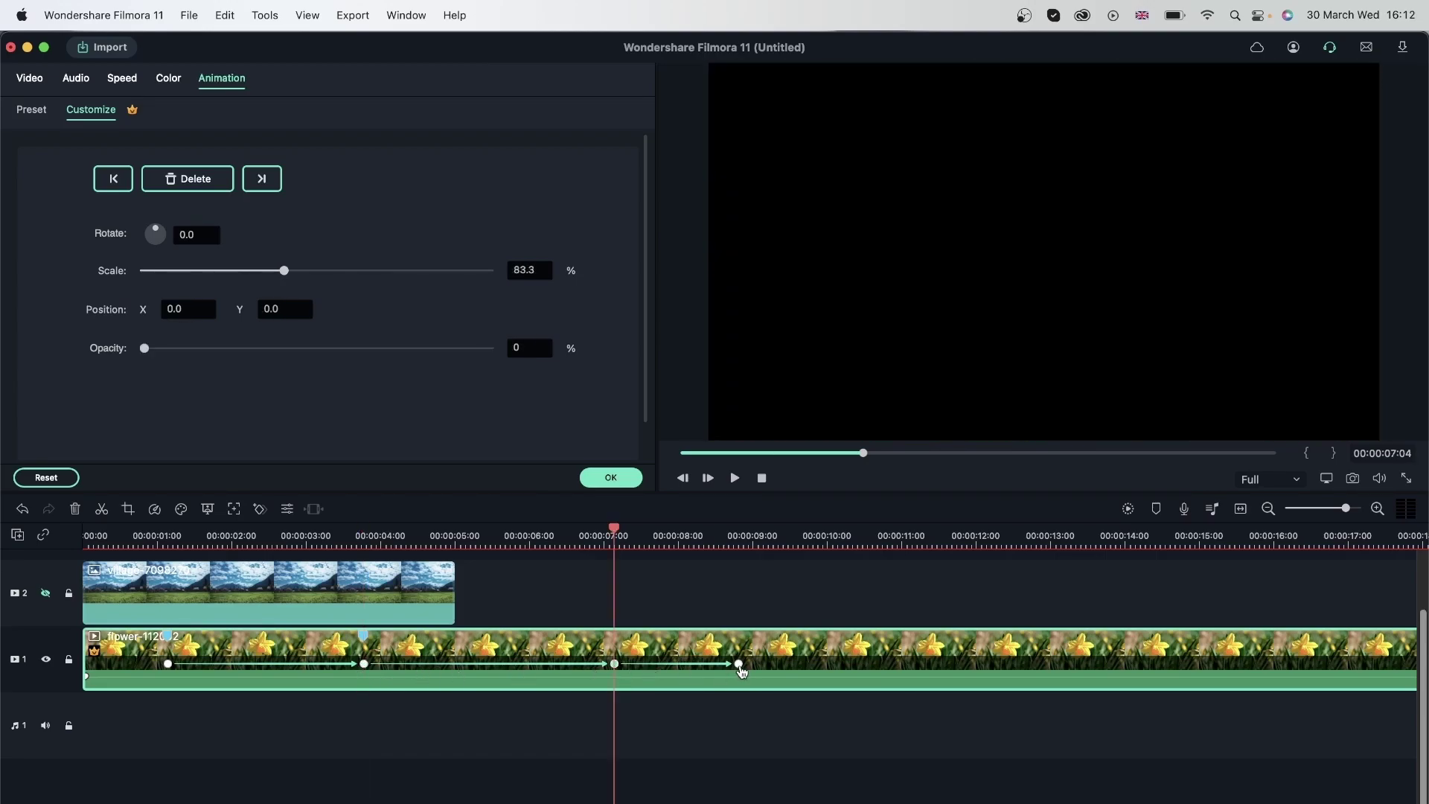
left_click(740, 665)
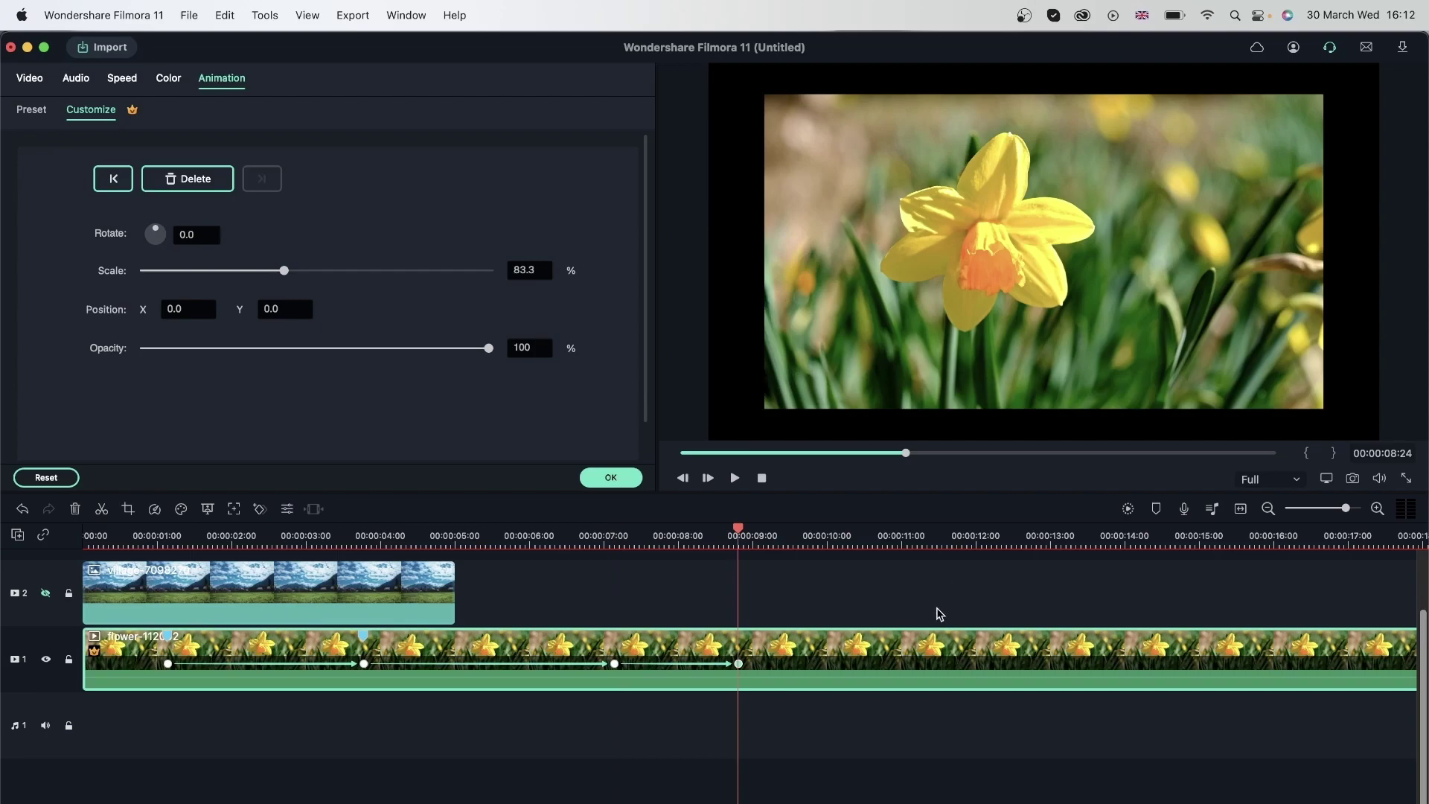
Delete the flower clip's keyframe at 00:00:07:04 and undo the deletion
left_click(114, 179)
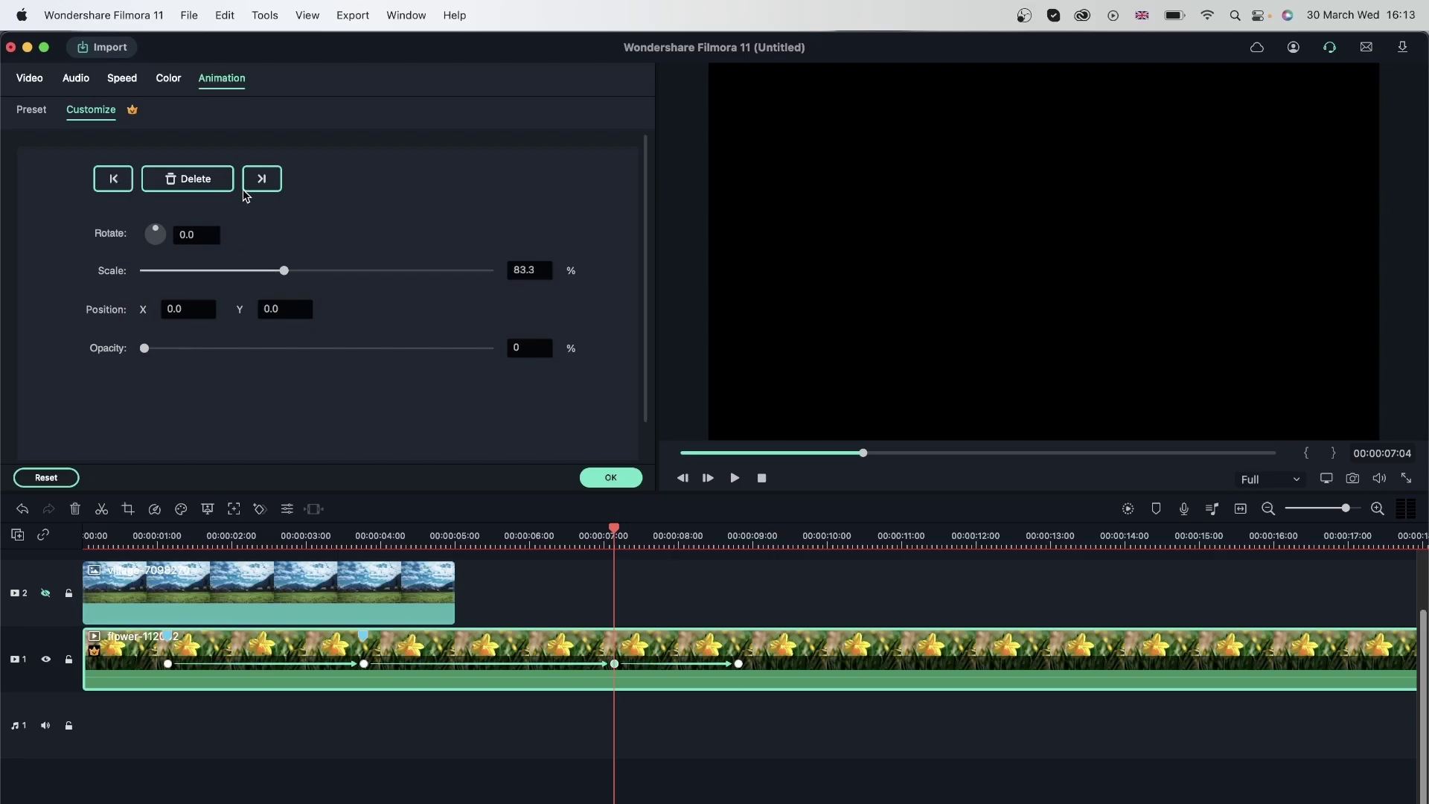
left_click(185, 180)
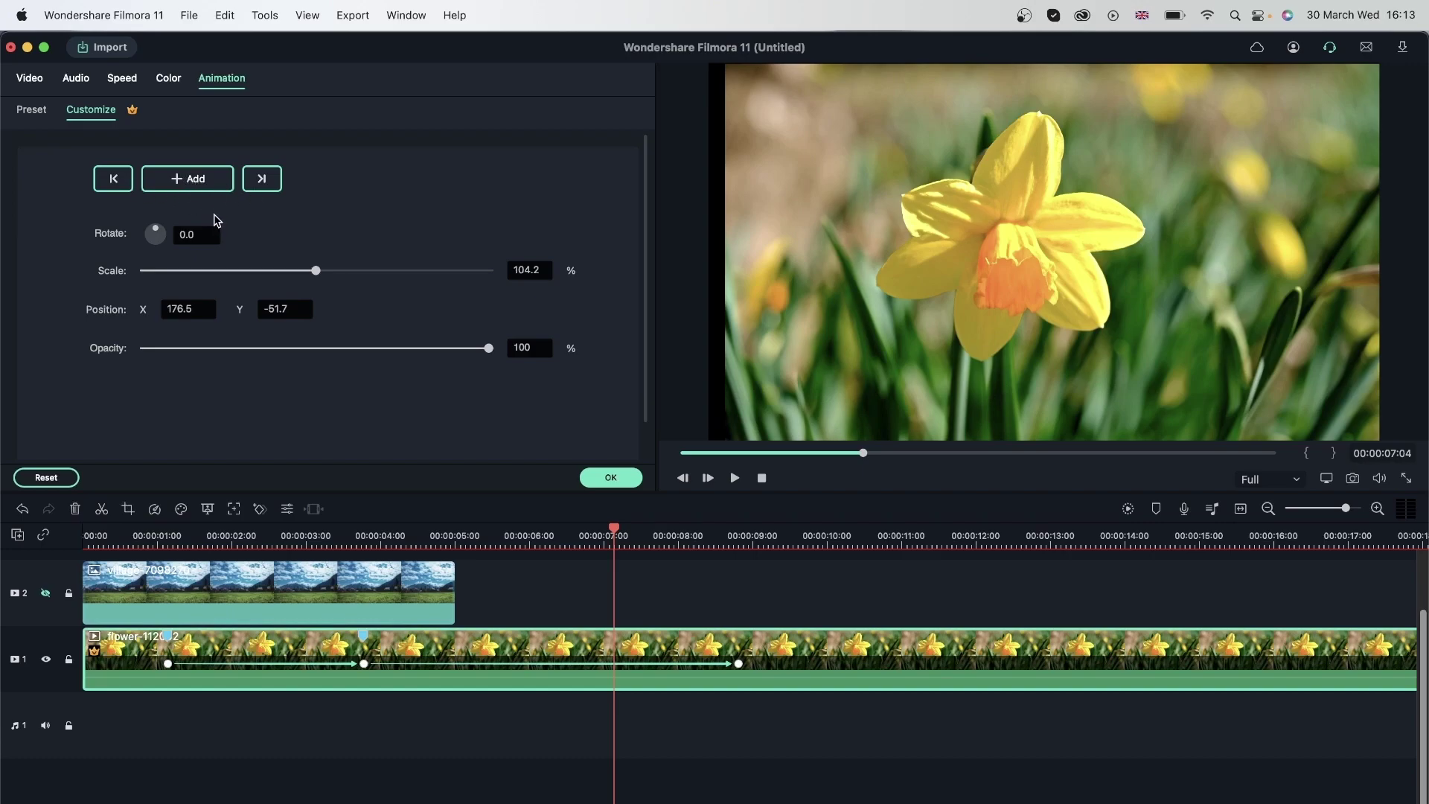
key("super+z")
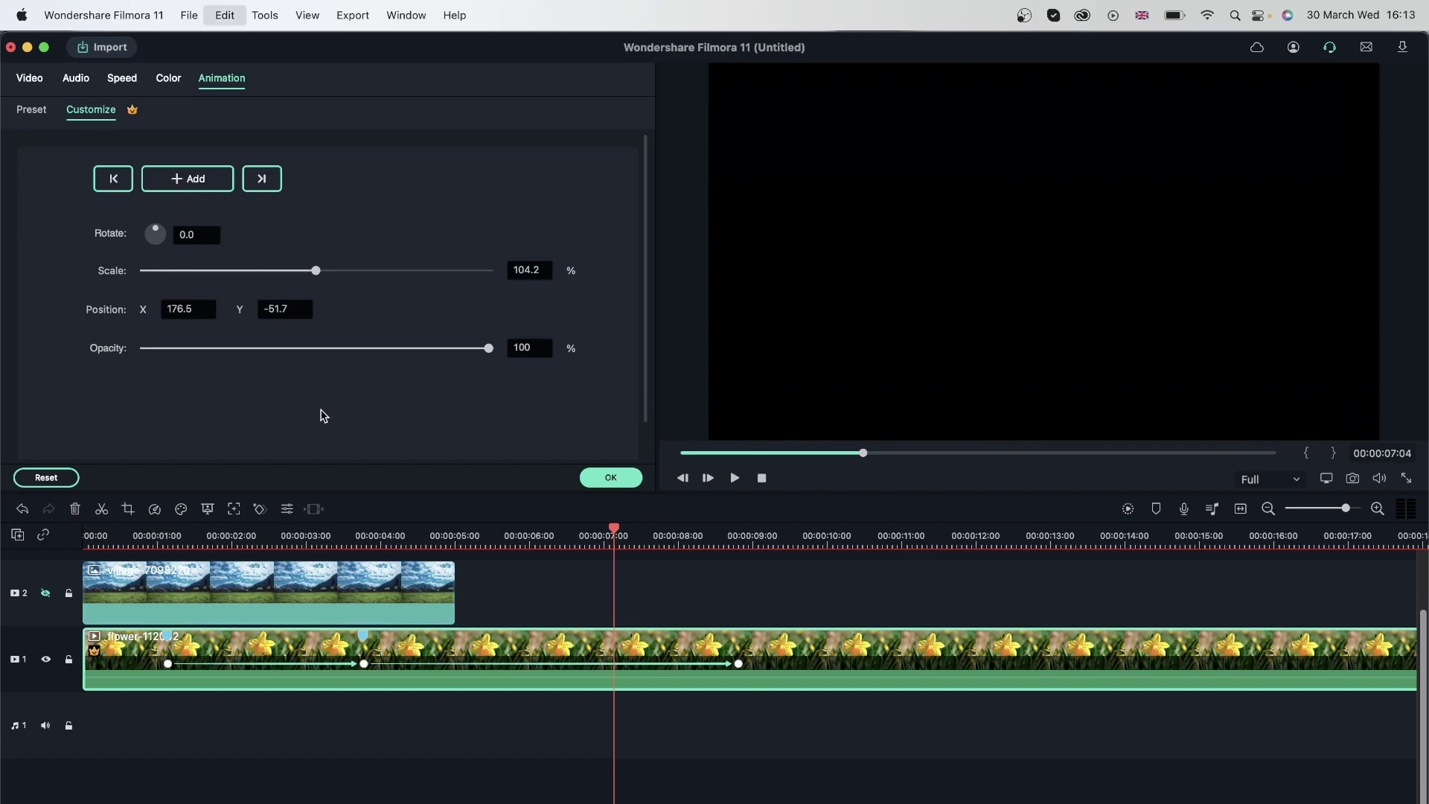
Go back through the flower clip's keyframes to the one at 00:00:03:23 and set its rotation to 71.9
left_click(259, 182)
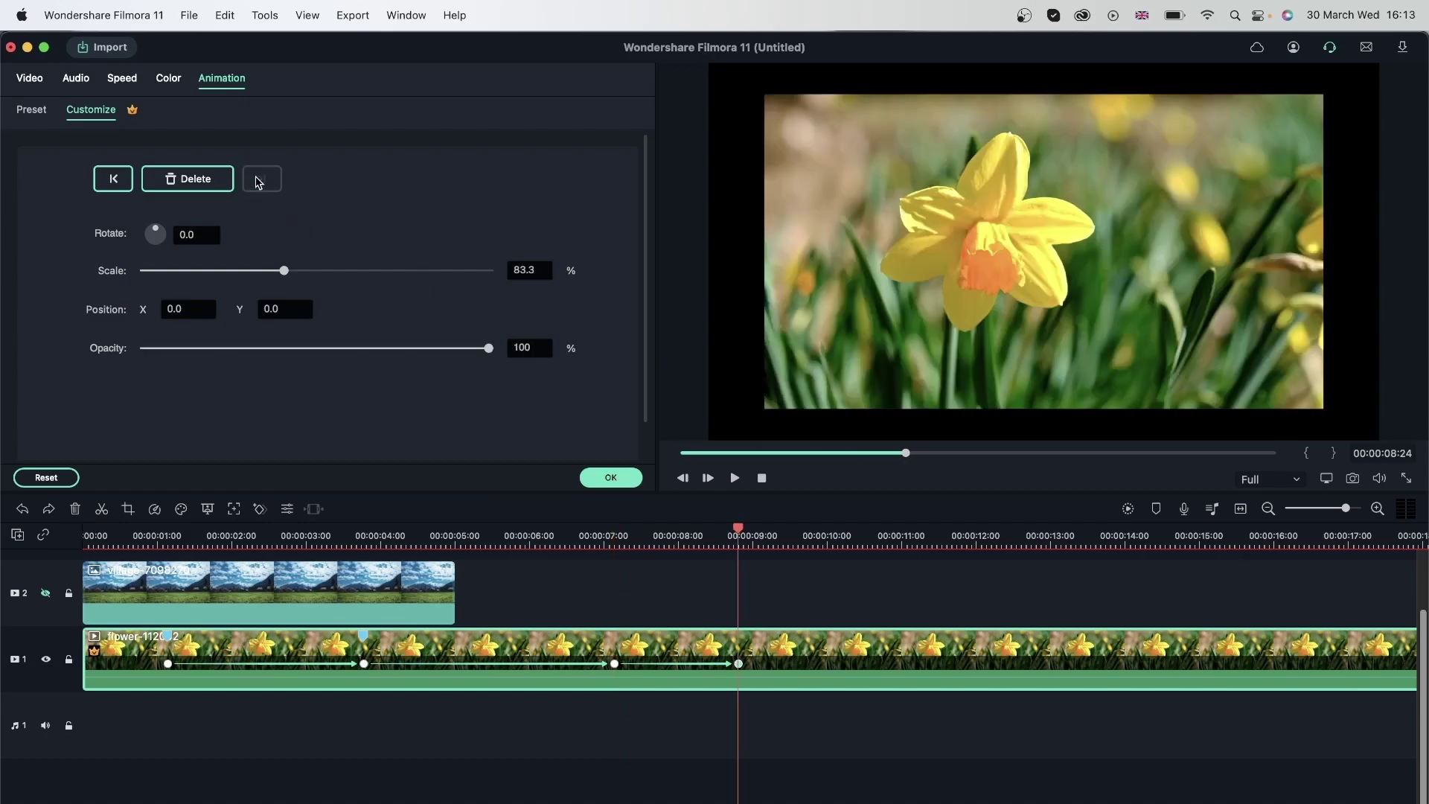
left_click(113, 179)
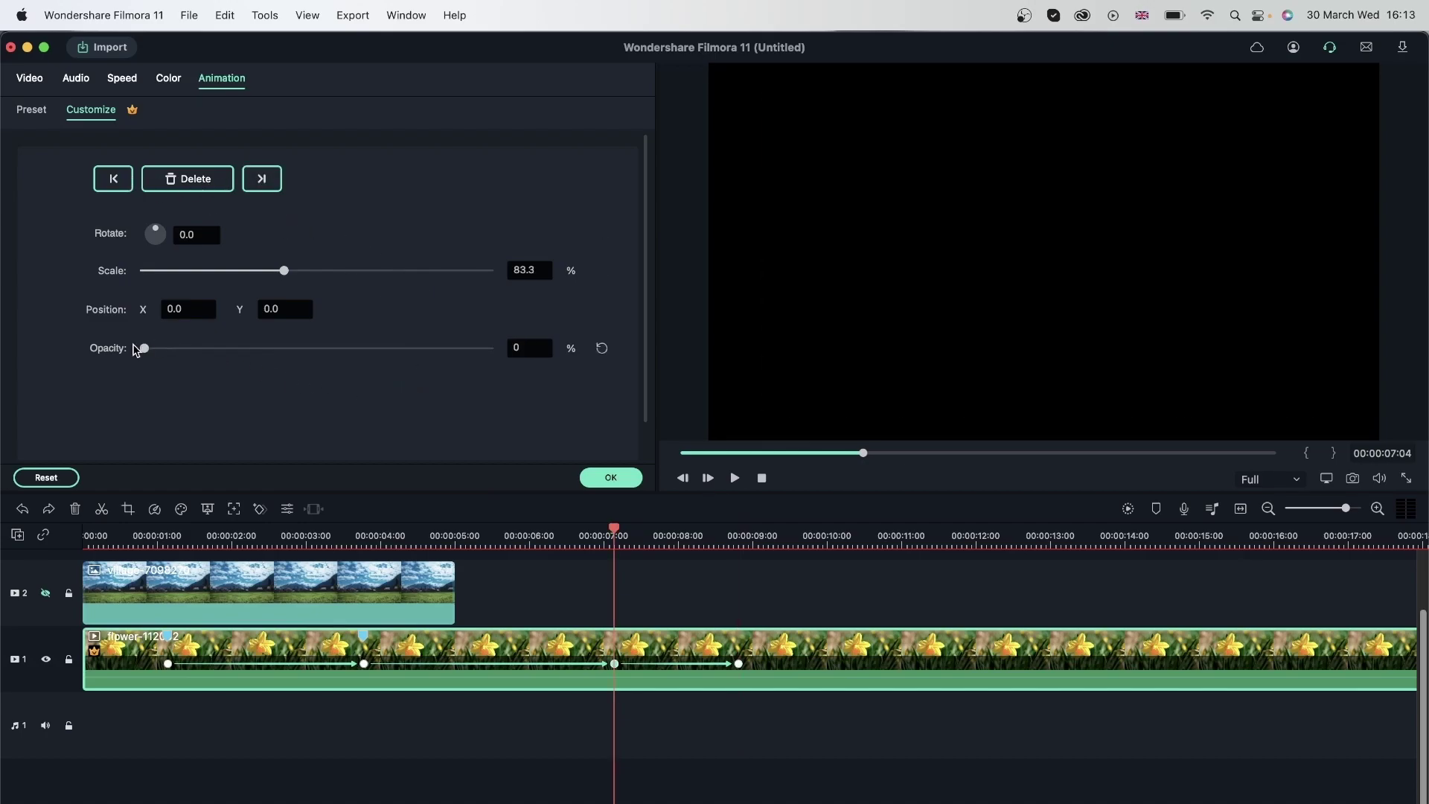
left_click(113, 179)
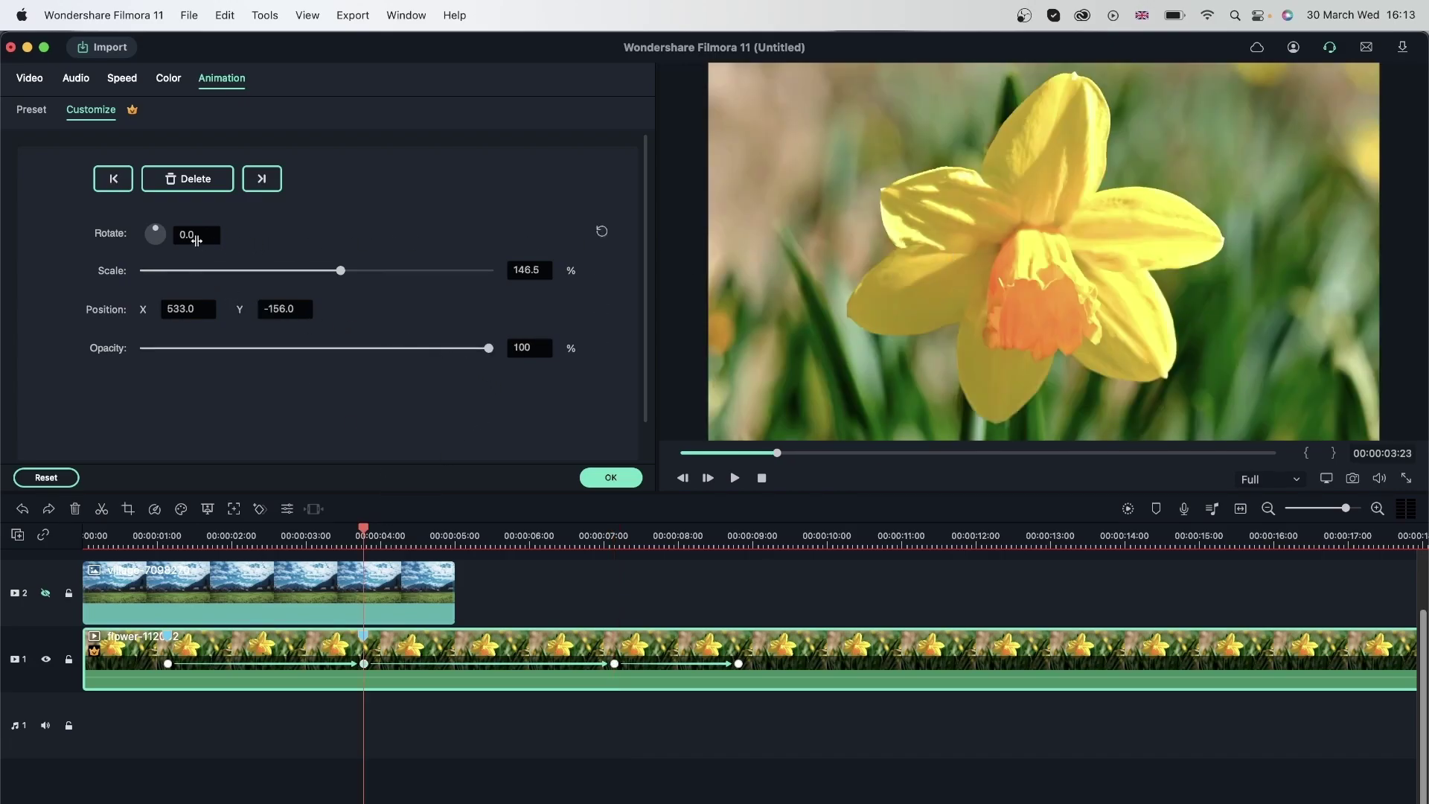
left_click_drag(156, 238, 162, 239)
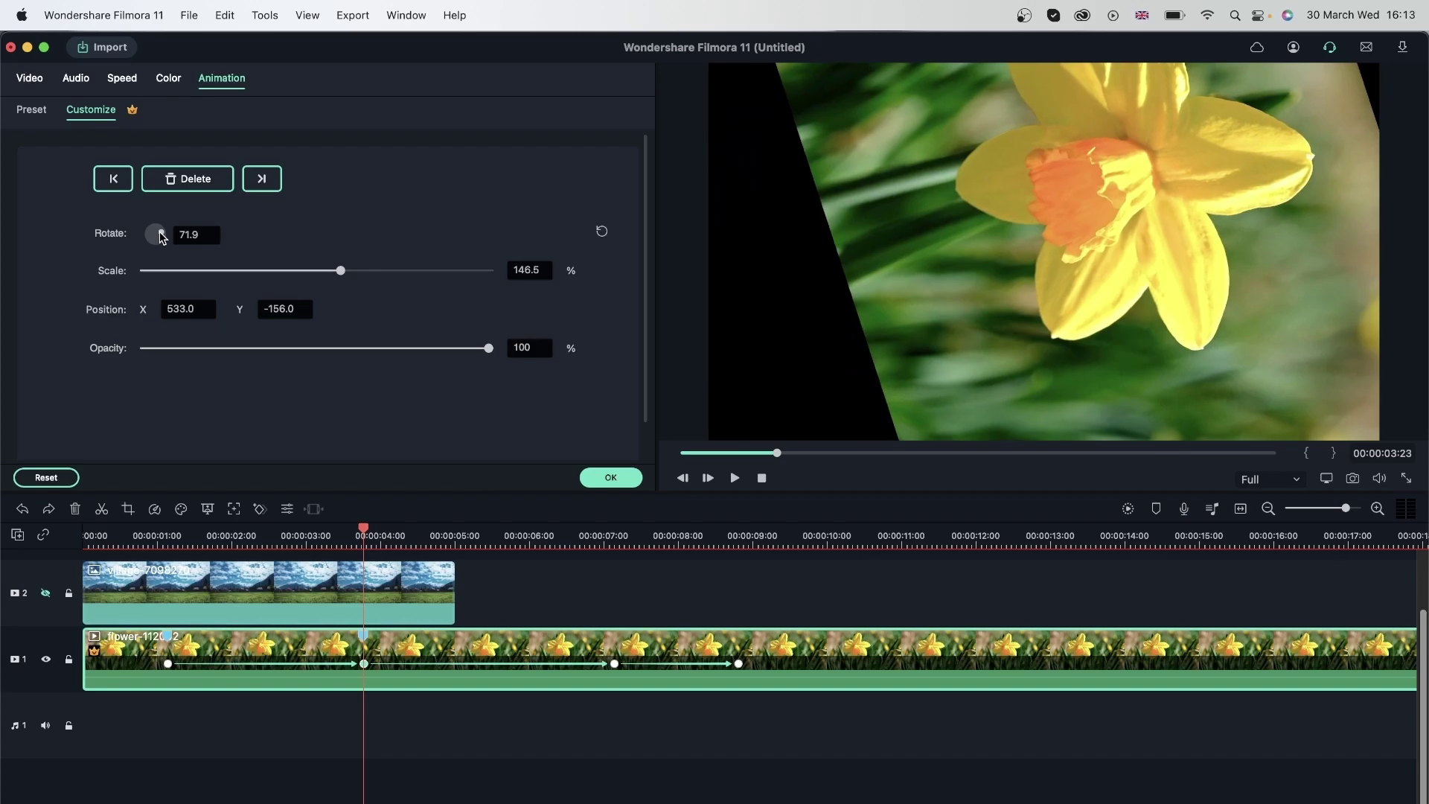
Play back the flower clip's rotation and fade animation from its first keyframe, and return to the keyframe at 00:00:01:04
left_click(164, 543)
key("space")
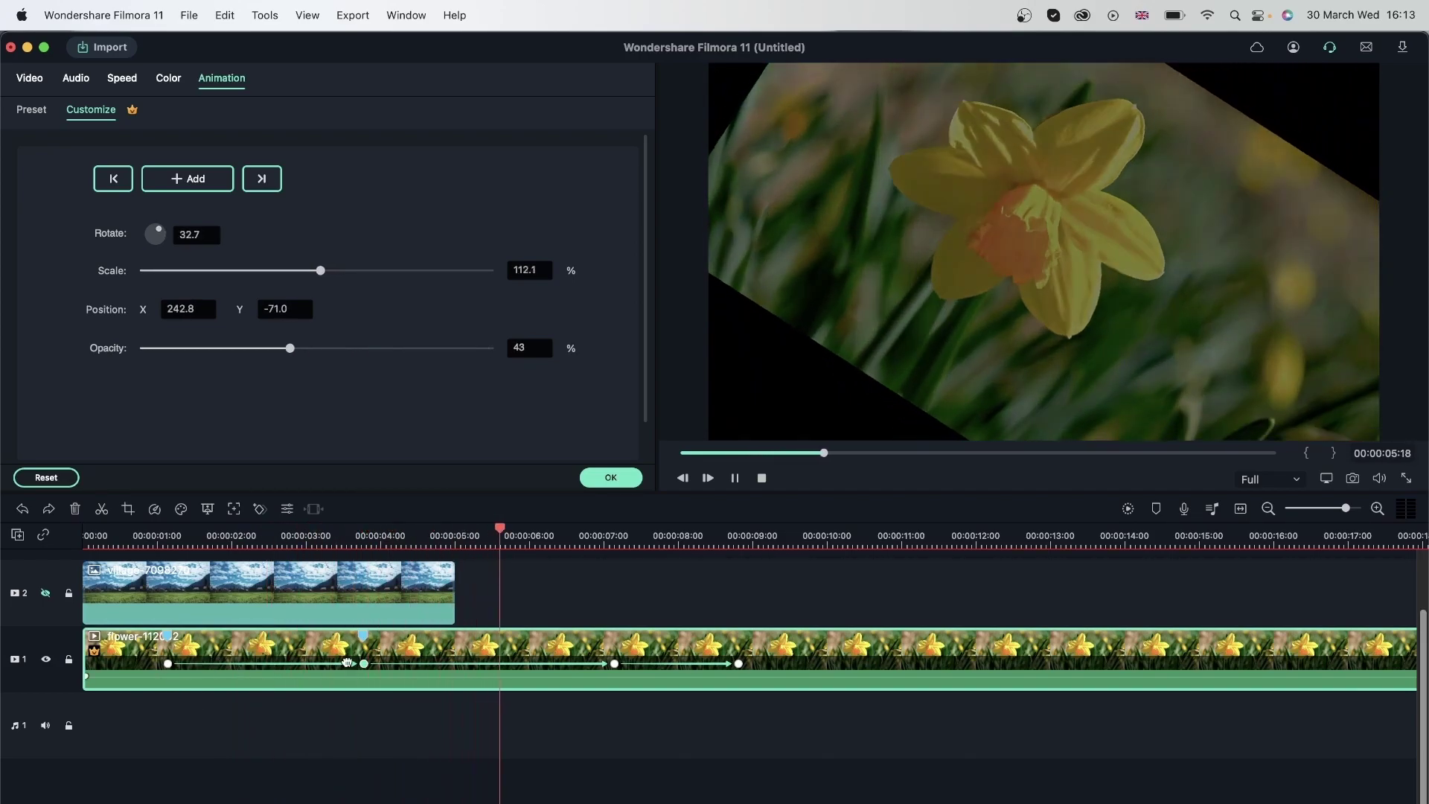
key("space")
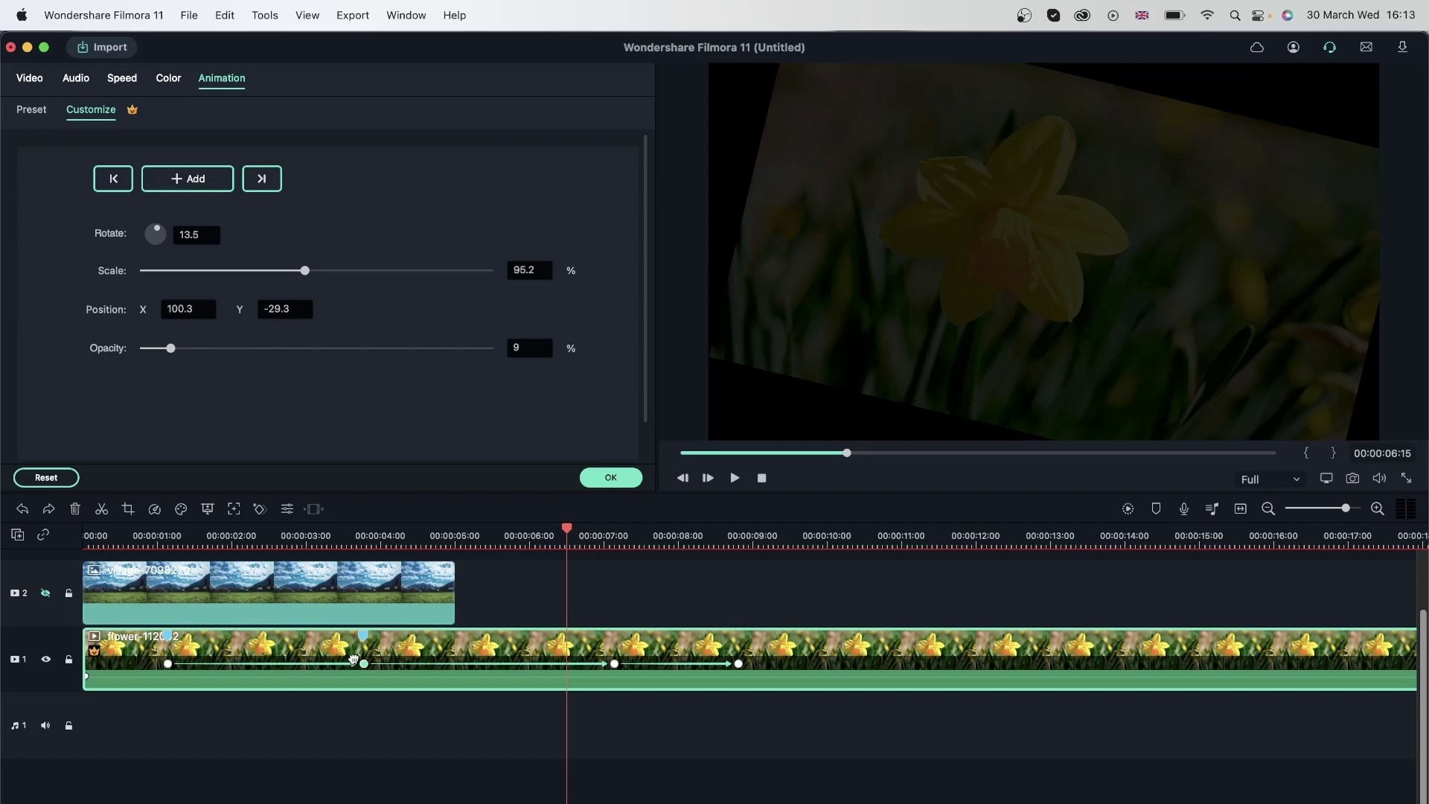
left_click(113, 178)
left_click(114, 178)
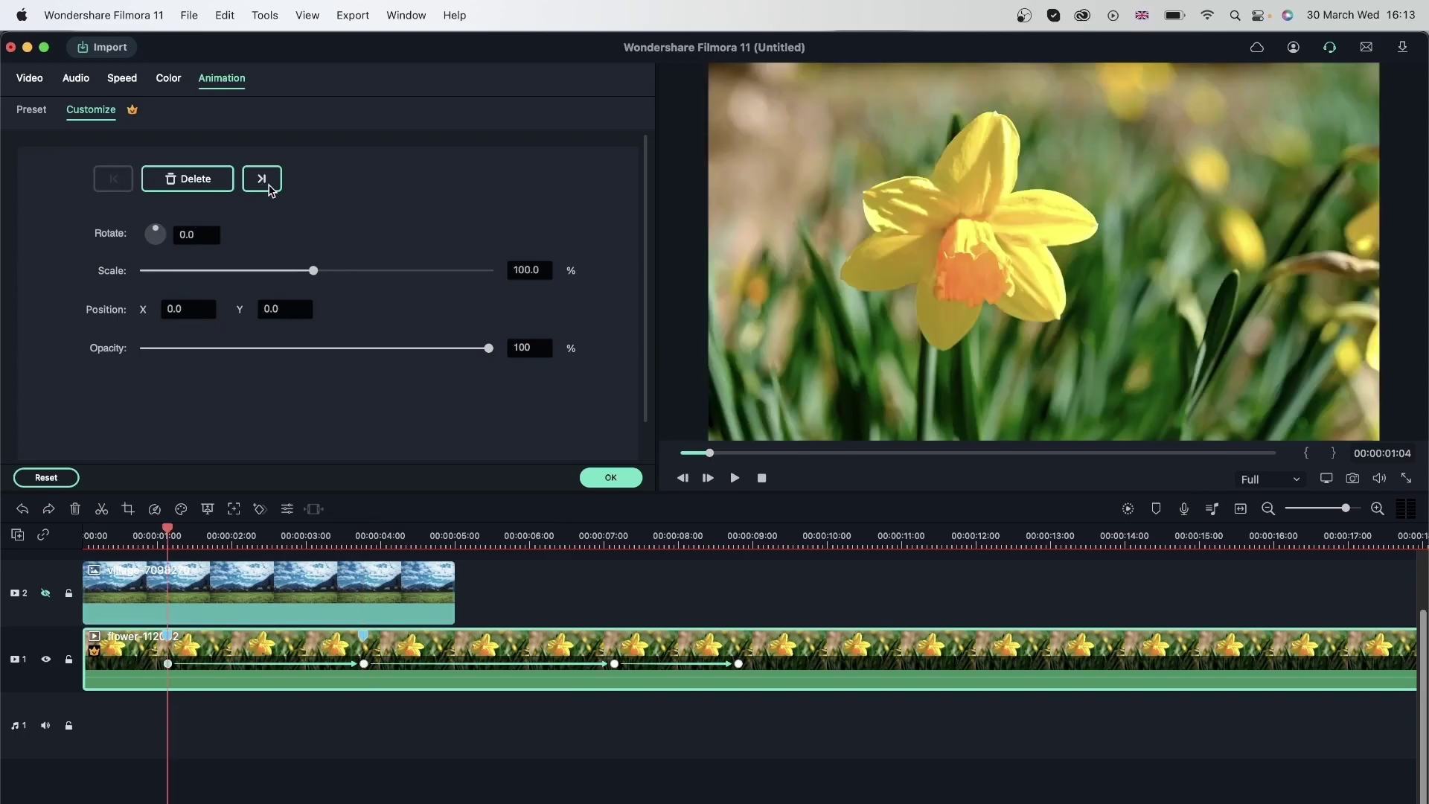
key("Down")
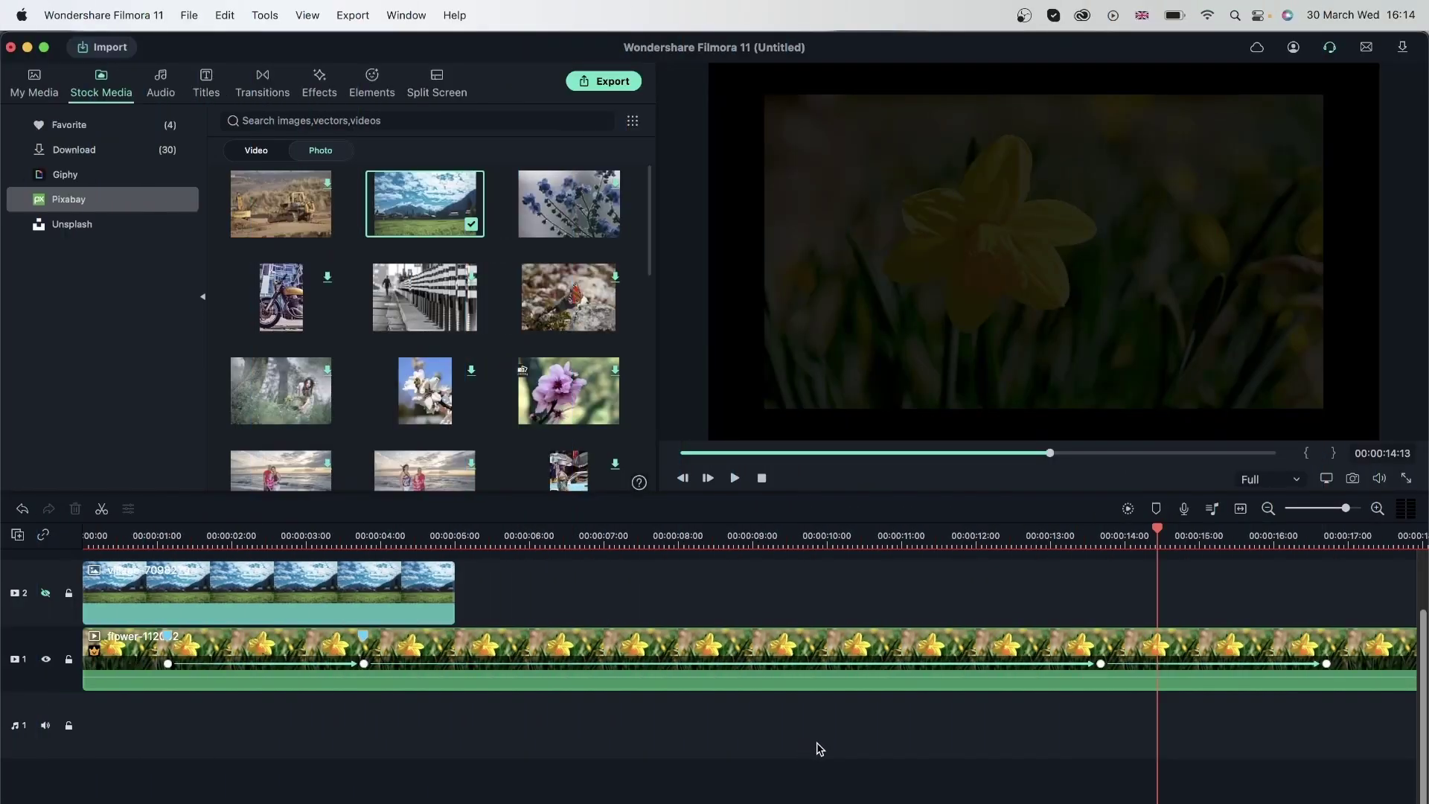
Replace the landscape and flower clips on the timeline with the wind-blown plant clip from the downloaded stock media
left_click_drag(1279, 756, 199, 593)
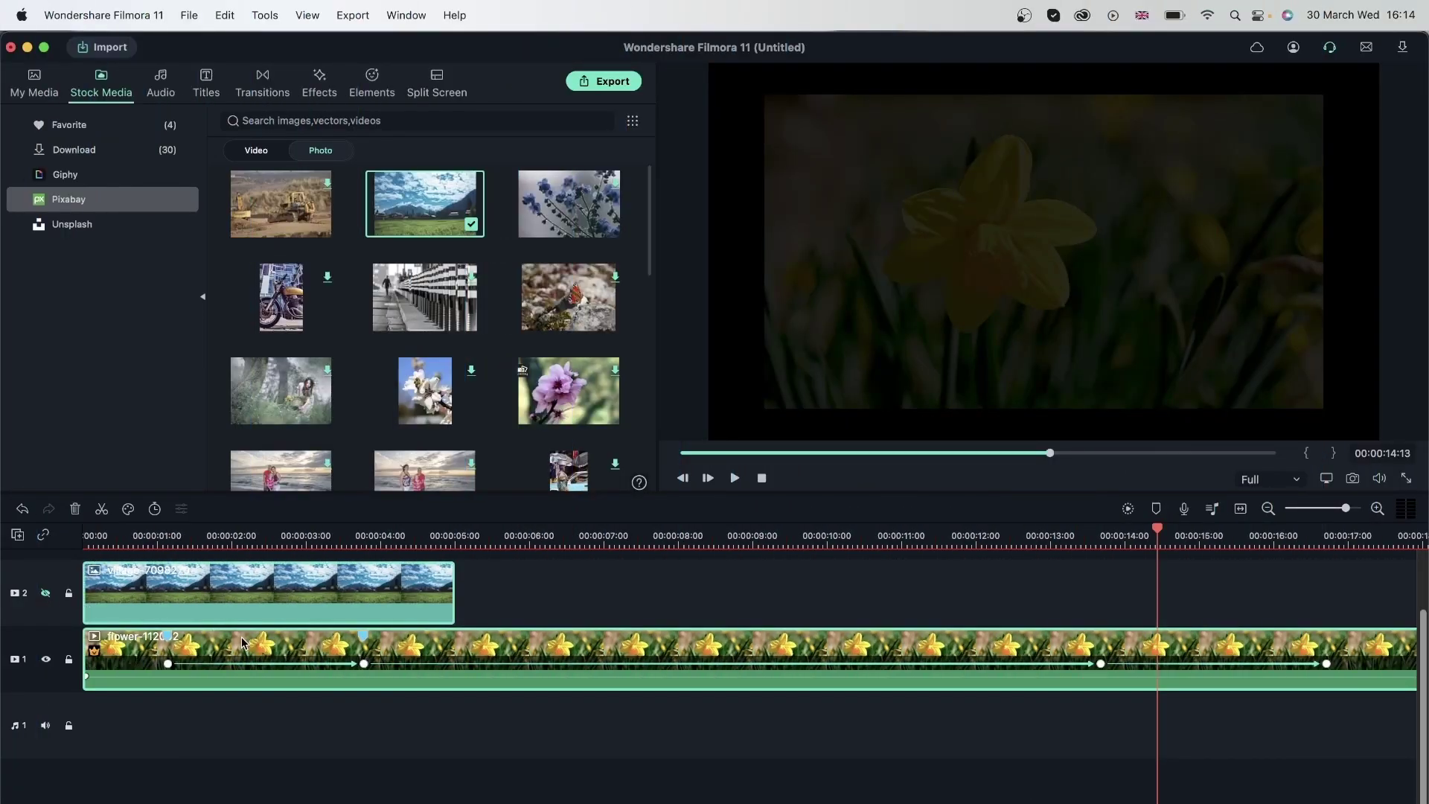
left_click(74, 508)
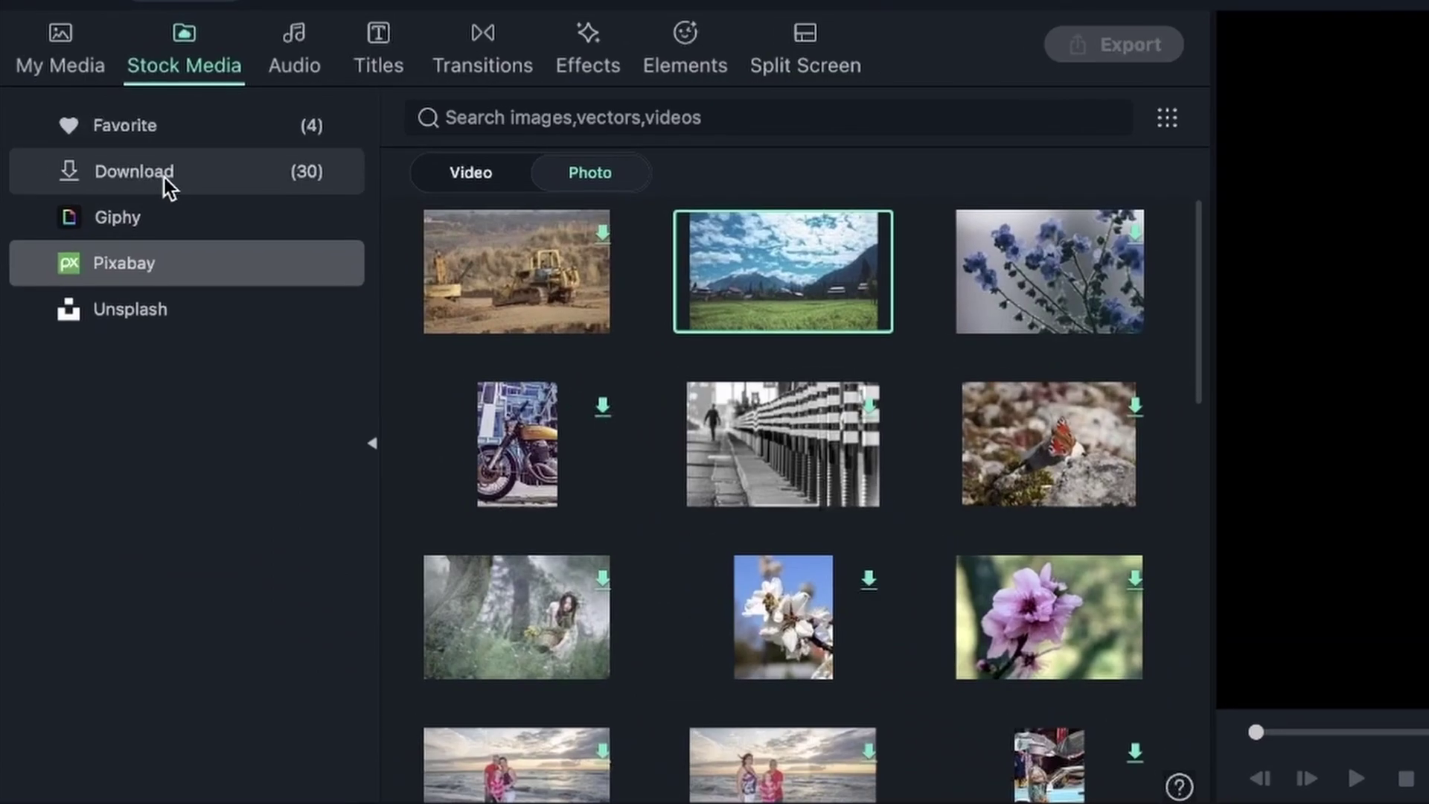
left_click(115, 162)
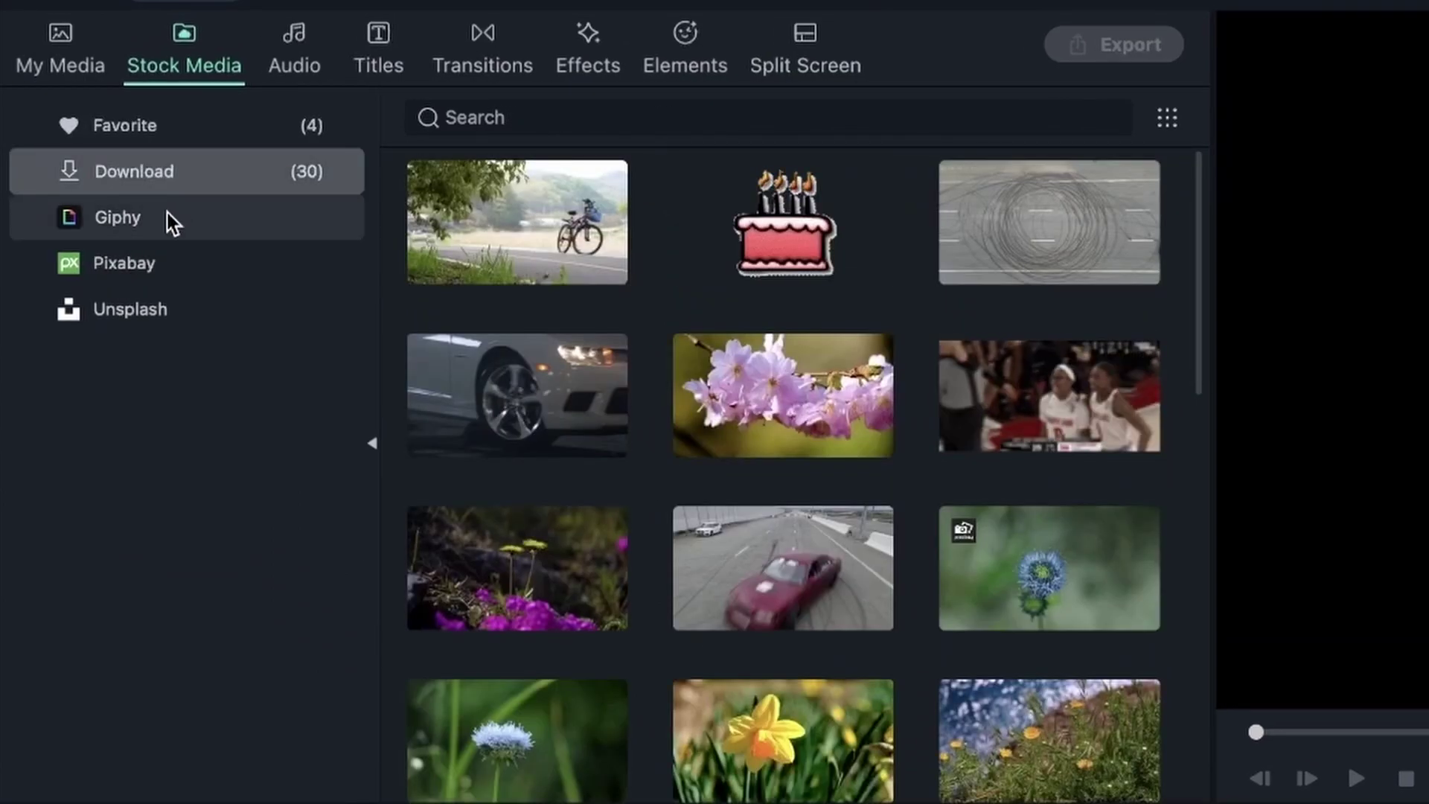
scroll(577, 491, "down", 2)
scroll(829, 656, "down", 5)
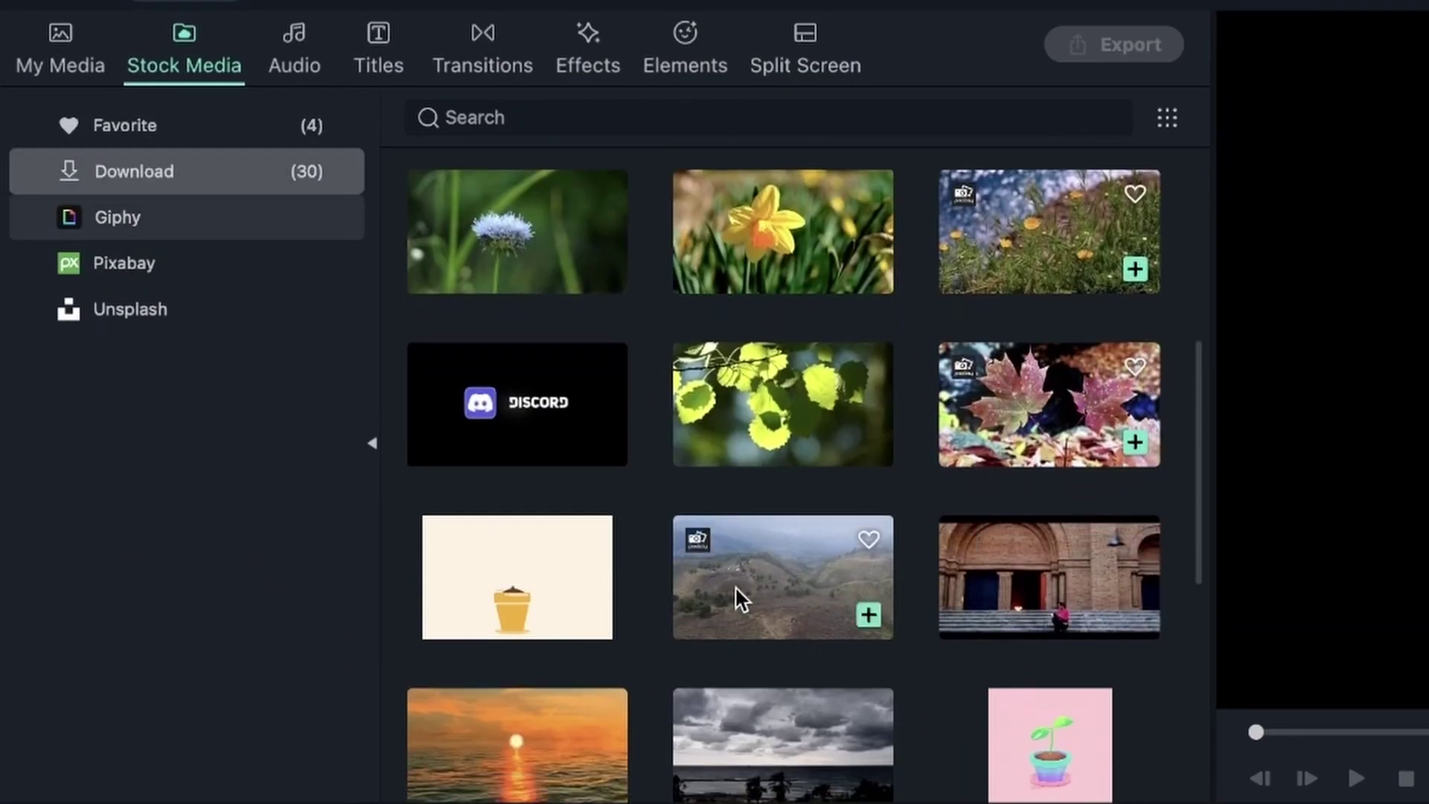
scroll(816, 507, "down", 6)
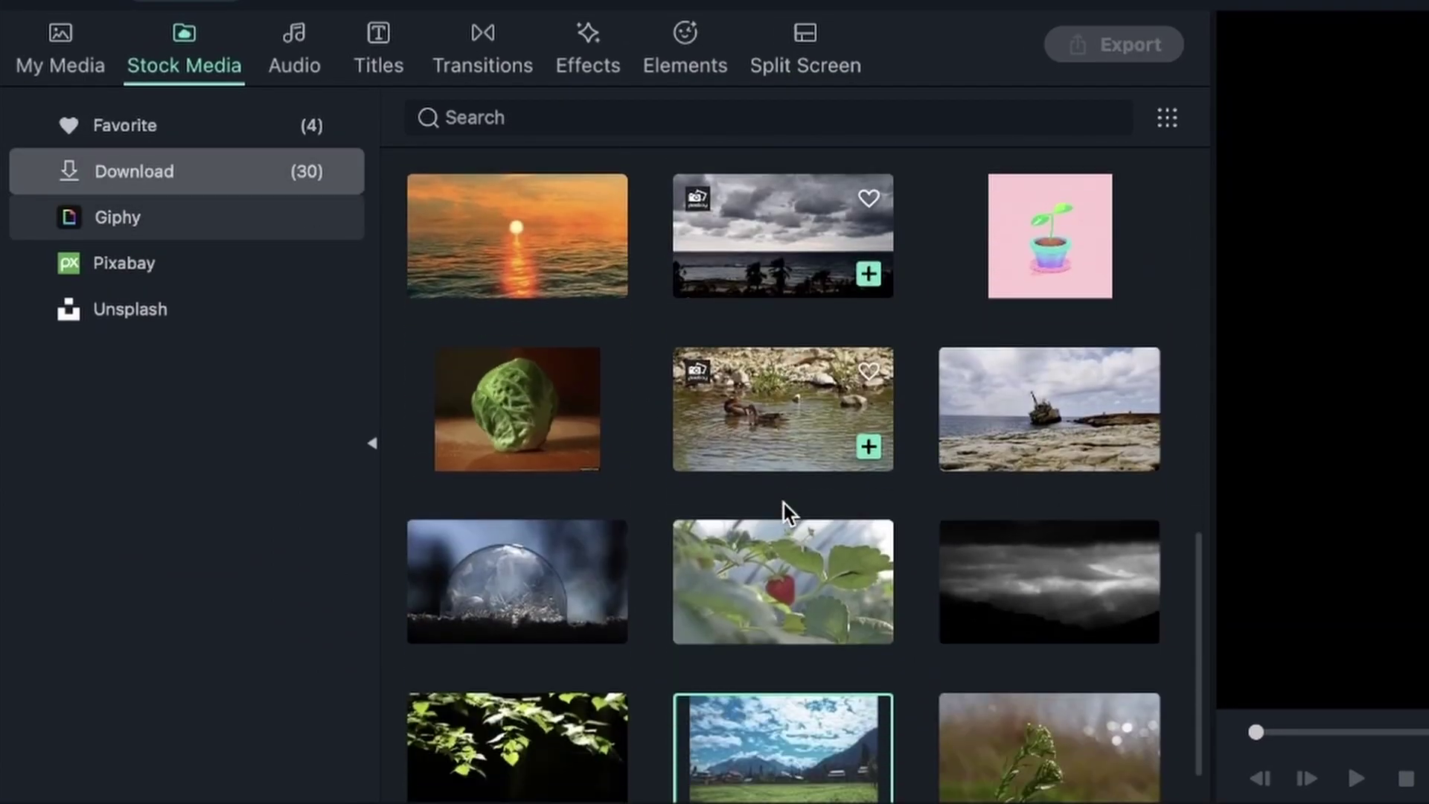
scroll(784, 506, "down", 1)
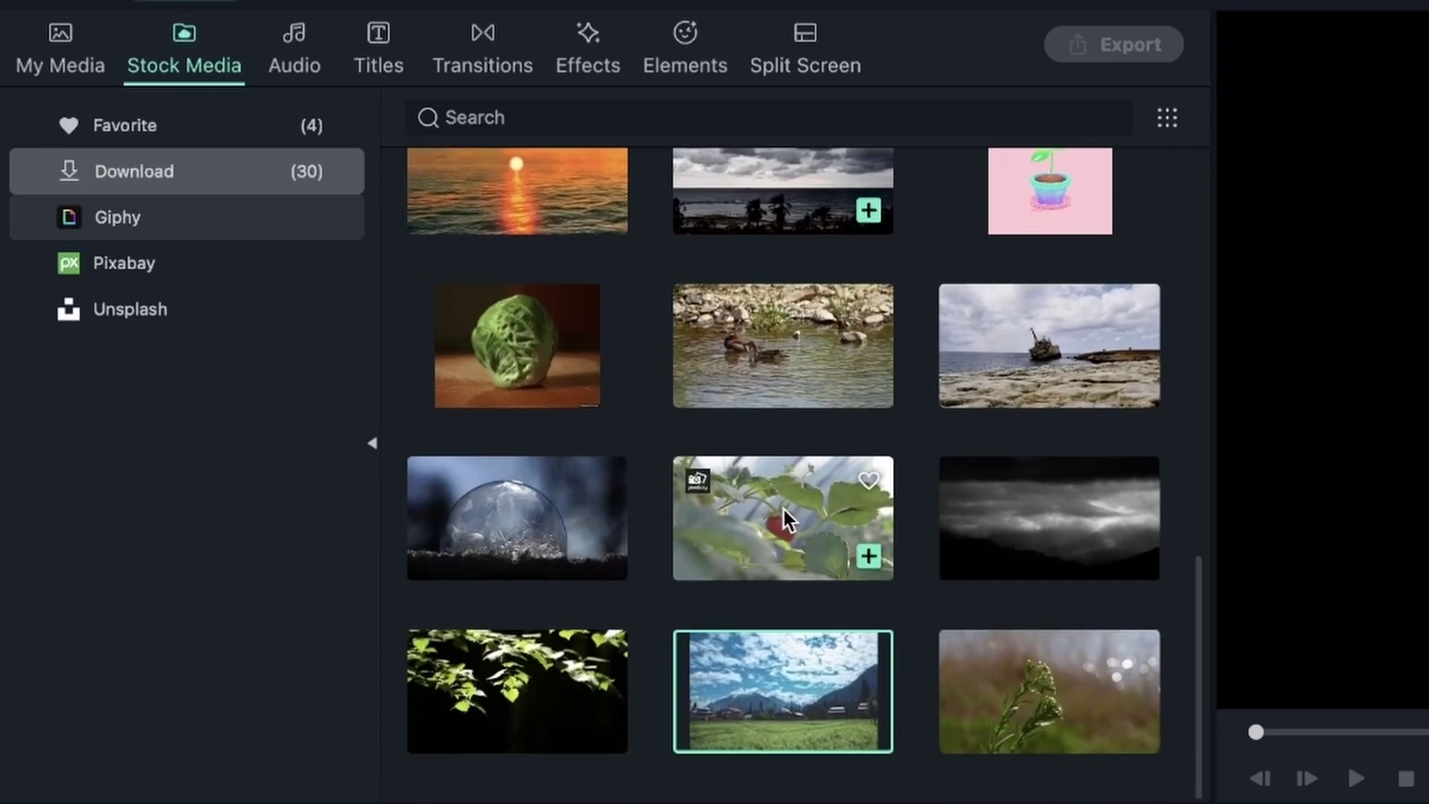
left_click(1012, 695)
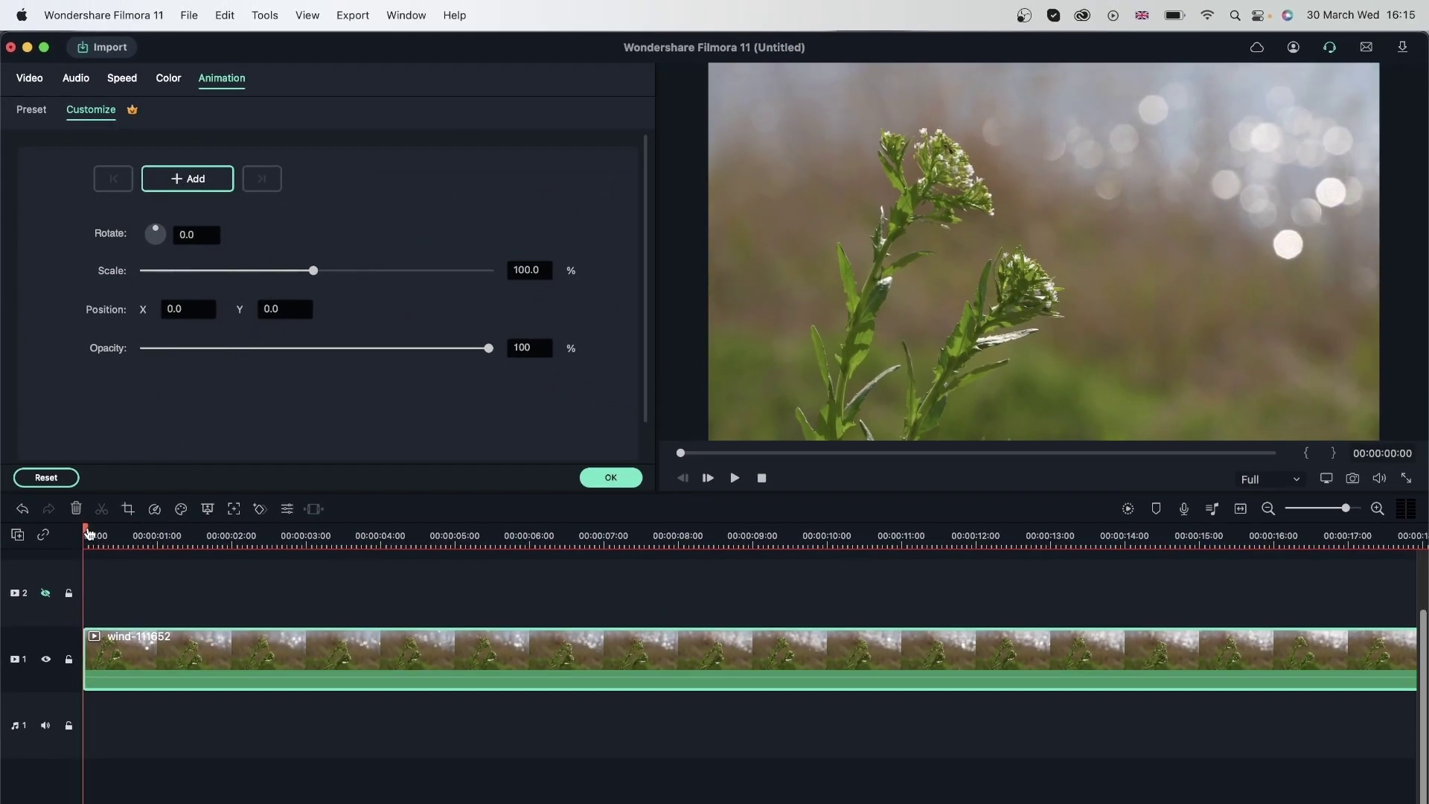
Try adding a custom animation keyframe to the wind clip at 00:00:05:00
left_click_drag(87, 530, 461, 558)
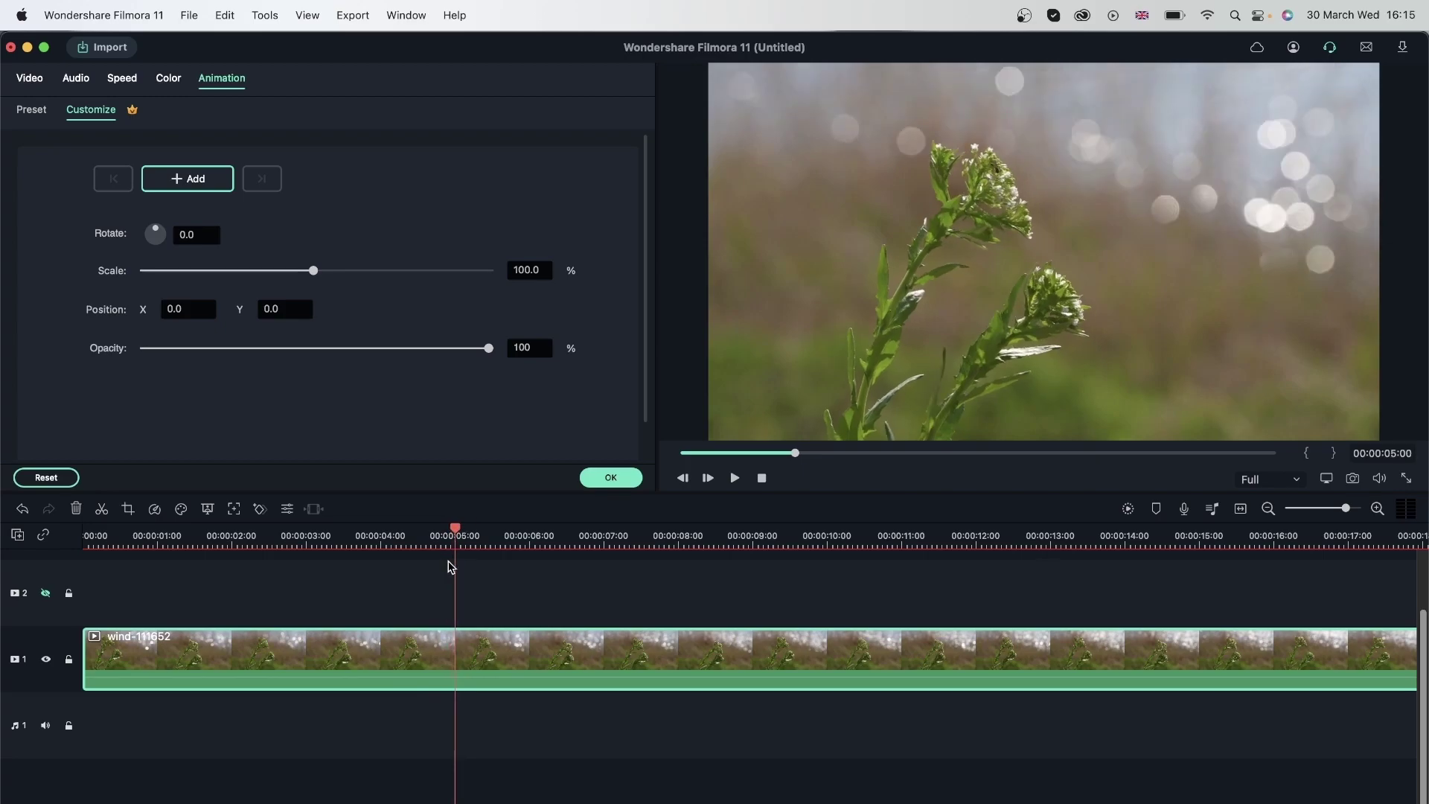
left_click(189, 180)
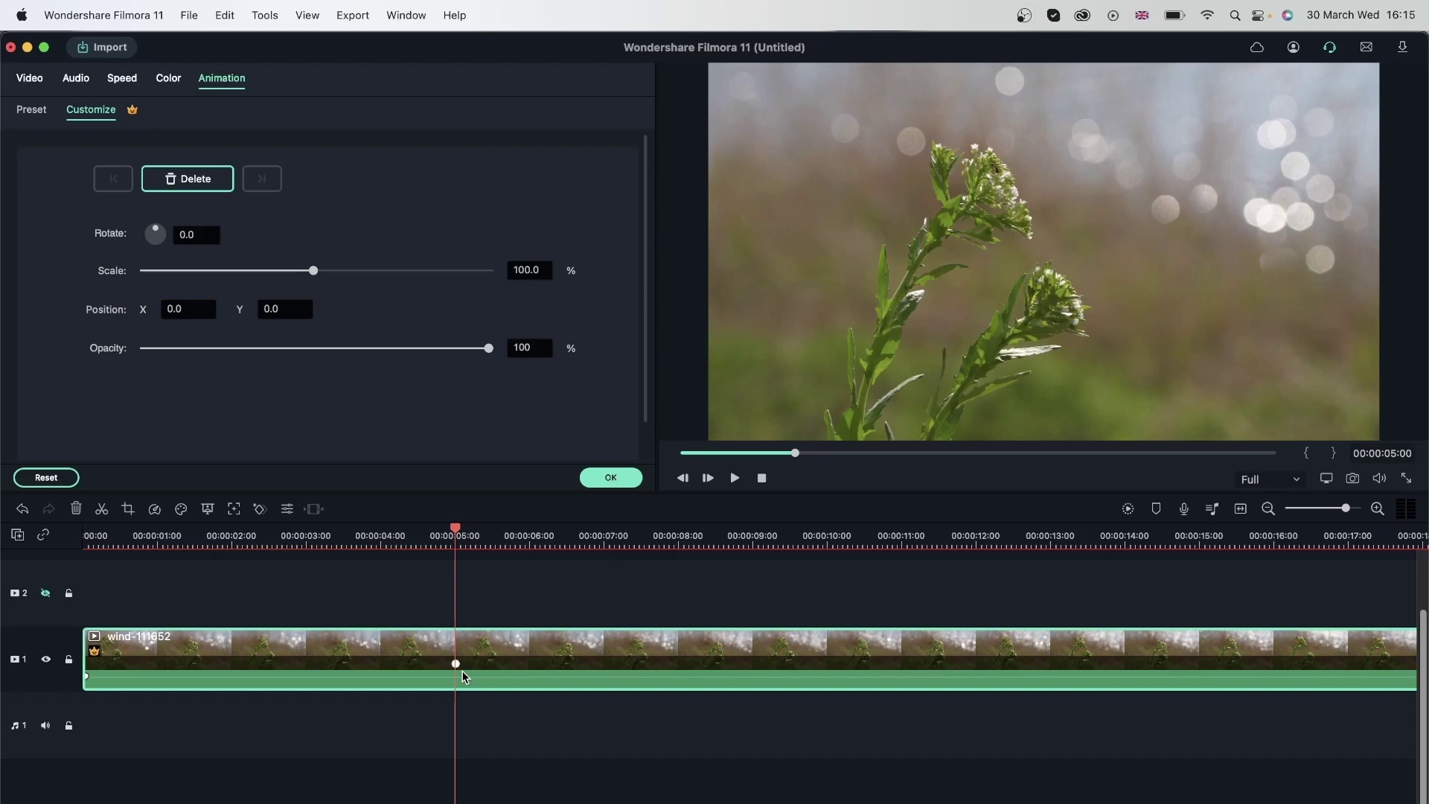
left_click(610, 477)
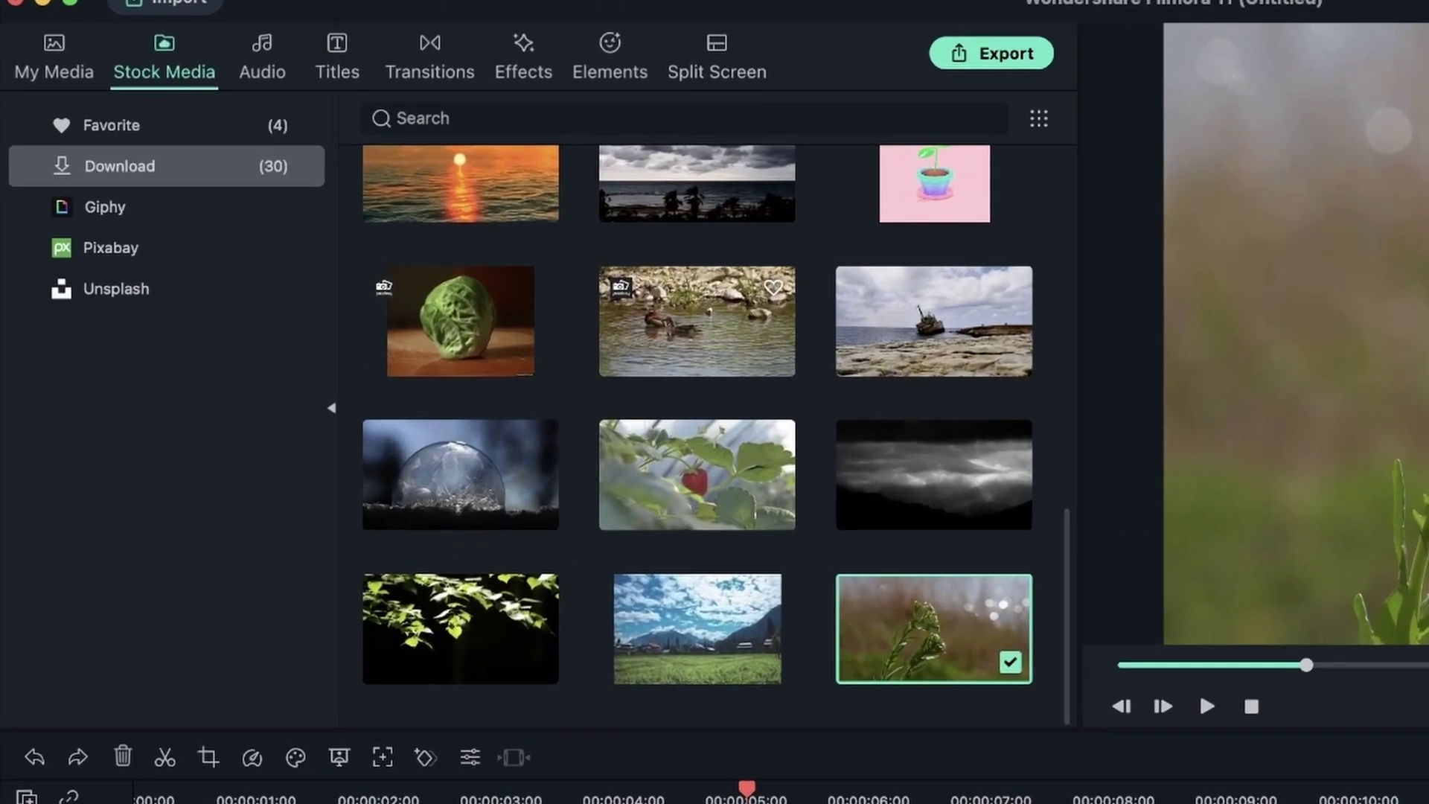
Set the wind clip's basic transform to a scale of 251.2% and an X position of -2858
double_click(603, 637)
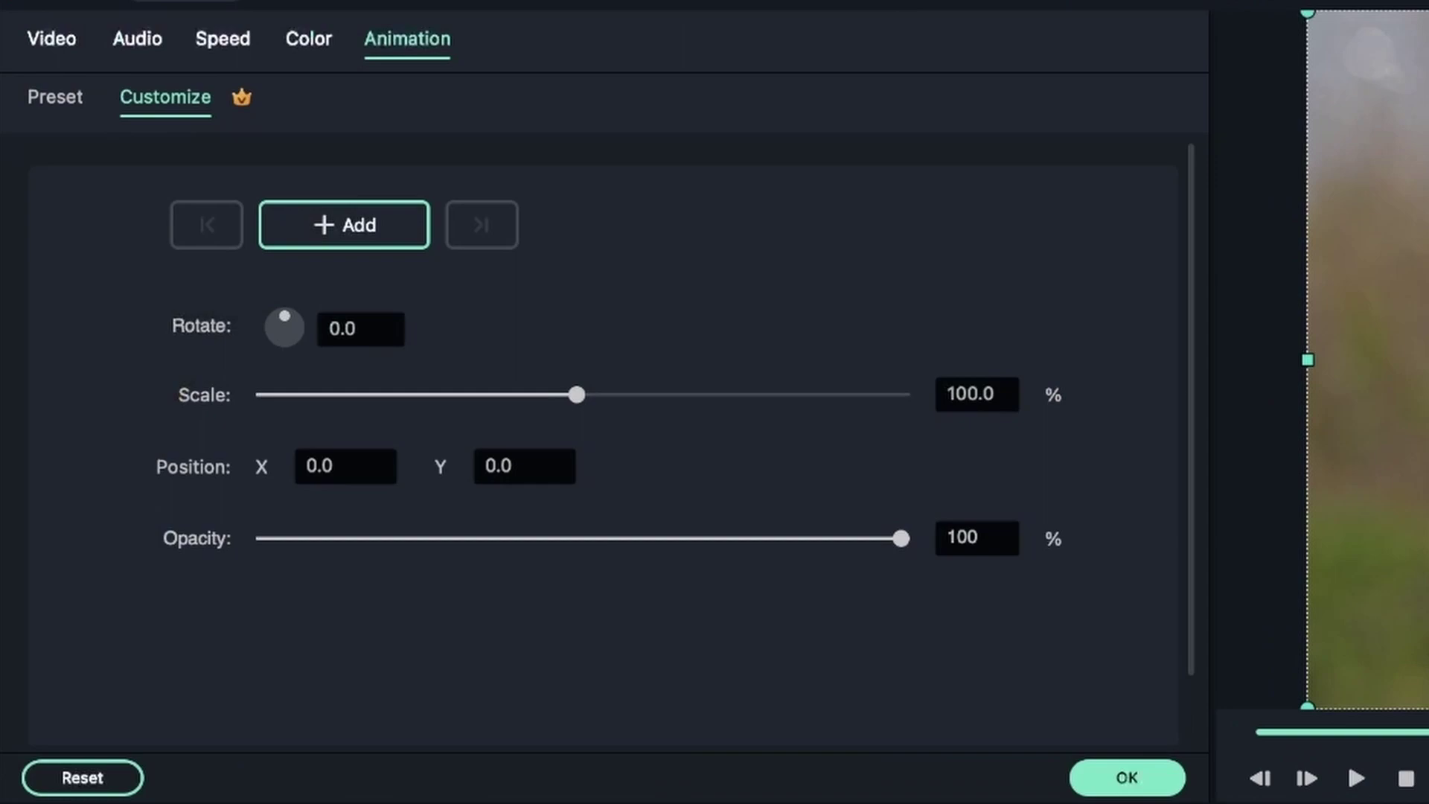
left_click(42, 40)
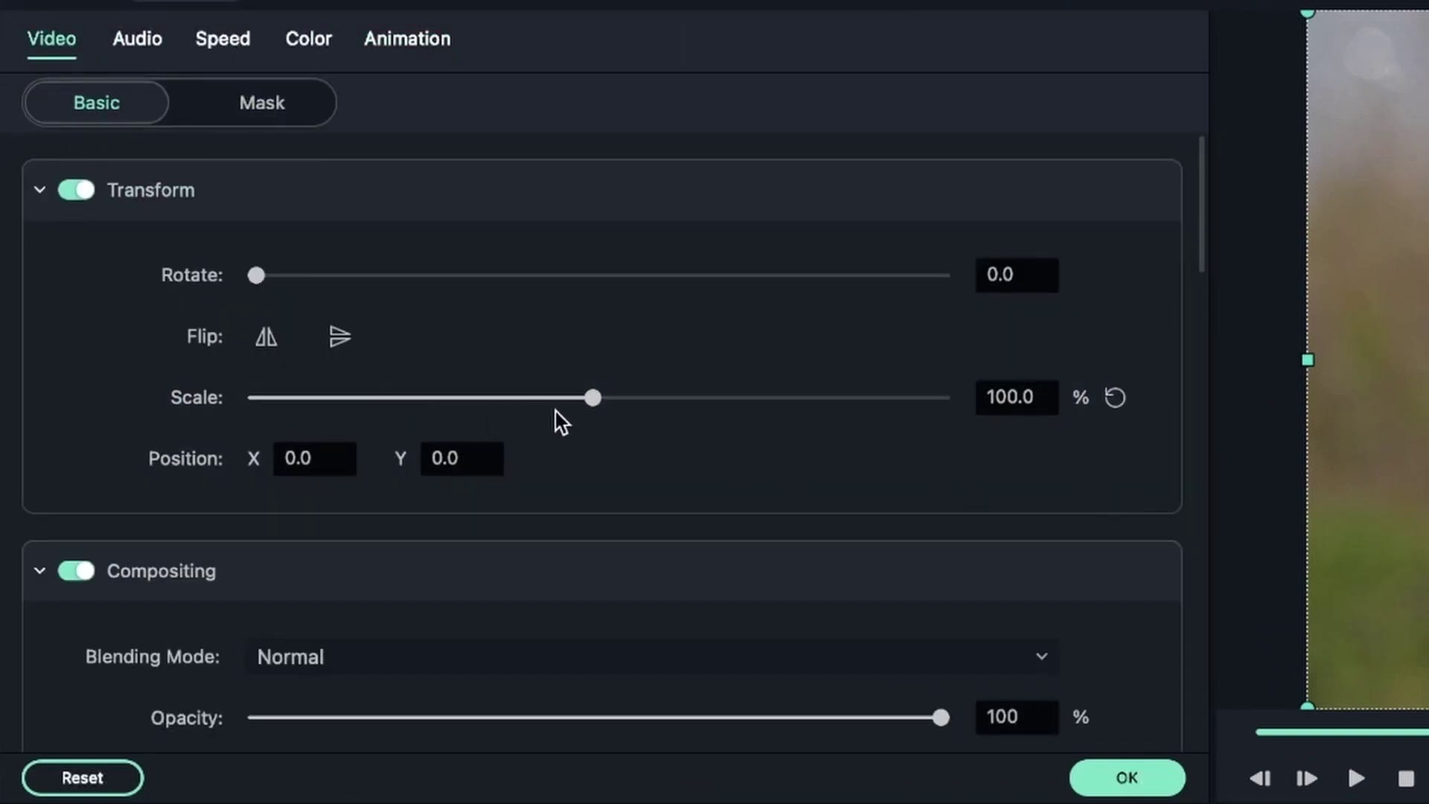
left_click_drag(597, 398, 656, 409)
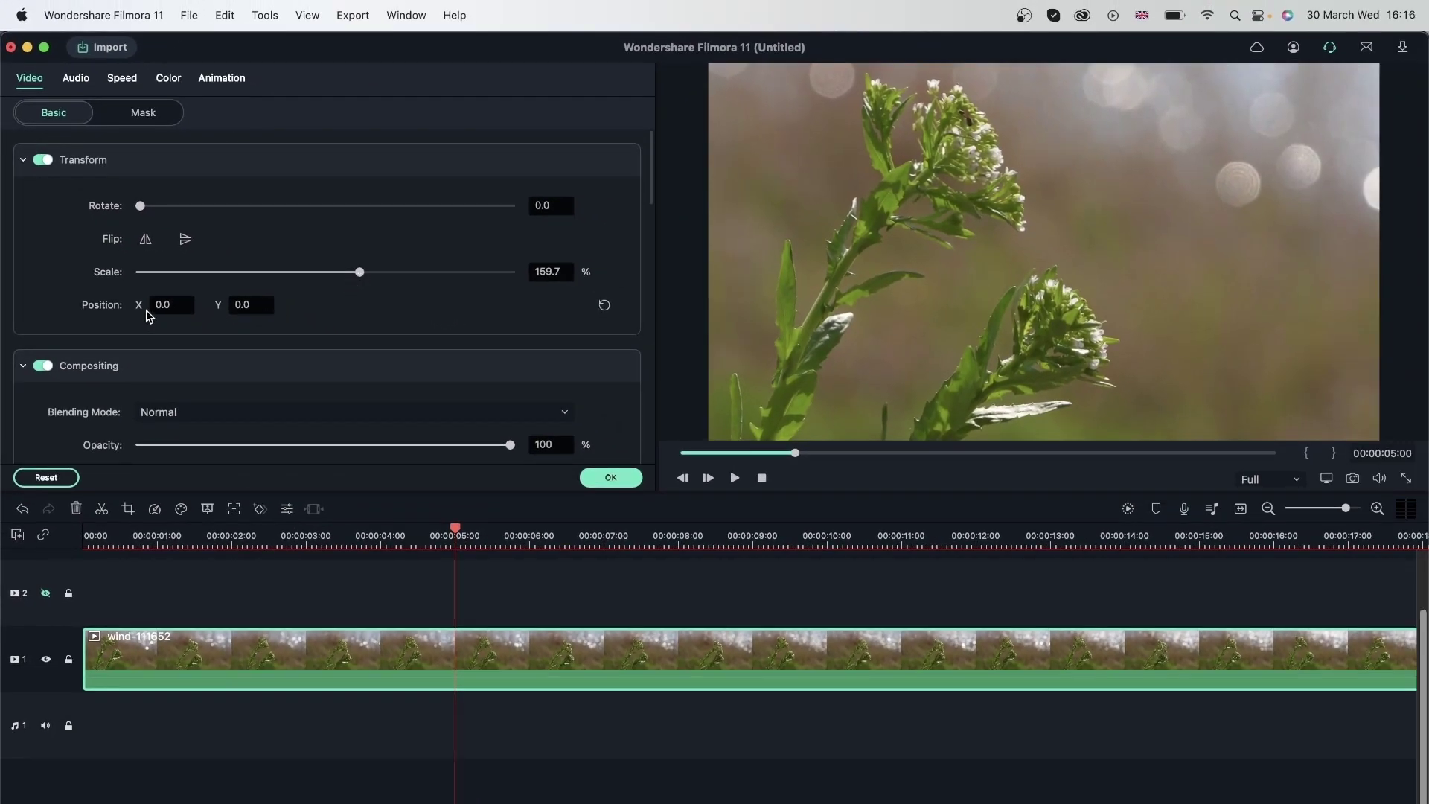
left_click_drag(166, 306, 35, 314)
left_click_drag(176, 303, 36, 308)
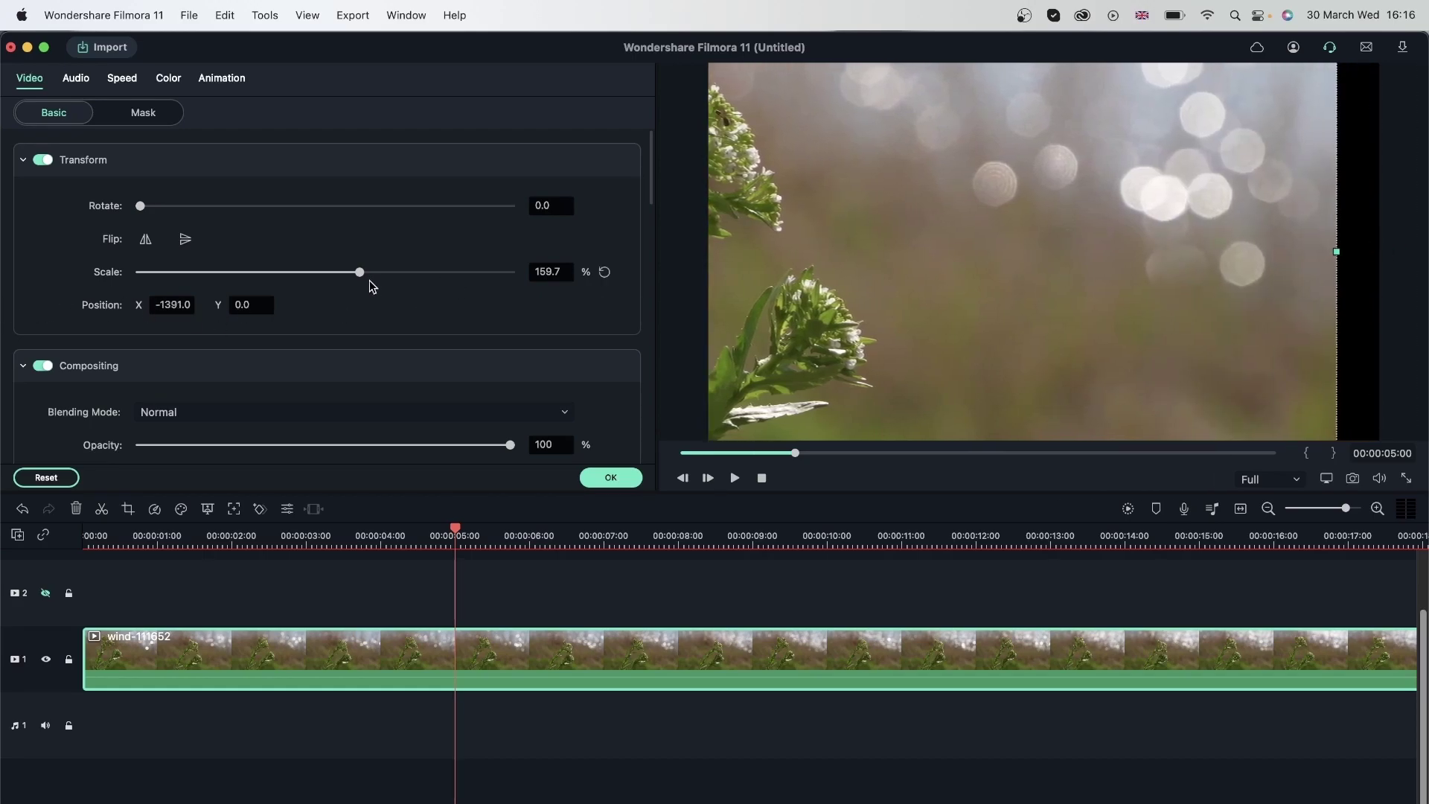
left_click_drag(365, 277, 382, 277)
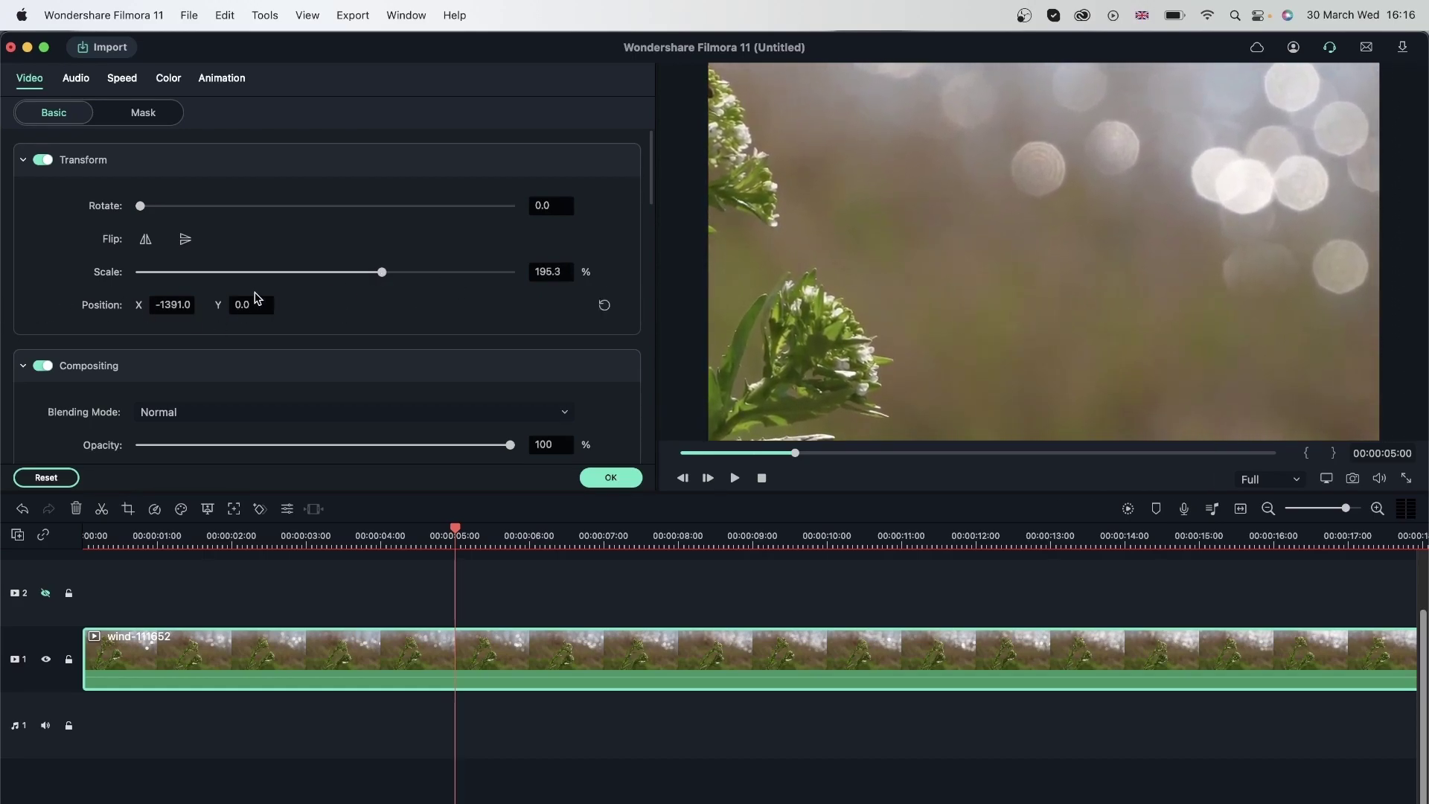
left_click_drag(175, 308, 154, 305)
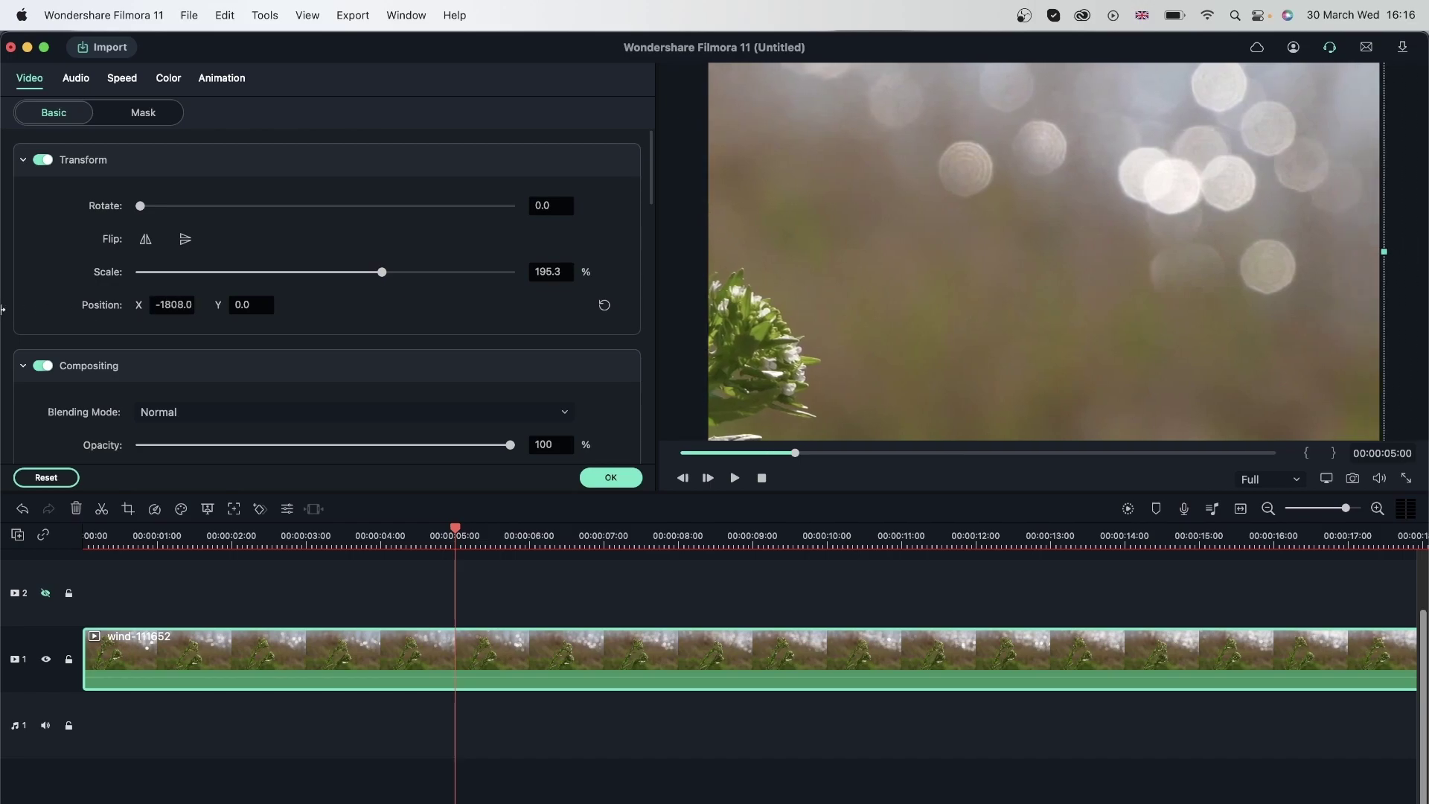
left_click_drag(439, 273, 437, 271)
left_click_drag(207, 303, 178, 300)
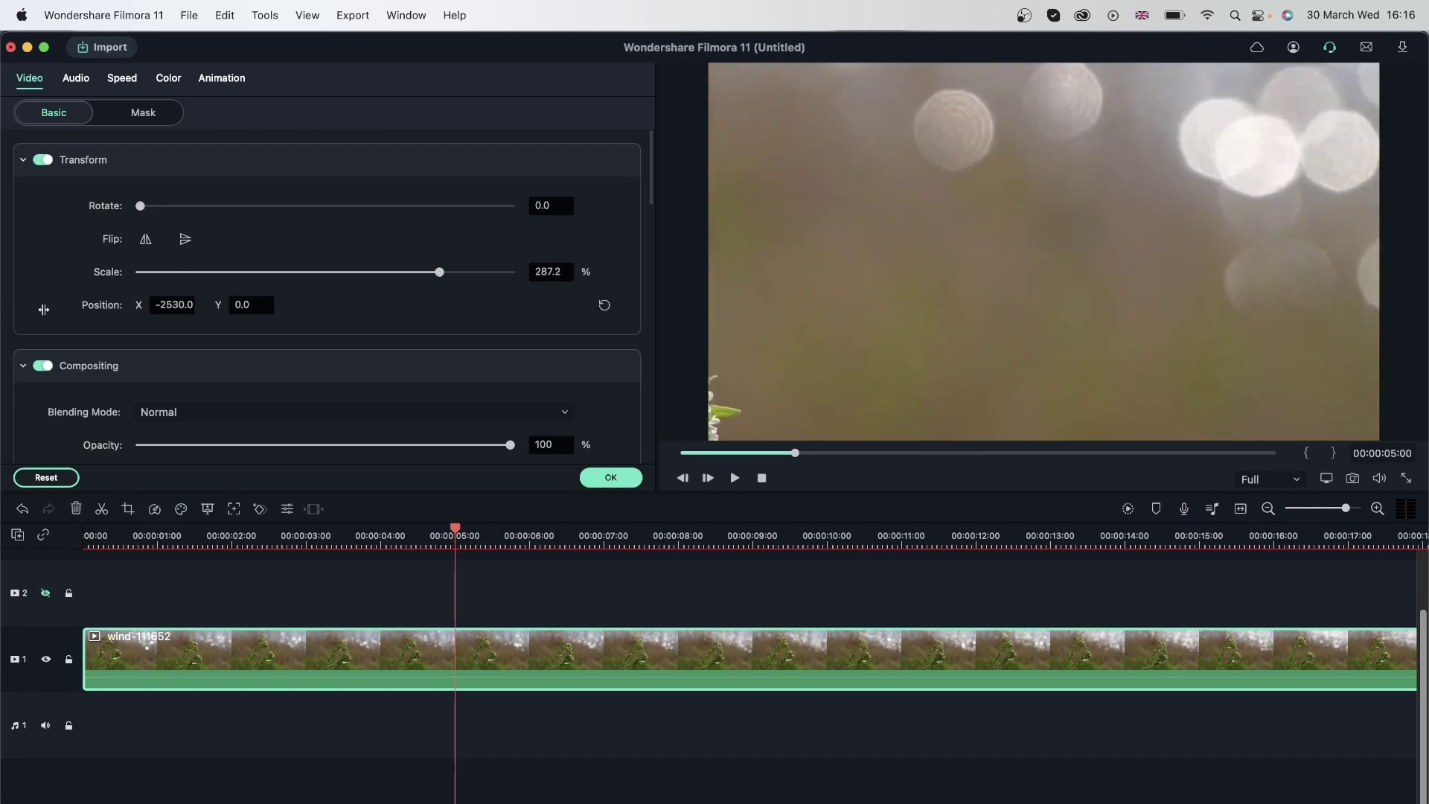
left_click_drag(437, 273, 418, 275)
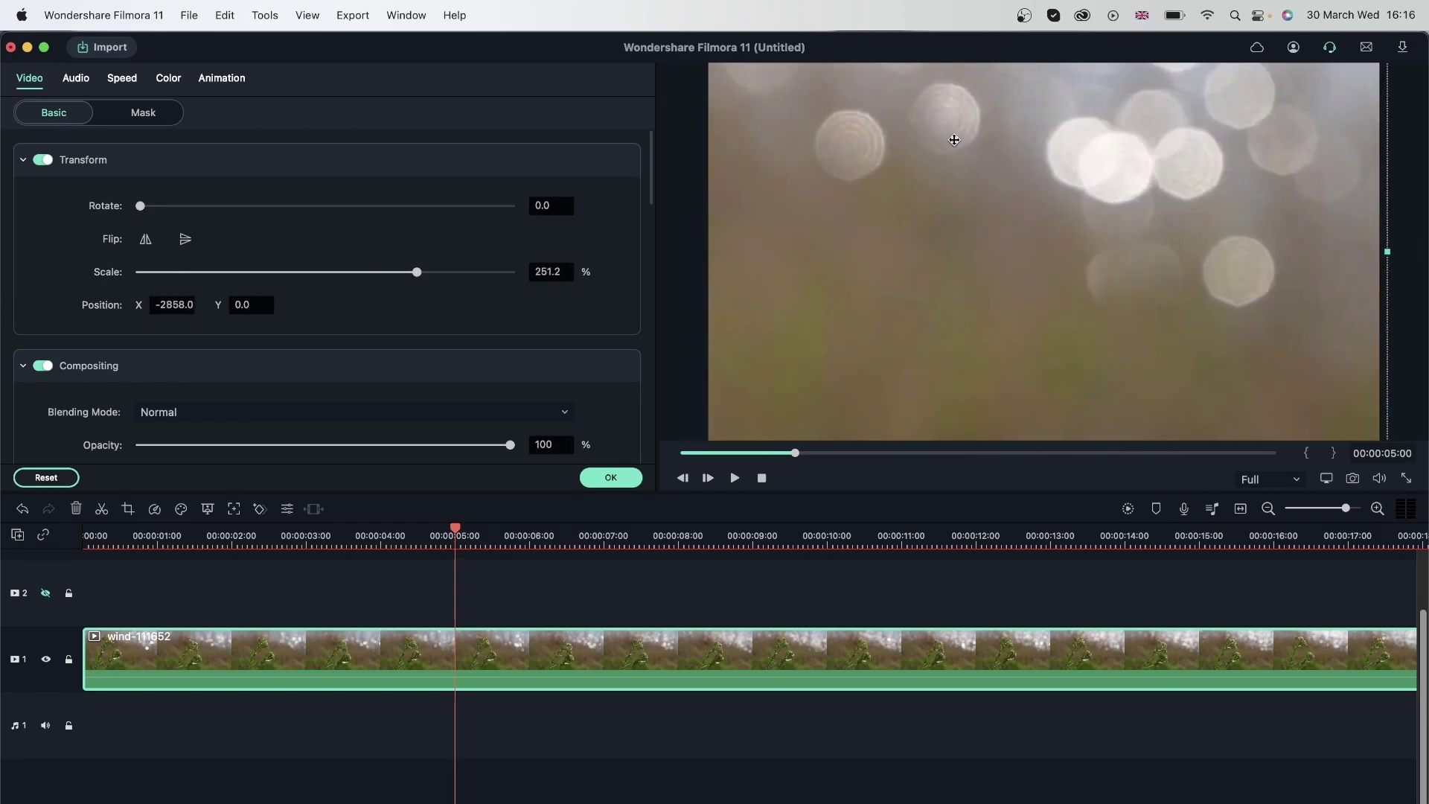
left_click(616, 484)
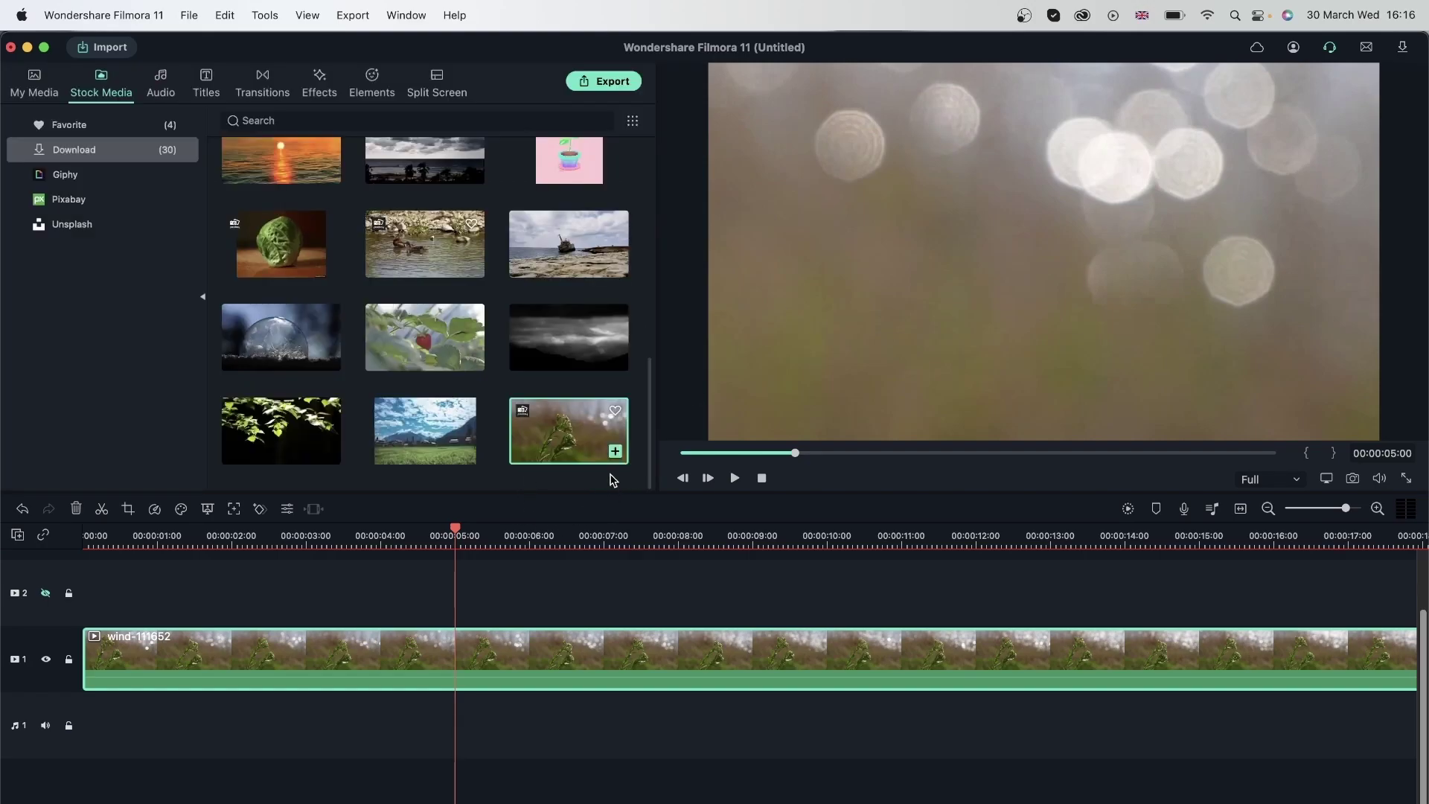
Check the wind clip's framing at the start, and add a custom keyframe at 00:00:05:00
left_click_drag(455, 530, 78, 539)
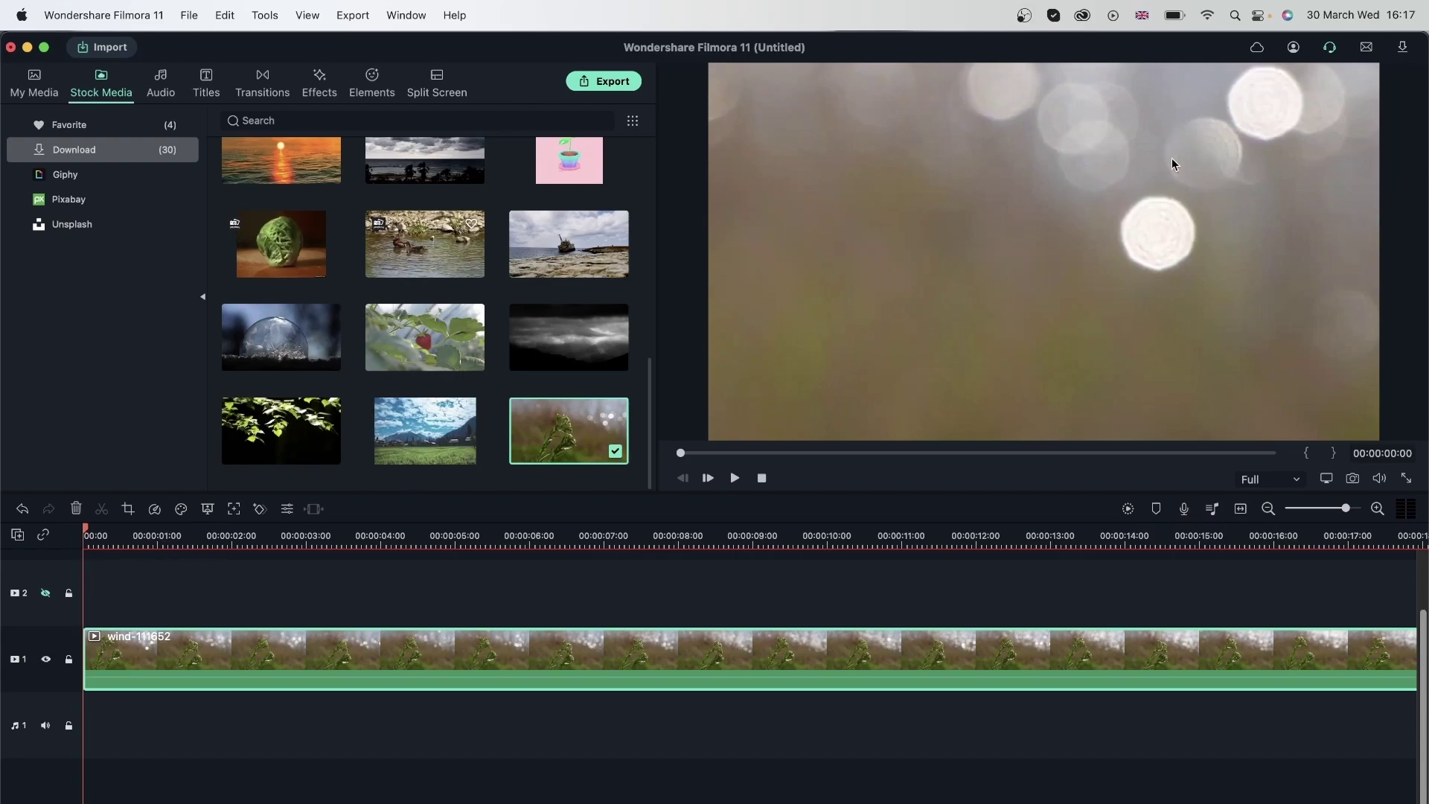
left_click(455, 546)
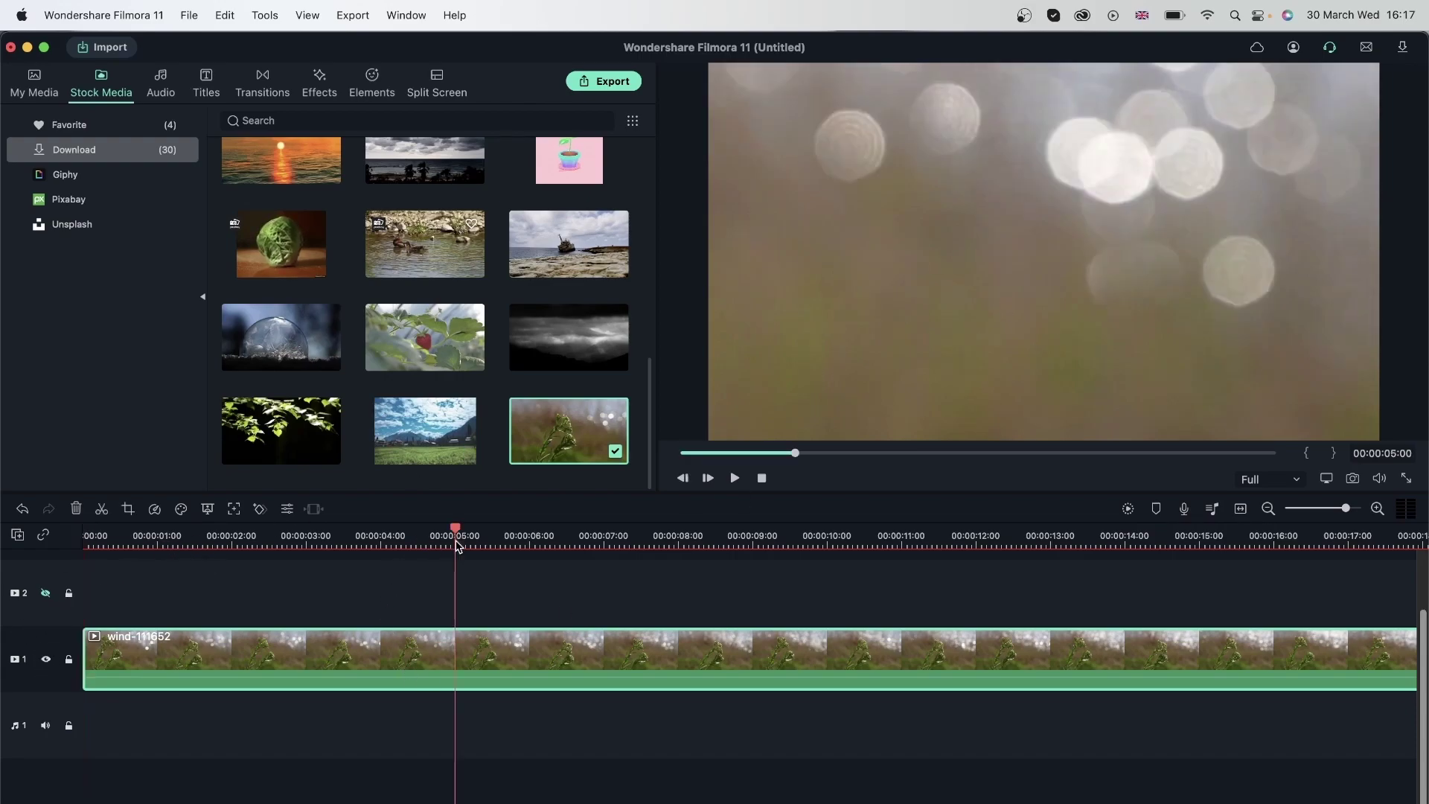
left_click(261, 511)
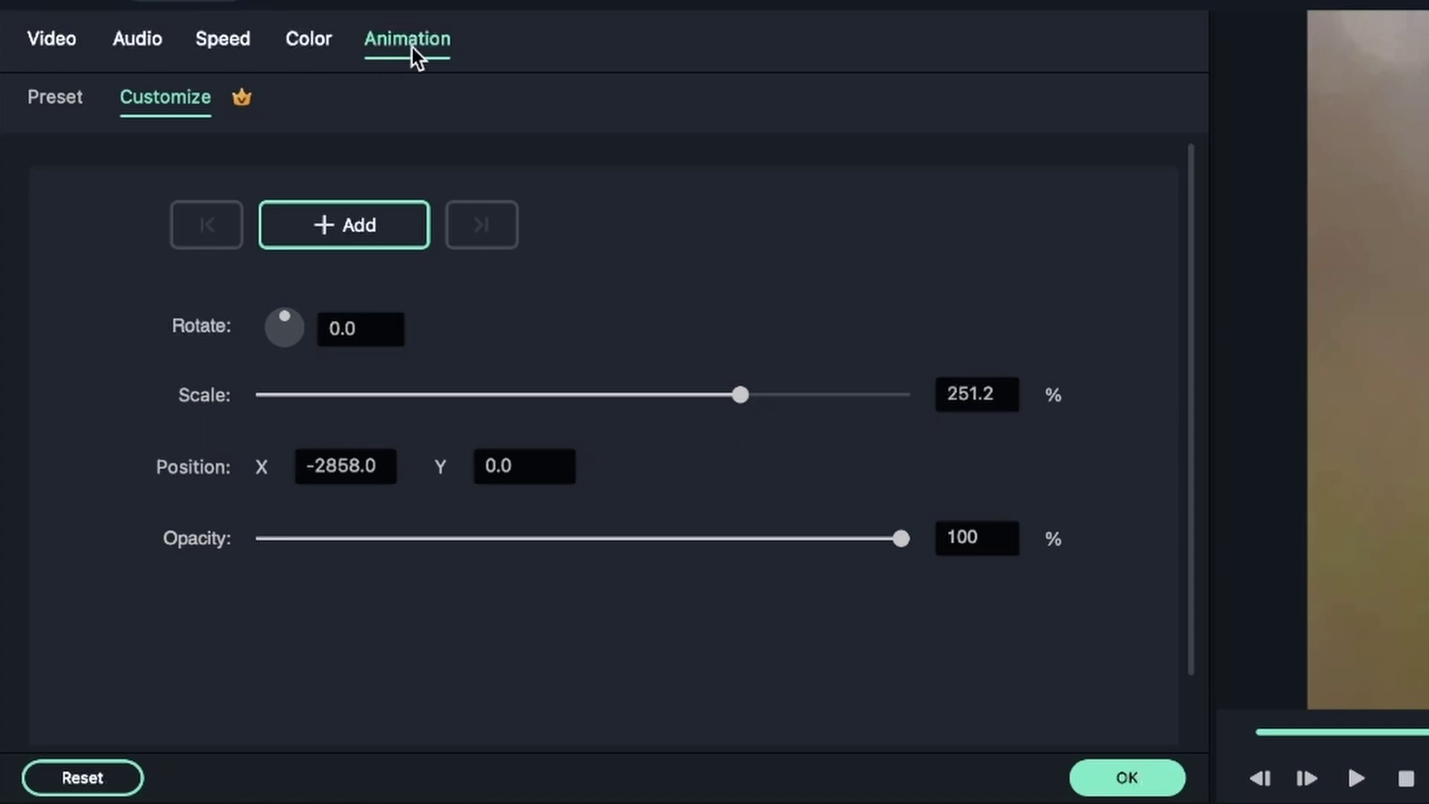
left_click(352, 219)
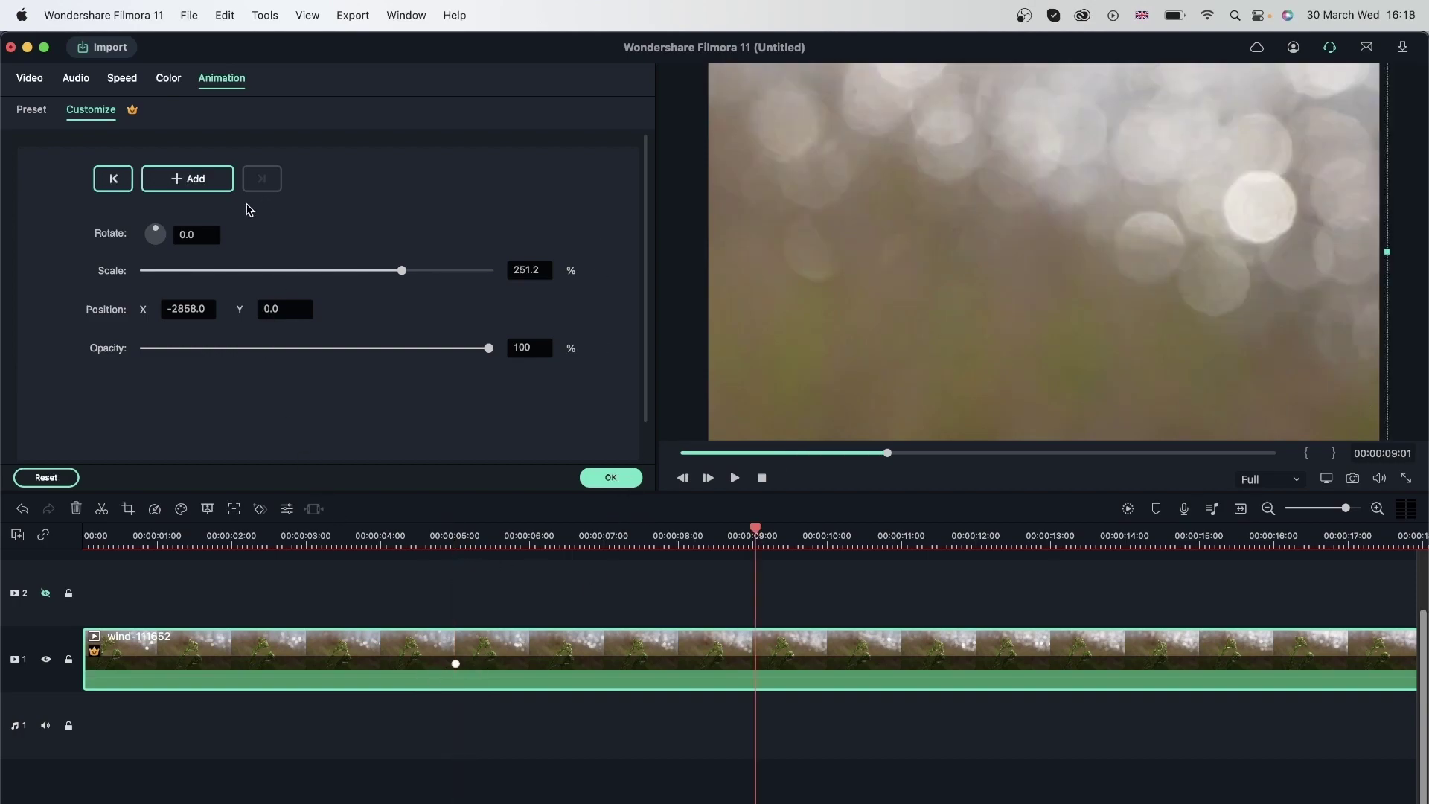
Add a keyframe at 00:00:09:01 on the wind clip with X position 0 and scale 152.1%
left_click(194, 184)
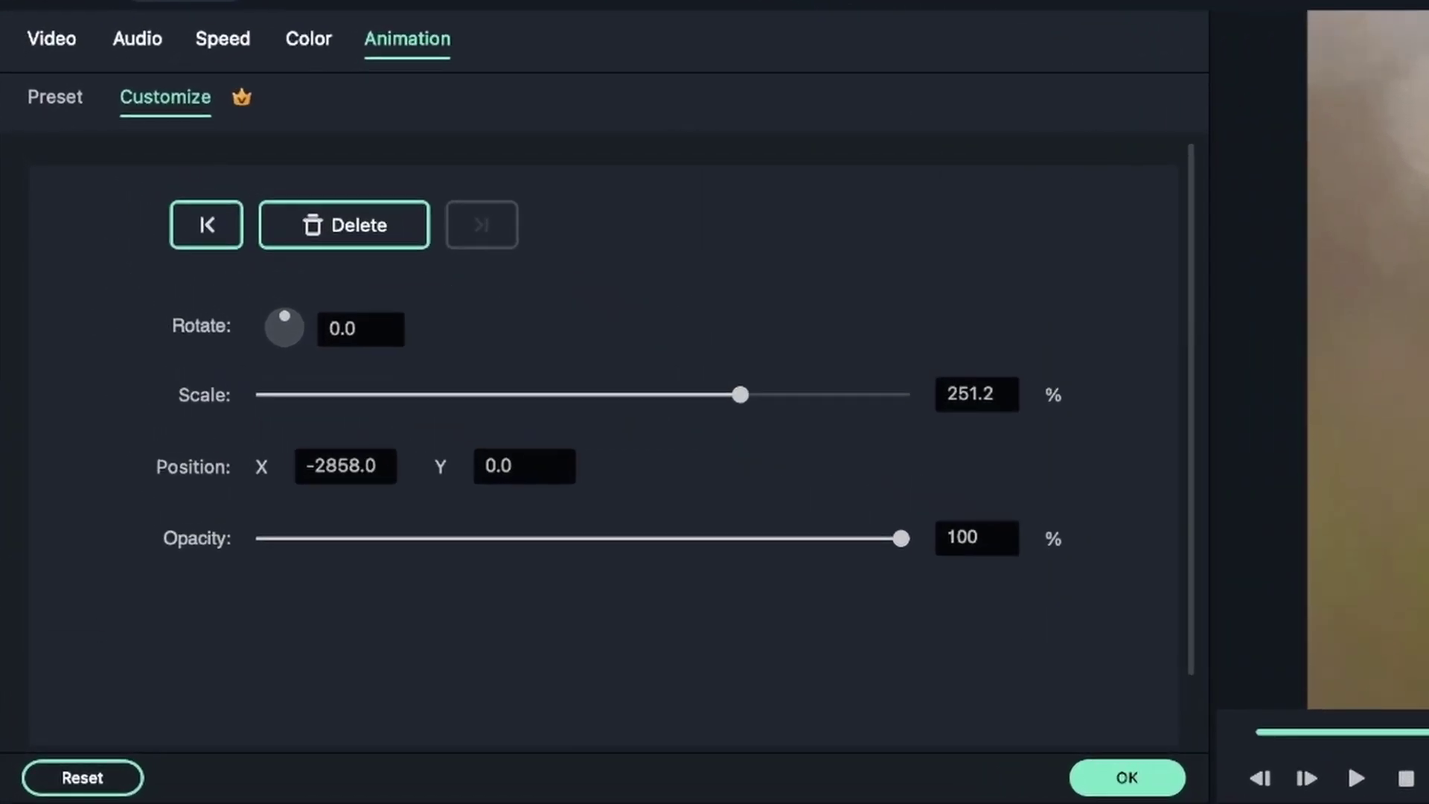
left_click_drag(303, 470, 494, 469)
left_click(319, 466)
double_click(350, 455)
type("0")
key("Return")
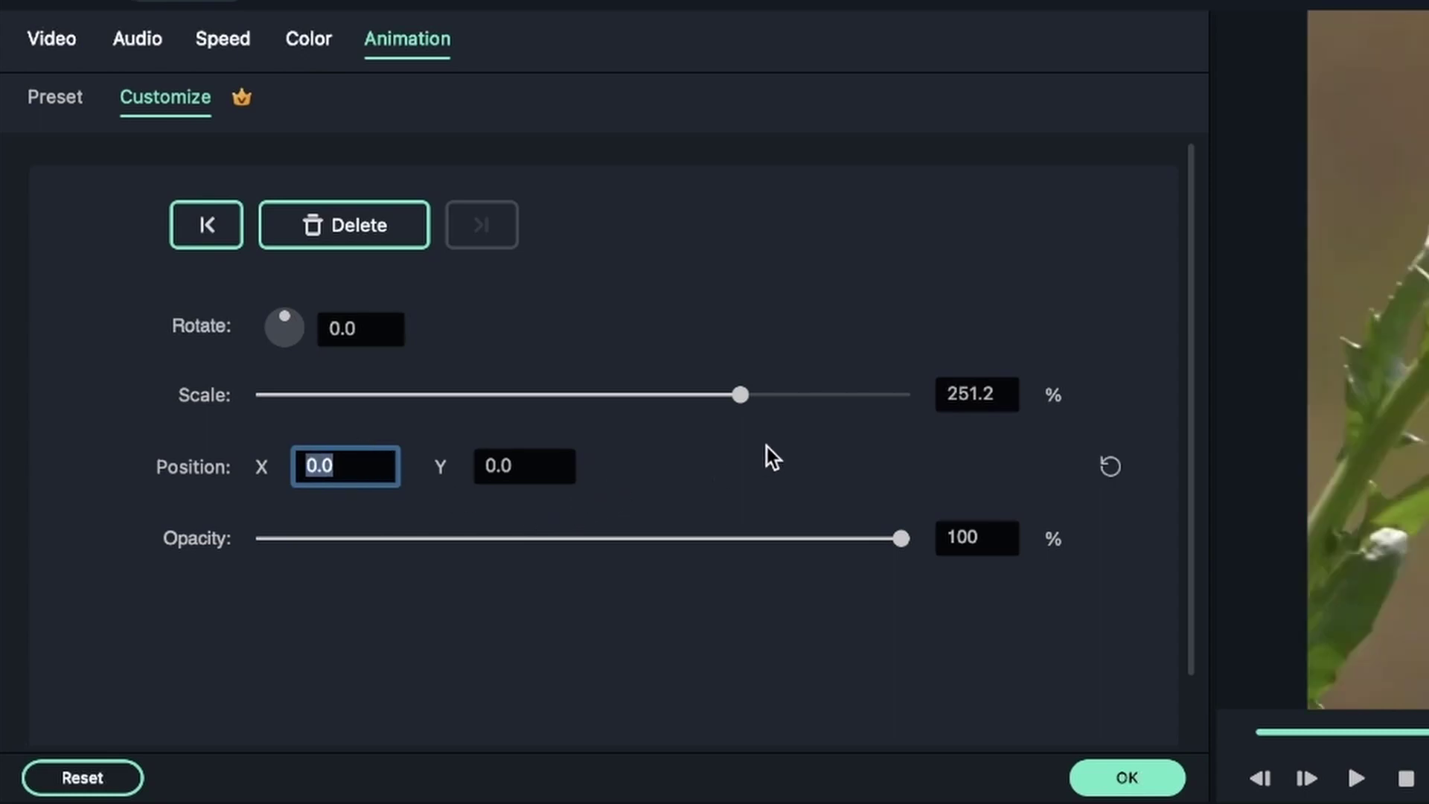
left_click_drag(737, 398, 664, 401)
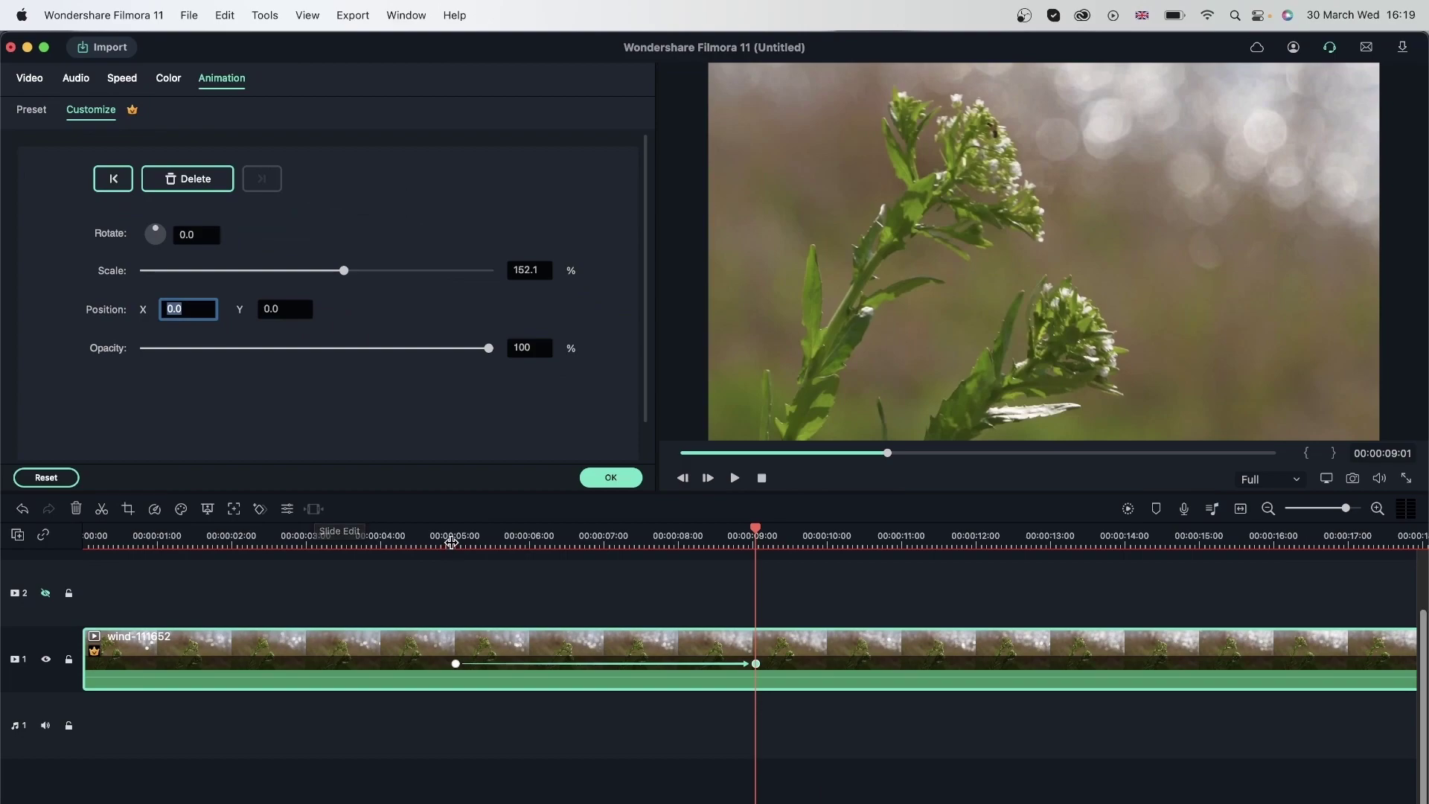
Play back the wind clip's pan and zoom-out from about 00:00:05:00
left_click(458, 542)
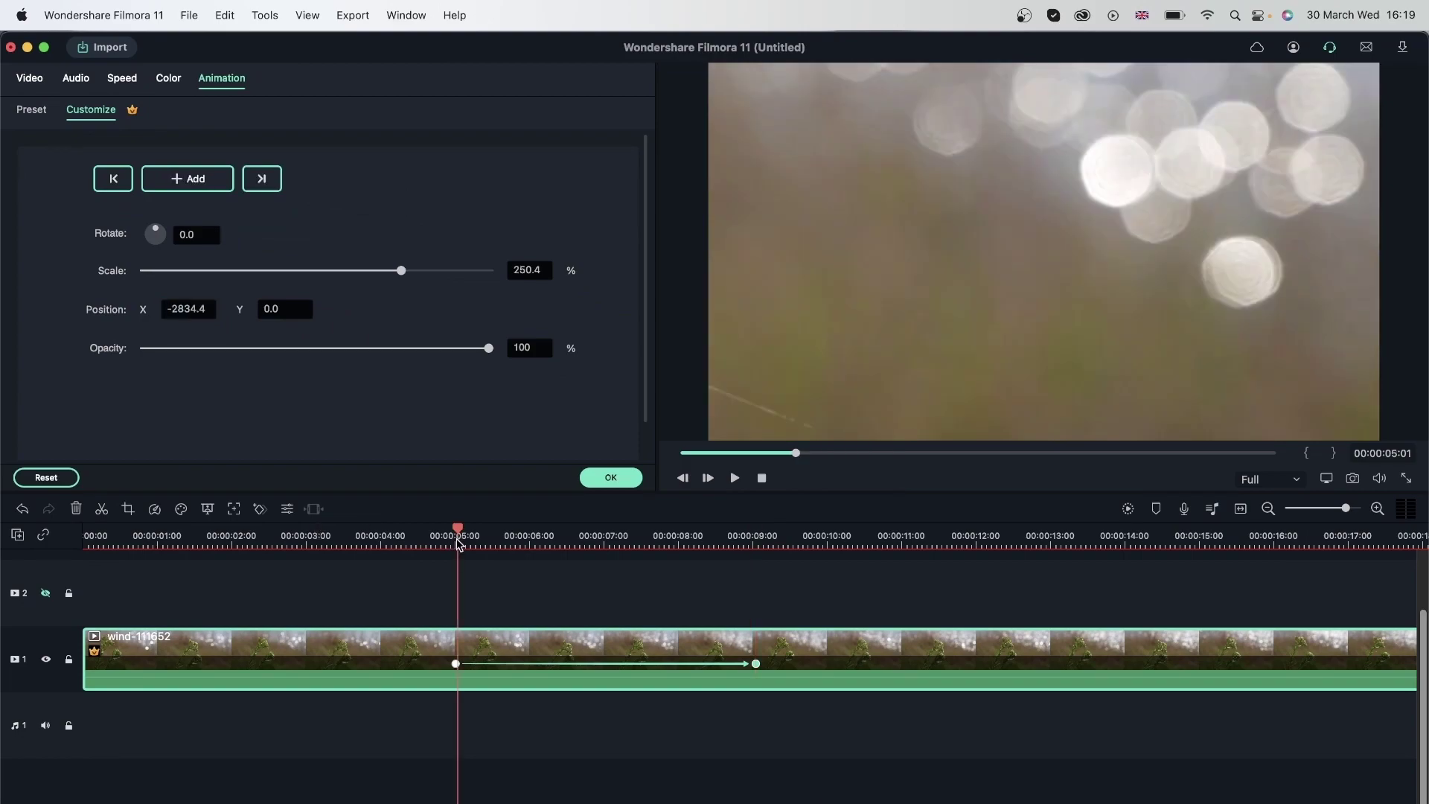
key("space")
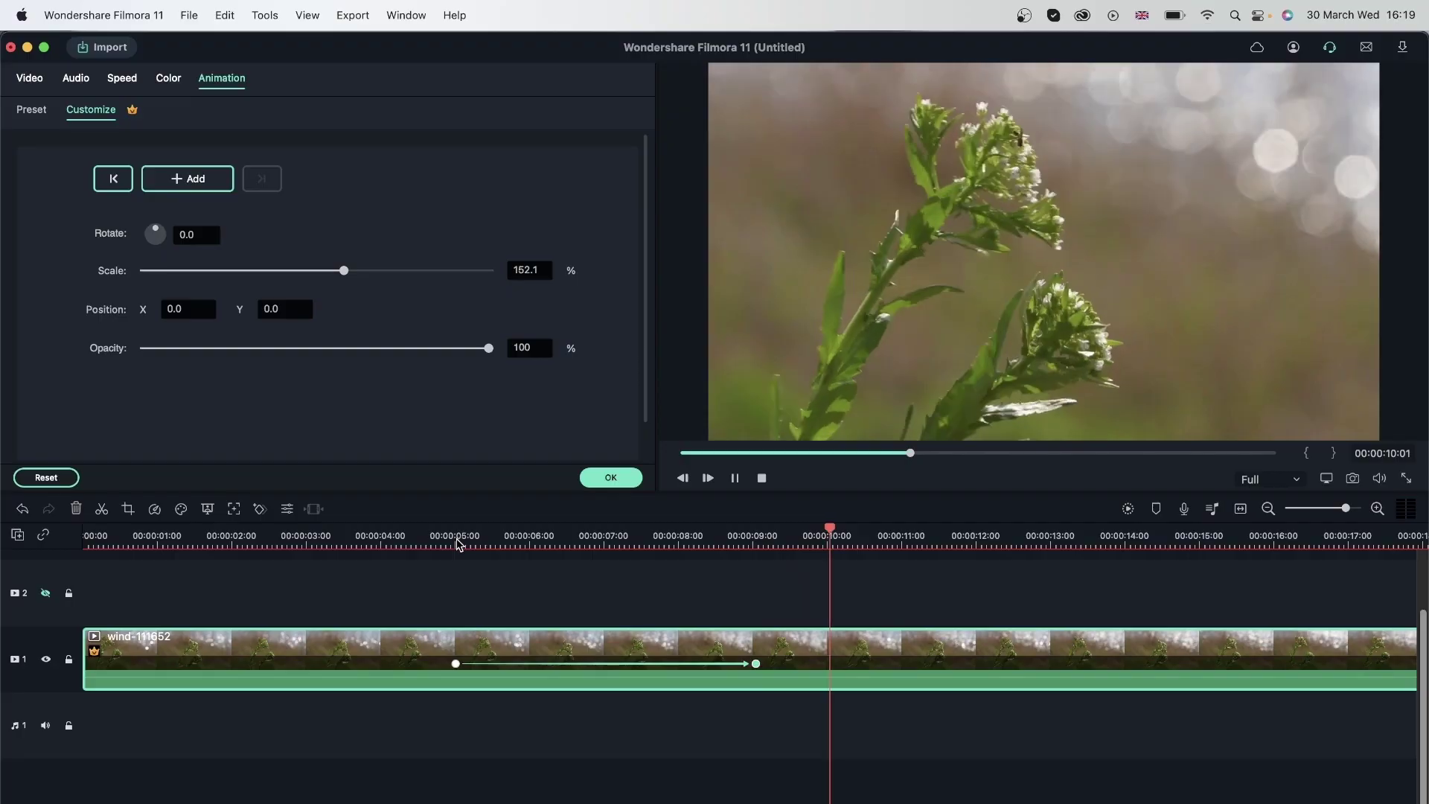
key("space")
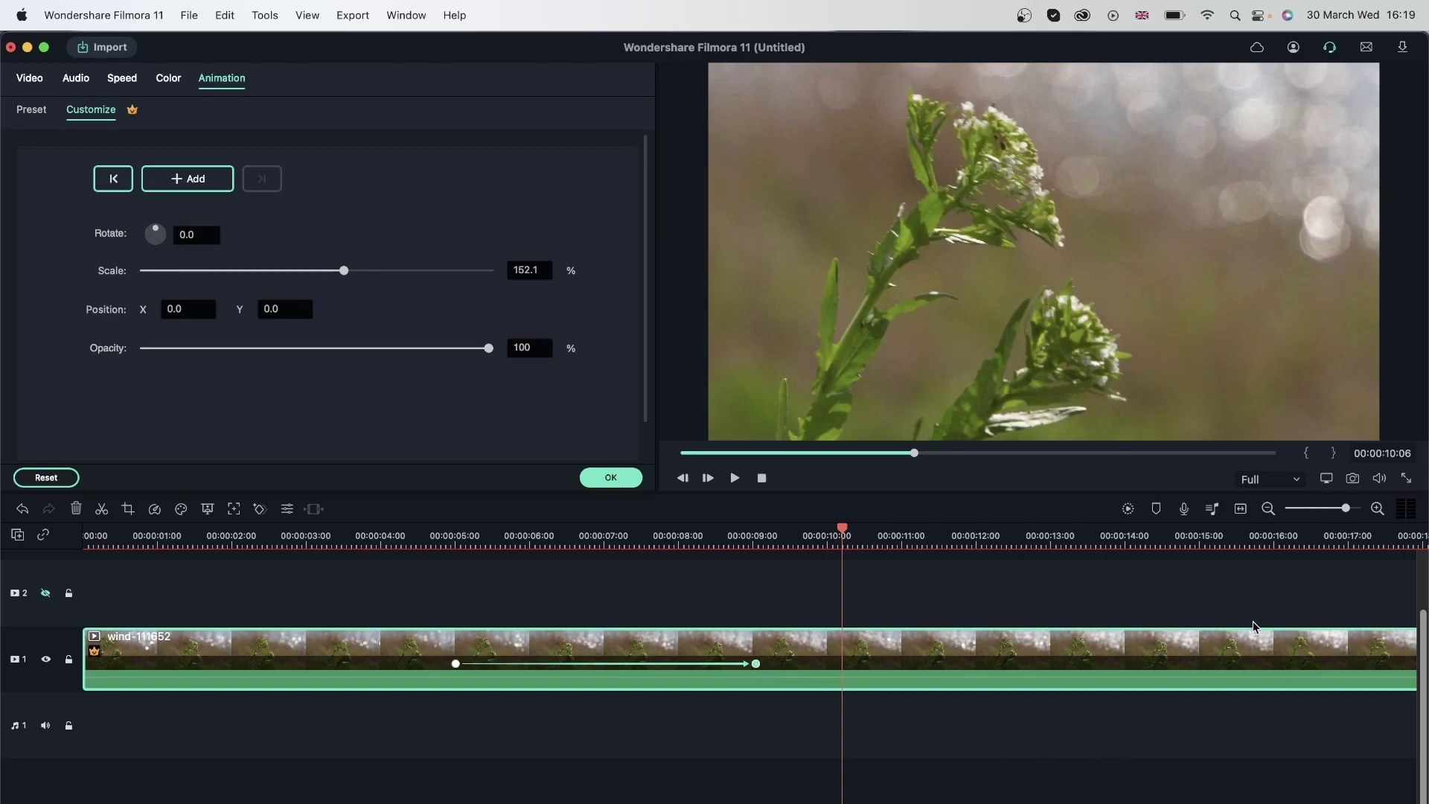
Scrub through the wind clip's animation and move its second keyframe to 00:00:15:29 to lengthen the movement
left_click(447, 530)
left_click_drag(451, 535, 721, 575)
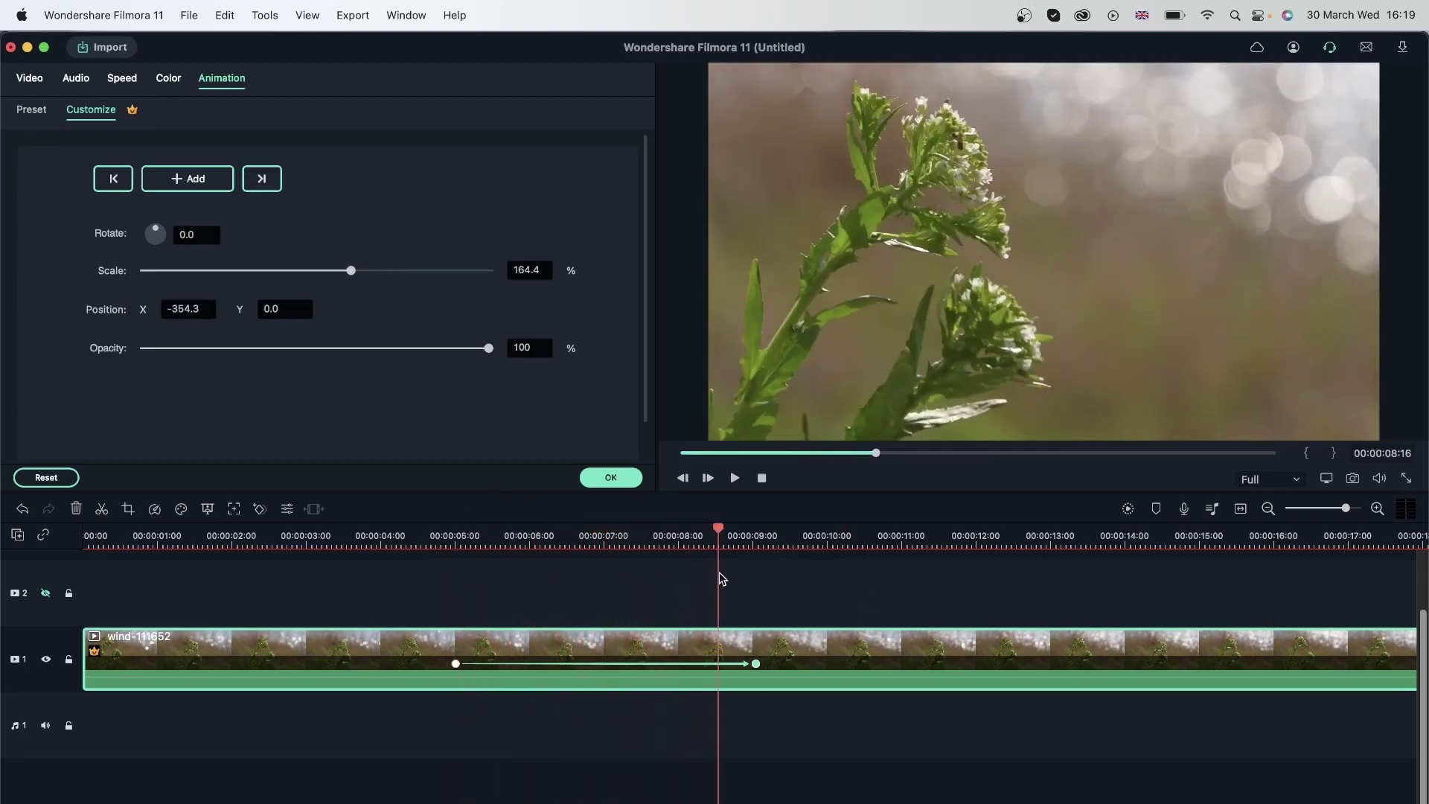
left_click_drag(758, 668, 1272, 663)
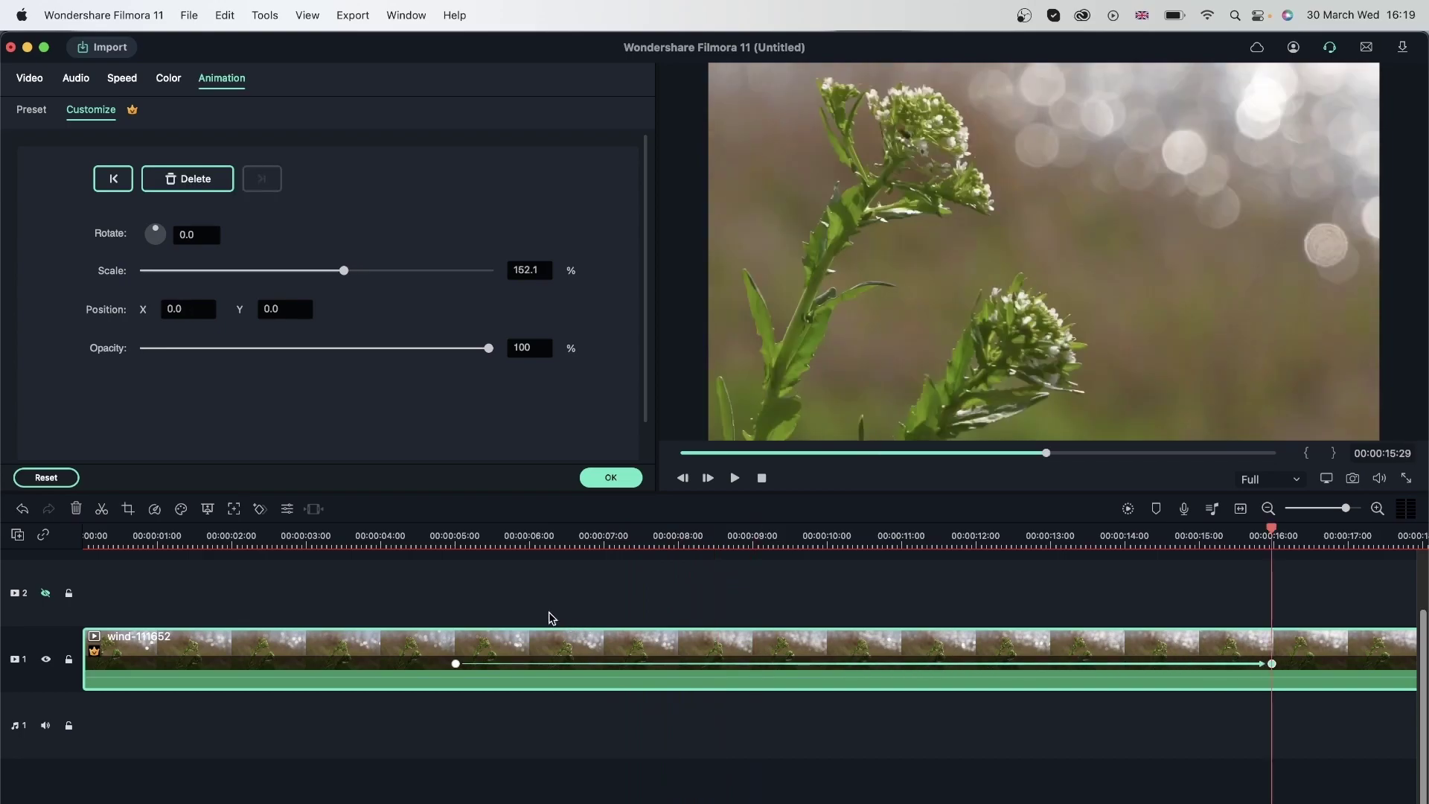
Play back the wind clip's lengthened pan and zoom-out from about 00:00:05:00
left_click(451, 540)
key("space")
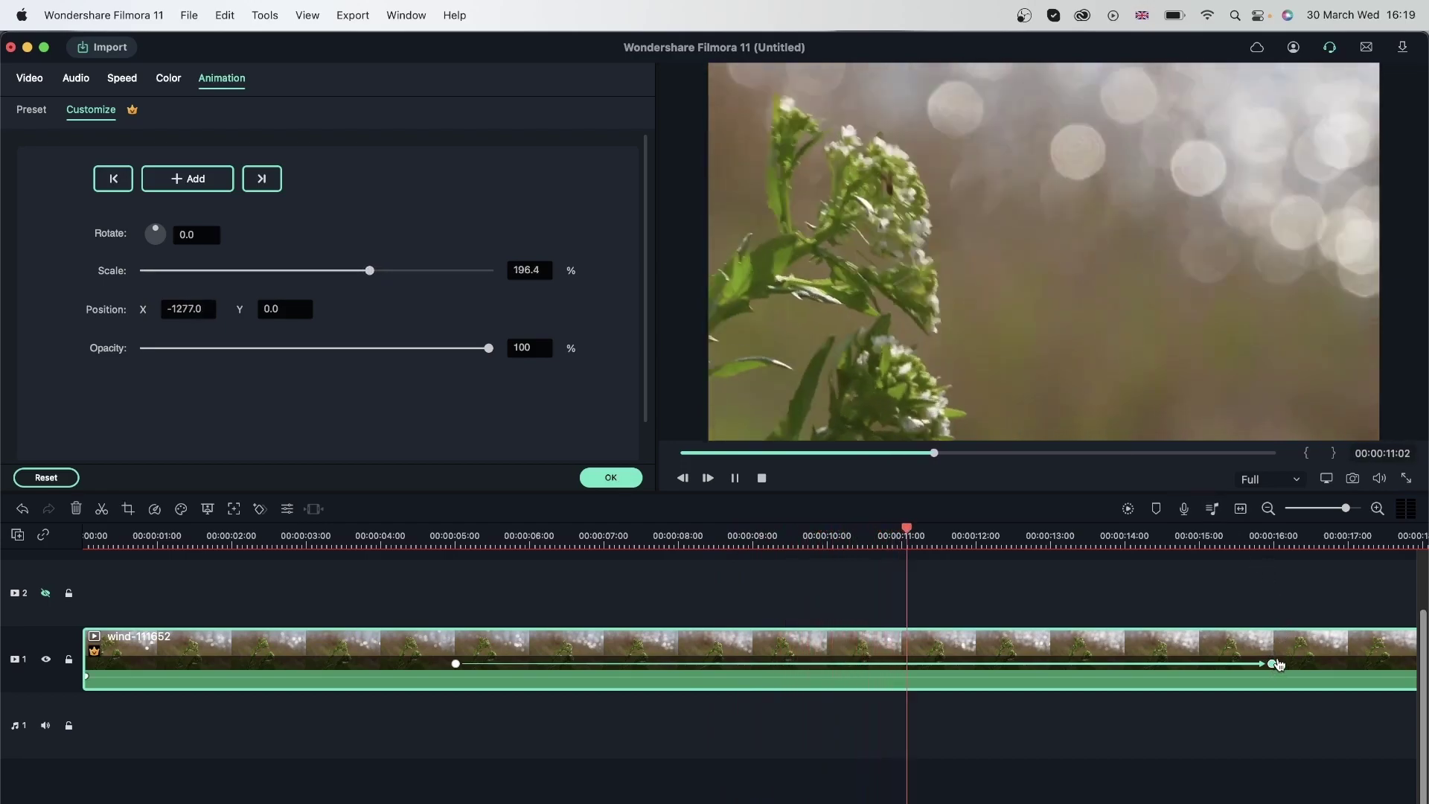
key("space")
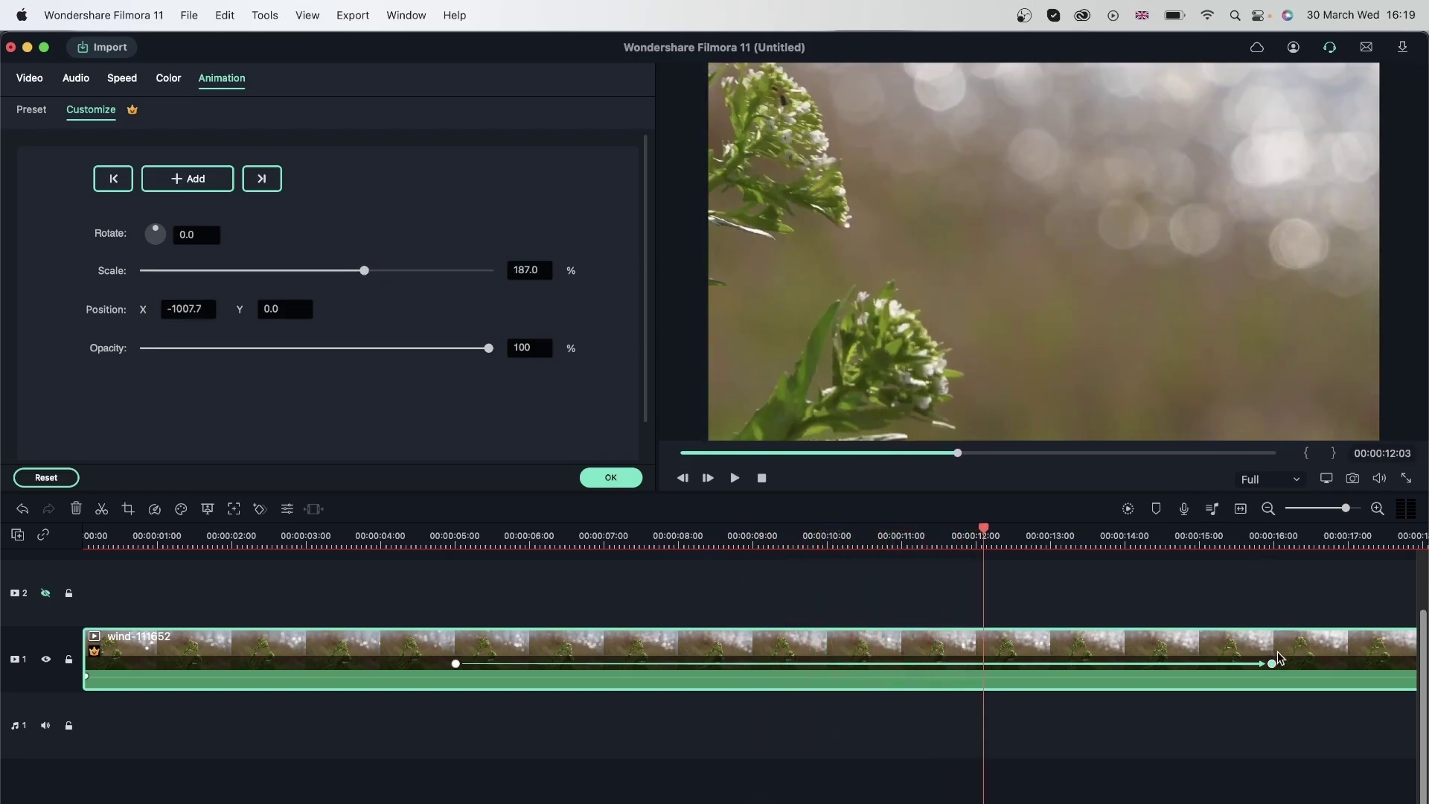
Move the wind clip's second keyframe to just after the first one and play back the shortened movement
left_click_drag(1275, 666, 507, 705)
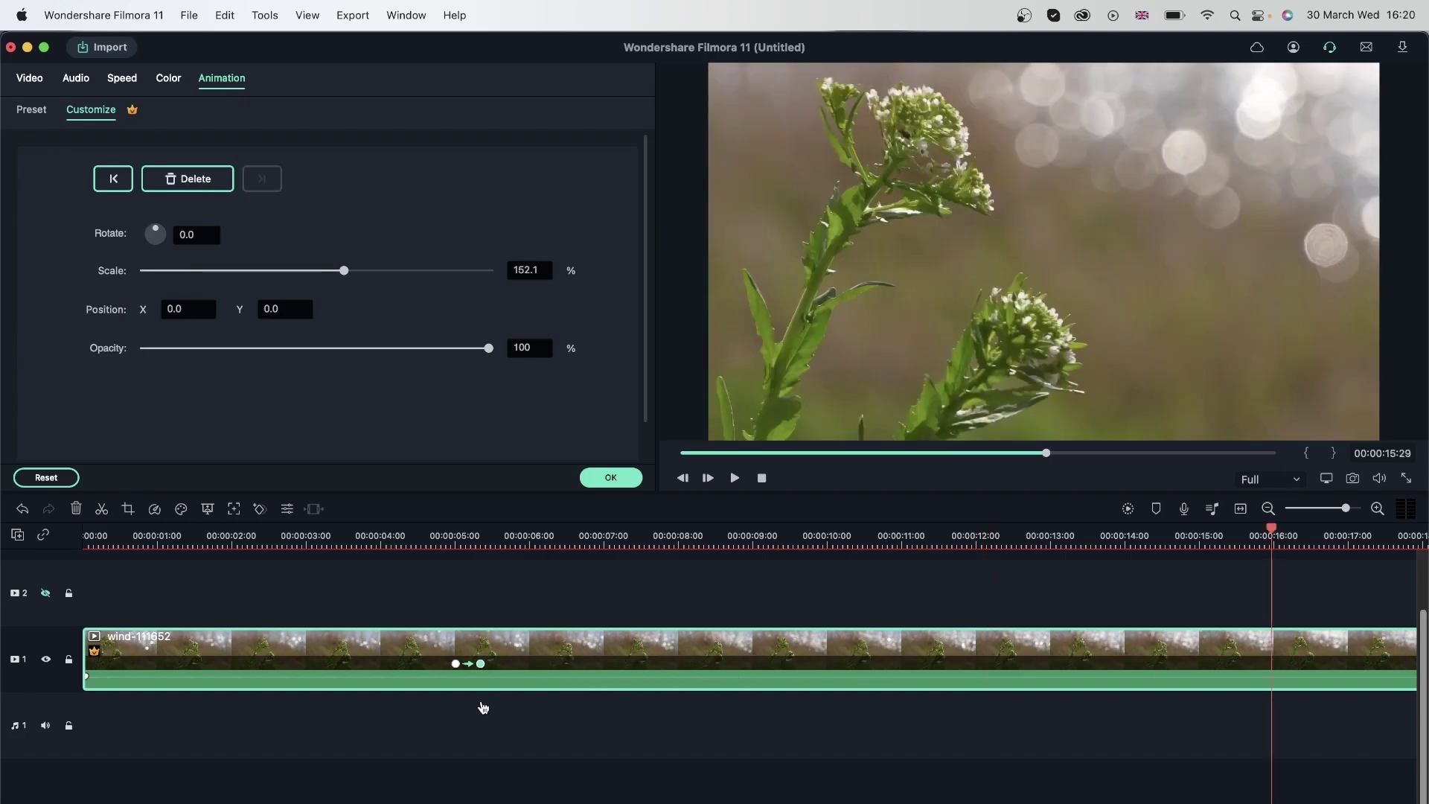
left_click(440, 536)
key("space")
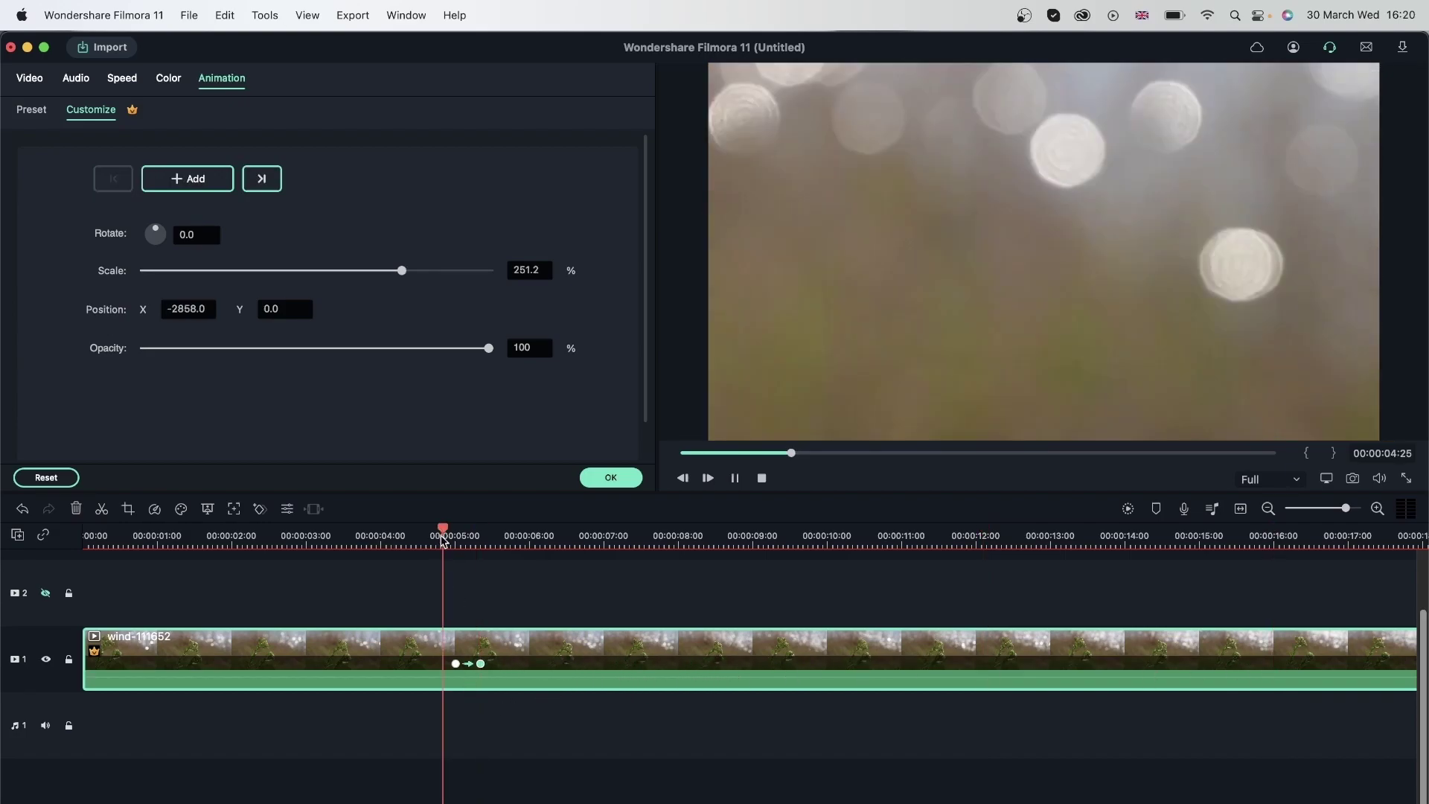
key("space")
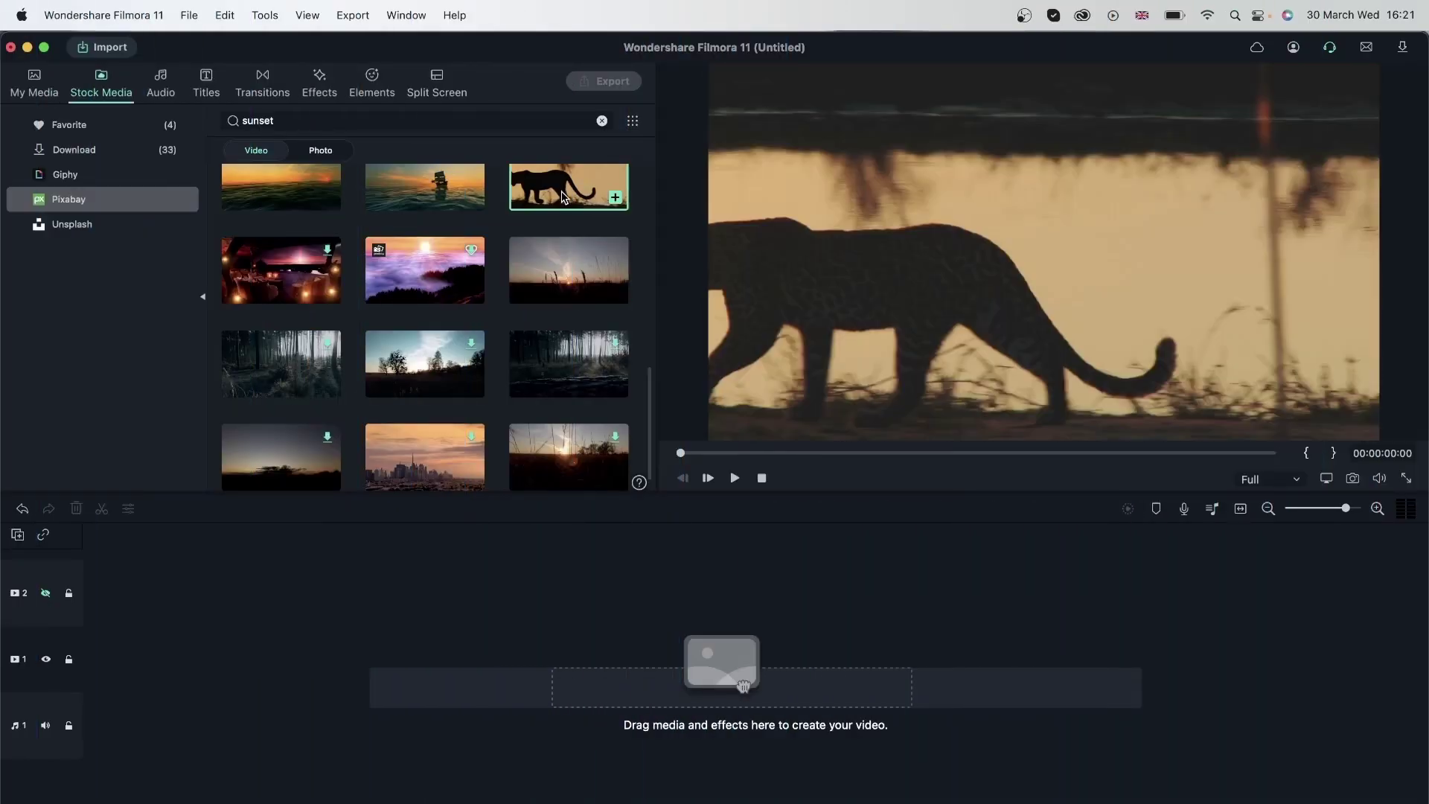
Place the leopard stock clip at the start of video track 1 with the project matched to 1920x1080 25.00fps, and check the clip's media properties
left_click_drag(743, 685, 90, 668)
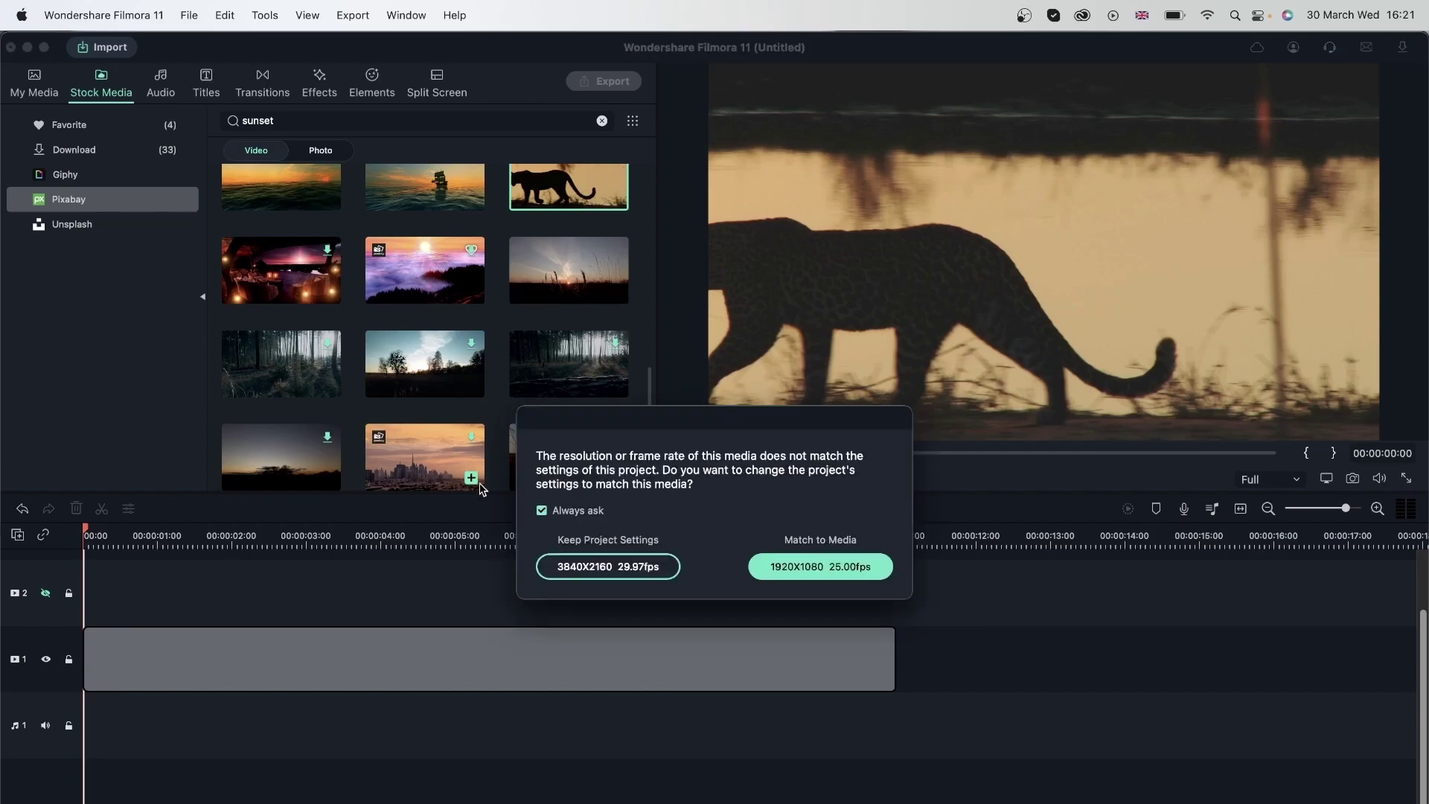
left_click(838, 568)
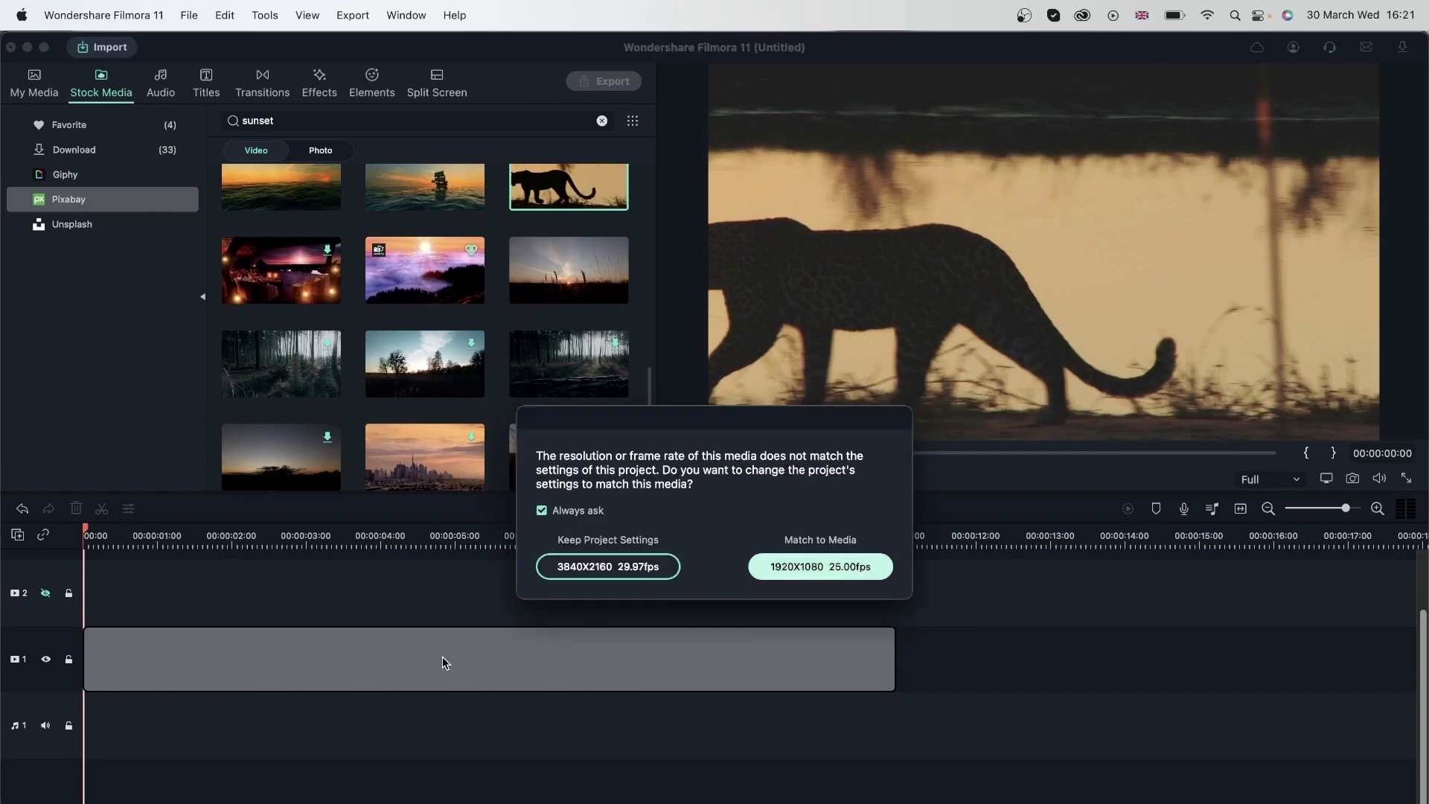
right_click(590, 229)
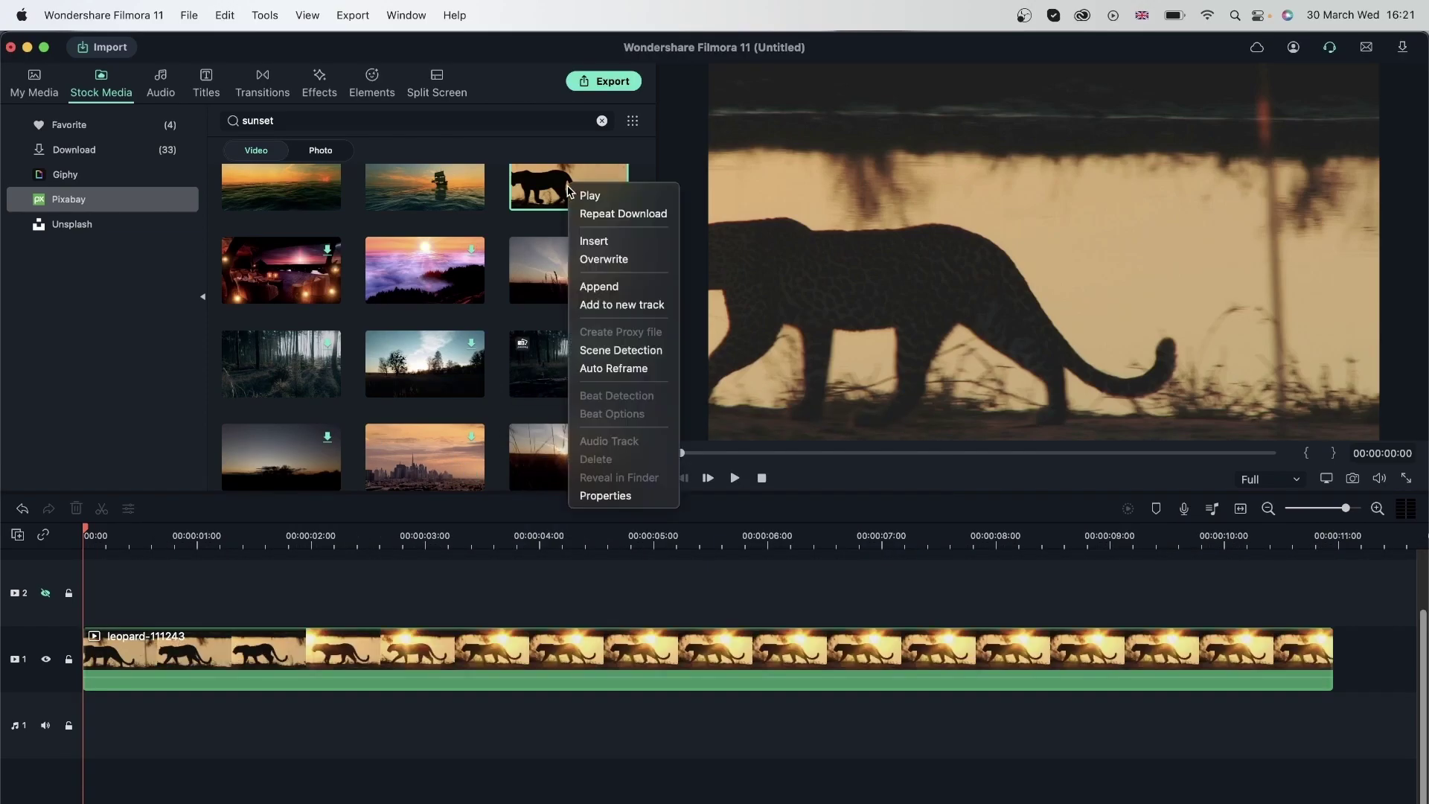
left_click(592, 495)
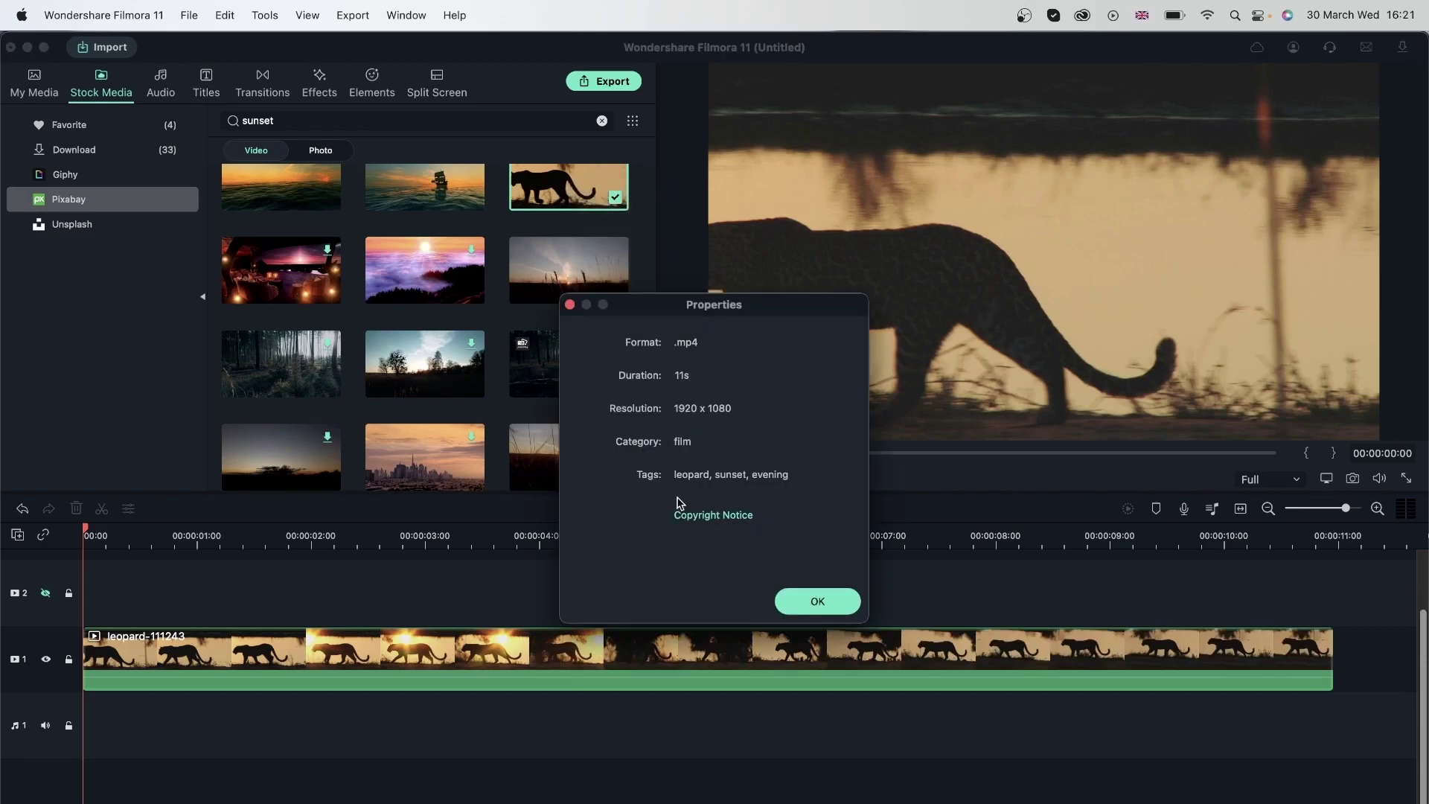
left_click(816, 603)
Trim the end of the leopard clip to about 00:00:03:10 and return to the start of the timeline
key("space")
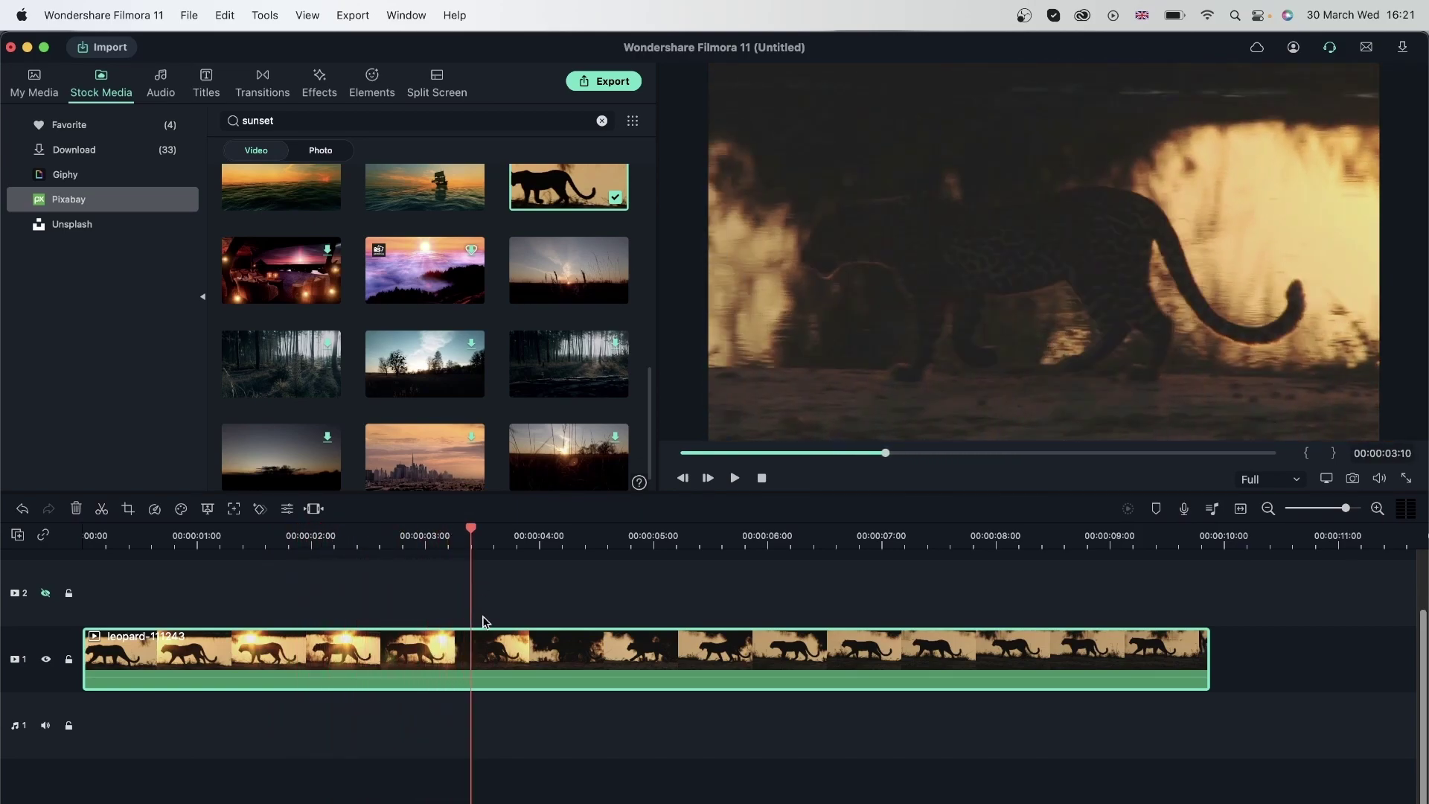
left_click_drag(1208, 642, 462, 672)
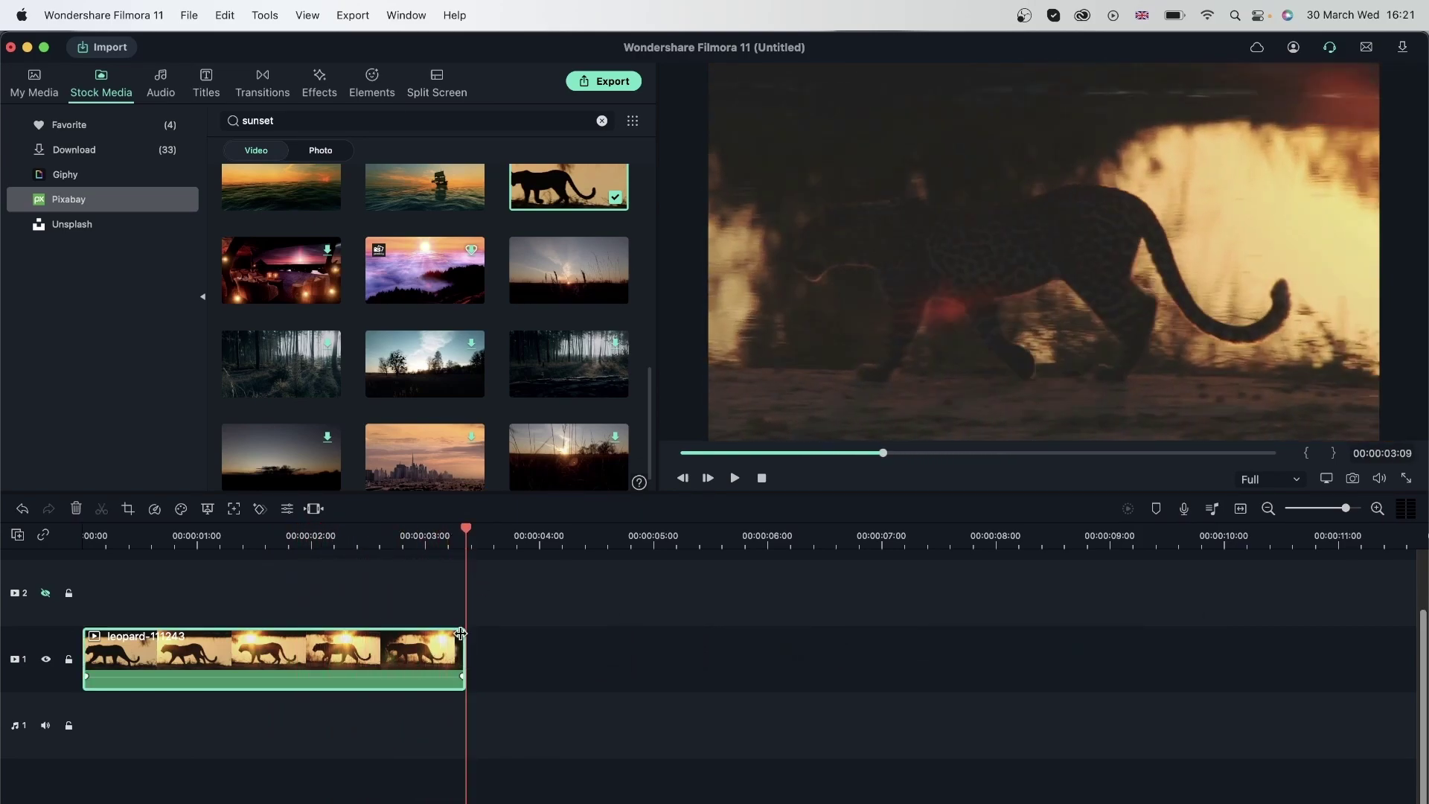
left_click_drag(469, 530, 84, 529)
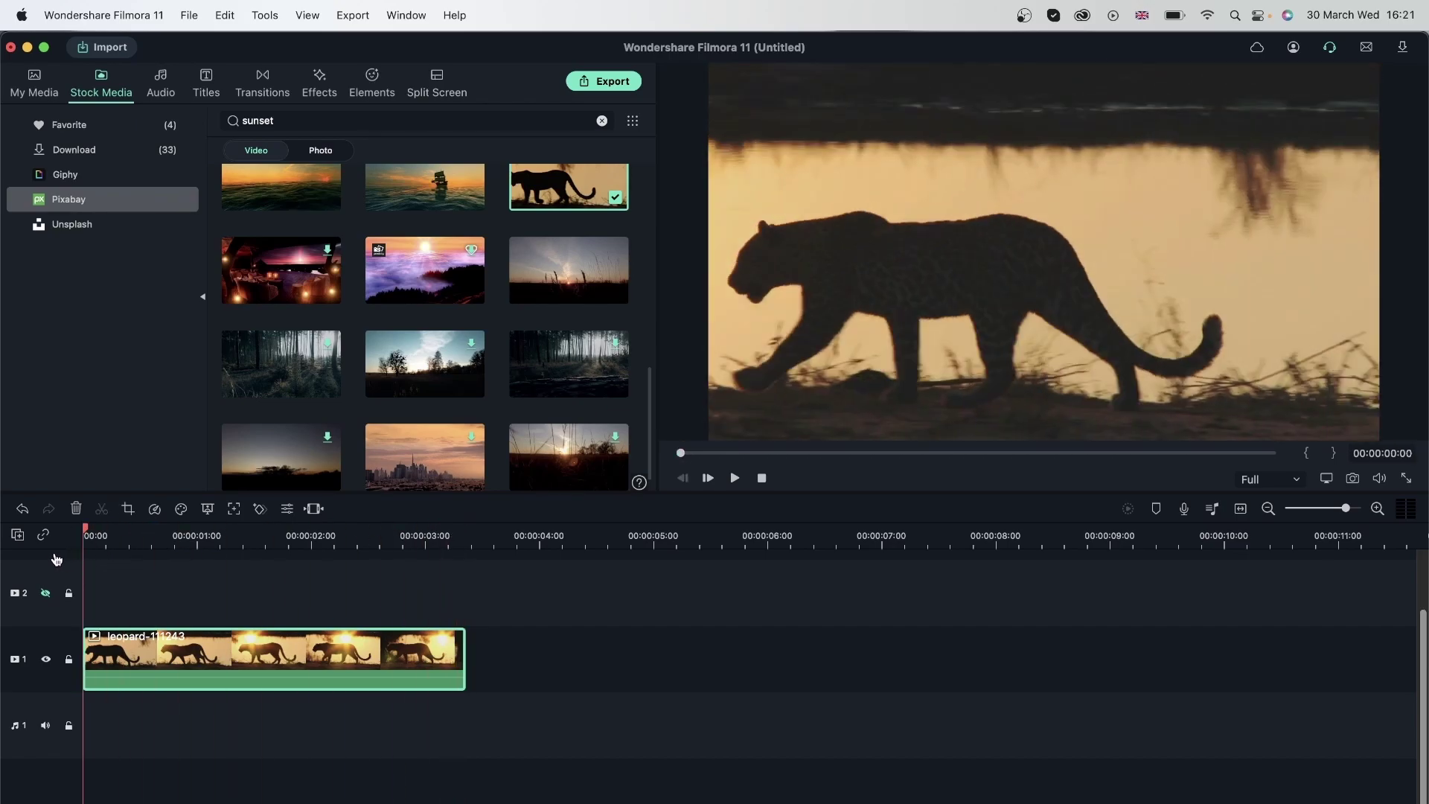
Play back the trimmed leopard clip from its start
right_click(240, 650)
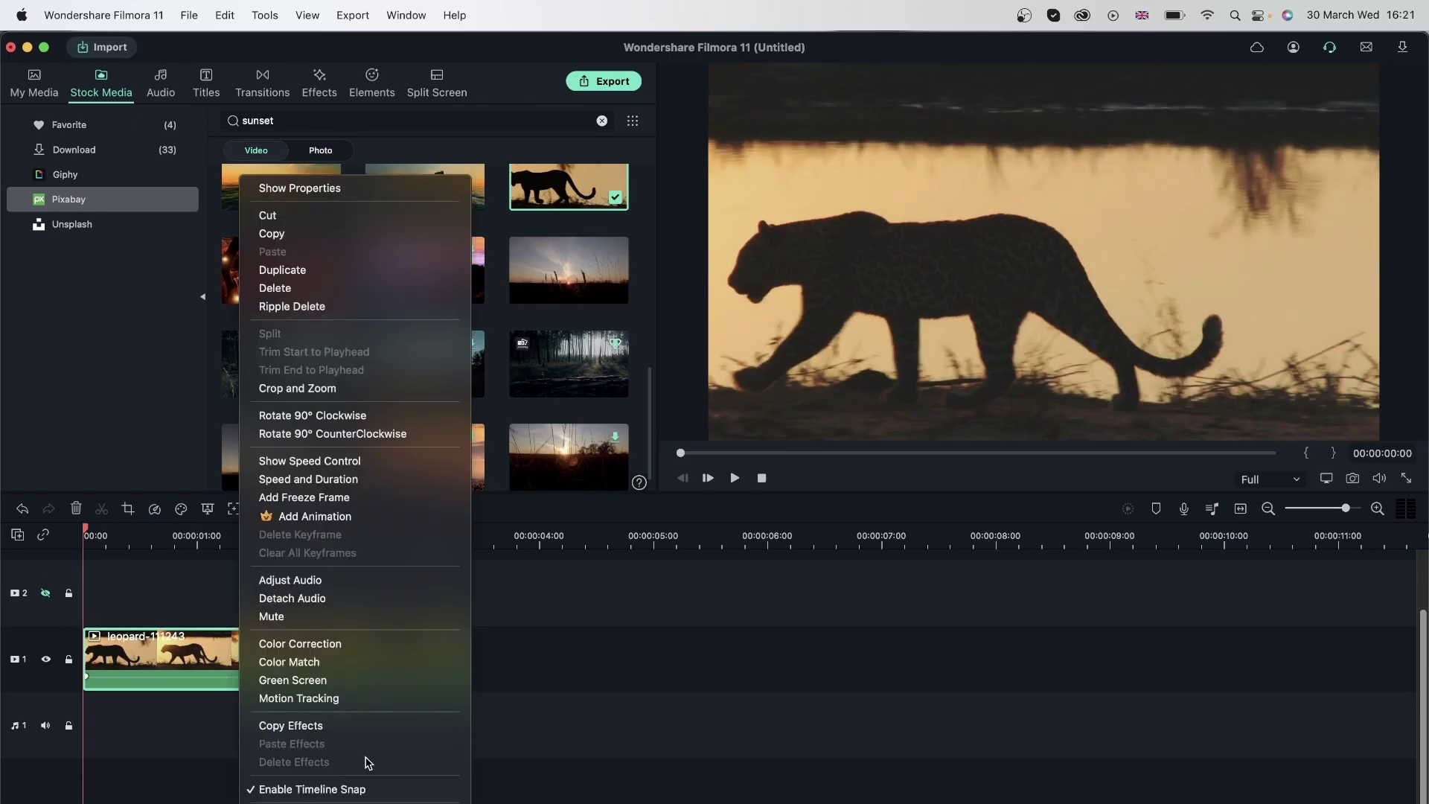
left_click(649, 693)
key("space")
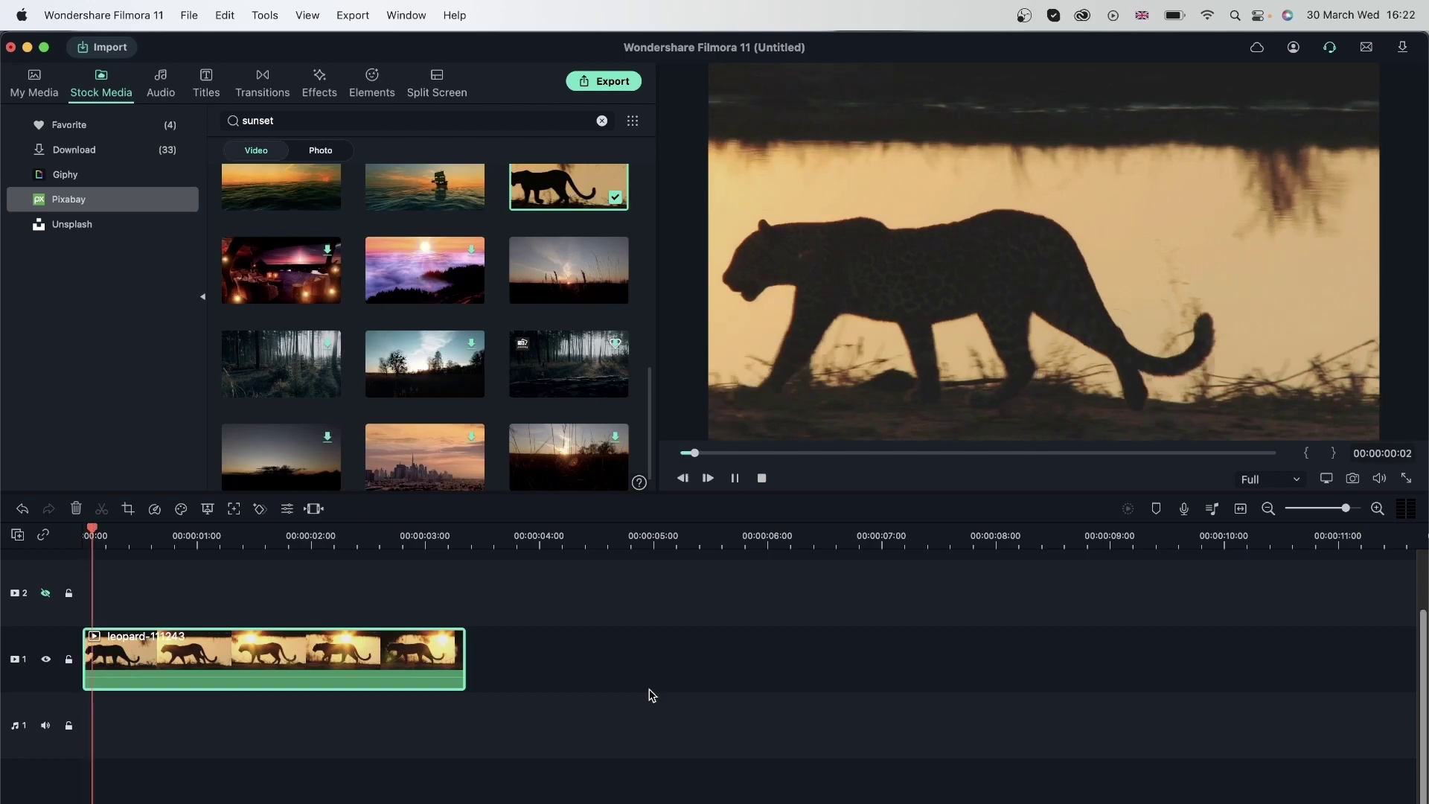
key("space")
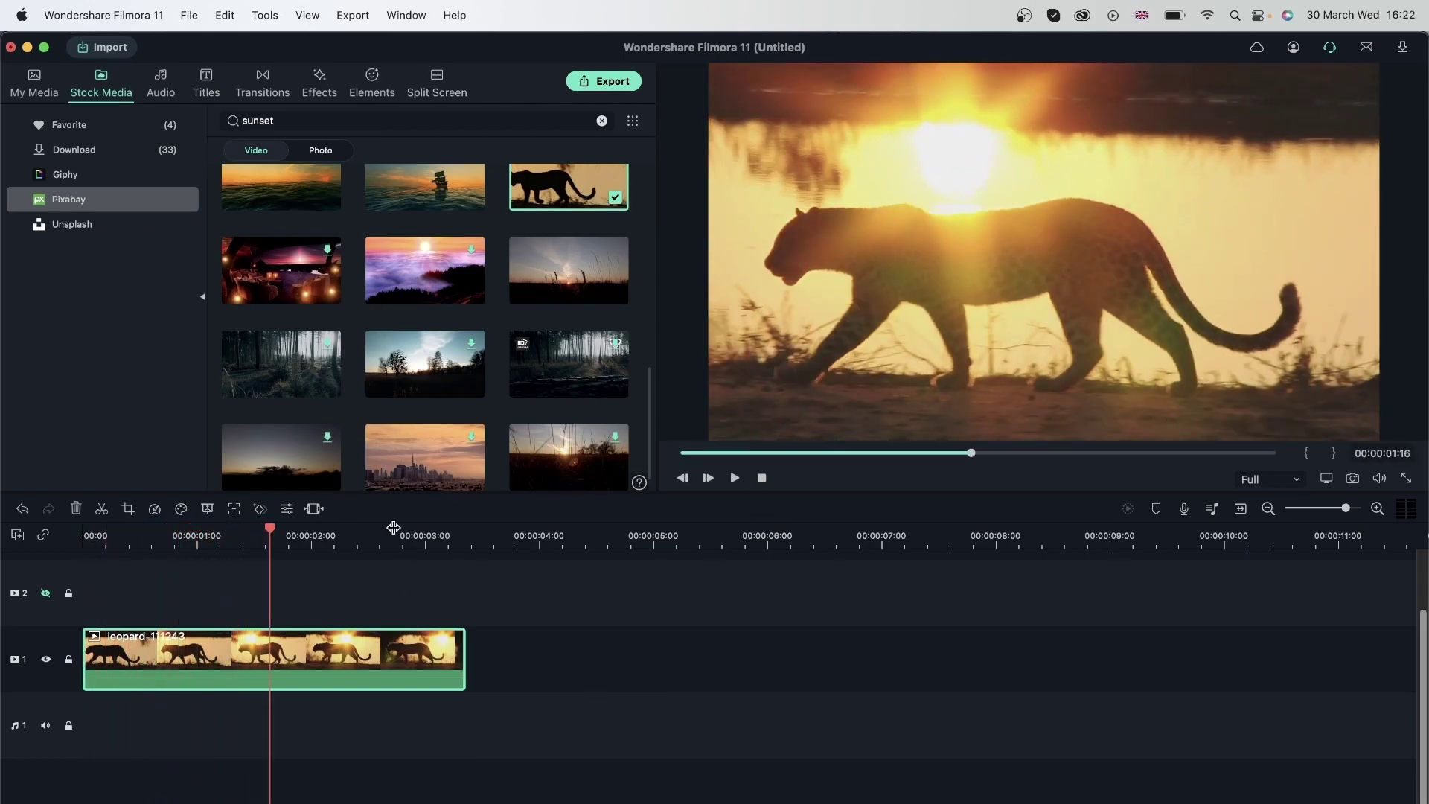
Open the leopard clip's speed settings and apply a customized speed ramp
double_click(271, 665)
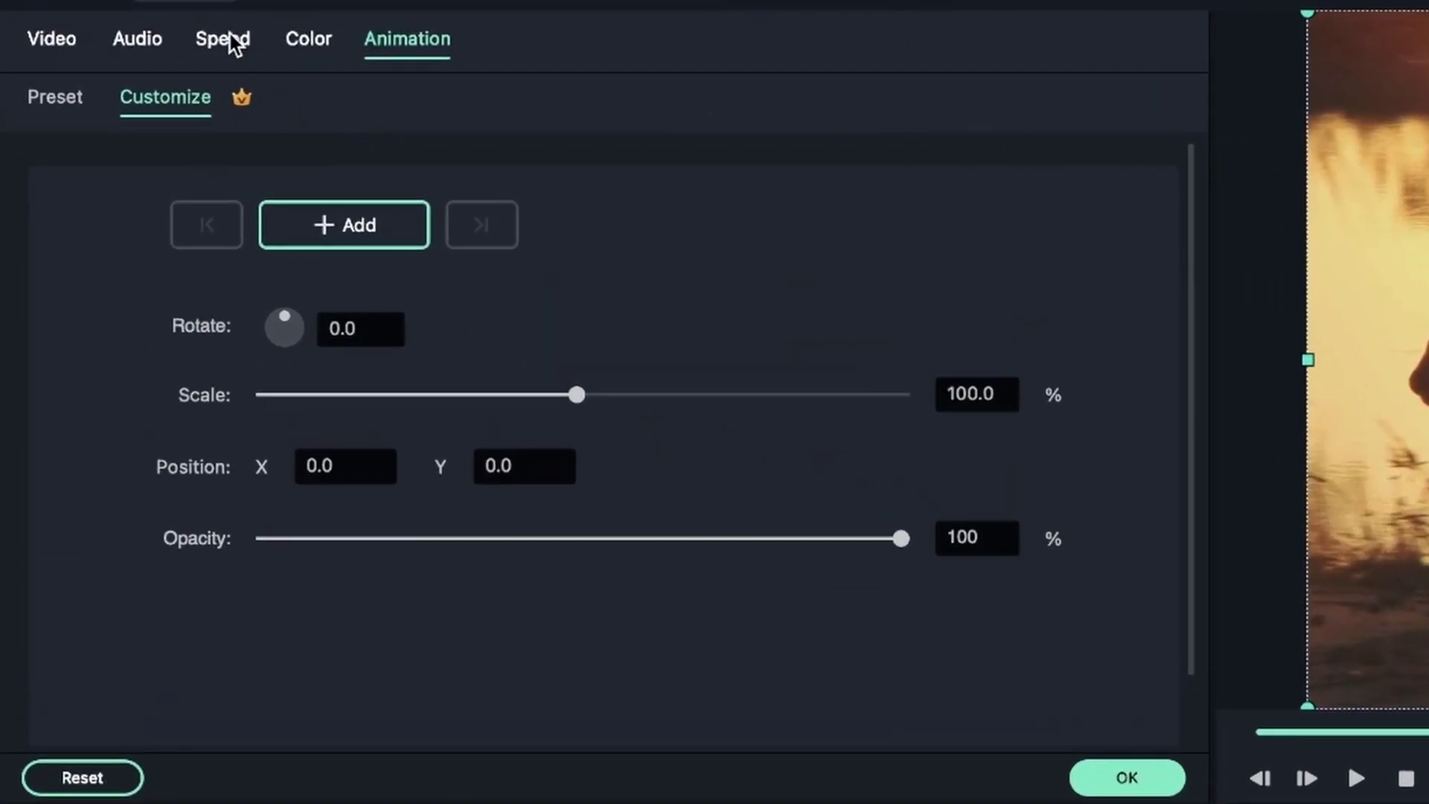
left_click(237, 43)
left_click(372, 104)
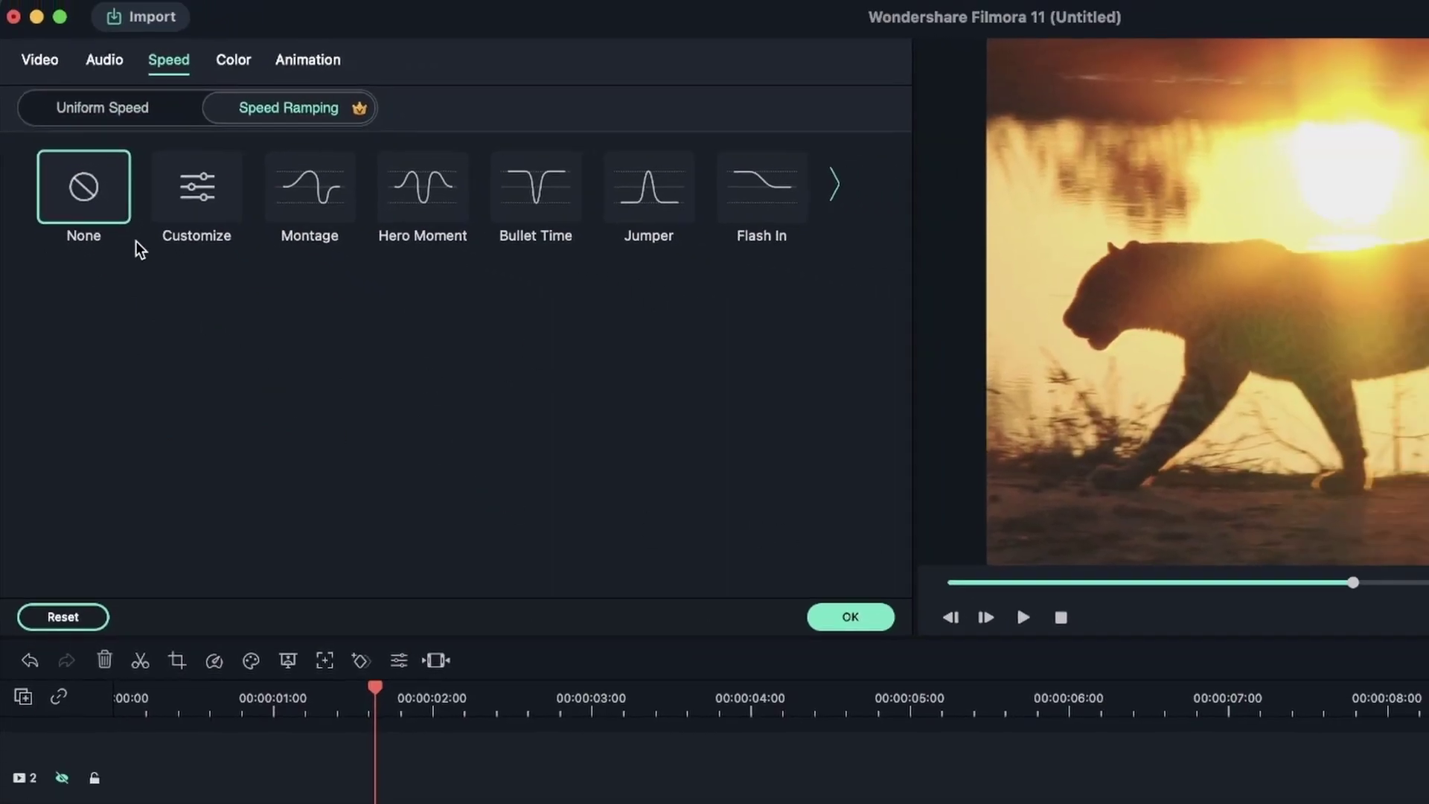
left_click(259, 207)
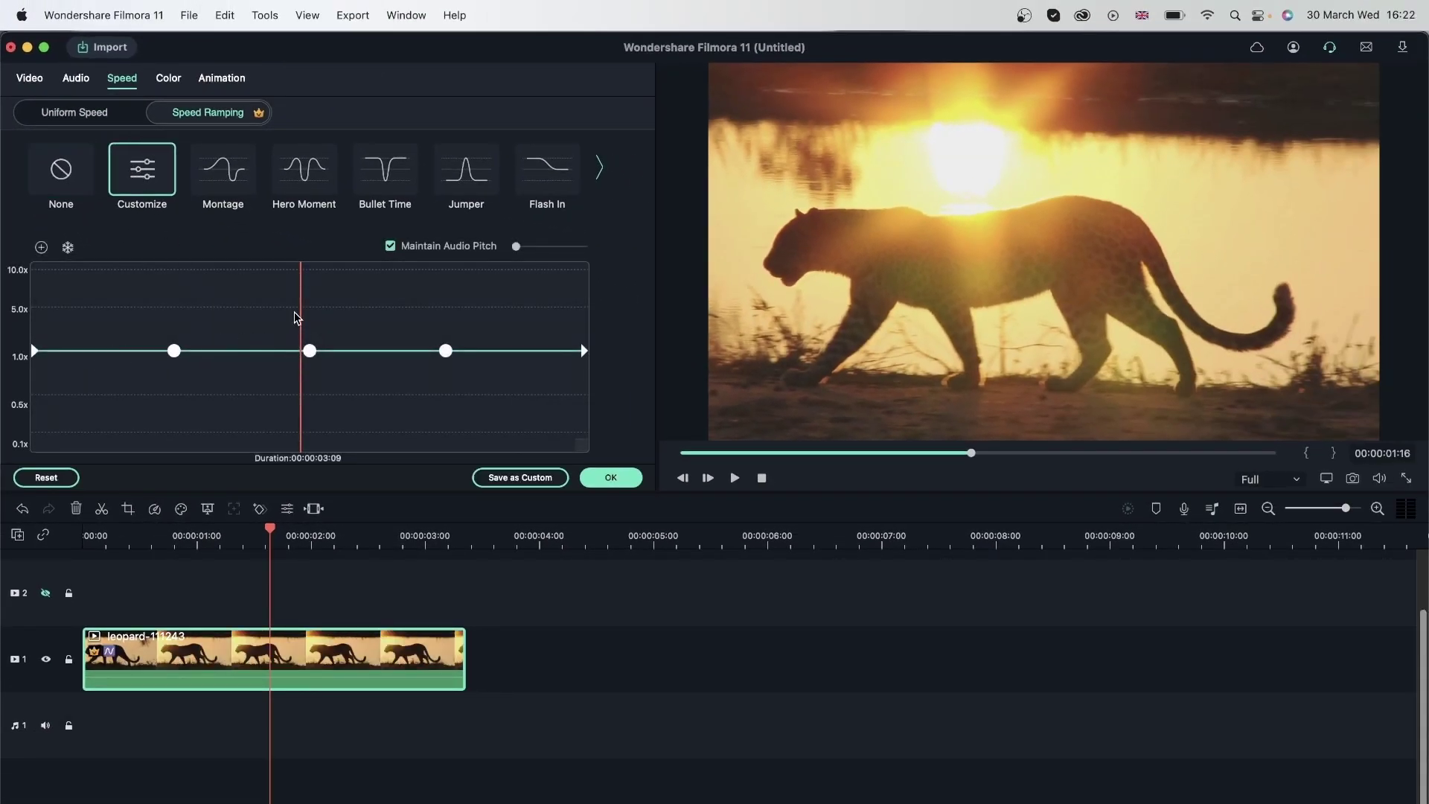
Add a speed point to the leopard clip's ramp at 00:00:00:15, ahead of the existing points
left_click(296, 319)
left_click_drag(80, 334, 125, 333)
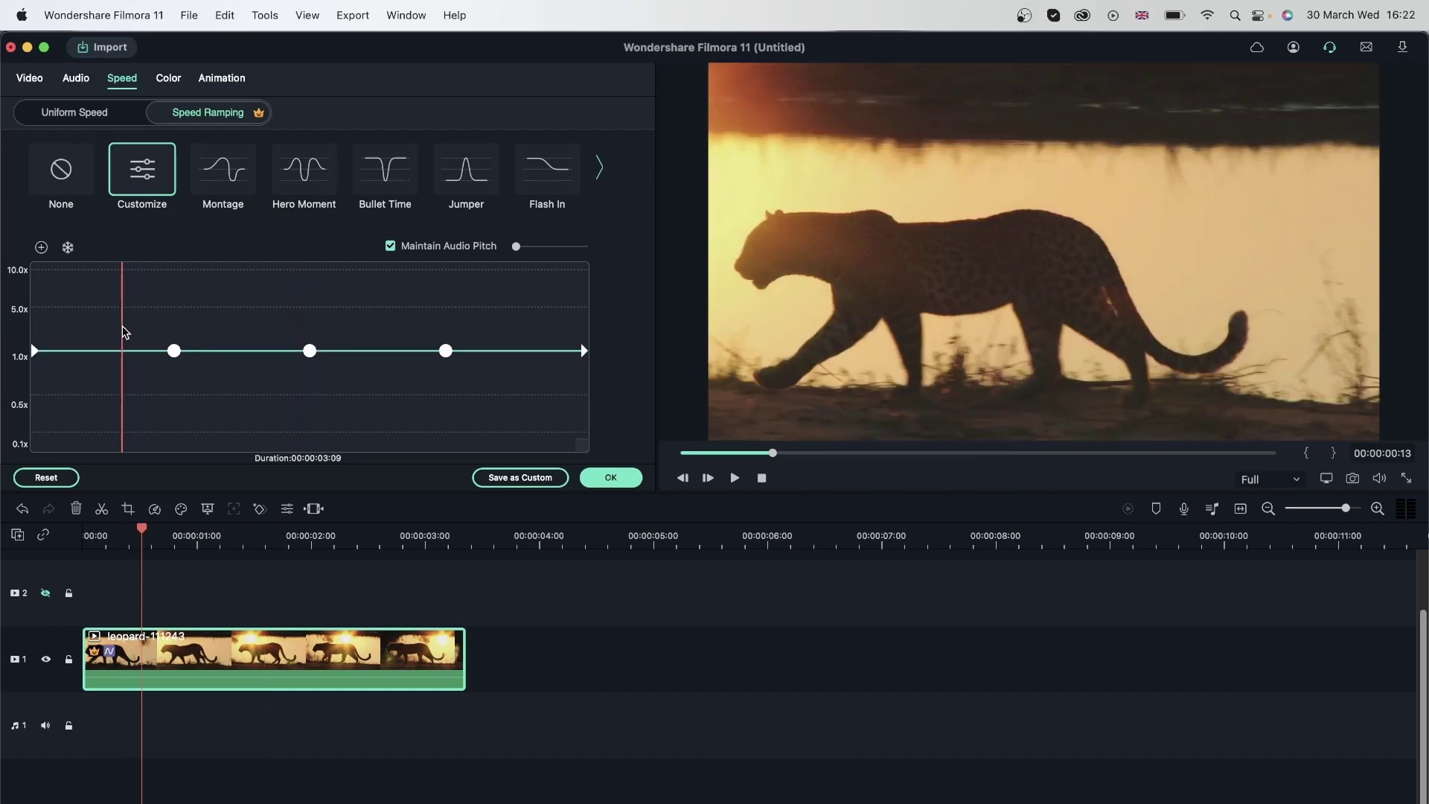
left_click(134, 329)
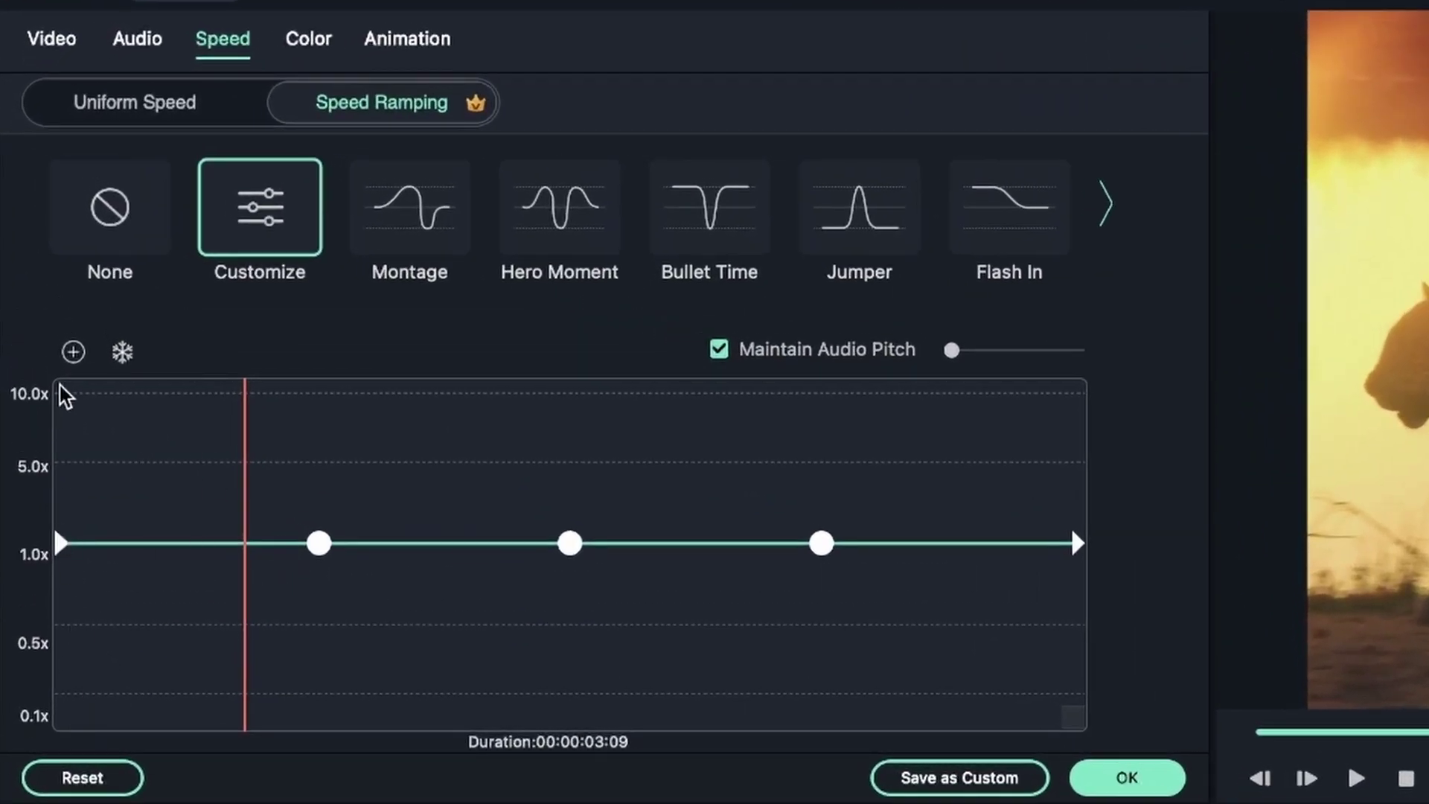
left_click(73, 353)
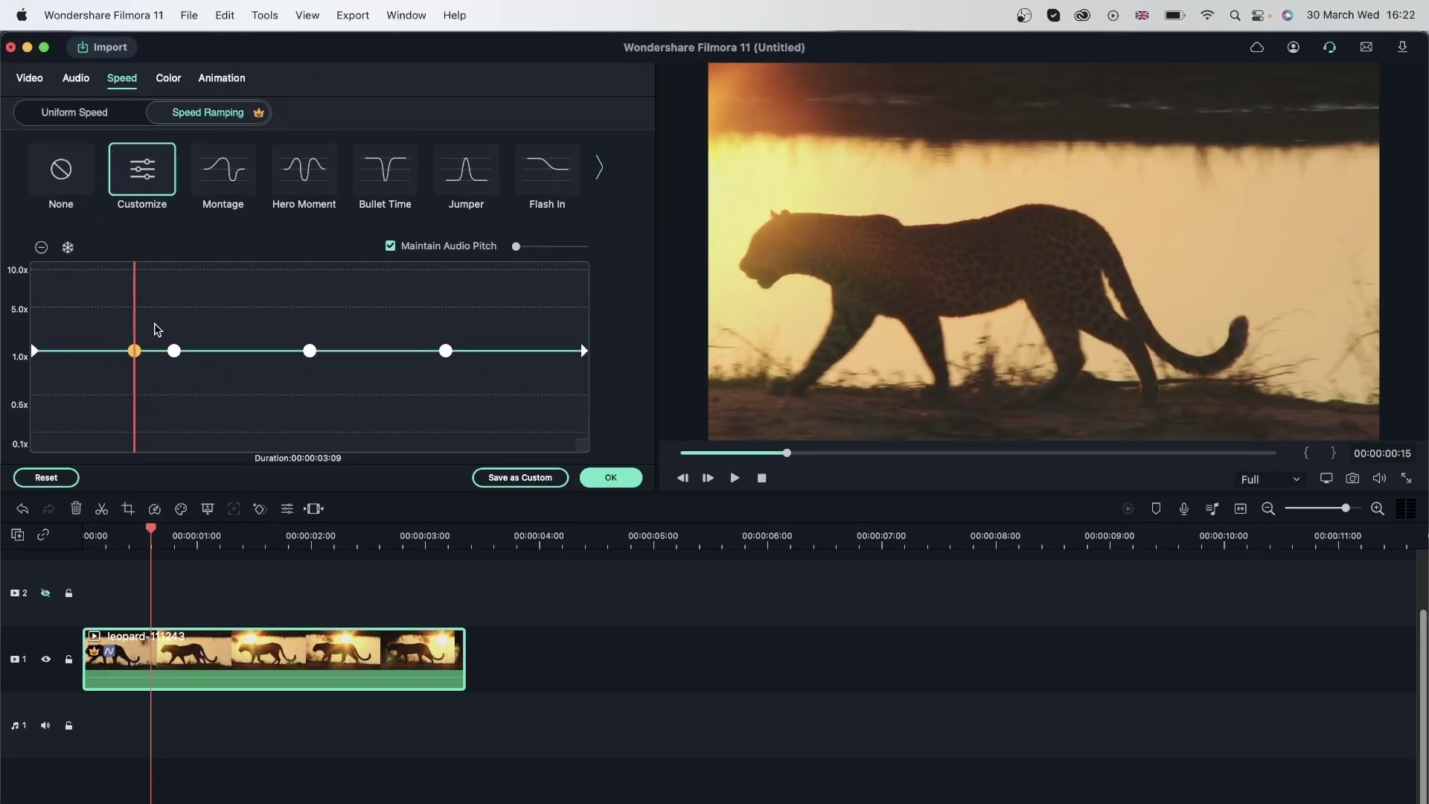
Lower the two middle points of the leopard clip's speed ramp to about 0.5x, leaving the outer points at 1.0x
left_click_drag(287, 497, 525, 503)
left_click_drag(285, 329, 447, 326)
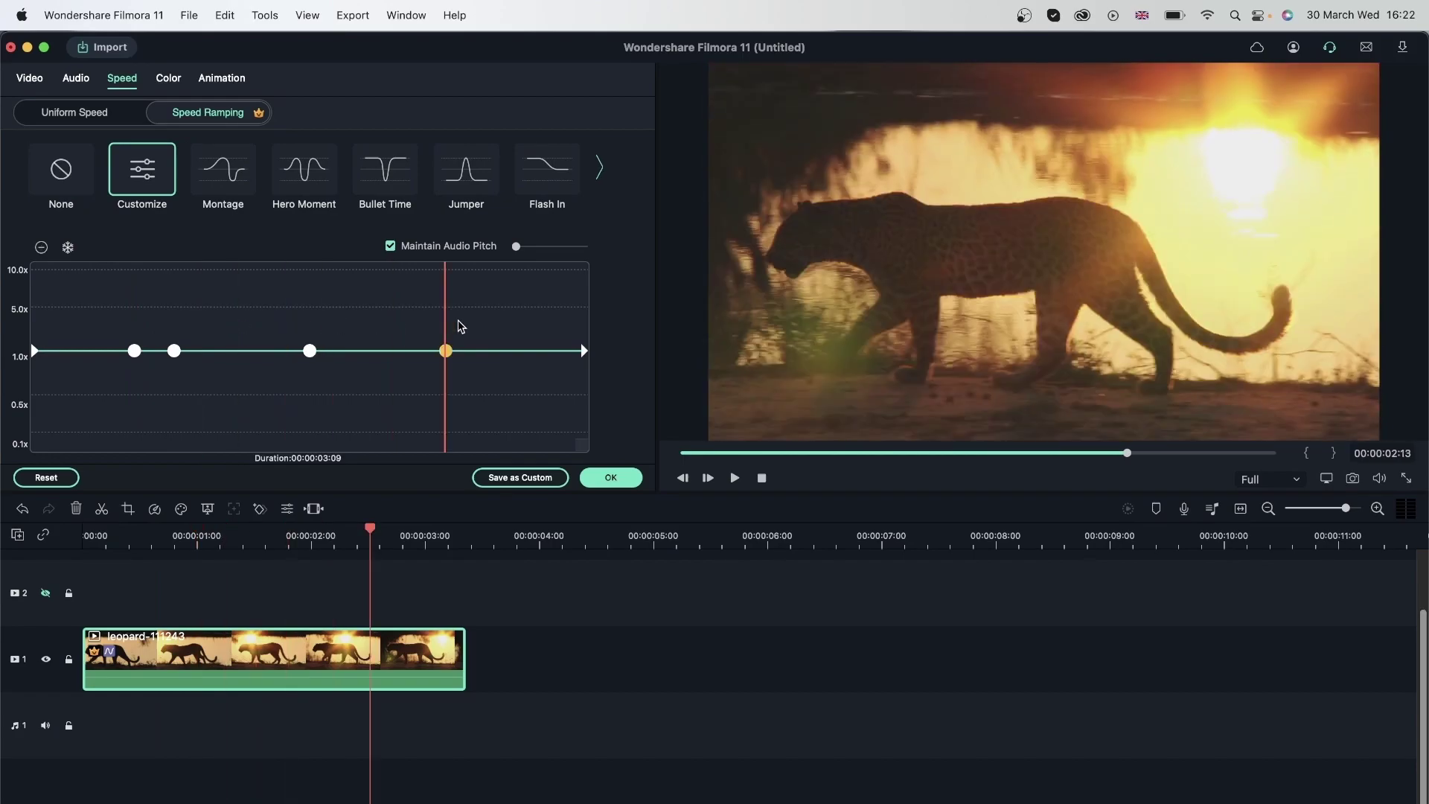
left_click_drag(309, 352, 320, 379)
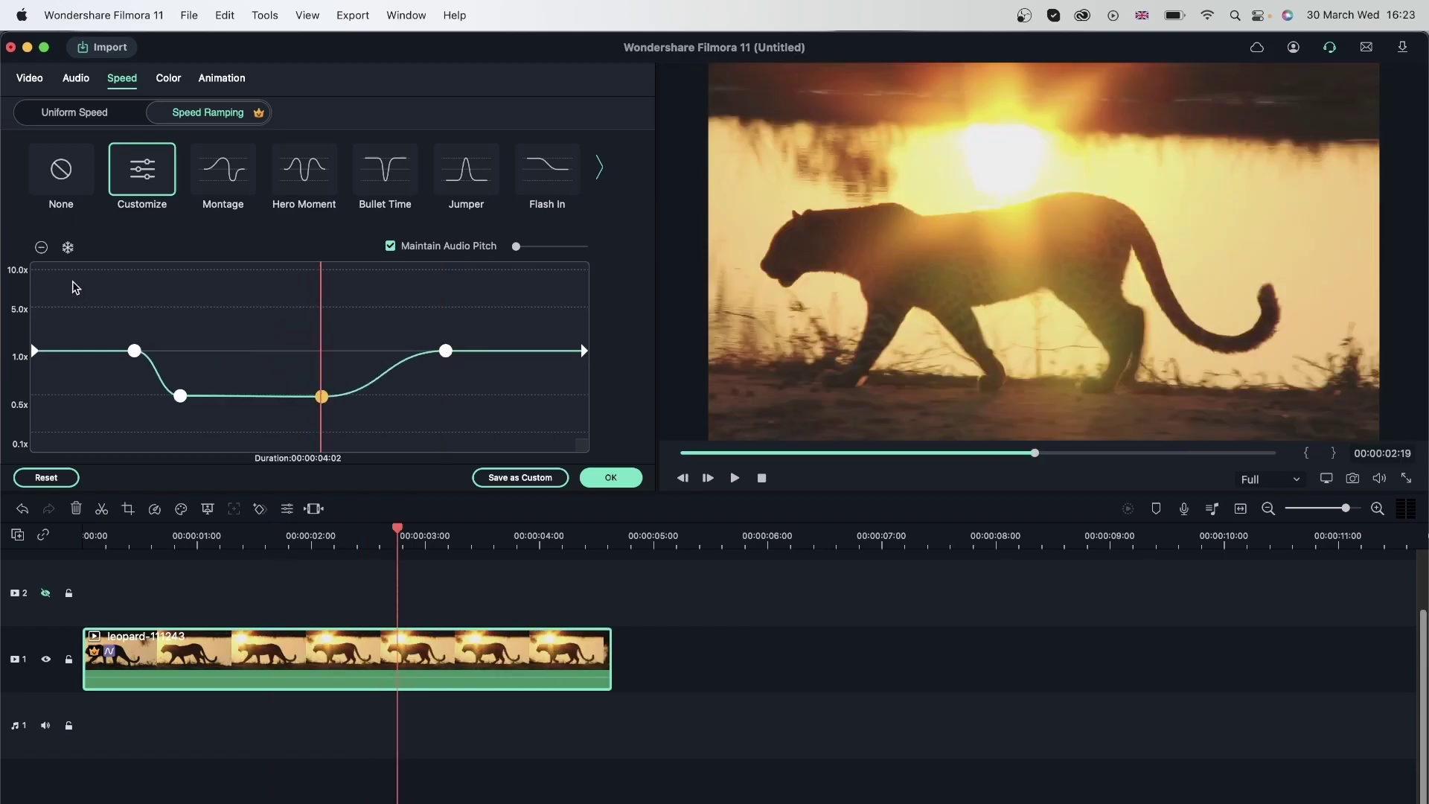
Play back the leopard clip's slow-motion ramp and accept the speed settings
left_click(75, 287)
key("space")
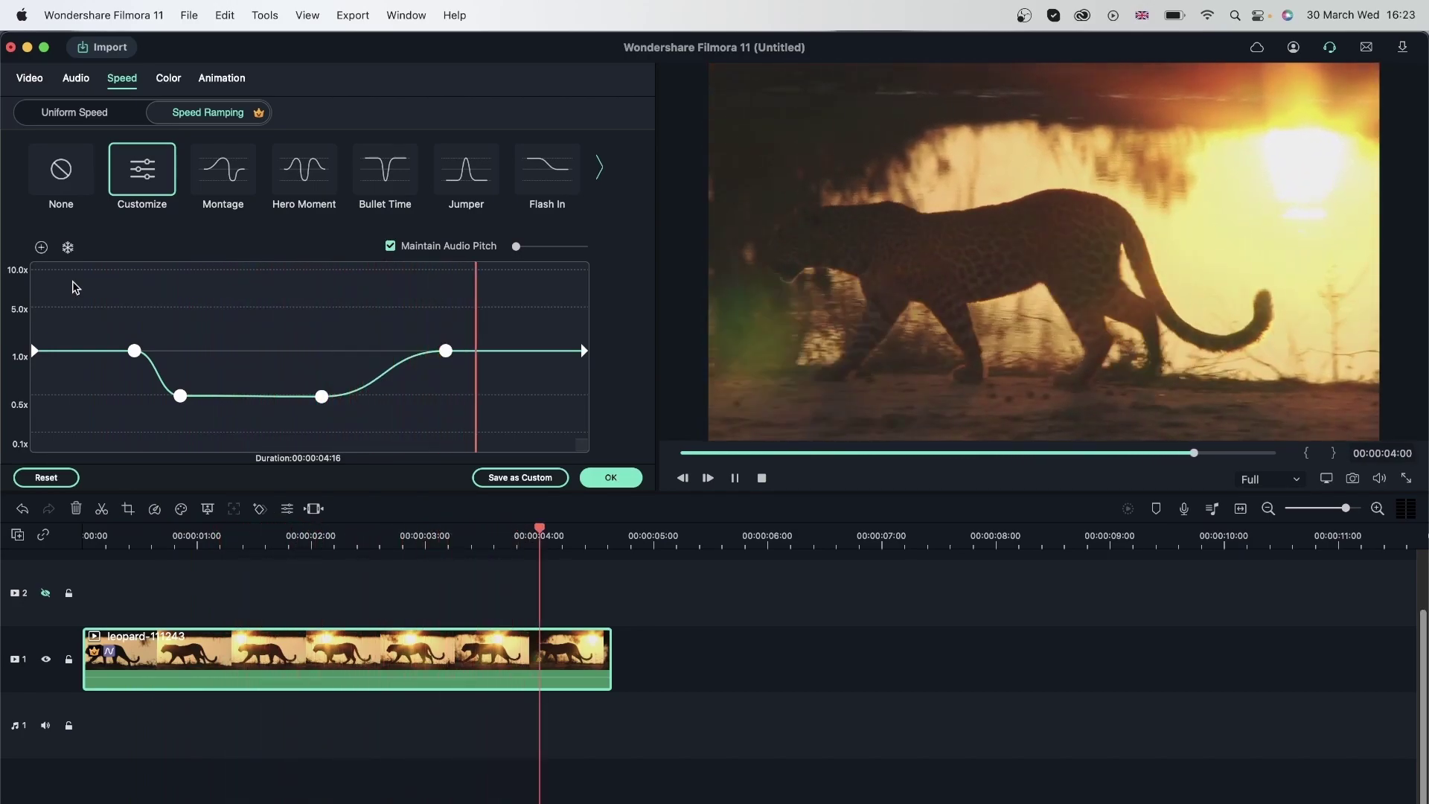
key("space")
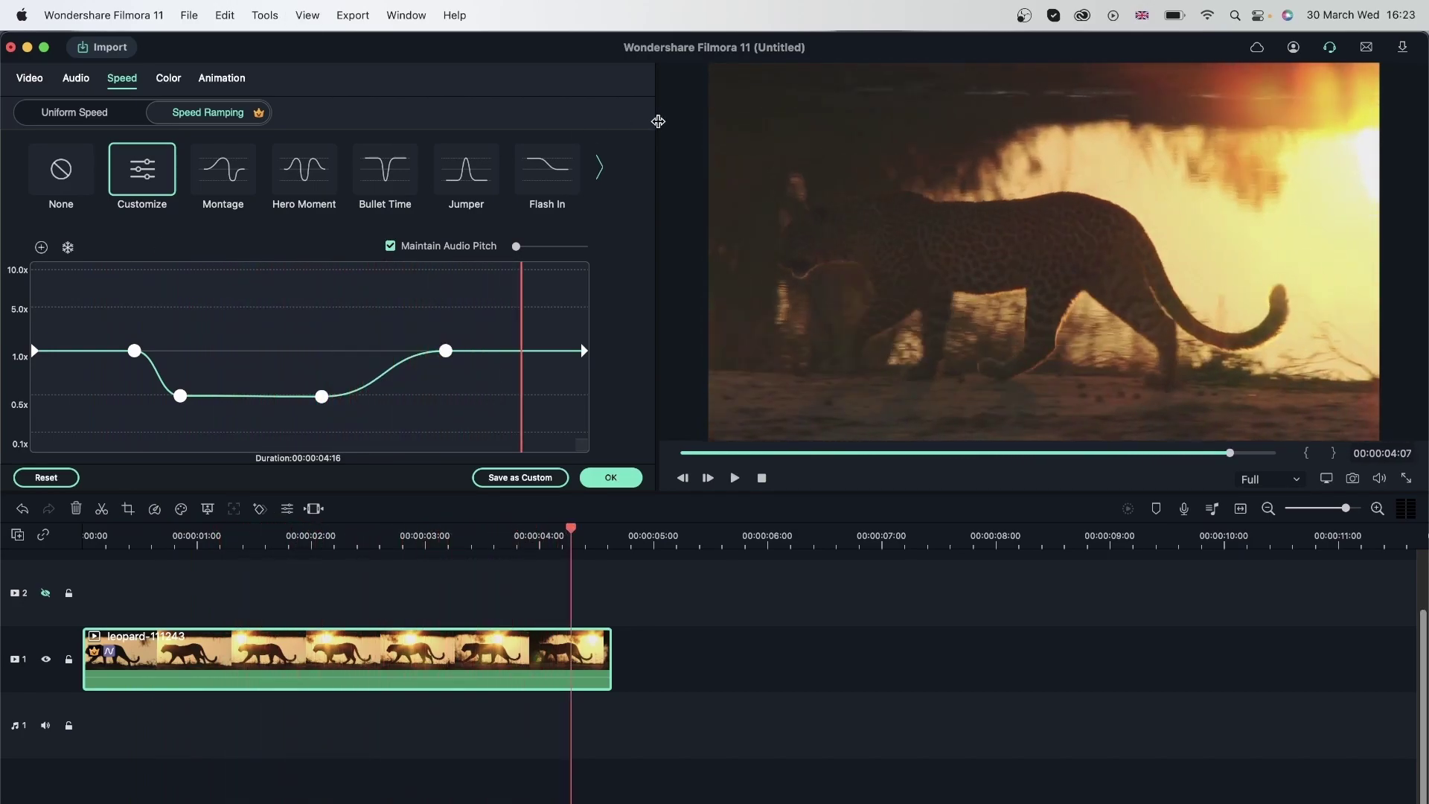
left_click(612, 478)
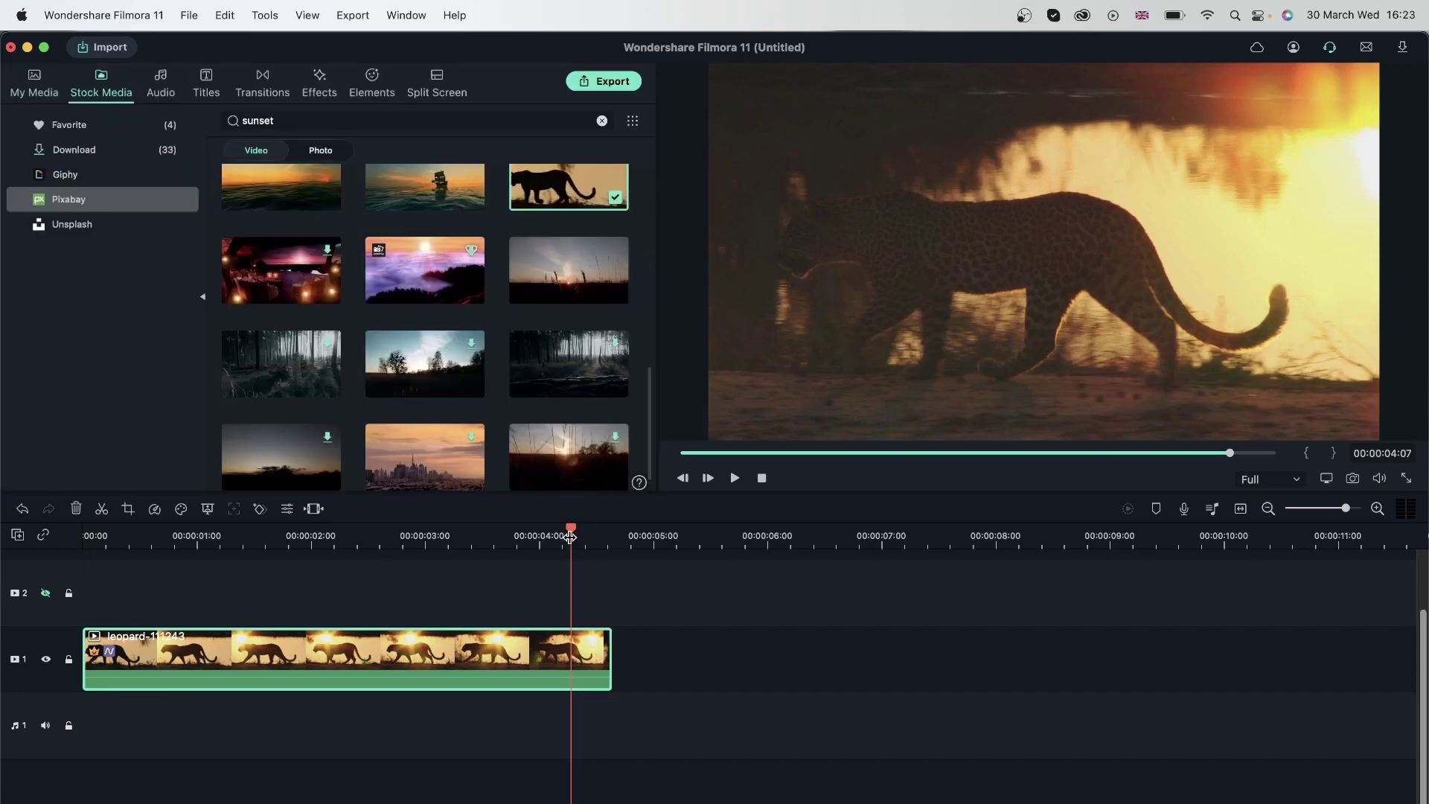
Enlarge the leopard clip to 152.6% and set its position to X 465, Y 177, then show its custom animation settings
left_click_drag(571, 531, 453, 569)
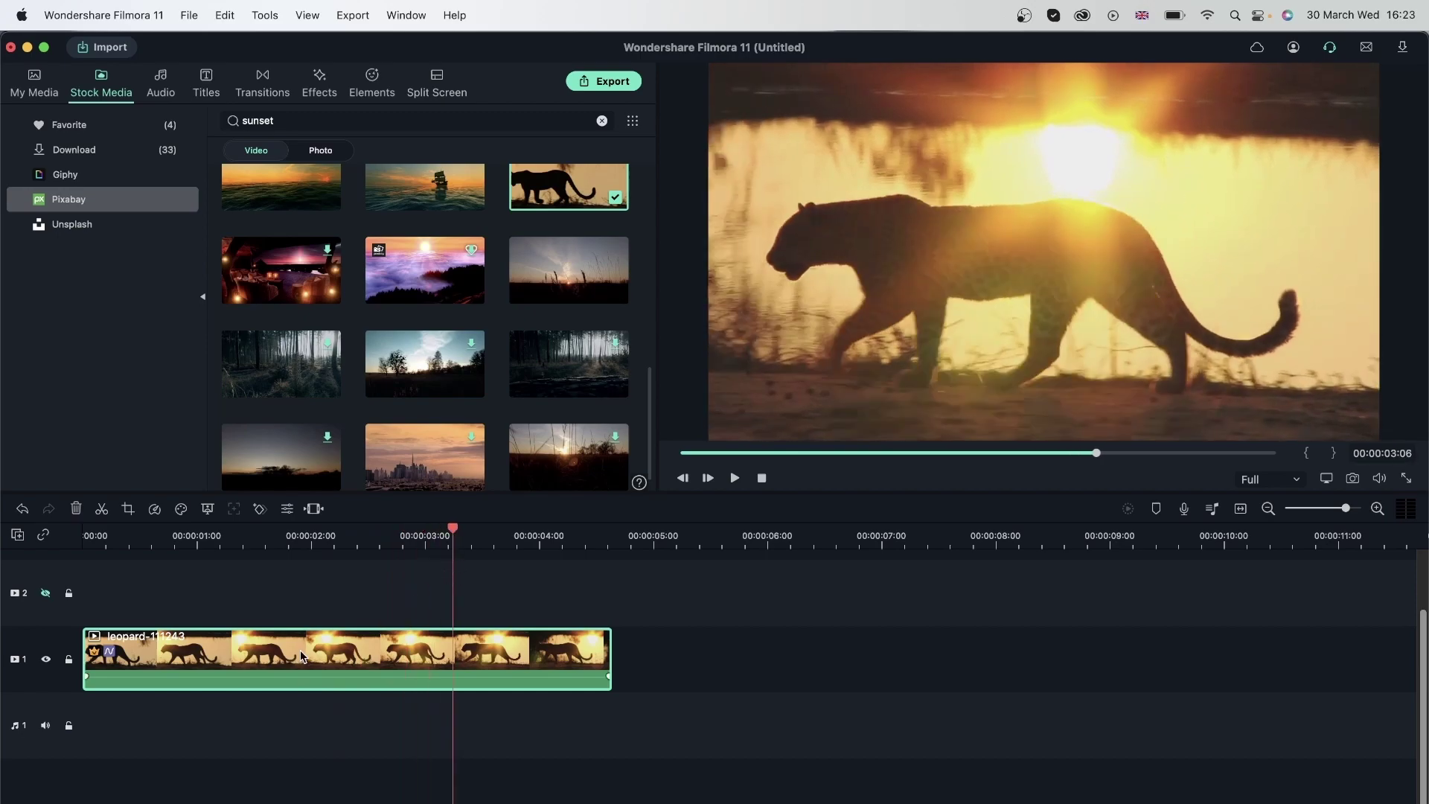
left_click(261, 509)
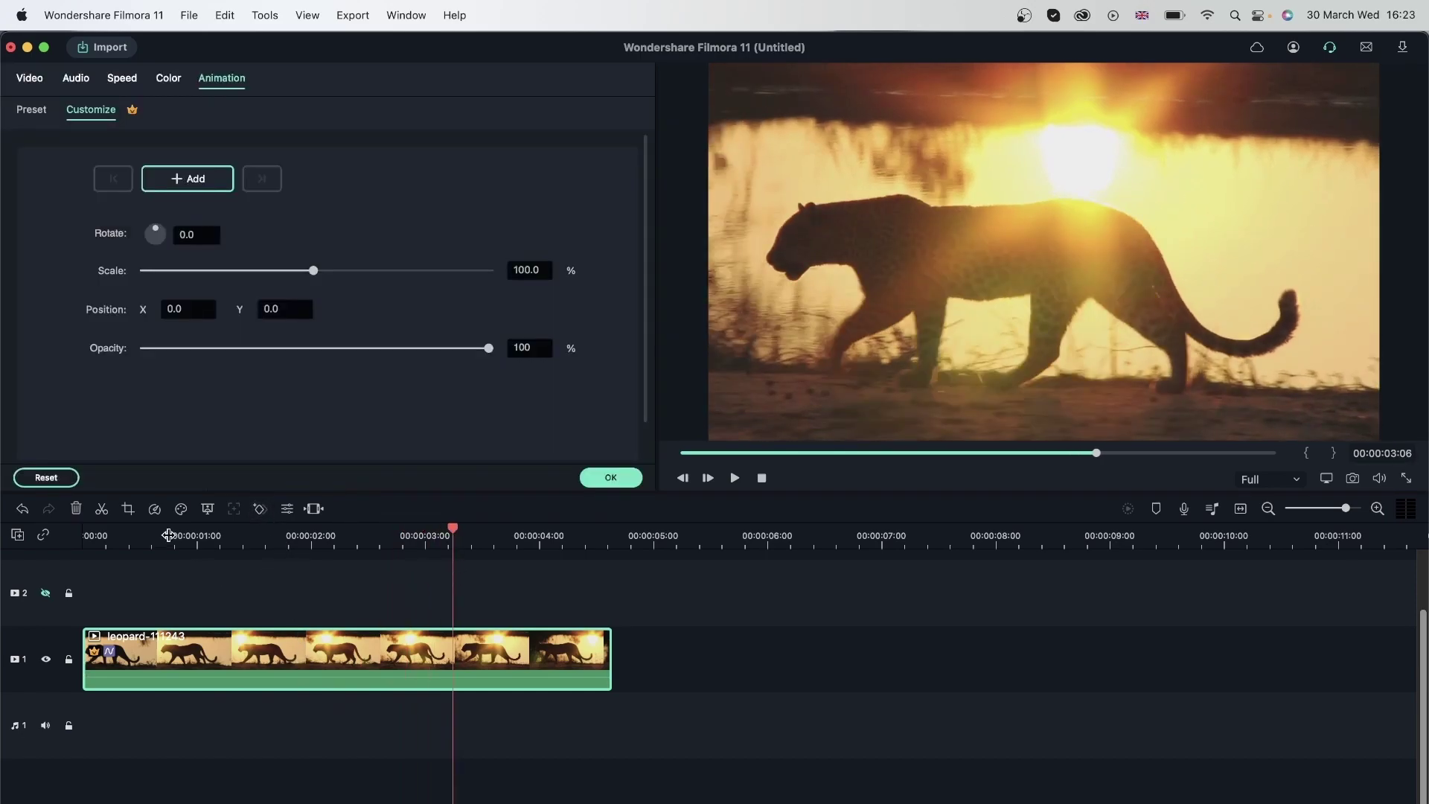
left_click(67, 546)
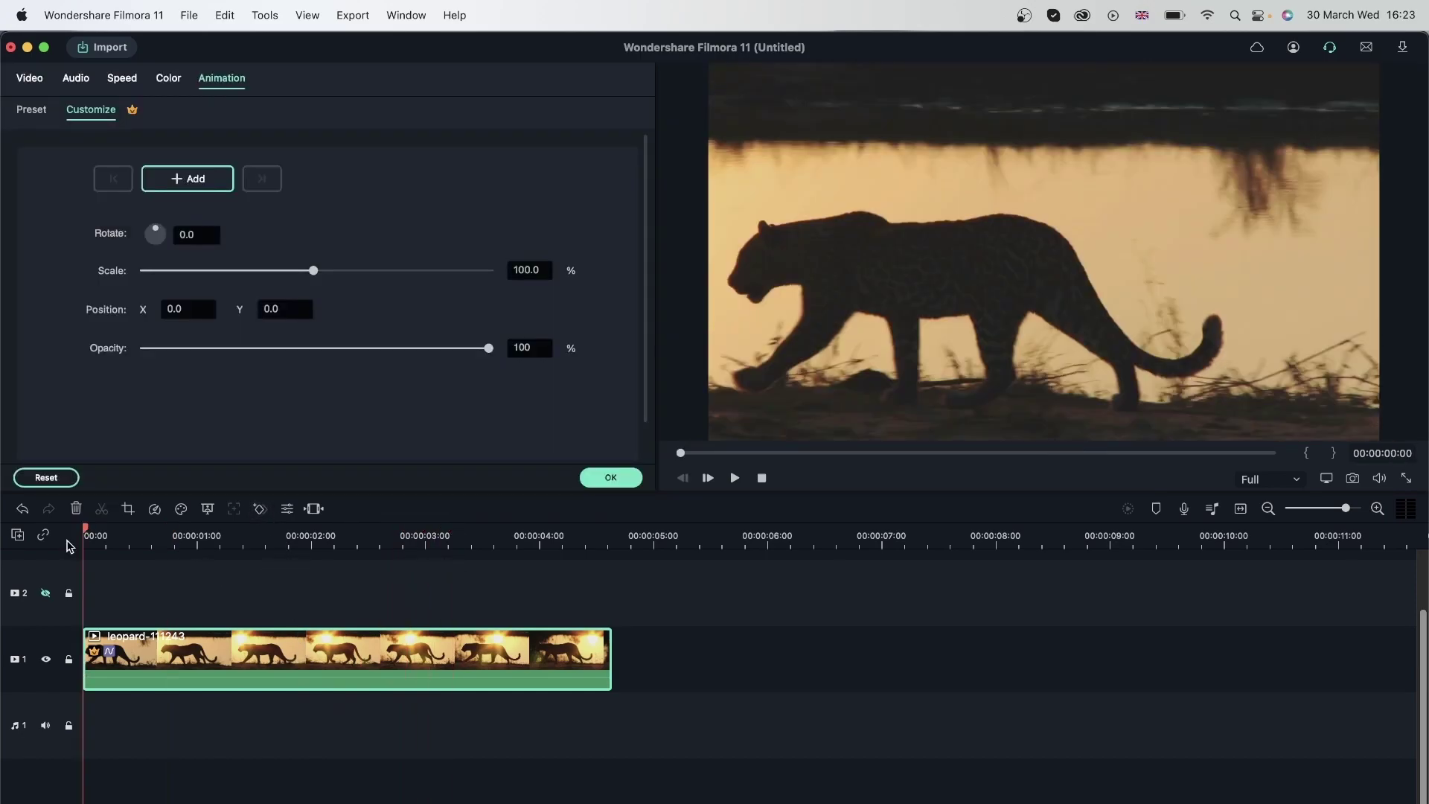
left_click(33, 81)
left_click(224, 79)
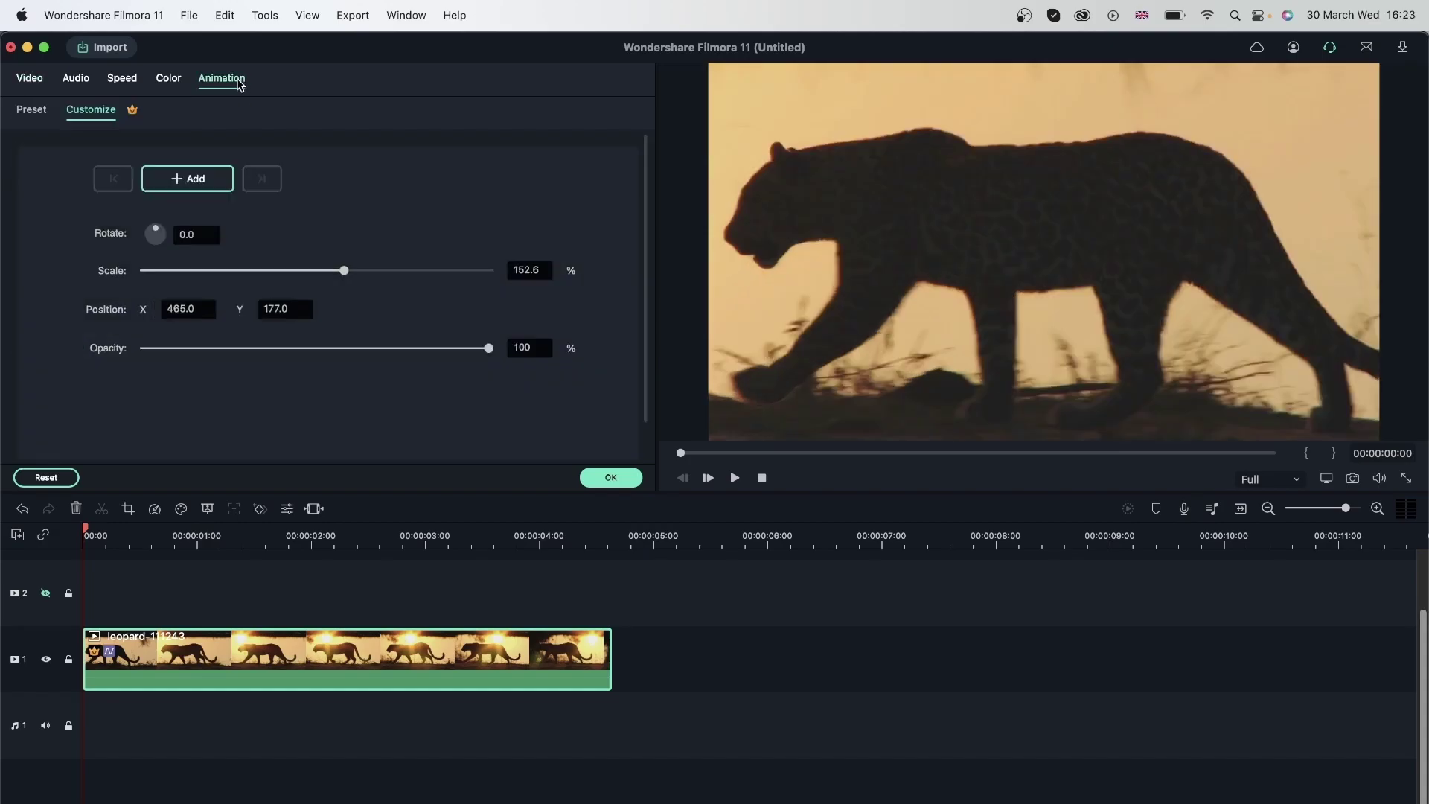
Add a keyframe at 00:00:00:14 on the leopard clip, and another at 00:00:01:05 with scale reset to 100% and position to X 0, Y 0
left_click_drag(87, 526, 148, 531)
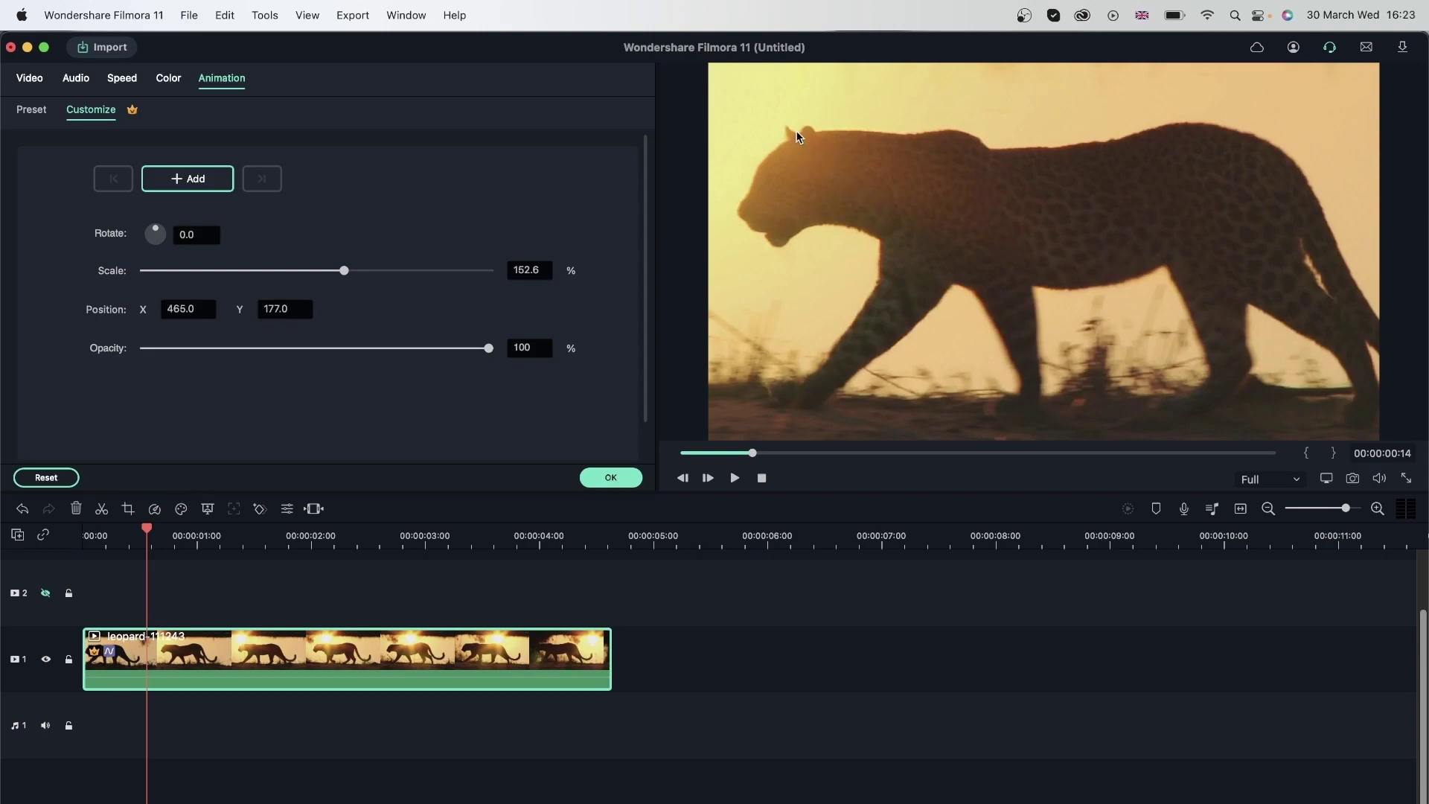
left_click(214, 184)
left_click_drag(148, 531, 226, 618)
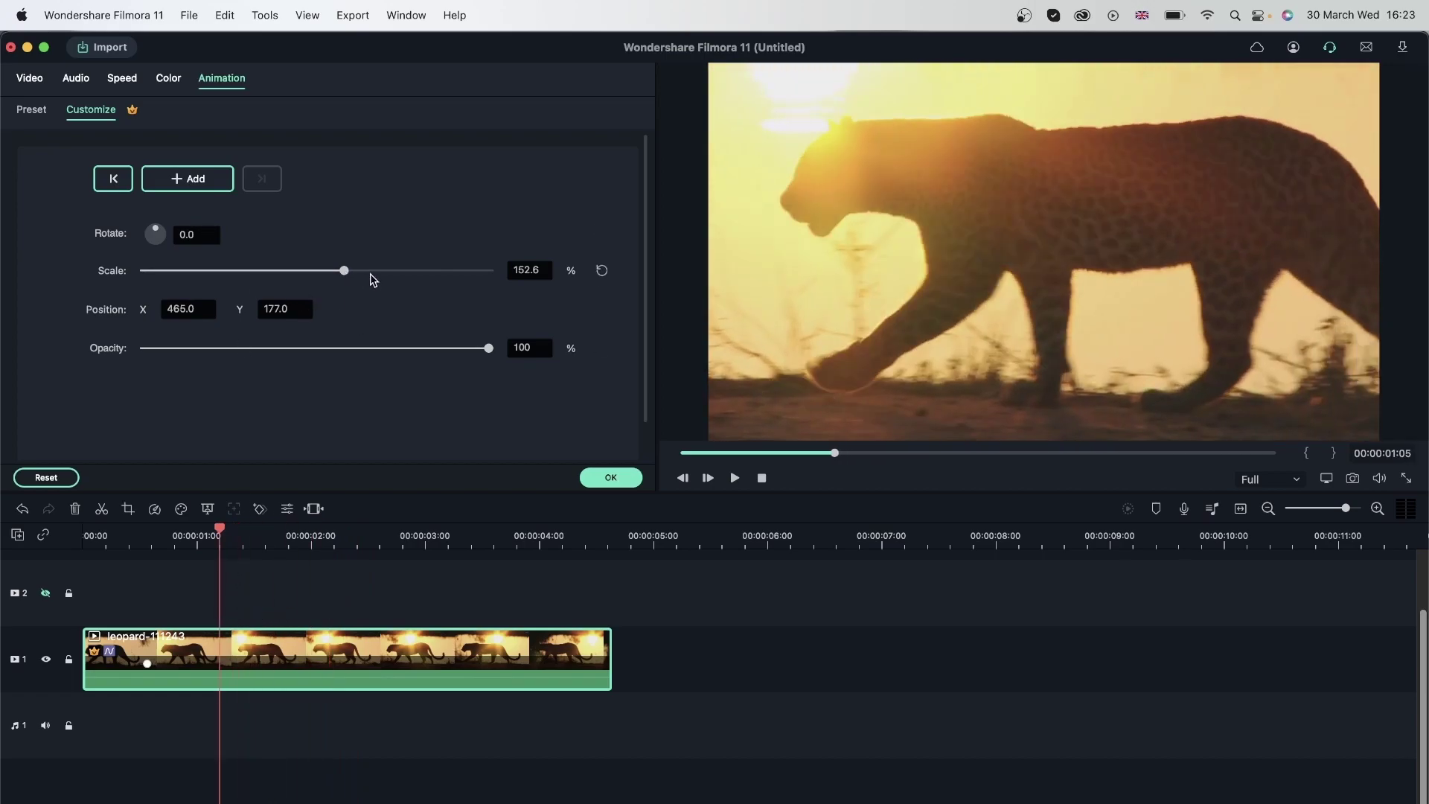
left_click(602, 271)
left_click(602, 311)
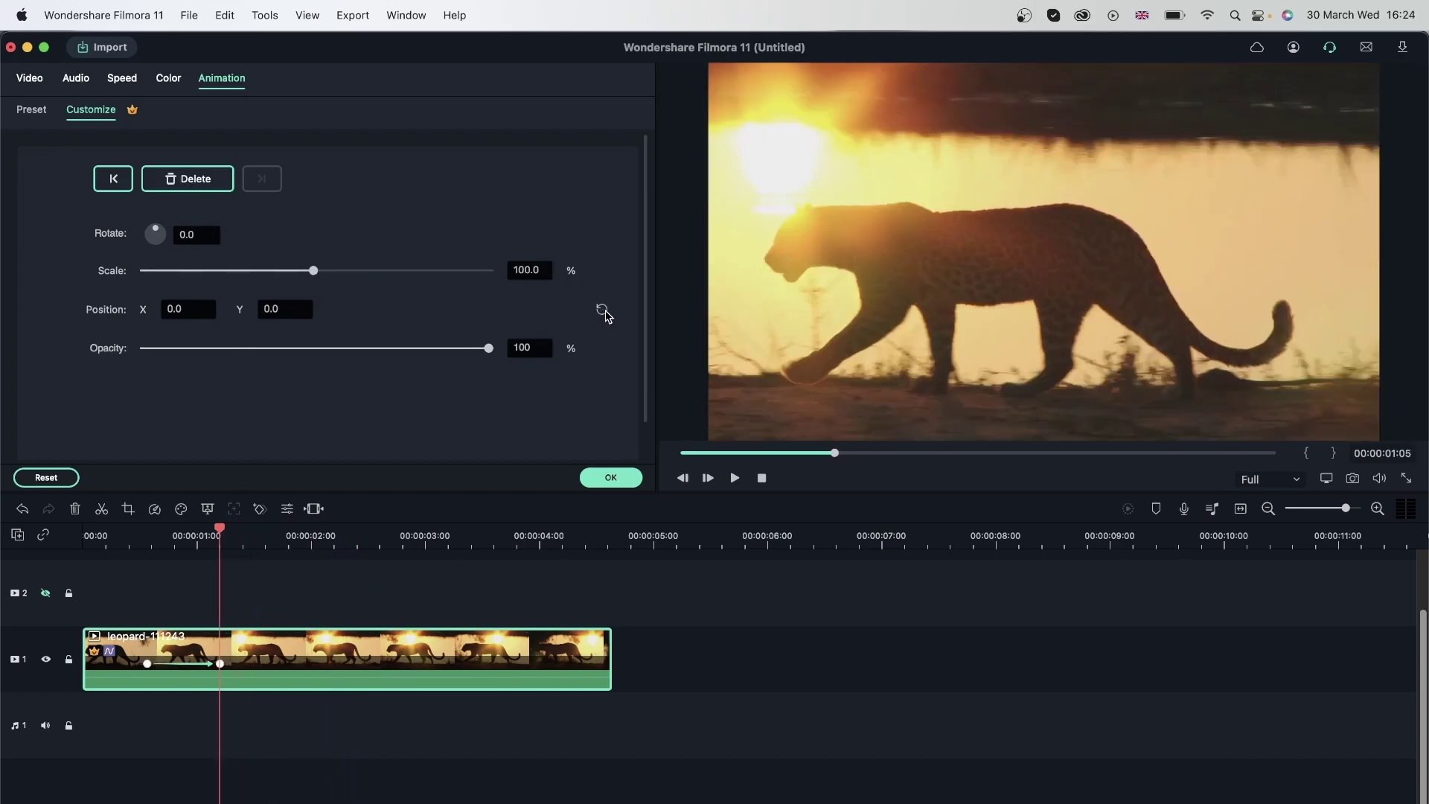
Move the leopard clip's second keyframe to about 00:00:03:00, play back the zoom-out, and add a keyframe at 00:00:03:15
key("space")
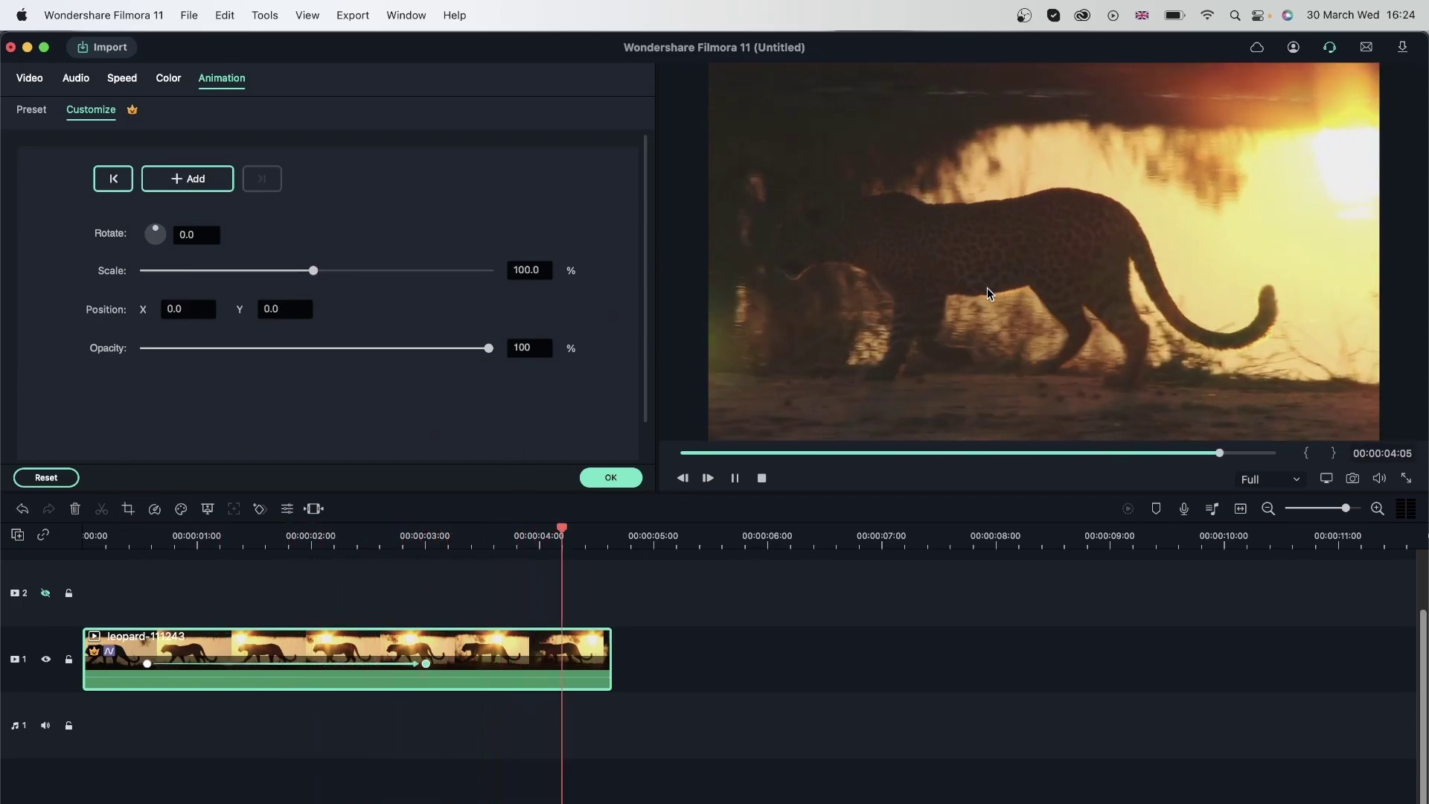
left_click(427, 529)
left_click(494, 527)
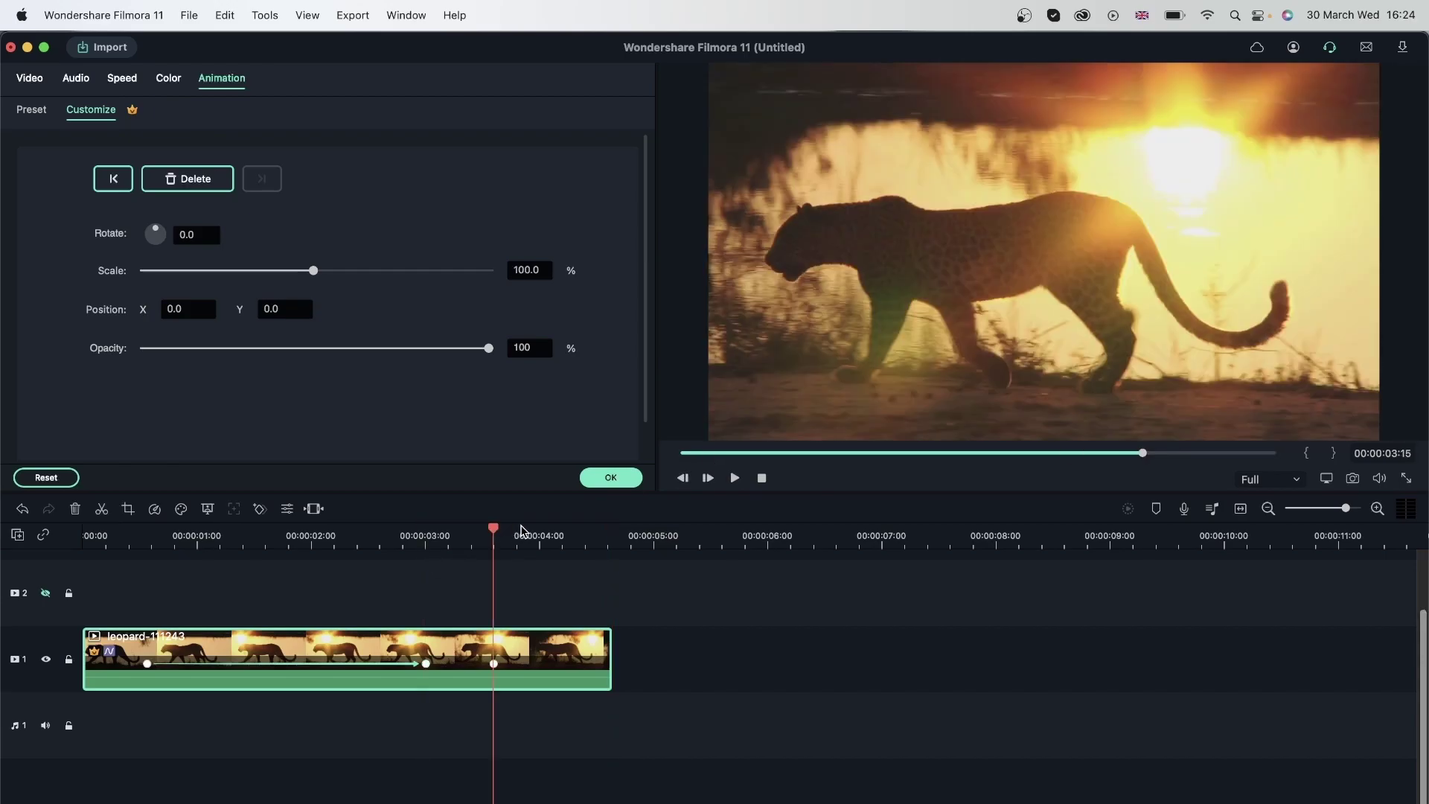
Fade out the leopard clip by keyframing its opacity at 0% shortly before 00:00:04:00
left_click_drag(497, 534, 536, 574)
left_click_drag(487, 351, 142, 354)
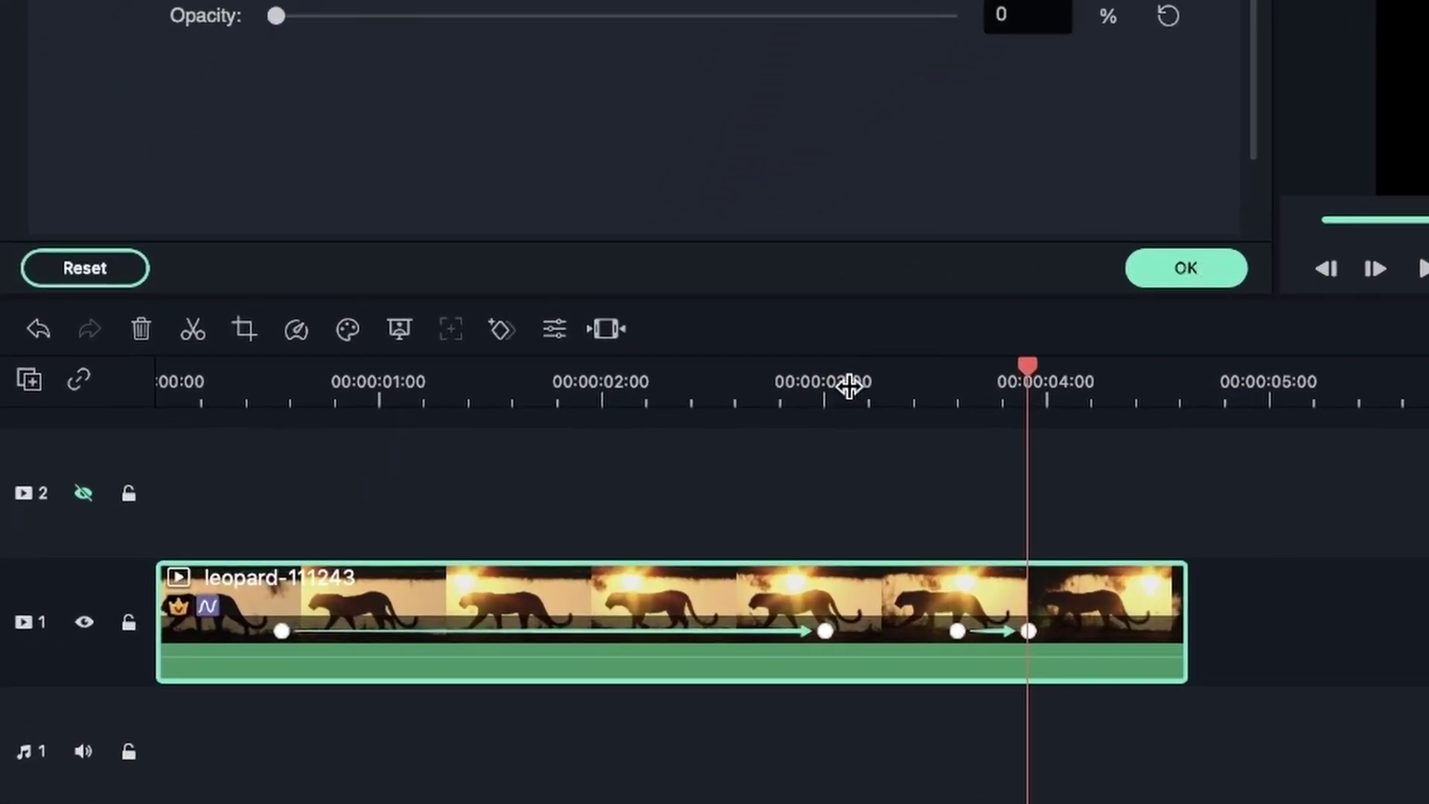
Review the leopard clip's zoom and fade keyframes, and play the whole animation full screen from the start
left_click(438, 534)
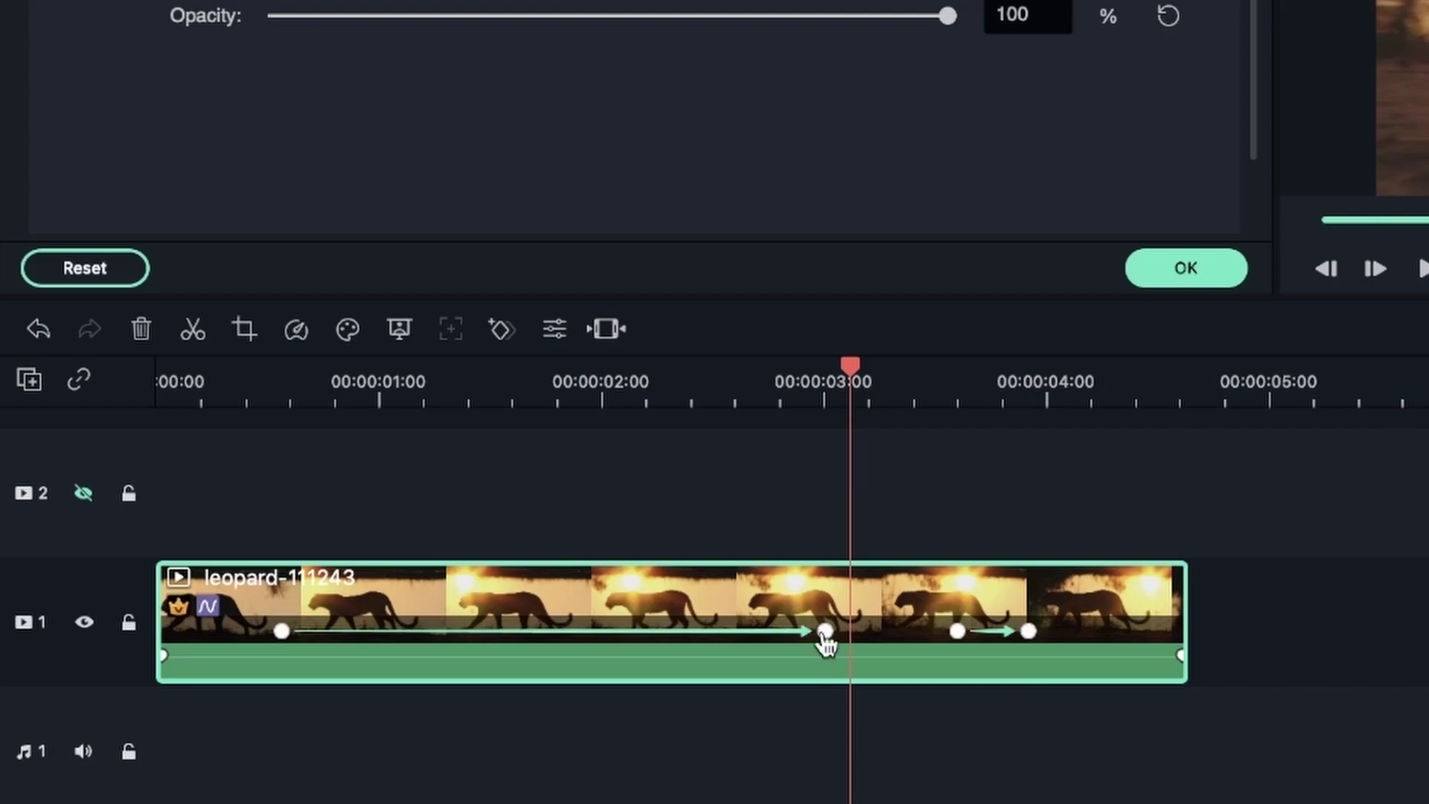
left_click_drag(851, 366, 954, 504)
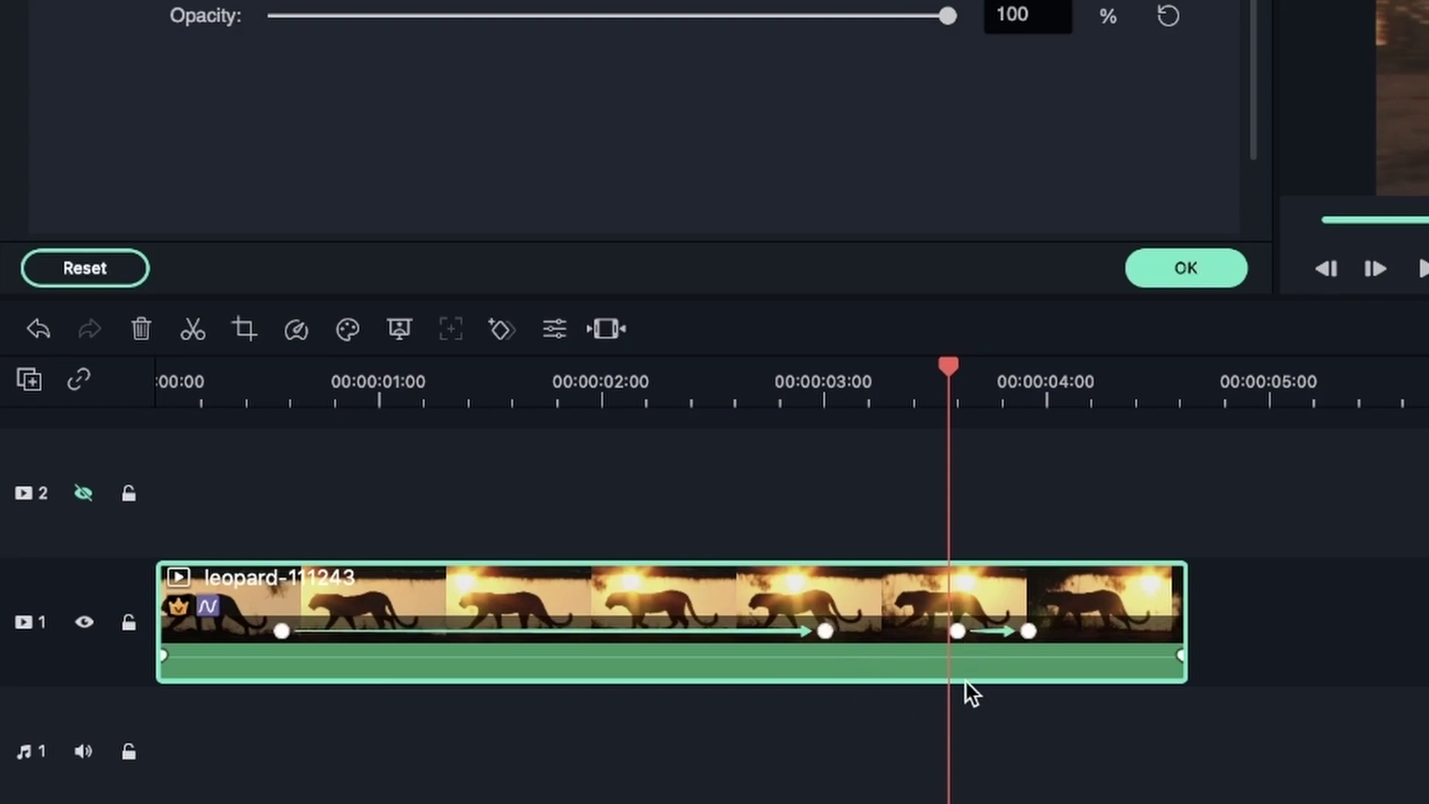
left_click_drag(947, 376, 86, 504)
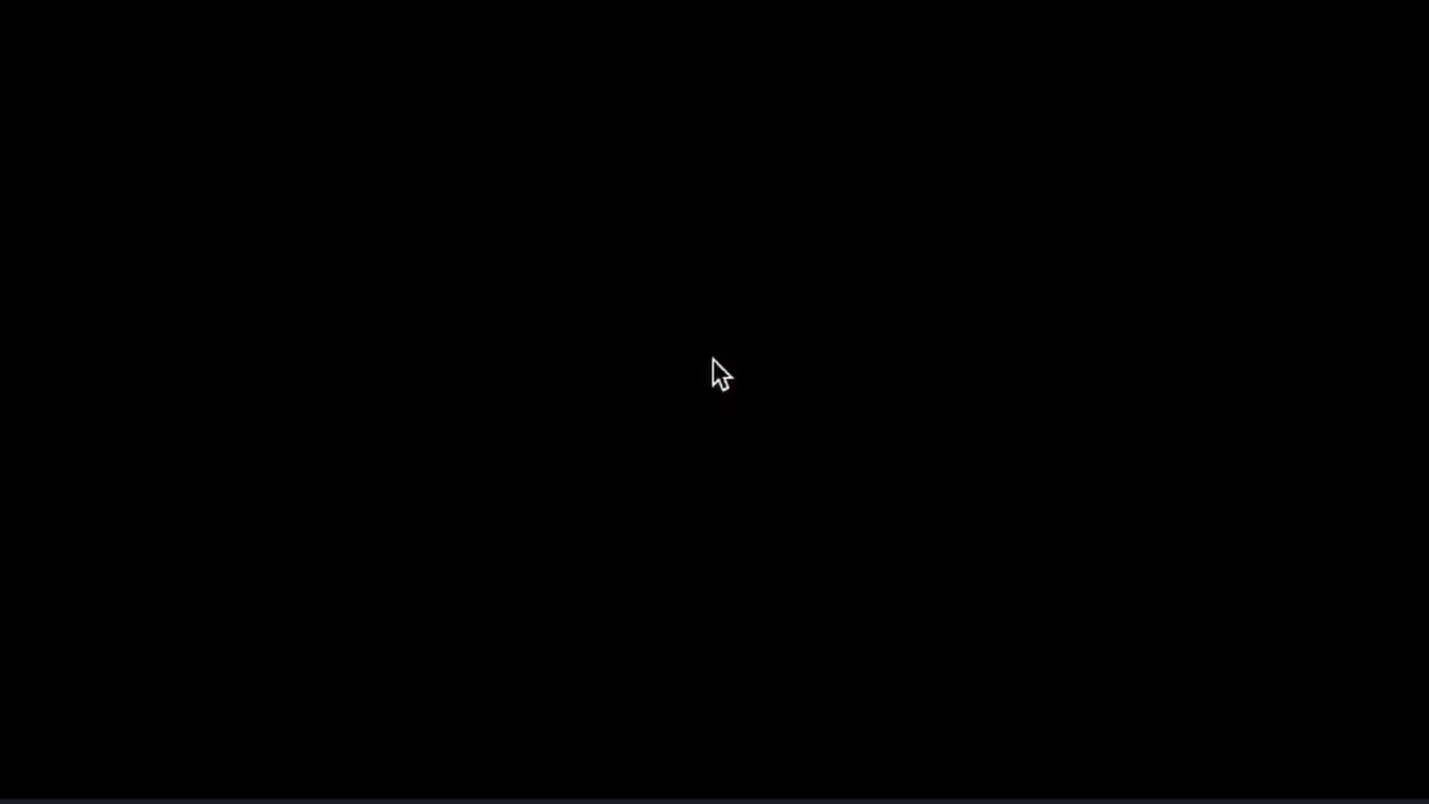
key("Escape")
left_click_drag(612, 530, 321, 566)
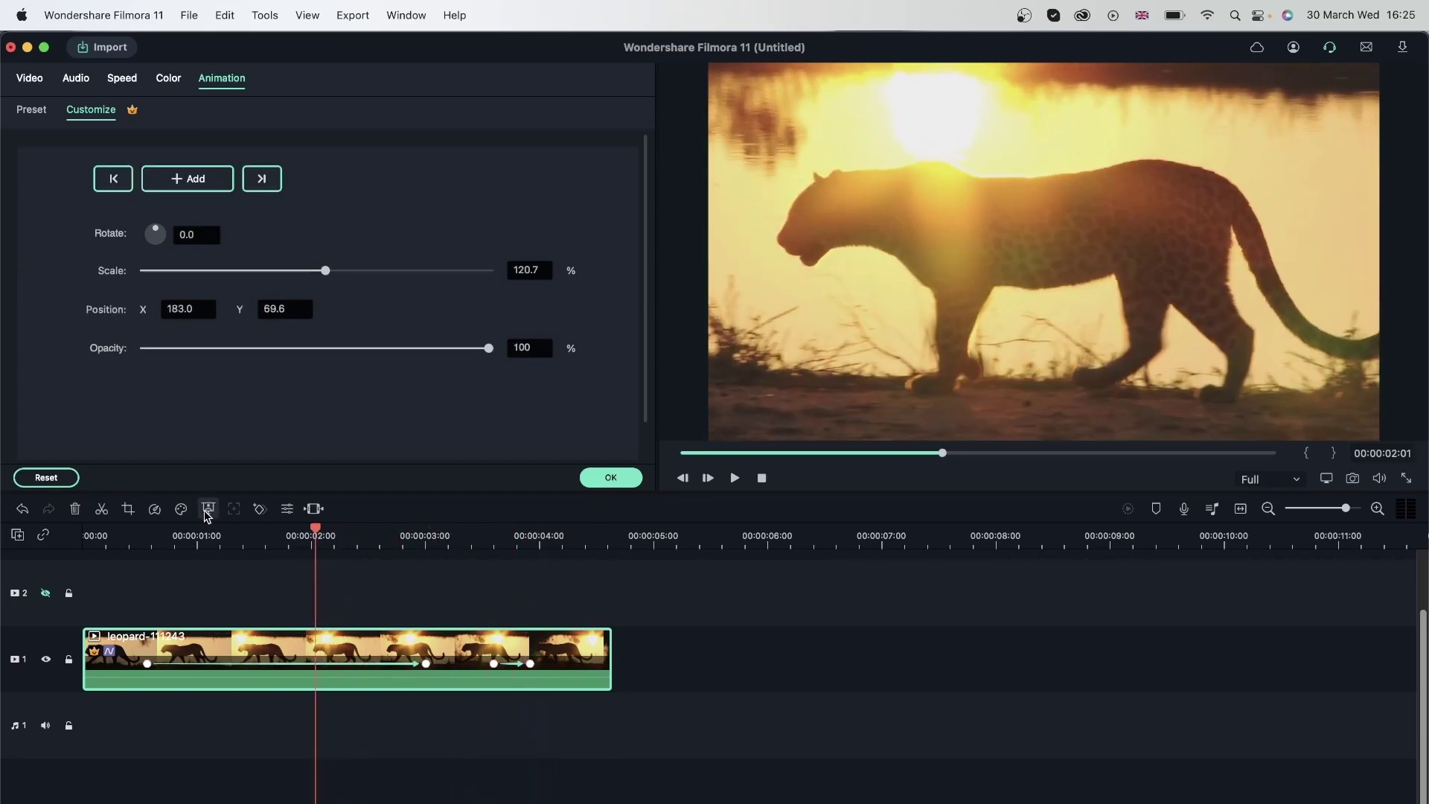
Look through the leopard clip's white balance, tone and 3D LUT color settings, then close the clip settings
left_click(169, 79)
scroll(53, 306, "down", 5)
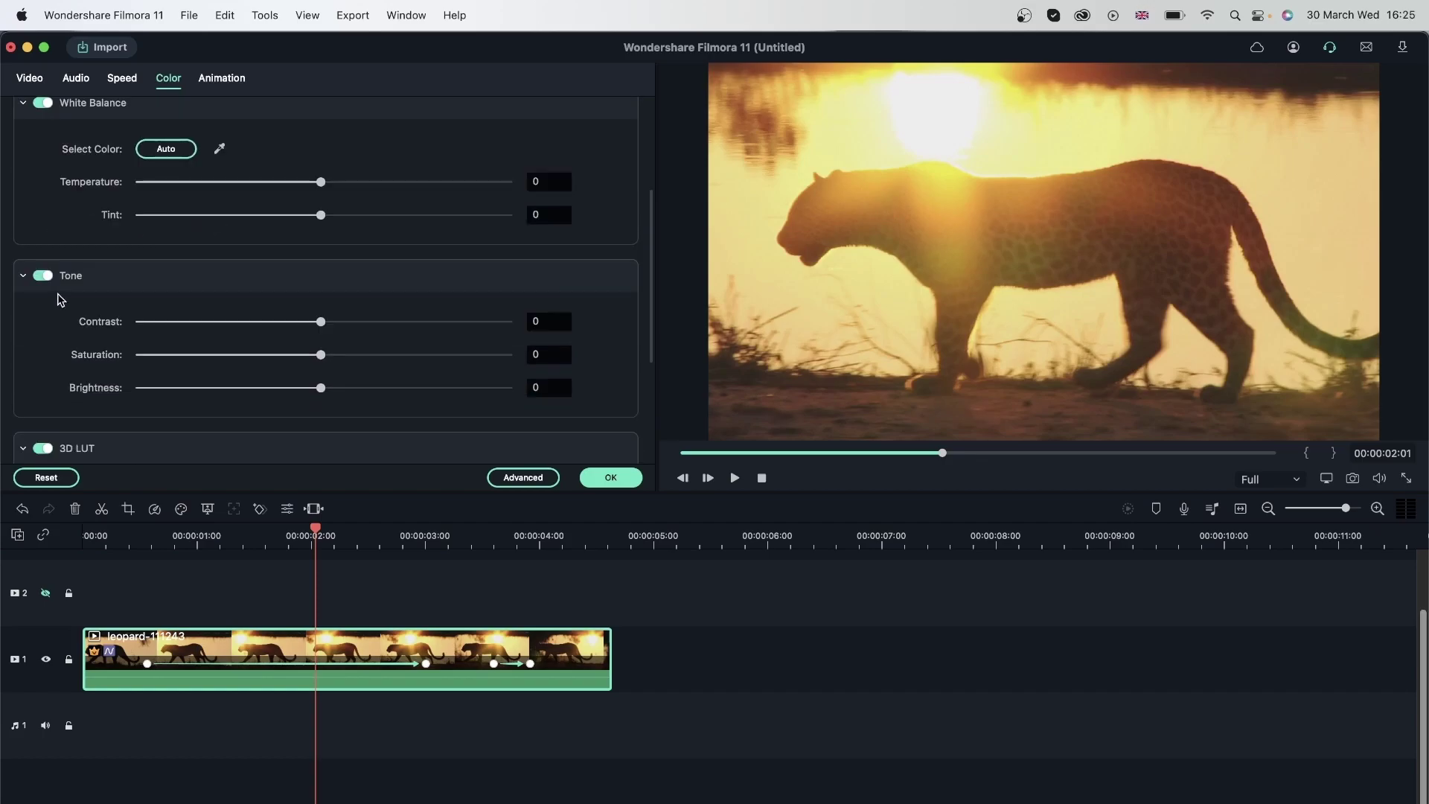
scroll(231, 253, "down", 2)
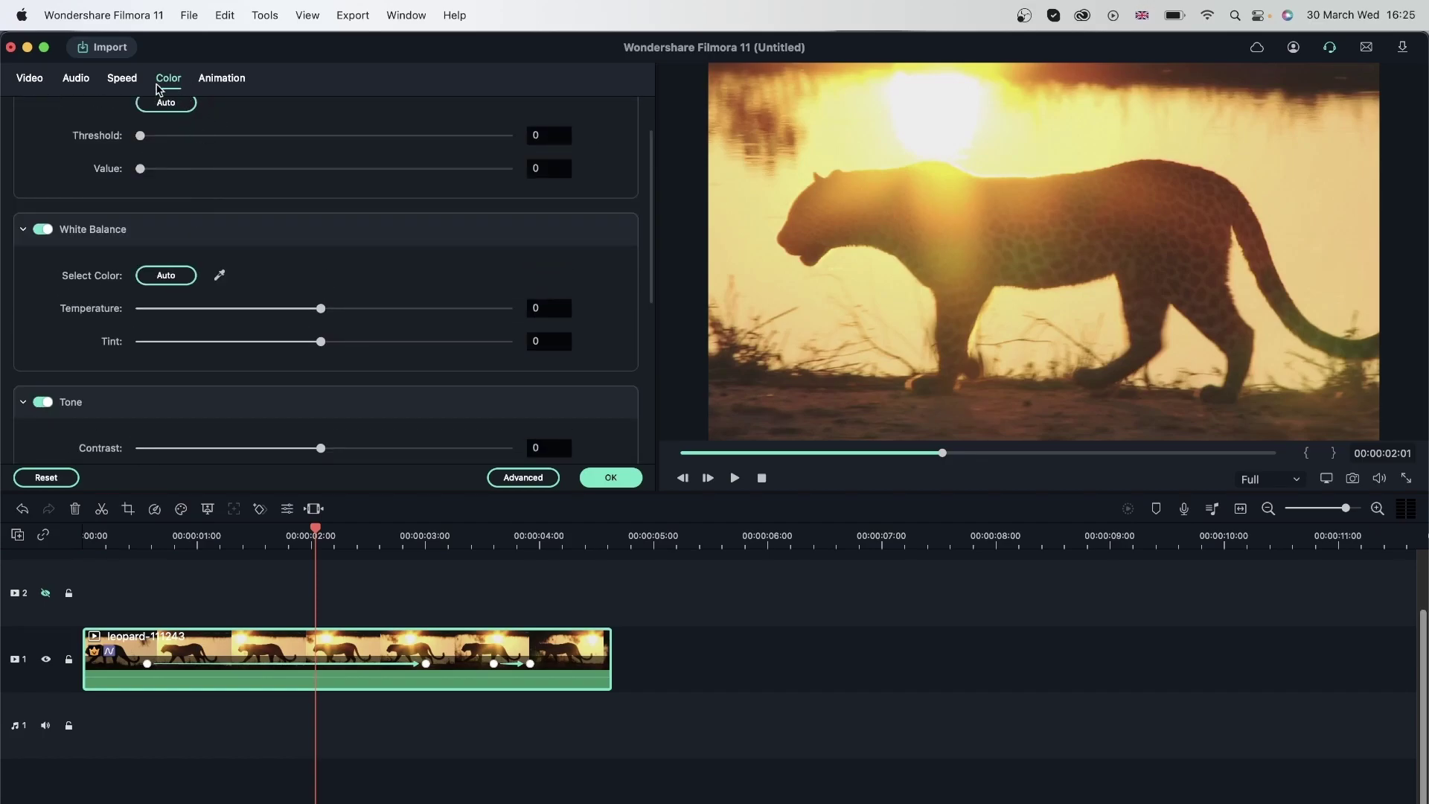
scroll(186, 140, "down", 5)
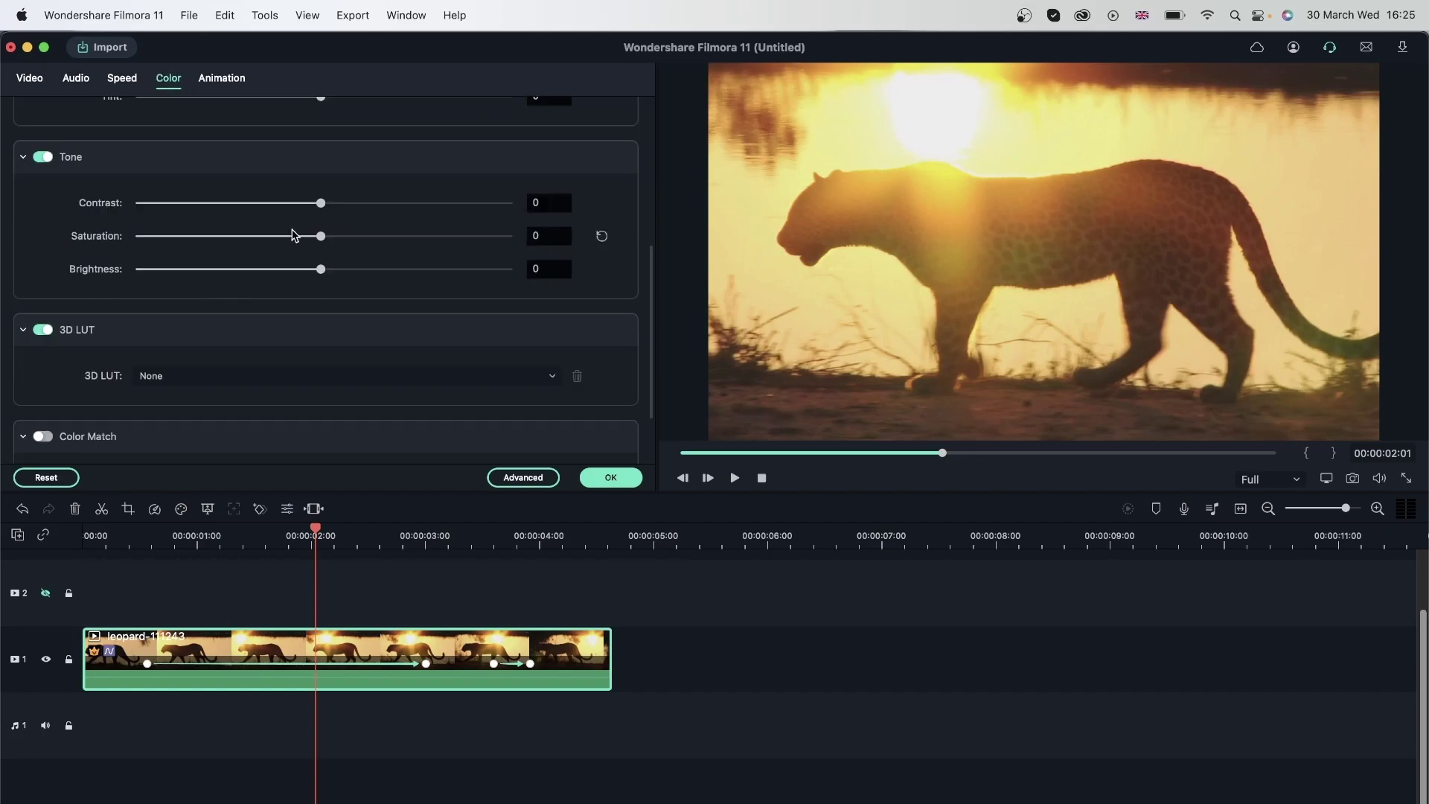
scroll(104, 236, "up", 6)
left_click(611, 479)
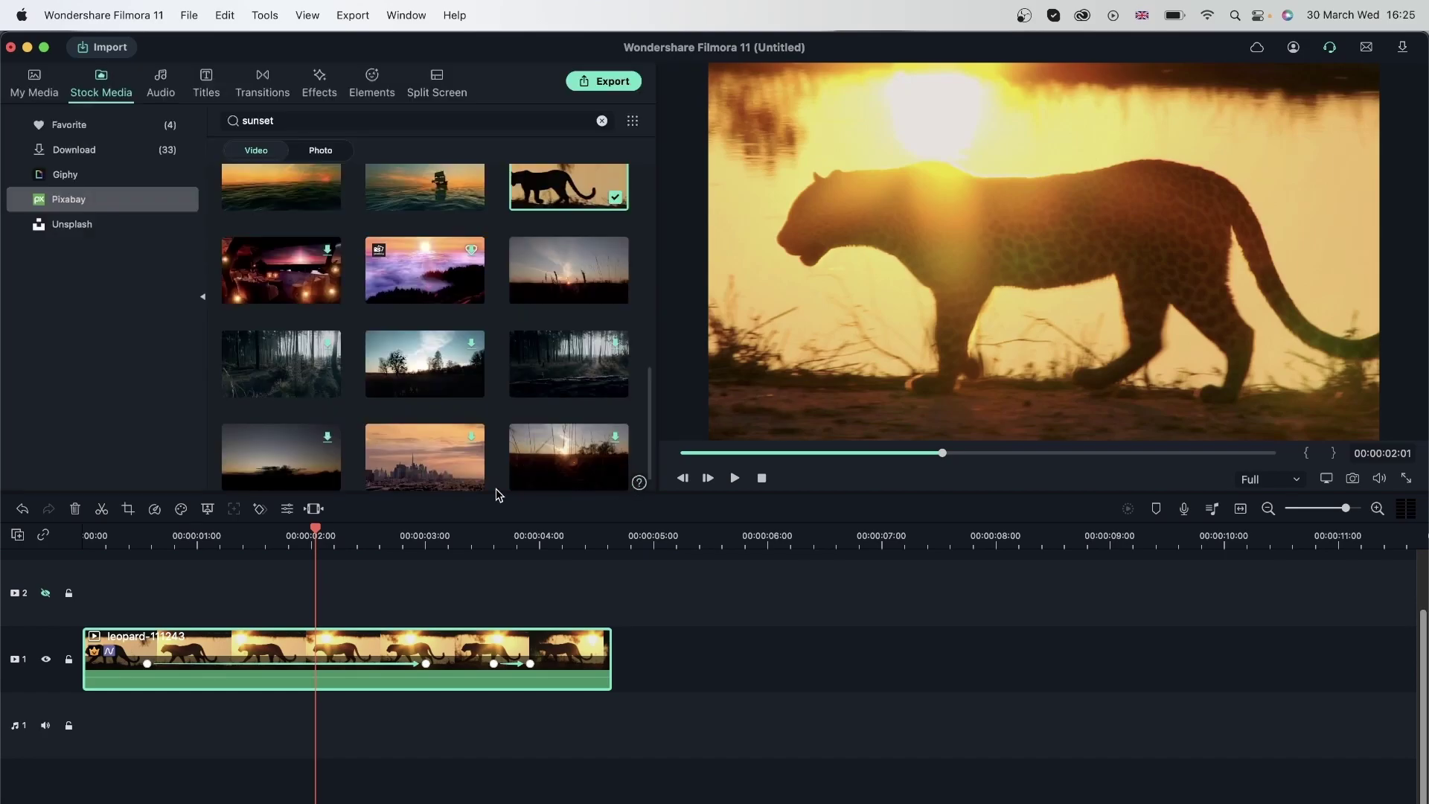
left_click_drag(317, 536, 626, 600)
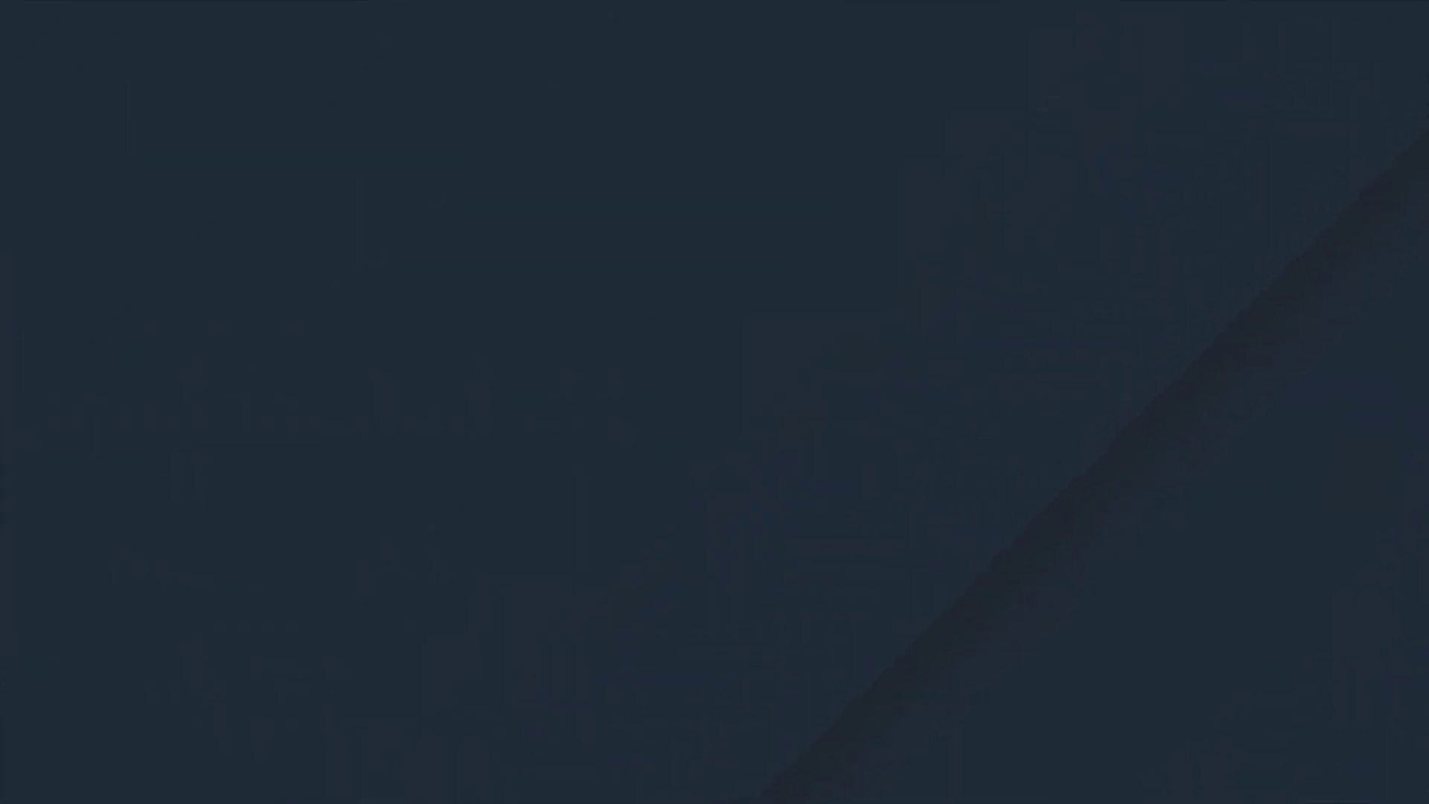